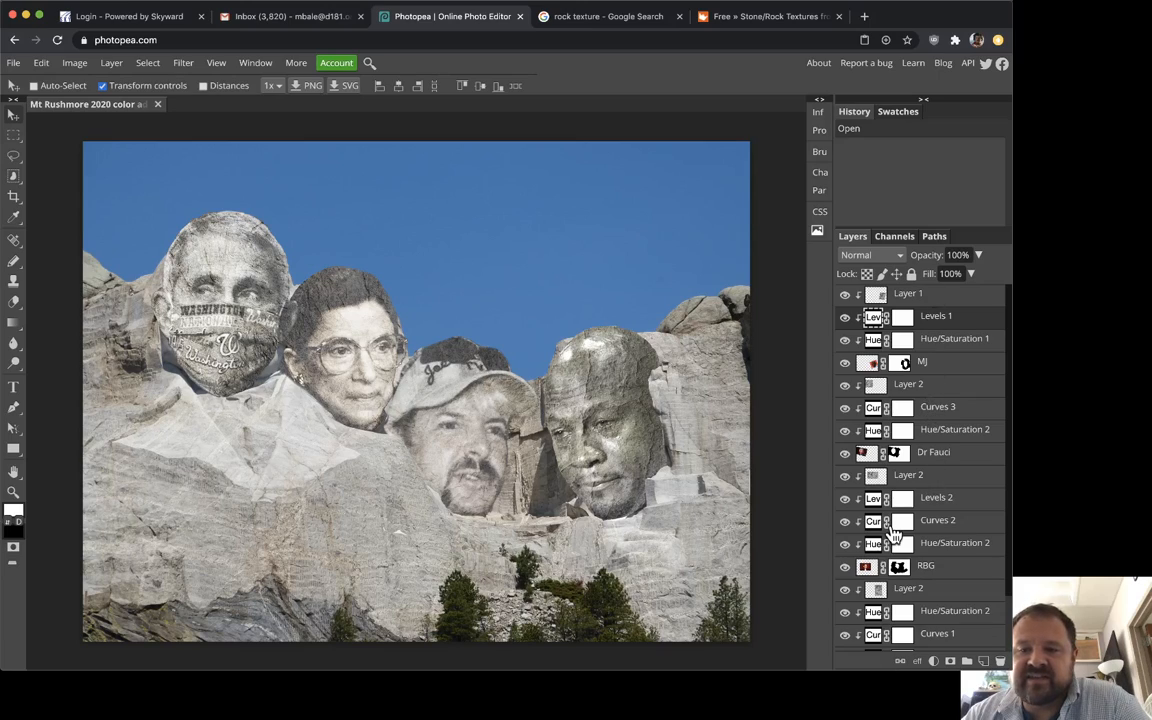
- Select the MJ layer and toggle Layer 1's visibility to check the stone texture on the head
scroll(900, 540, "down", 2)
scroll(876, 545, "up", 2)
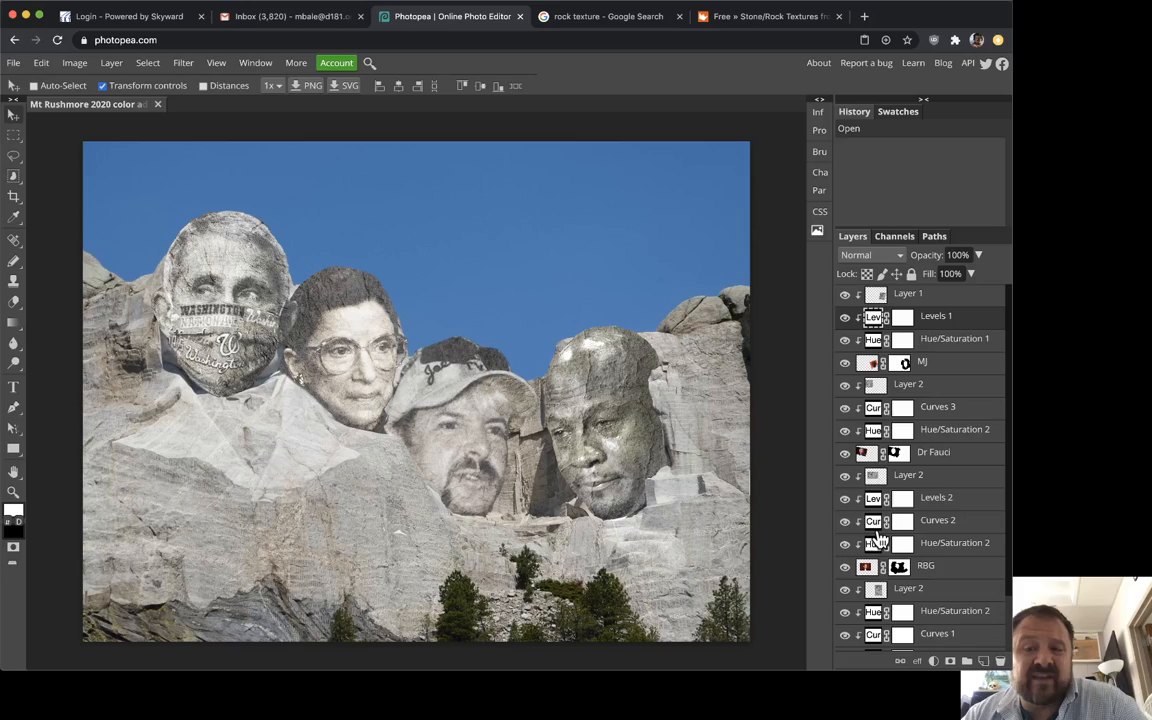
left_click(945, 366)
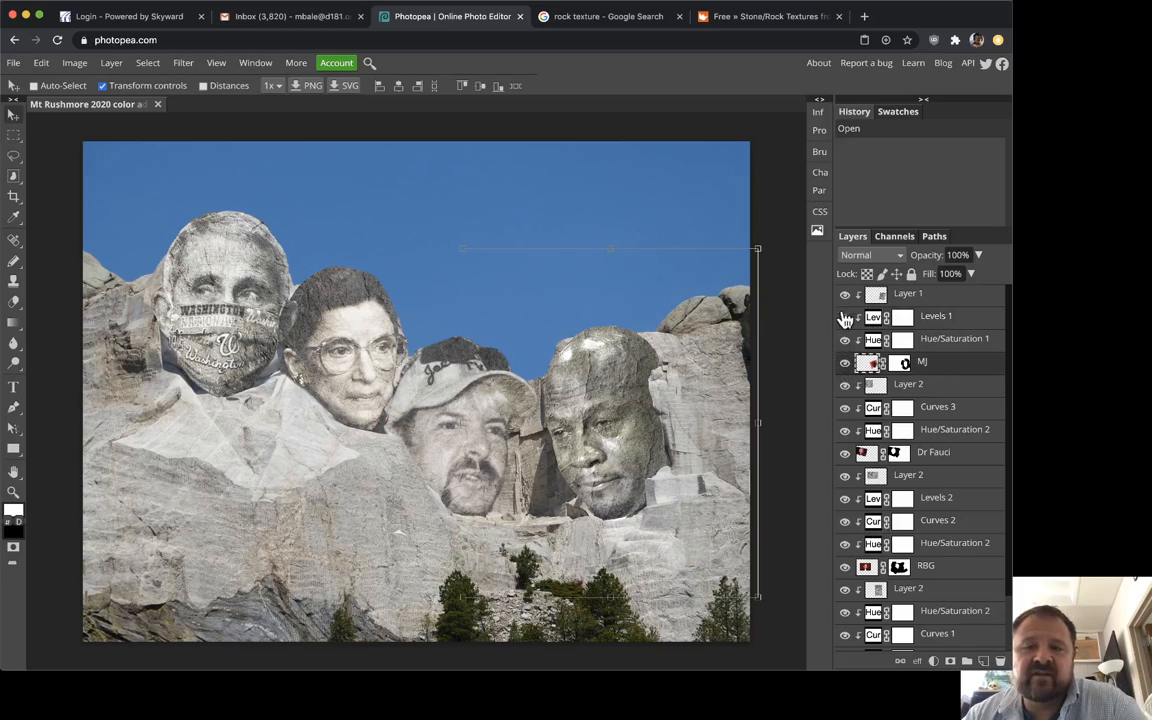
left_click(844, 294)
left_click(844, 294)
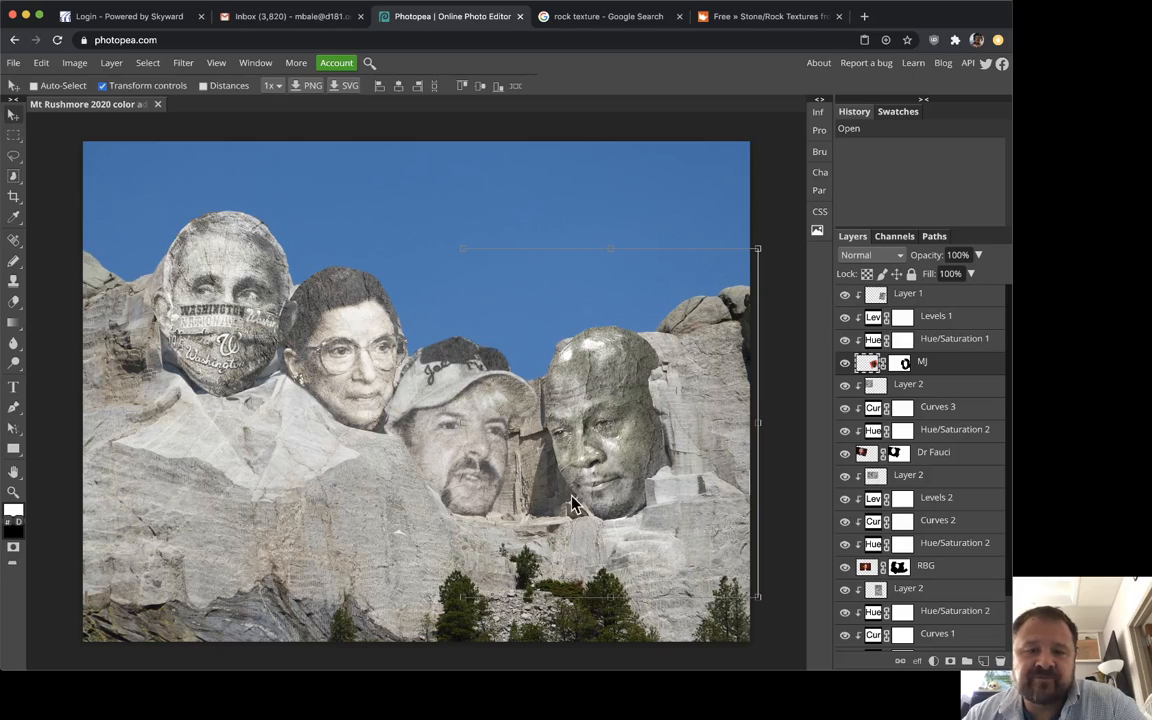
- Examine the MJ head up close, comparing it with and without the Layer 1 stone texture
key("z")
left_click(599, 404)
left_click(599, 404)
left_click(446, 358)
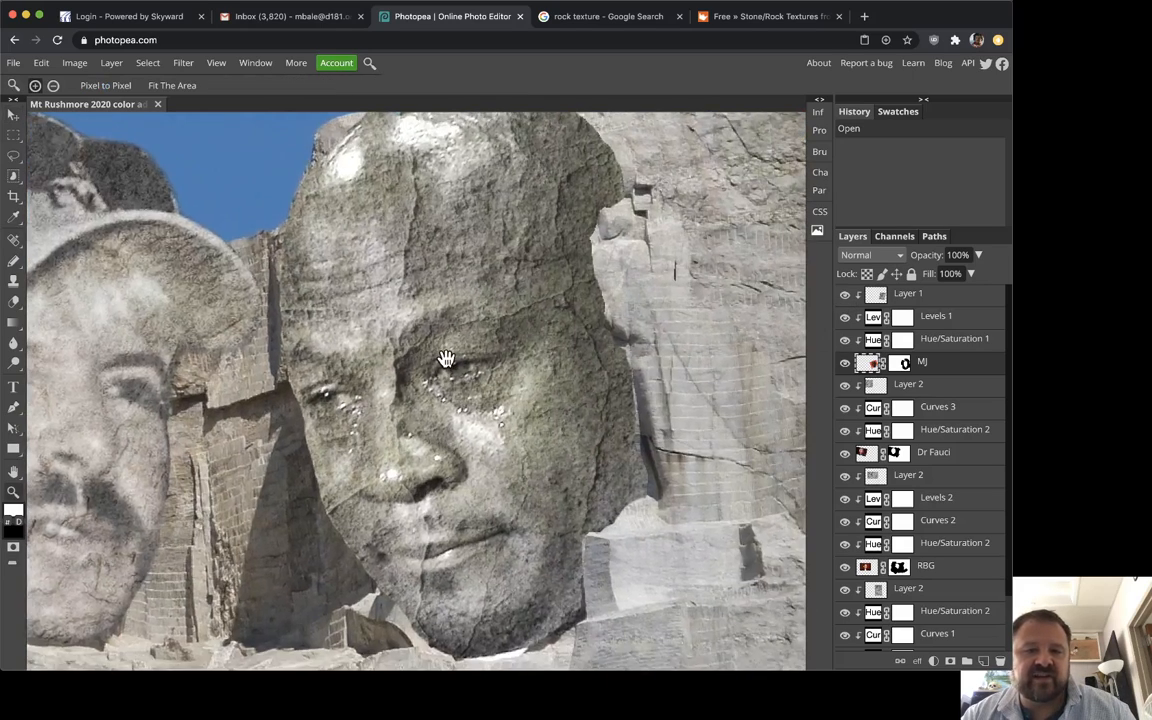
left_click_drag(446, 358, 428, 364)
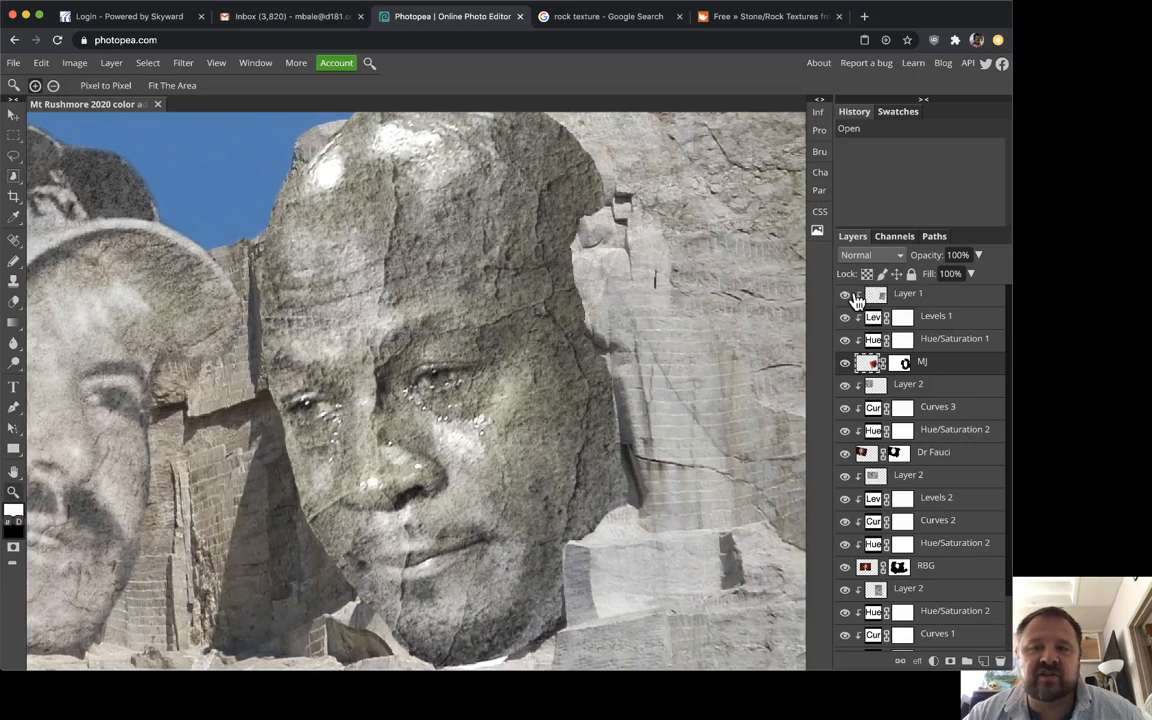
left_click(848, 296)
left_click(848, 296)
left_click(848, 296)
left_click(848, 296)
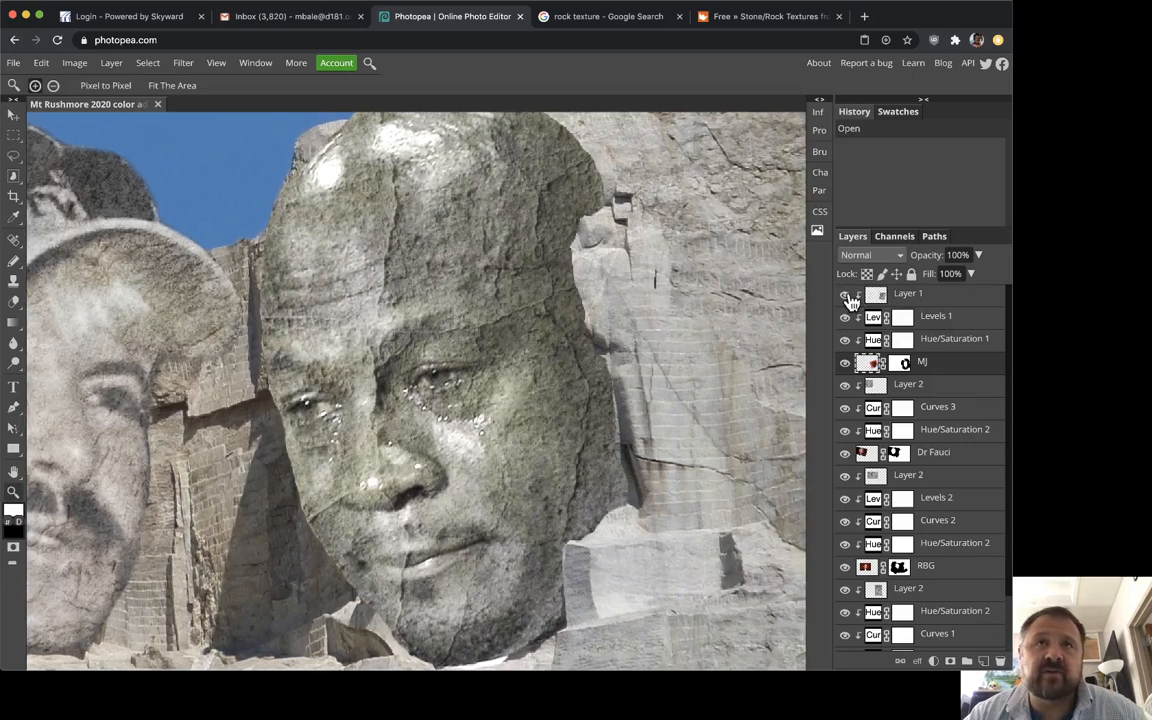
- Hide Levels 1, Hue/Saturation 1 and Layer 1 above the MJ layer to view the original photo
left_click(845, 318)
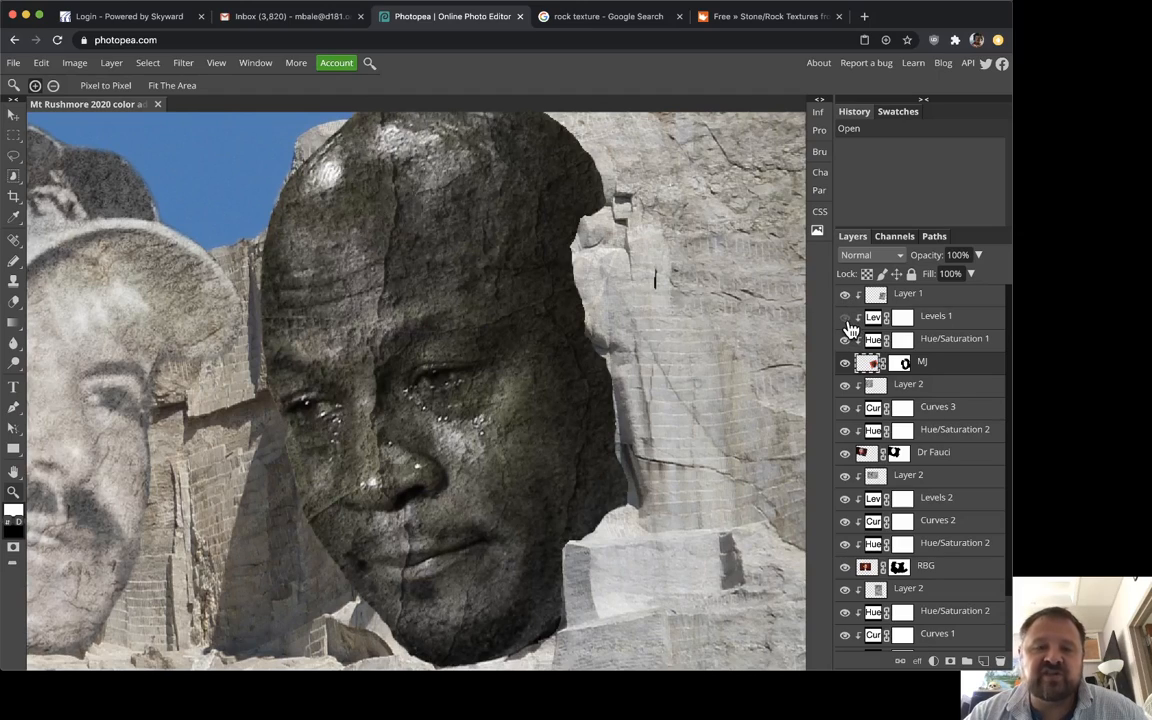
left_click(845, 340)
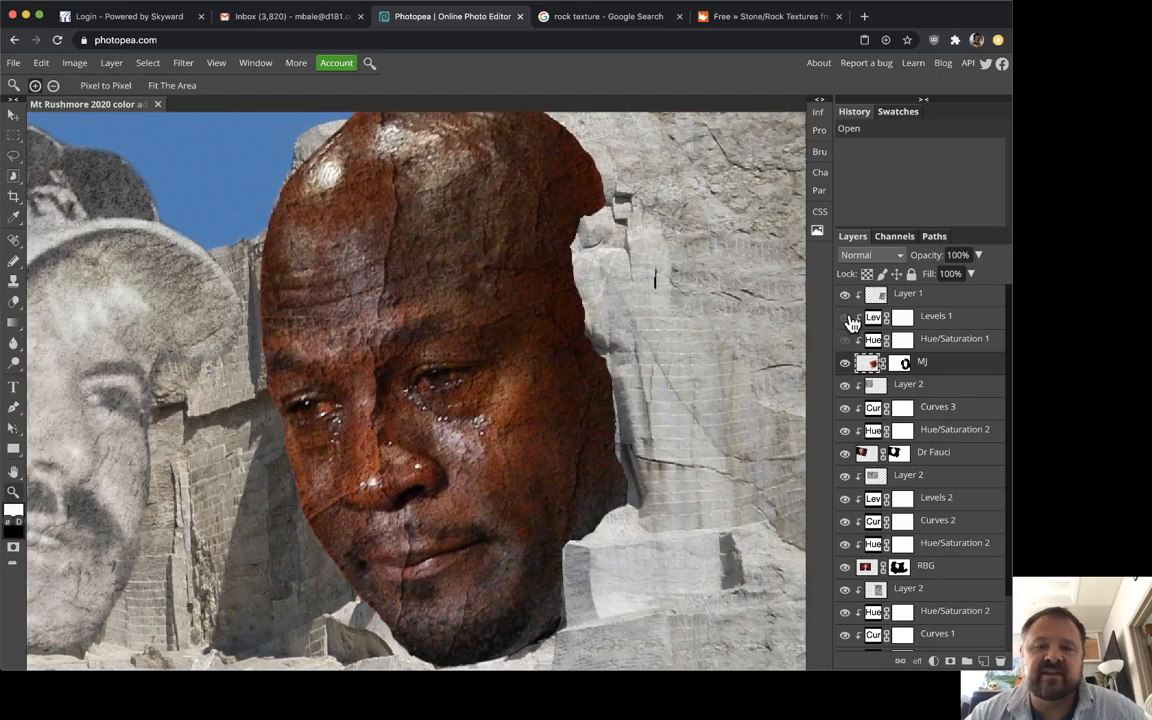
left_click(845, 295)
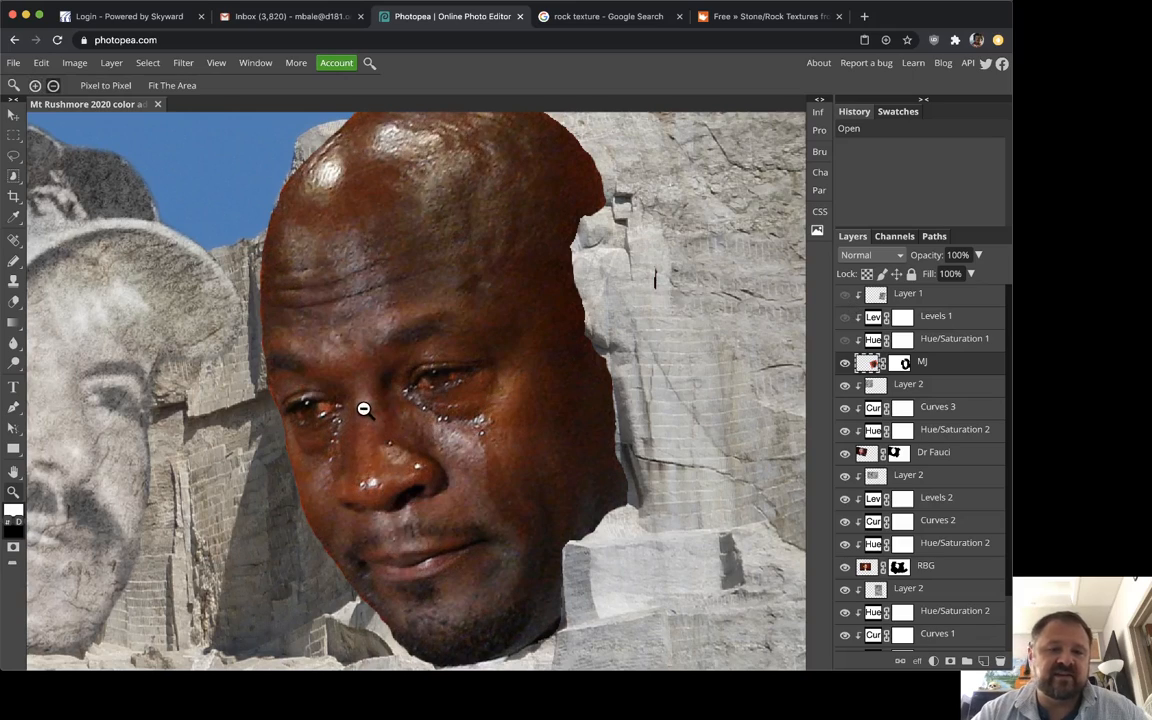
- Show Layer 1, Hue/Saturation 1 and Levels 1 again one by one to review each effect on the MJ head
left_click(455, 402, "alt")
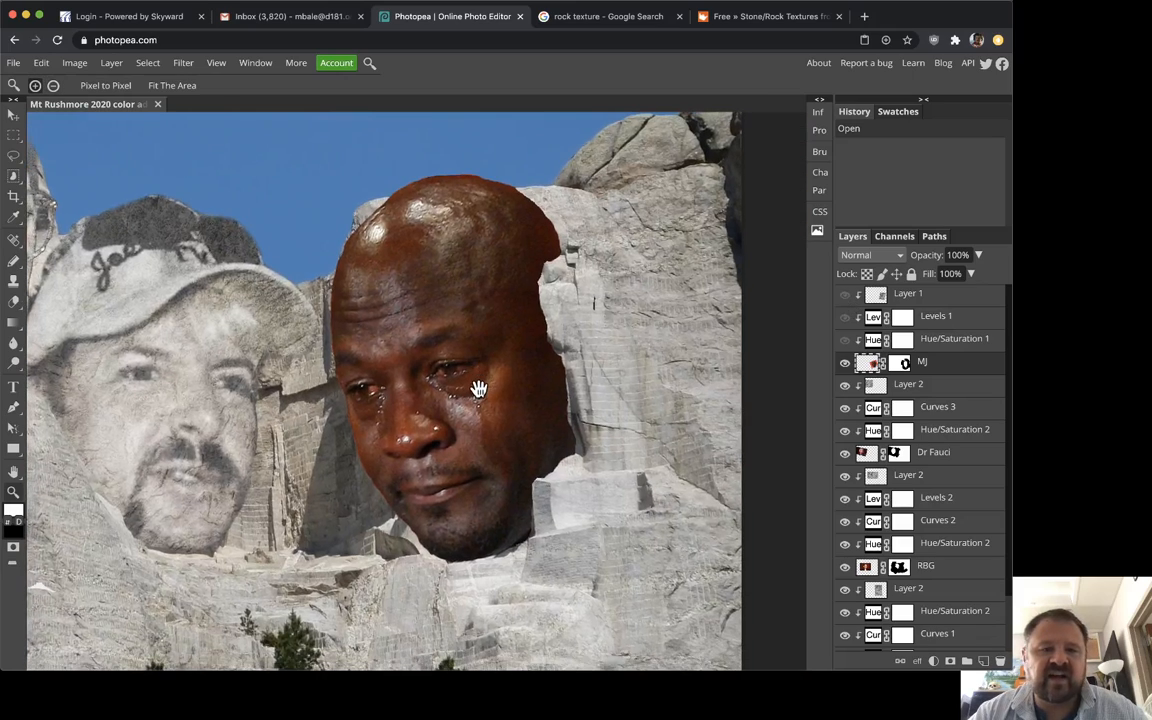
left_click(844, 295)
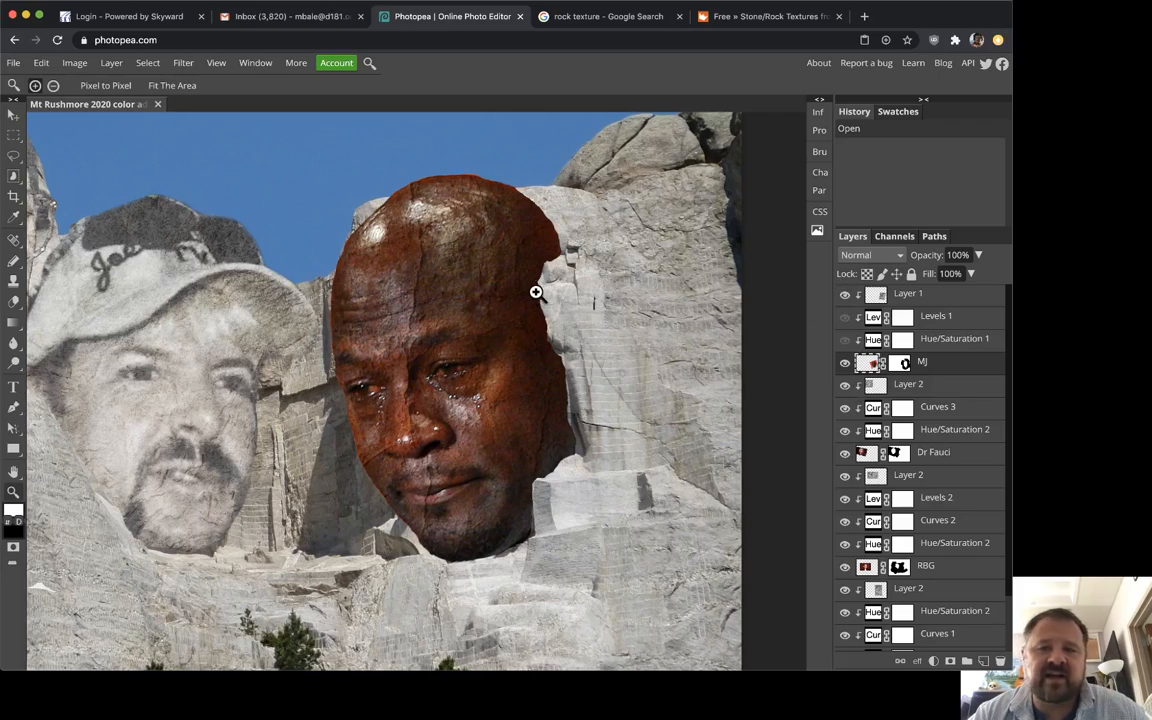
left_click(845, 341)
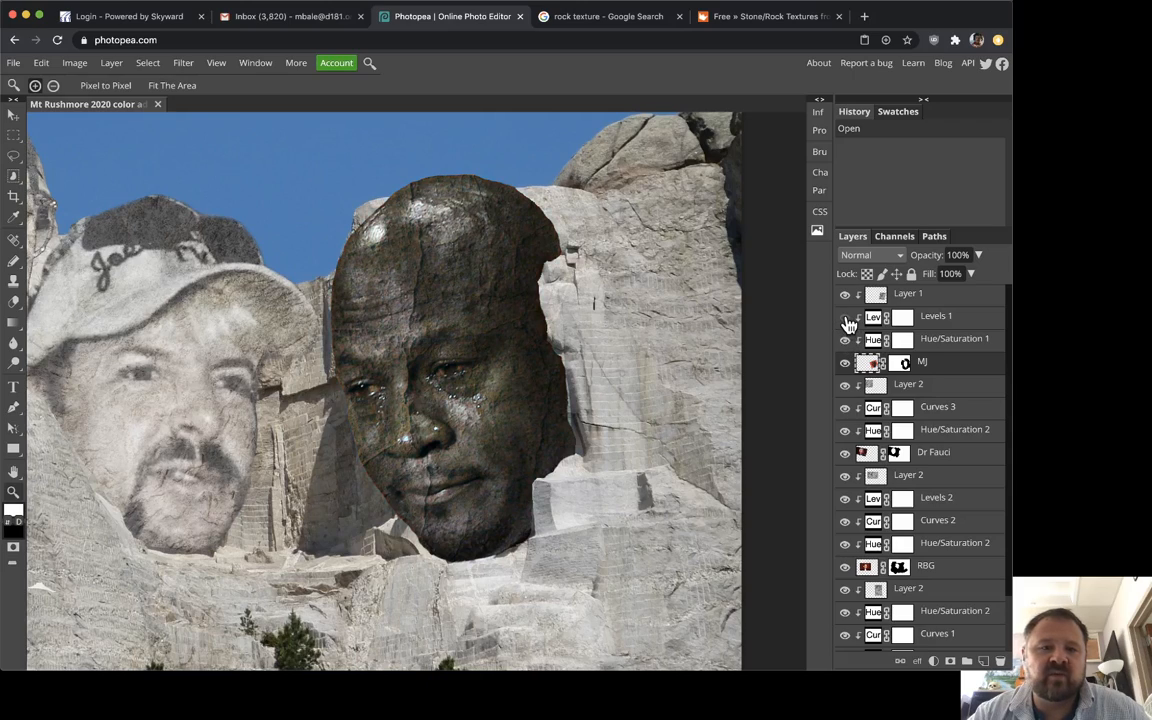
left_click(845, 318)
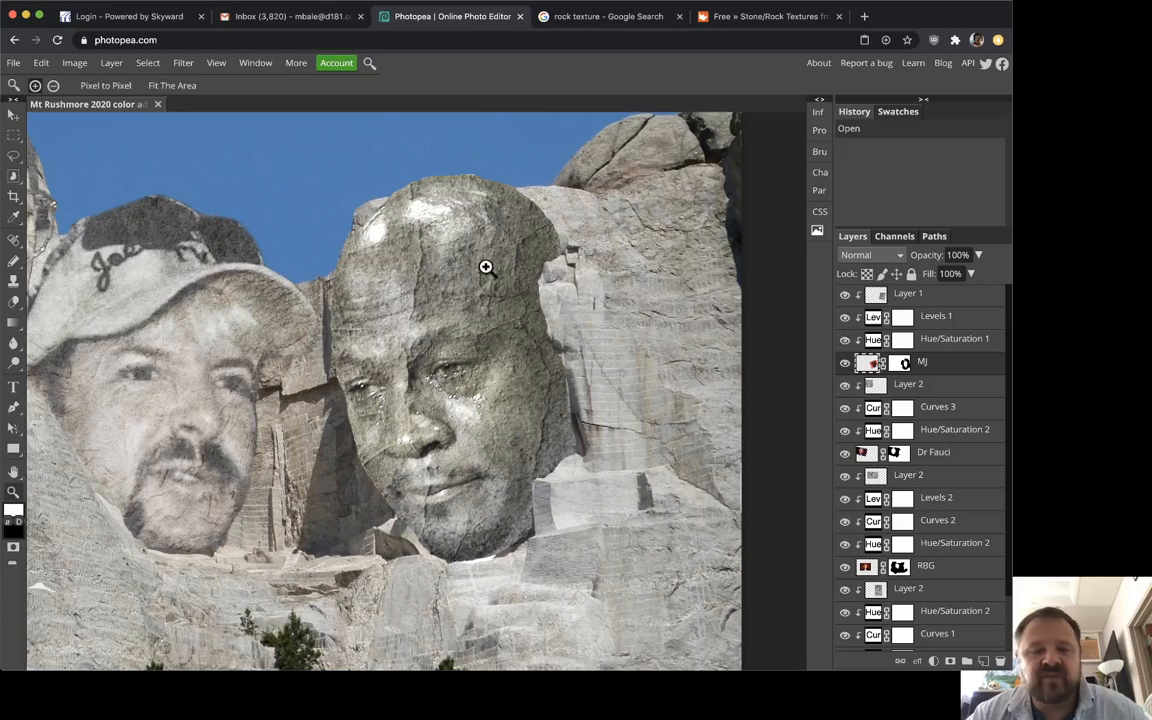
- Hide Layer 2, Curves 3 and Hue/Saturation 2 above Dr Fauci, and toggle the Dr Fauci layer to compare it with the original carving
left_click_drag(321, 213, 693, 286)
scroll(404, 250, "down", 5)
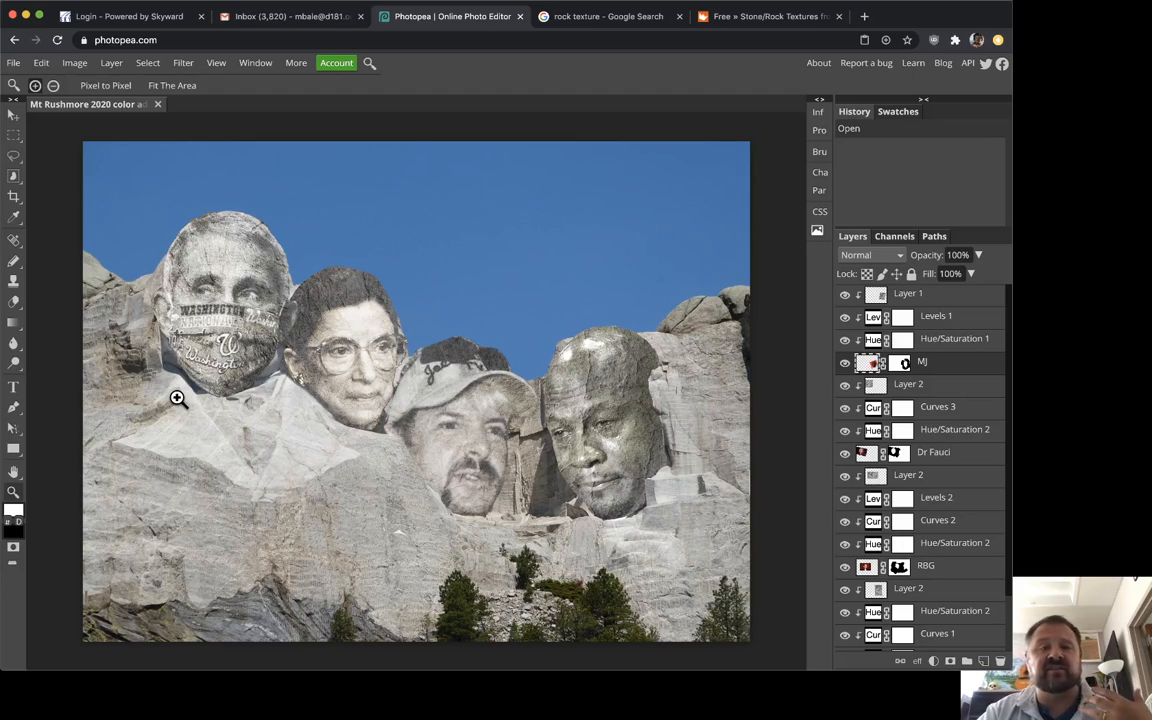
left_click(220, 310)
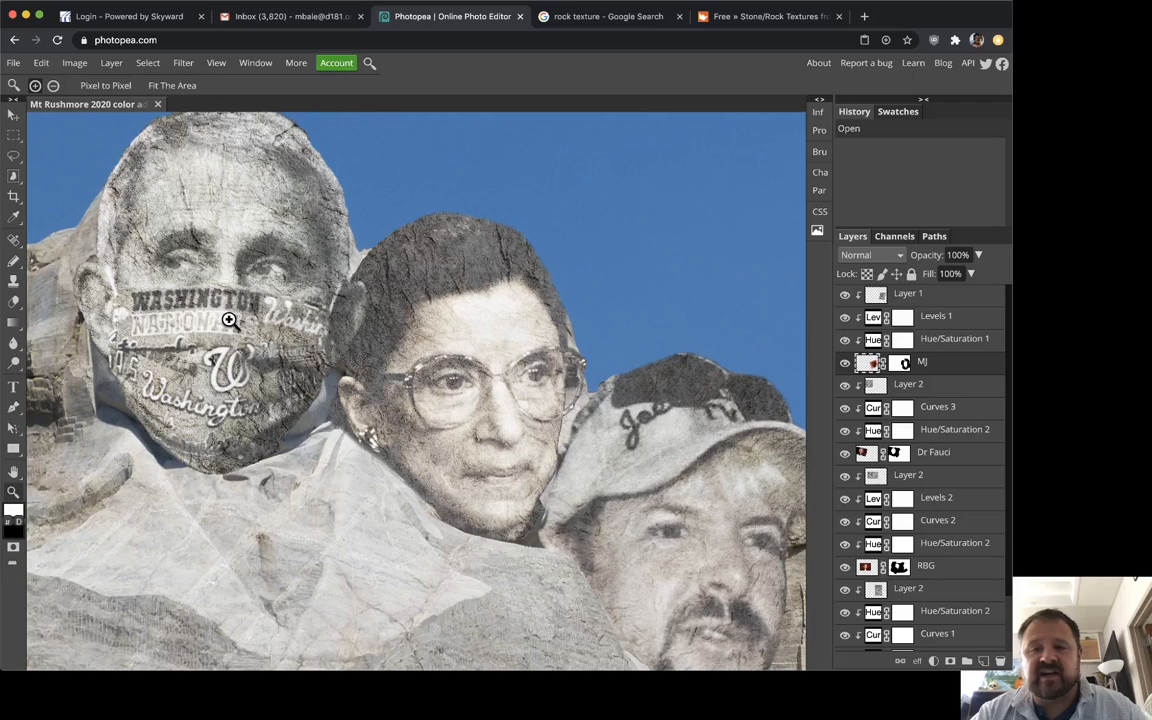
left_click_drag(222, 308, 331, 402)
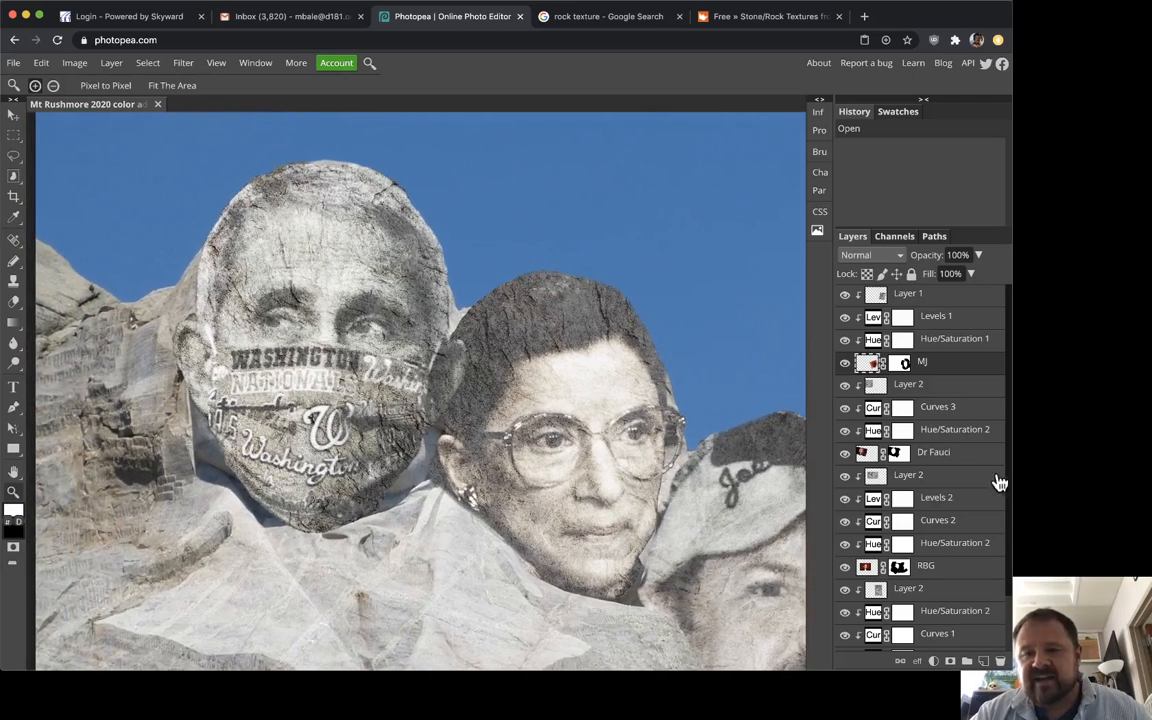
left_click(844, 430)
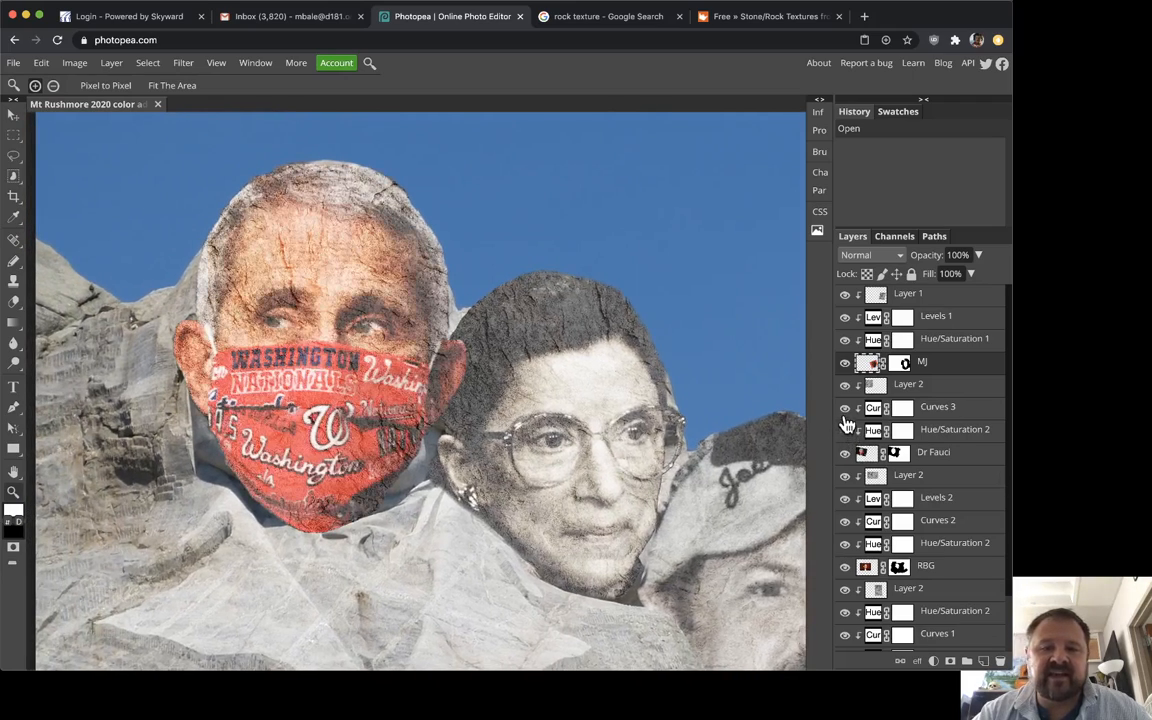
left_click(845, 386)
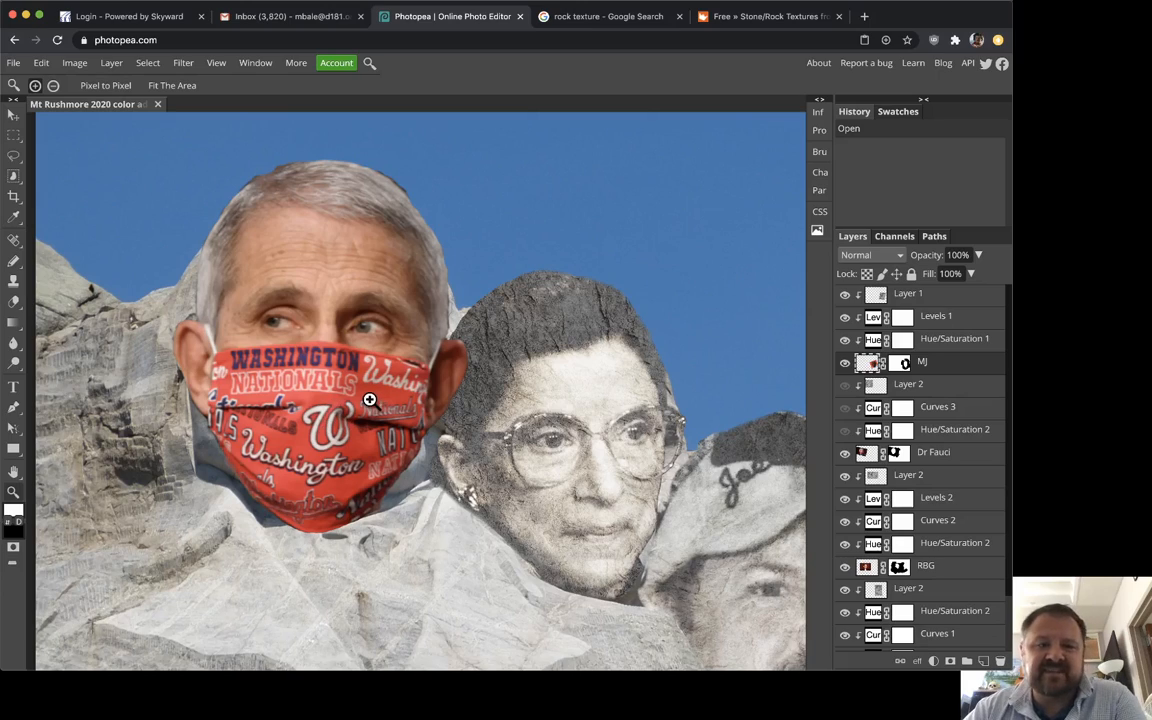
left_click(844, 452)
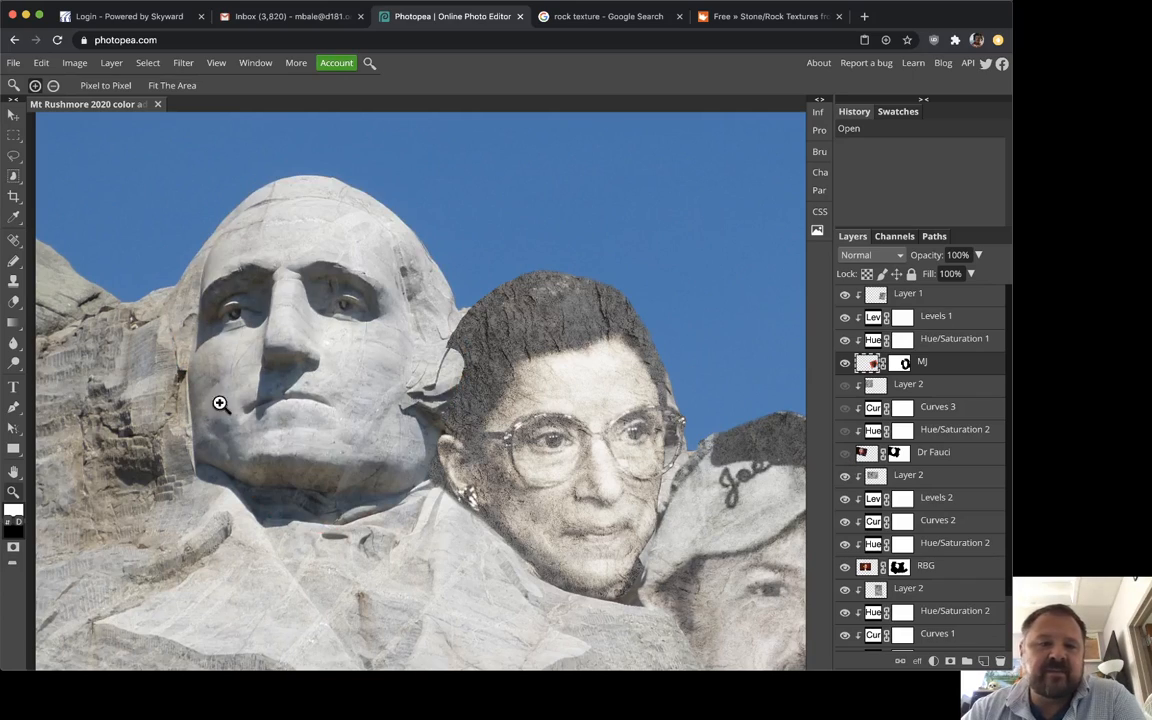
left_click(845, 453)
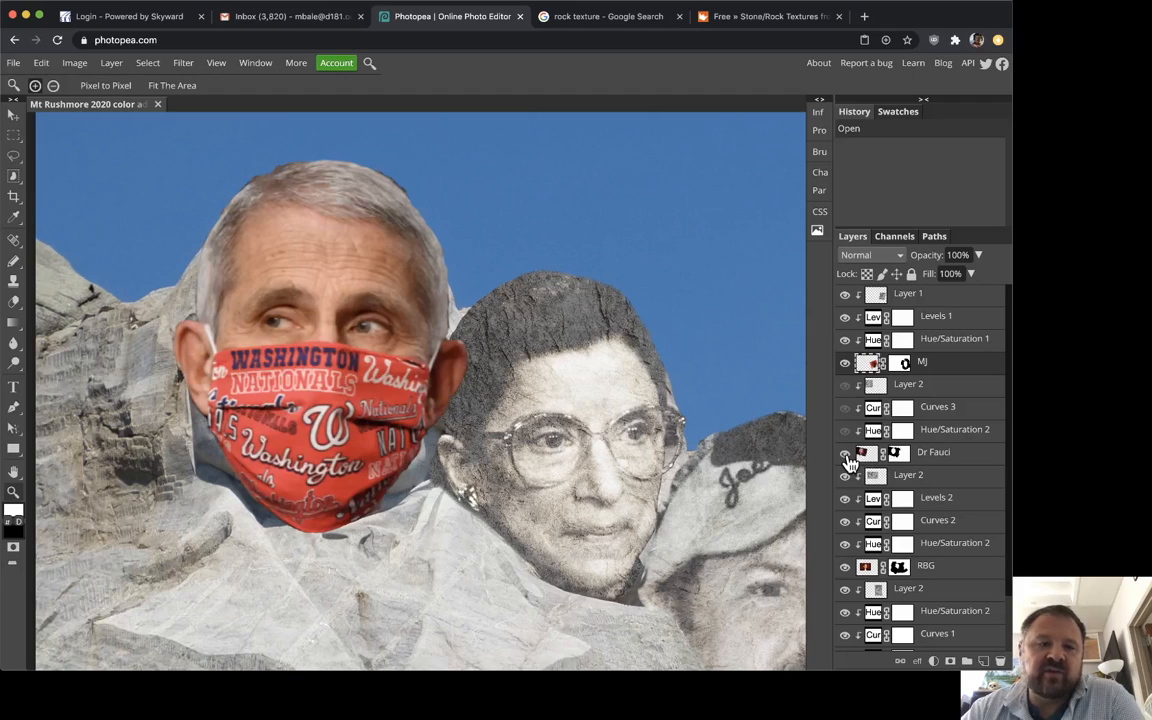
- Show Layer 2, Hue/Saturation 2 and Curves 3 above Dr Fauci again, toggling the texture and curves to compare their effects
left_click(846, 386)
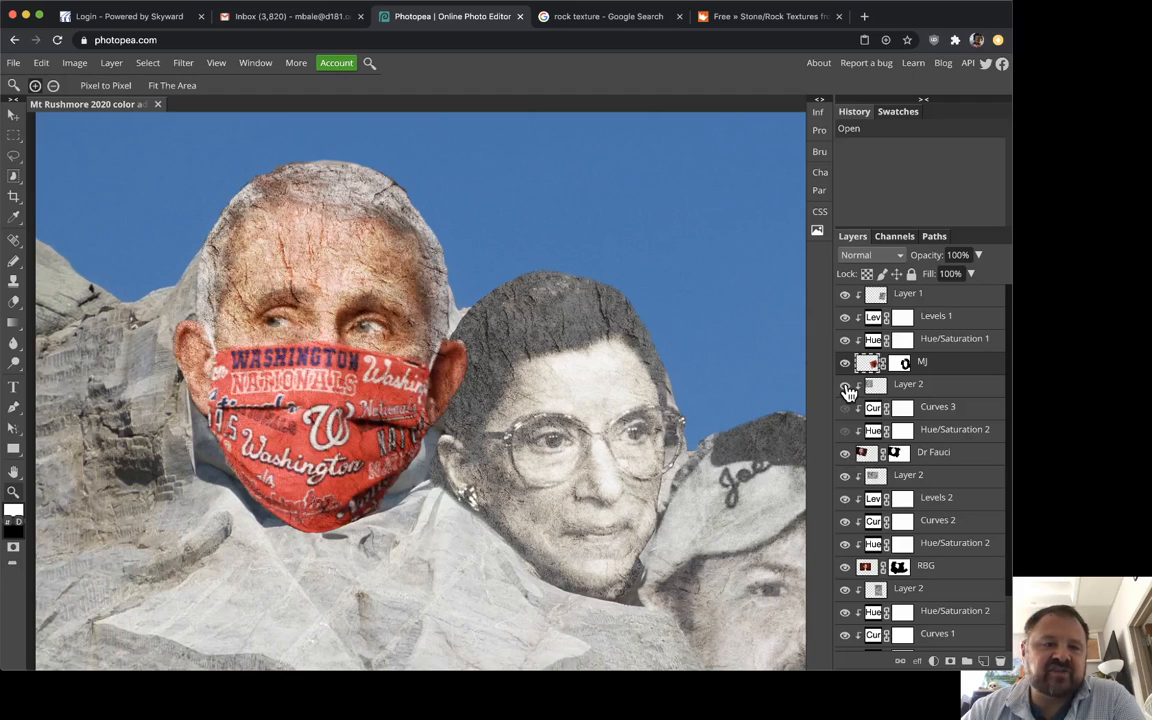
left_click(846, 386)
left_click(846, 386)
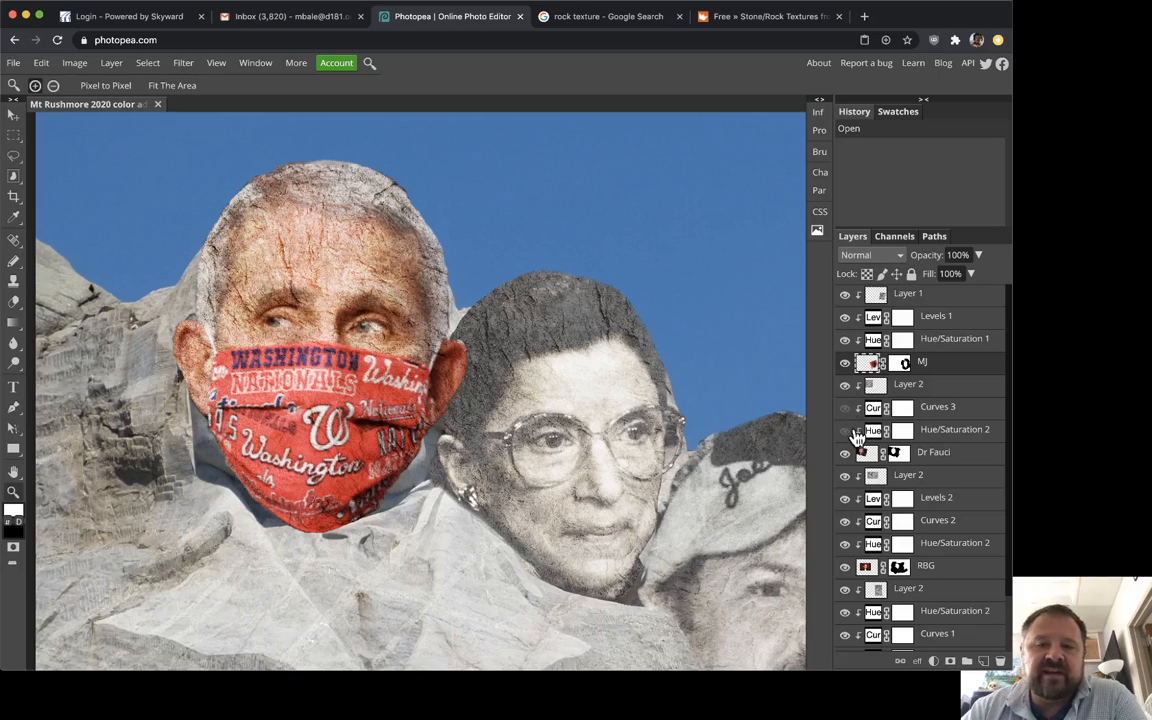
left_click(845, 408)
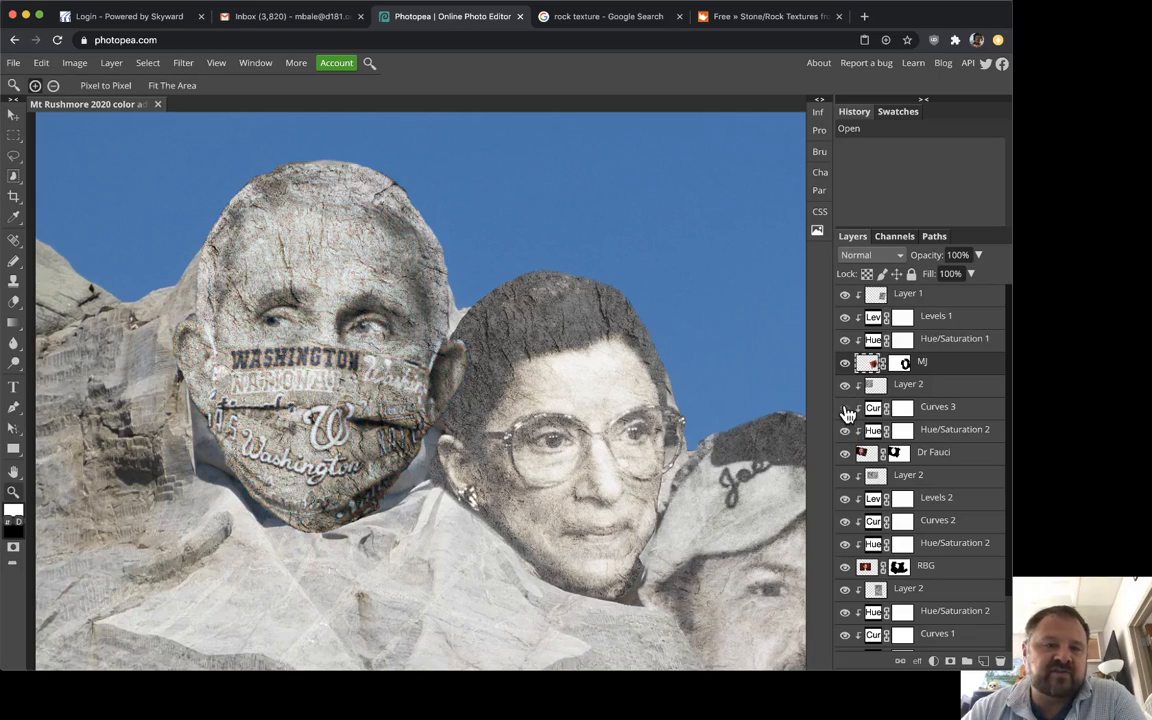
left_click(845, 408)
left_click(845, 408)
left_click(845, 408)
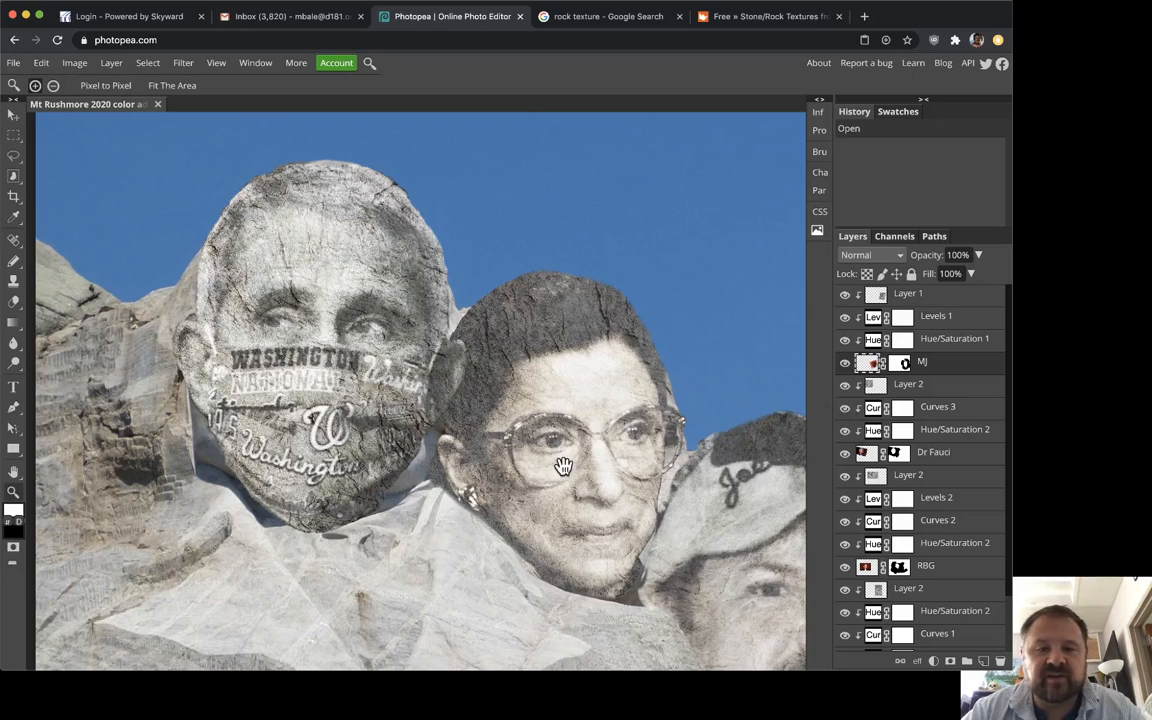
- Hide Levels 2, Curves 1, Hue/Saturation 2 and Layer 2 above the Joe Exotic layer to view the original photo
left_click_drag(563, 465, 358, 349)
left_click_drag(687, 435, 547, 413)
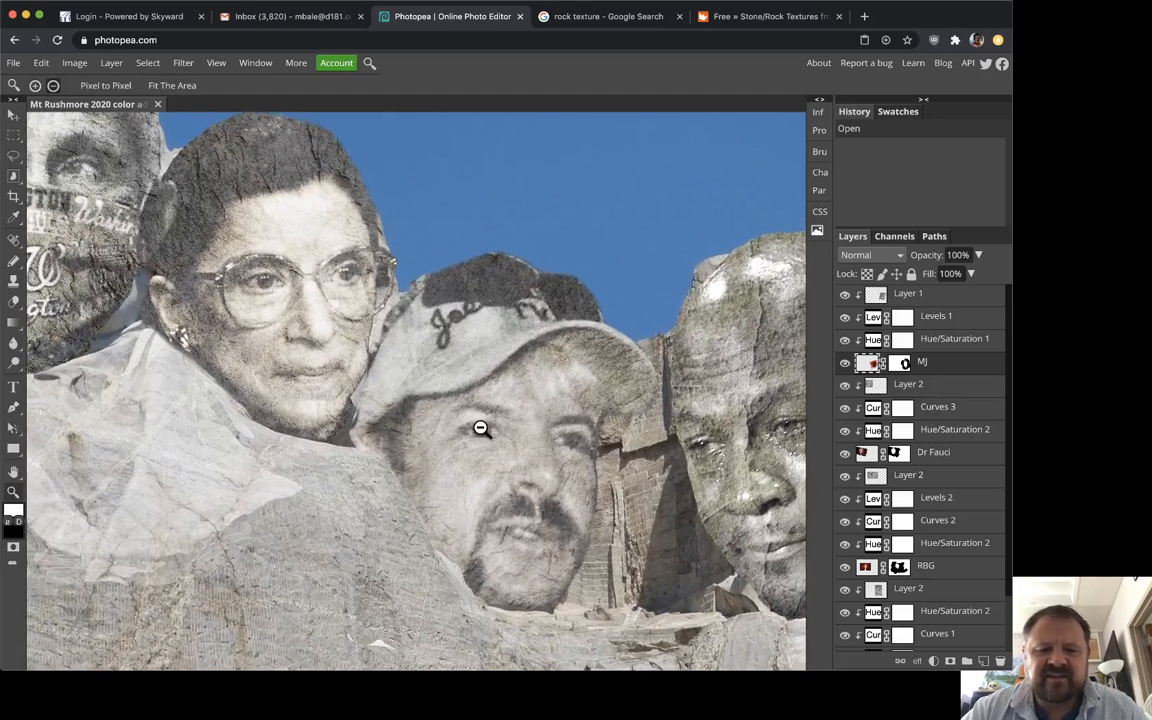
scroll(478, 427, "down", 4)
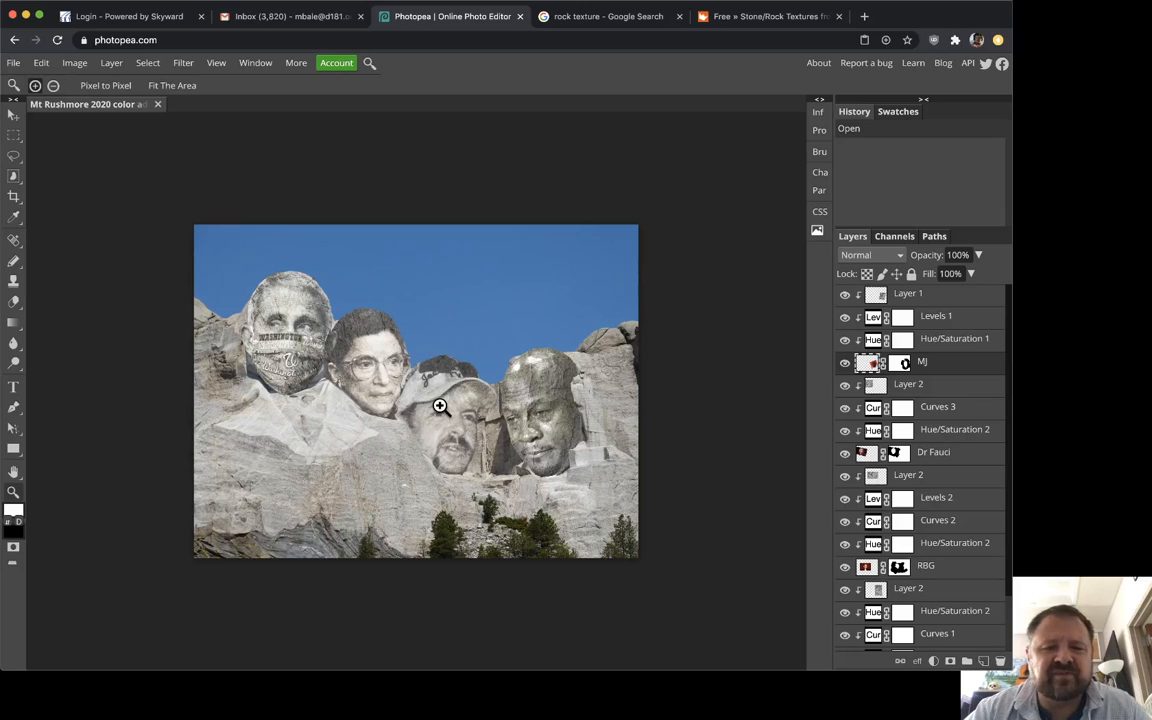
scroll(442, 406, "up", 4)
scroll(439, 380, "down", 1)
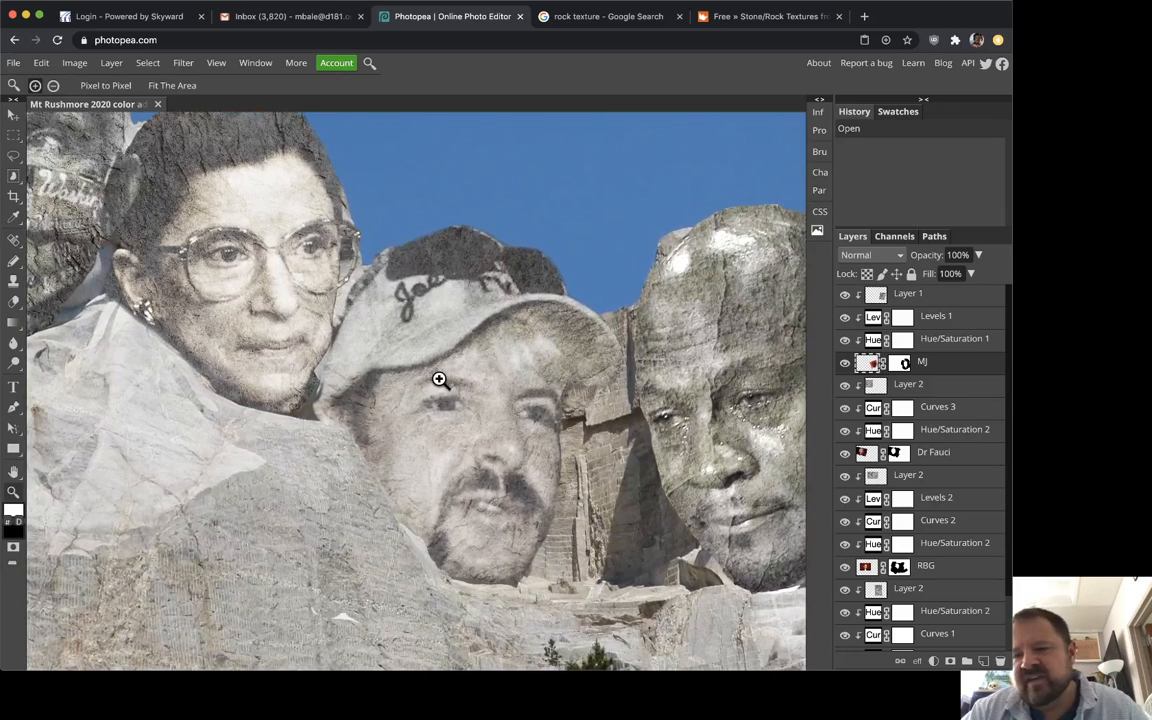
scroll(930, 598, "down", 2)
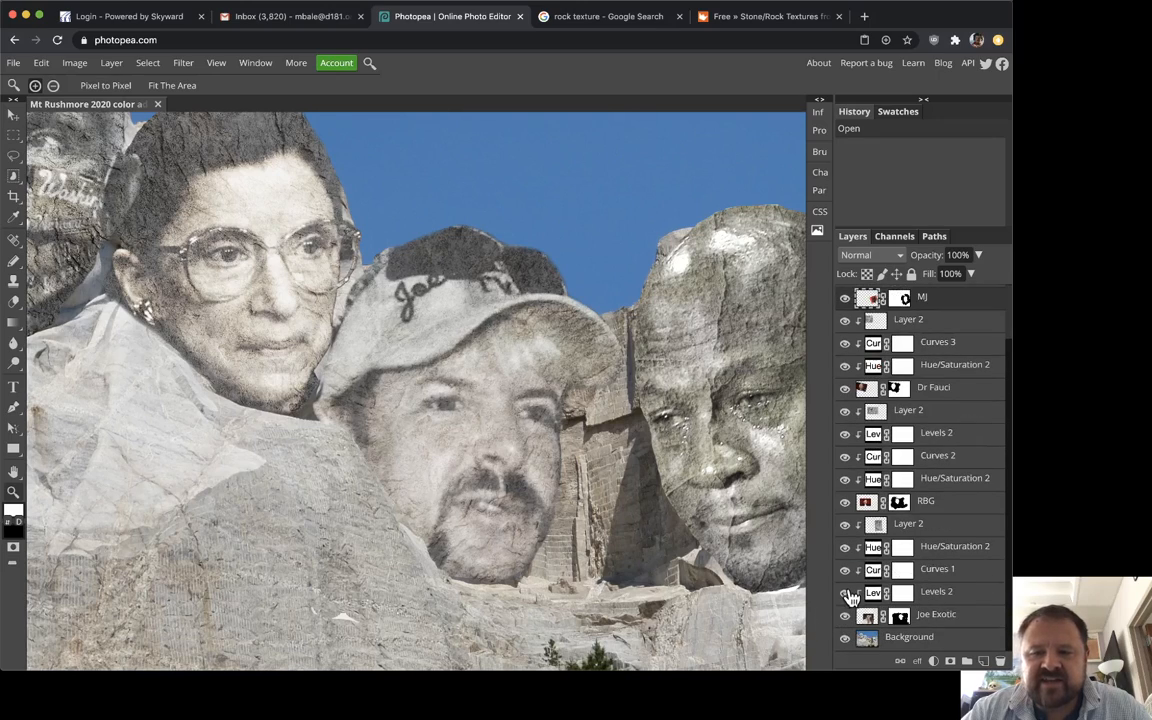
left_click_drag(845, 592, 845, 524)
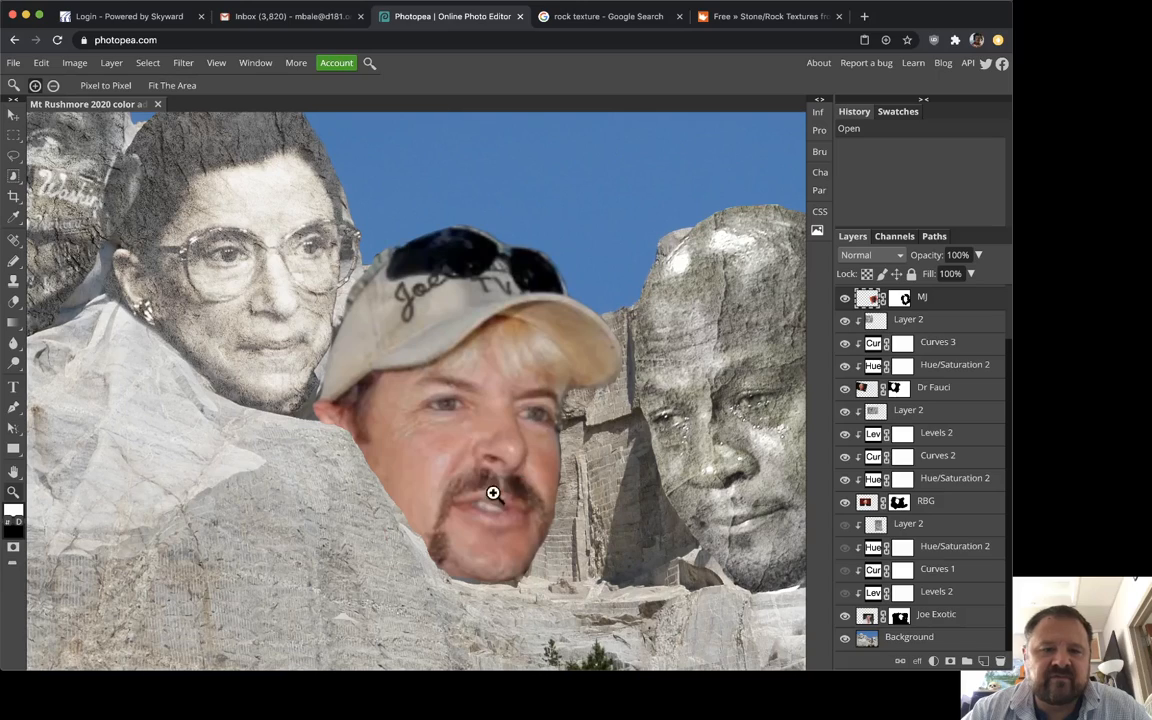
- Show Layer 2, Hue/Saturation 2, Levels 2 and Curves 1 above Joe Exotic again, briefly hiding the Joe Exotic layer to compare with the carving
left_click(845, 526)
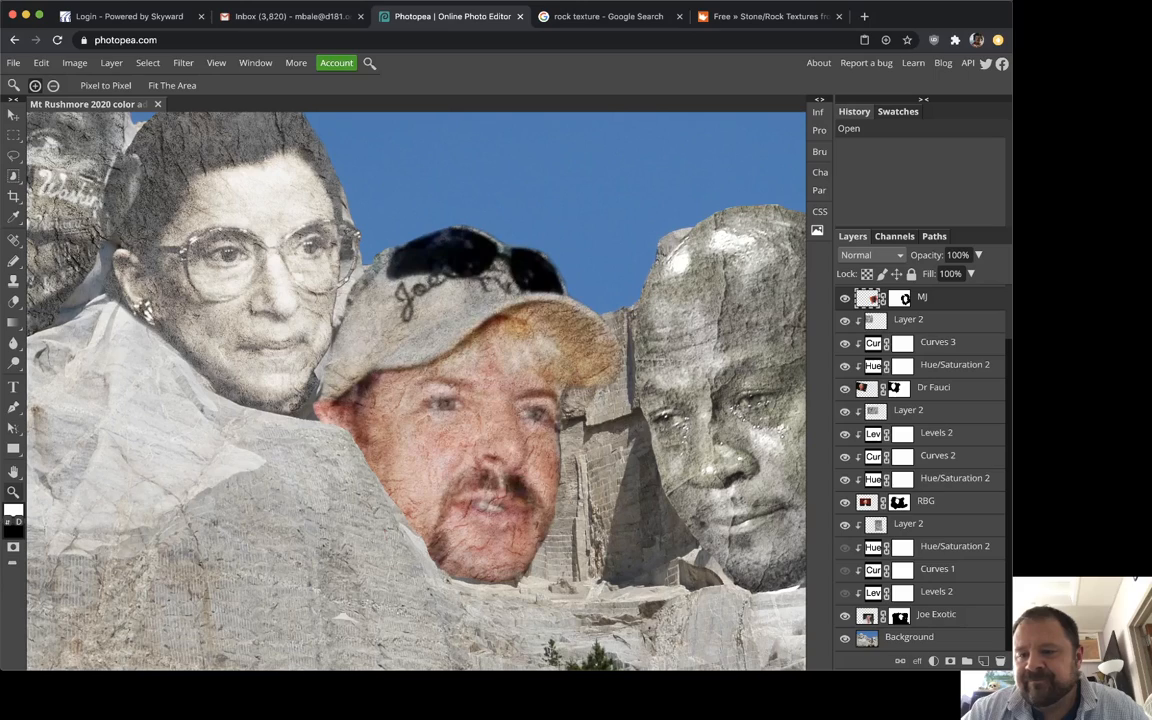
left_click(845, 548)
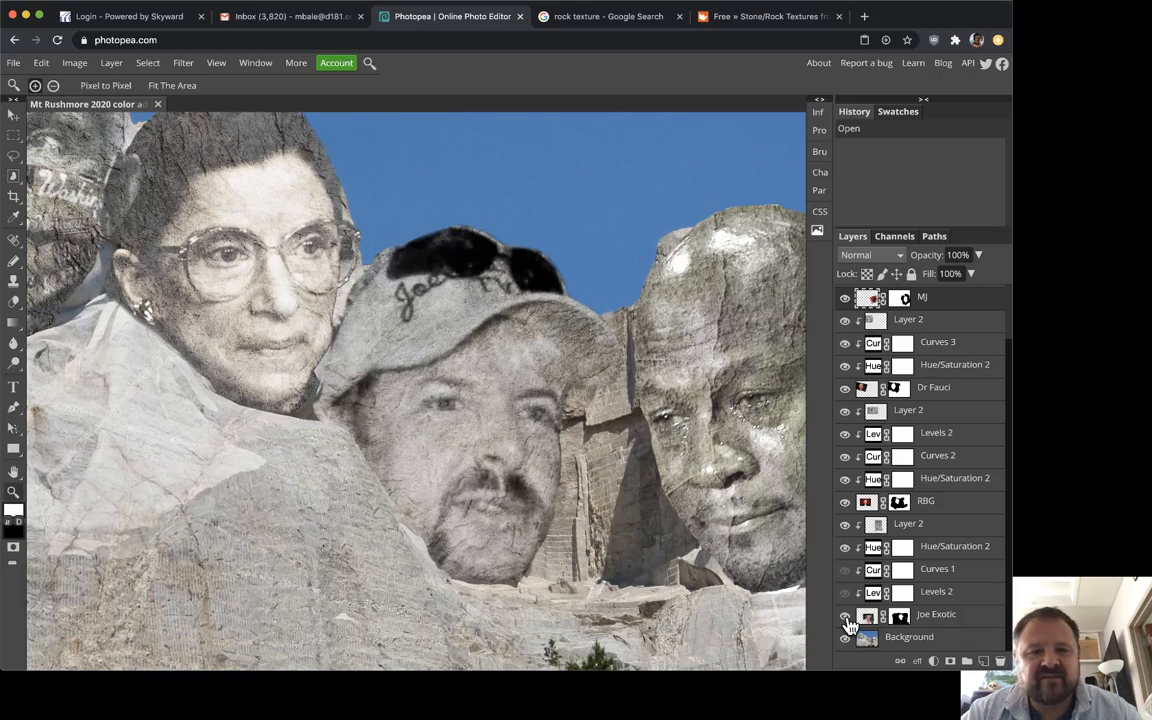
left_click(845, 616)
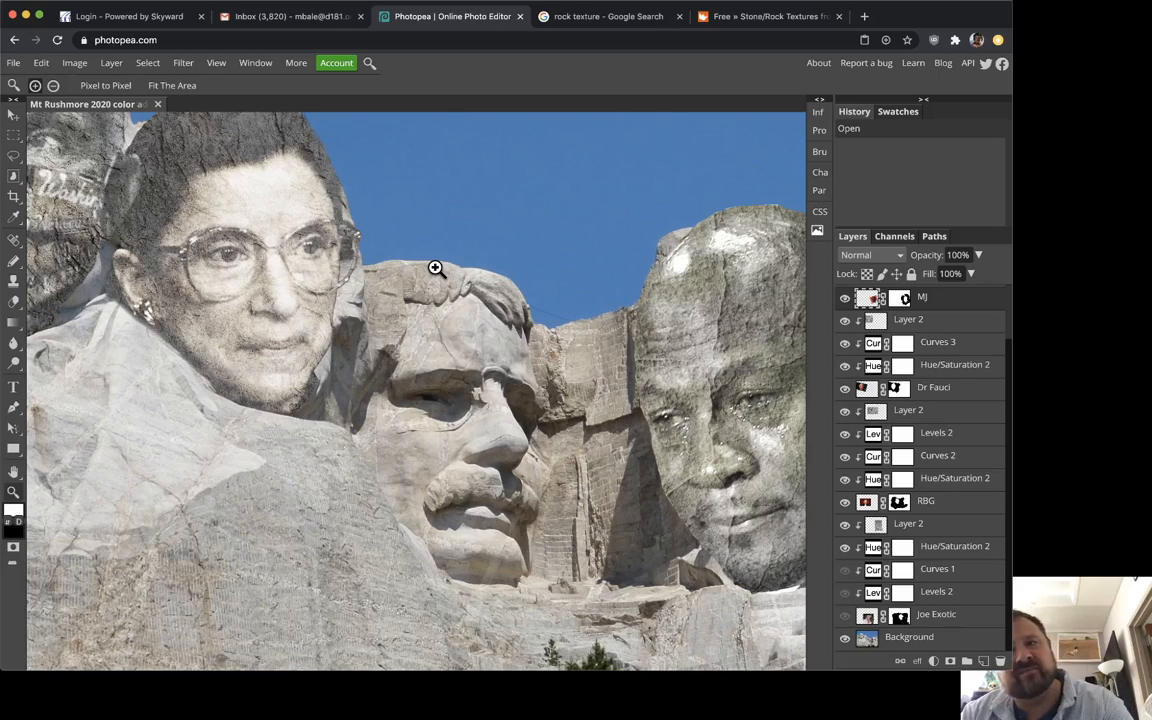
left_click(845, 615)
left_click(845, 592)
left_click(845, 570)
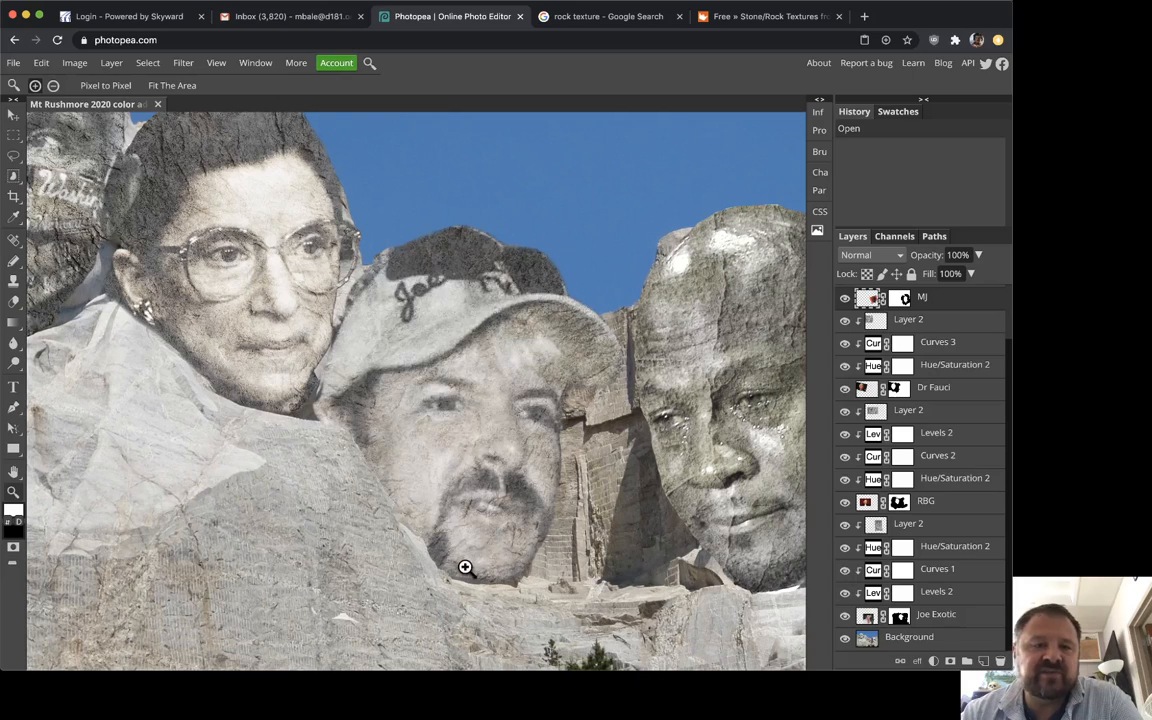
left_click(463, 297, "alt")
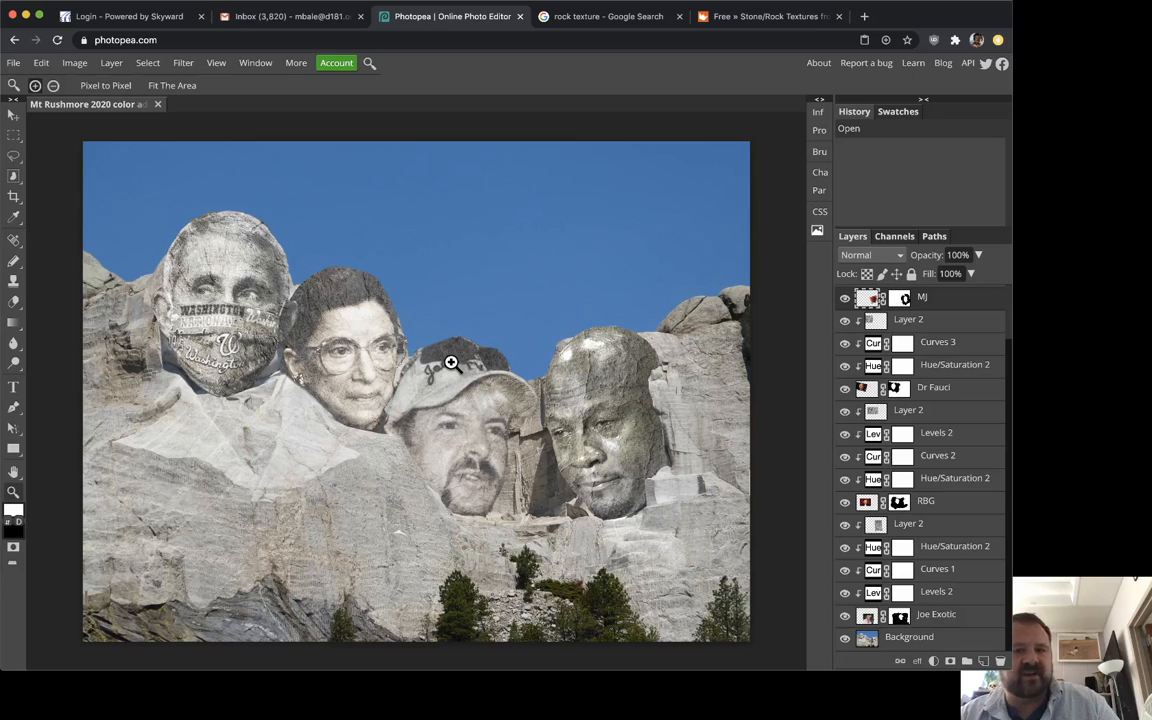
left_click(440, 435)
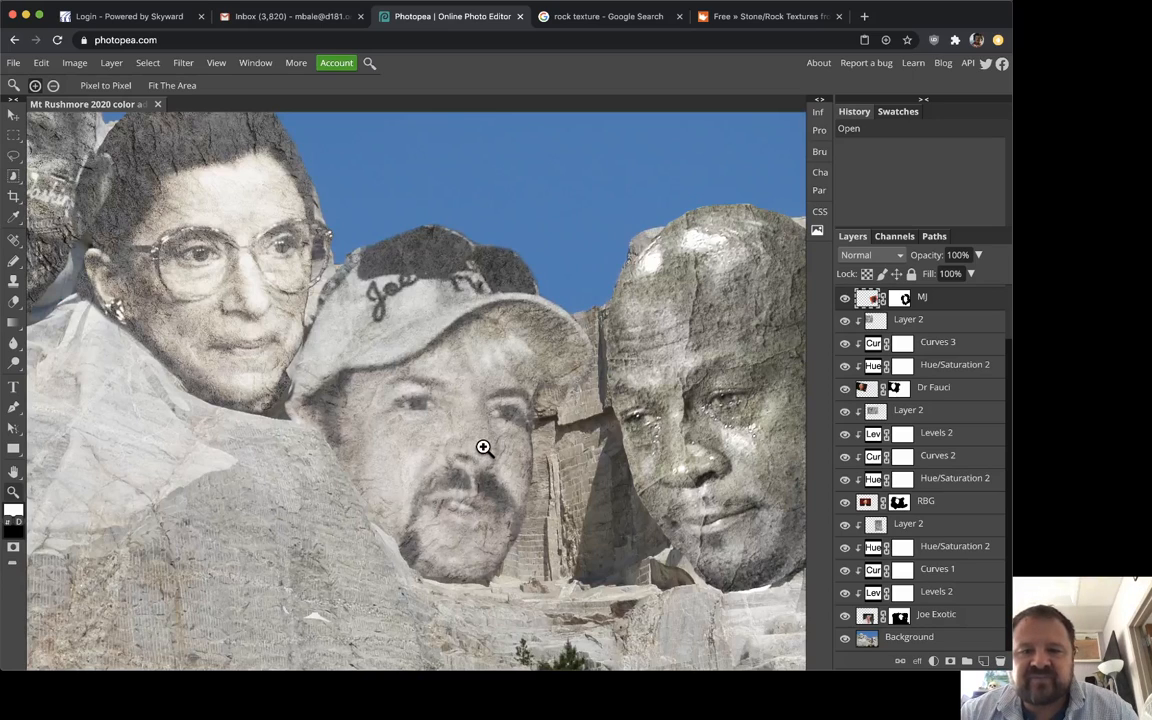
- Hide Layer 1, Levels 1 and Hue/Saturation 1 above the MJ layer to view the original color photo
left_click(455, 427)
left_click(385, 408)
scroll(458, 420, "up", 1)
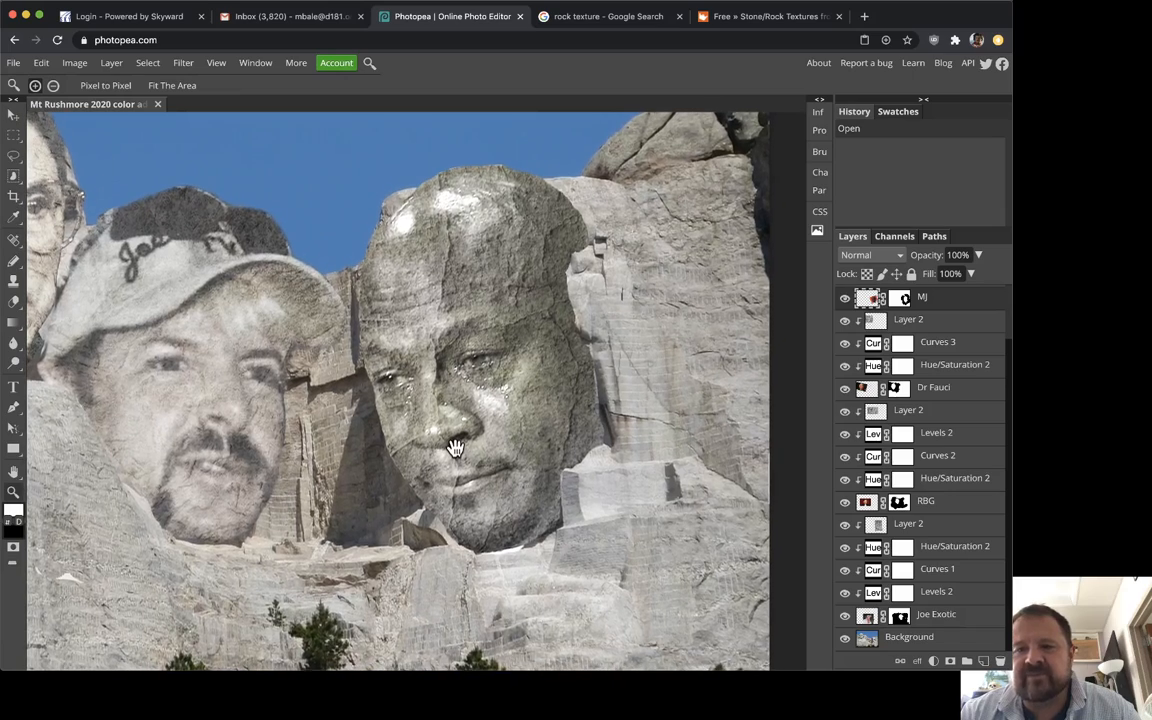
scroll(940, 420, "up", 2)
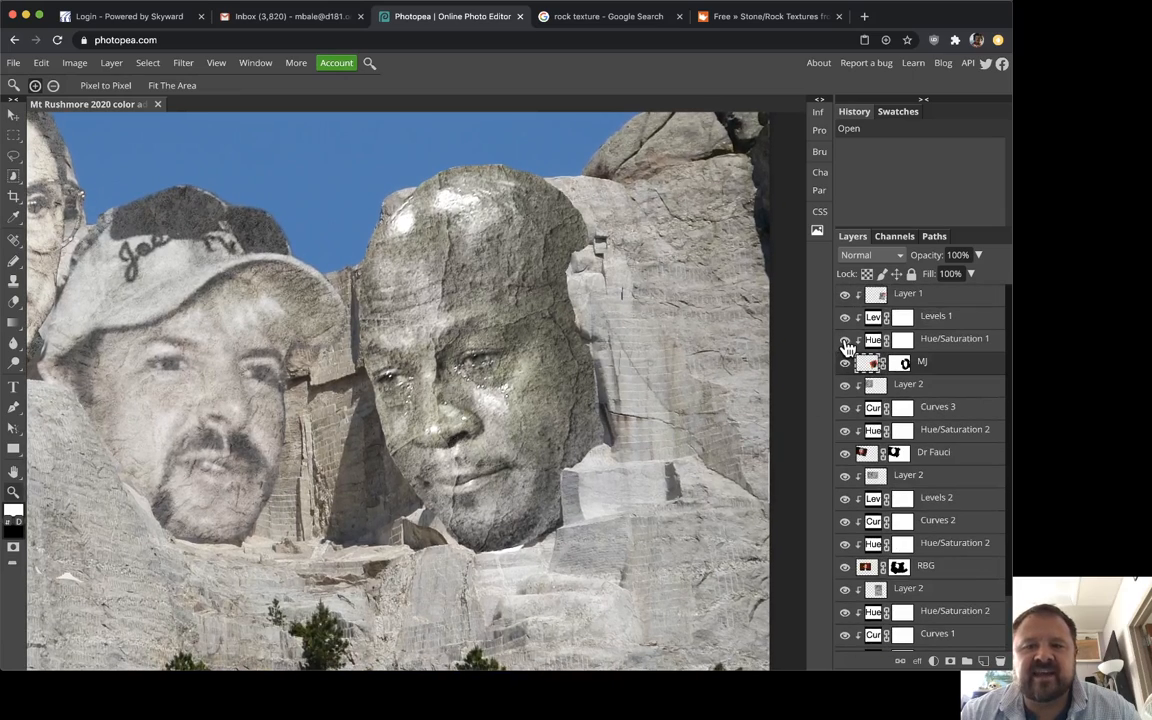
left_click_drag(845, 341, 845, 295)
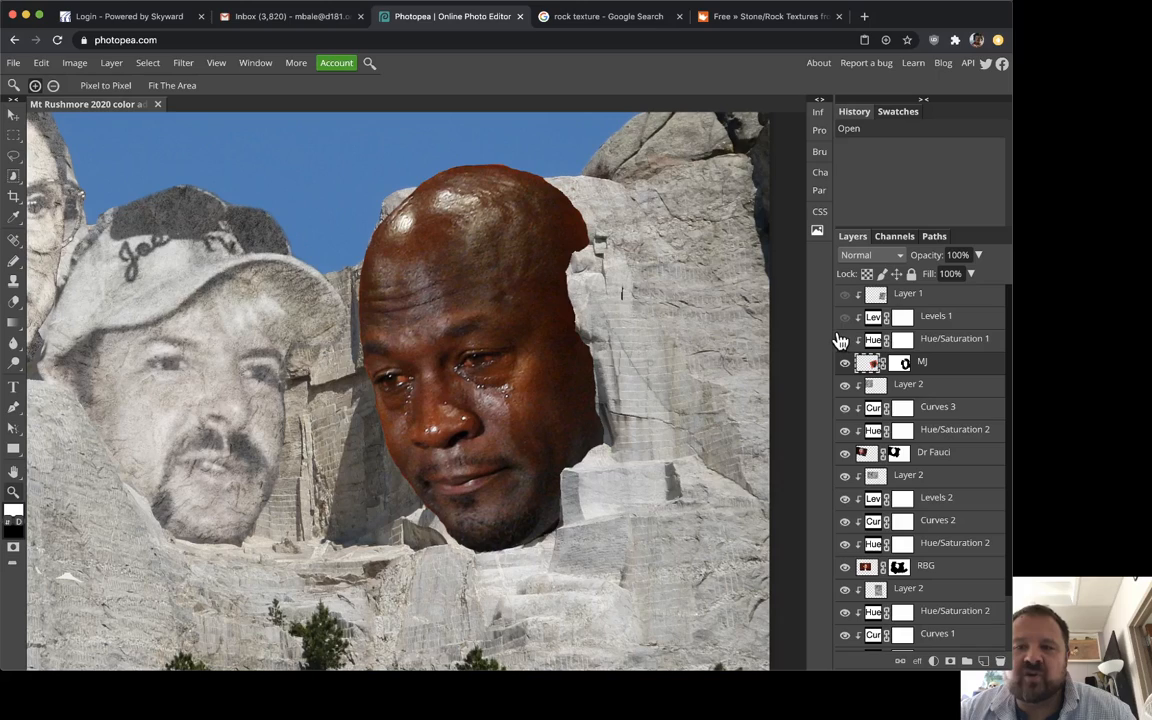
- Show Layer 1 and Hue/Saturation 1 above MJ again and compare the face with the neighboring carvings
left_click(845, 294)
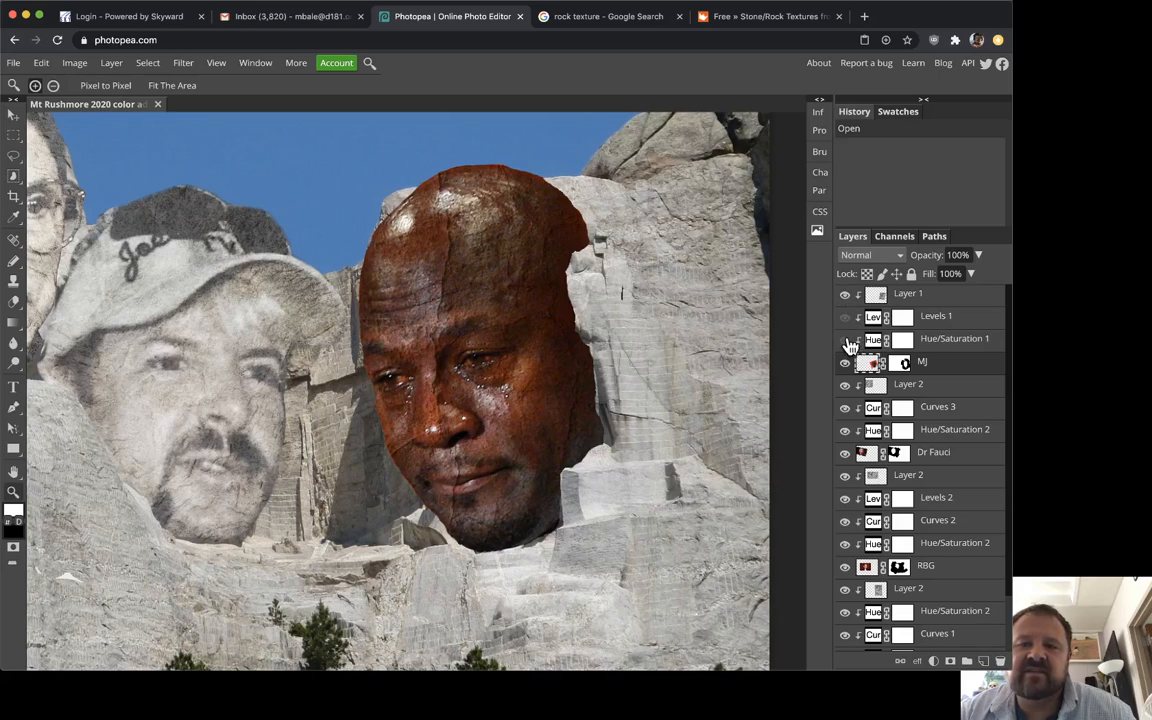
left_click(845, 340)
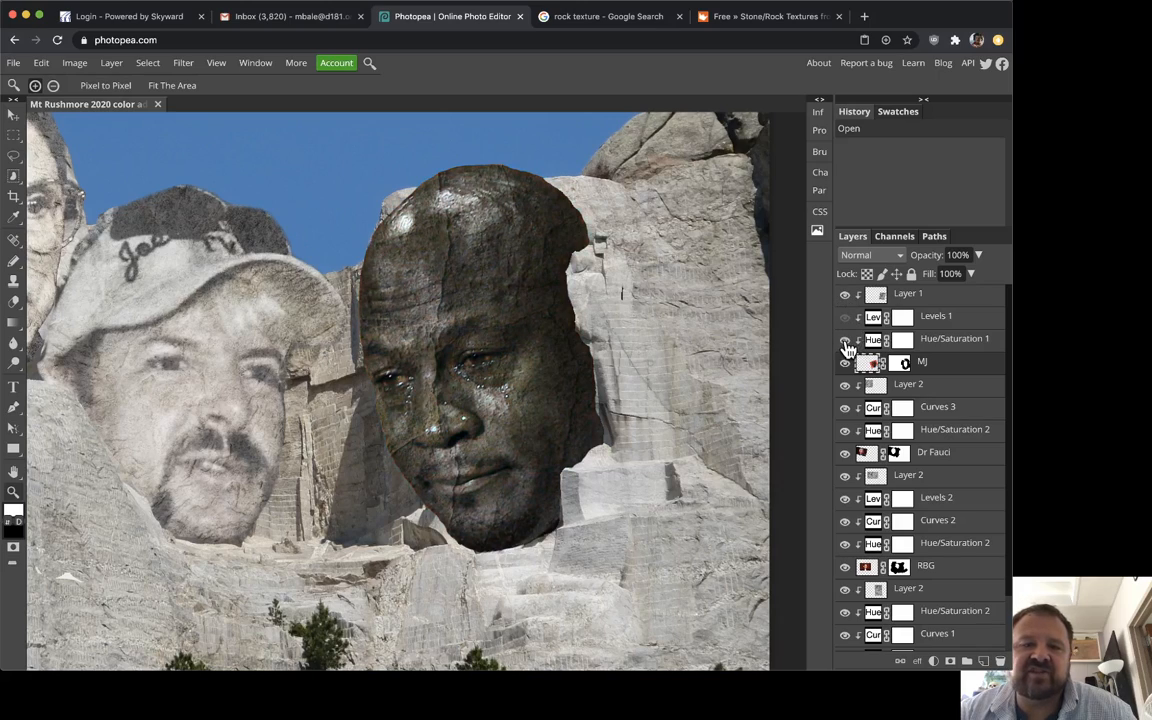
left_click(489, 409, "alt")
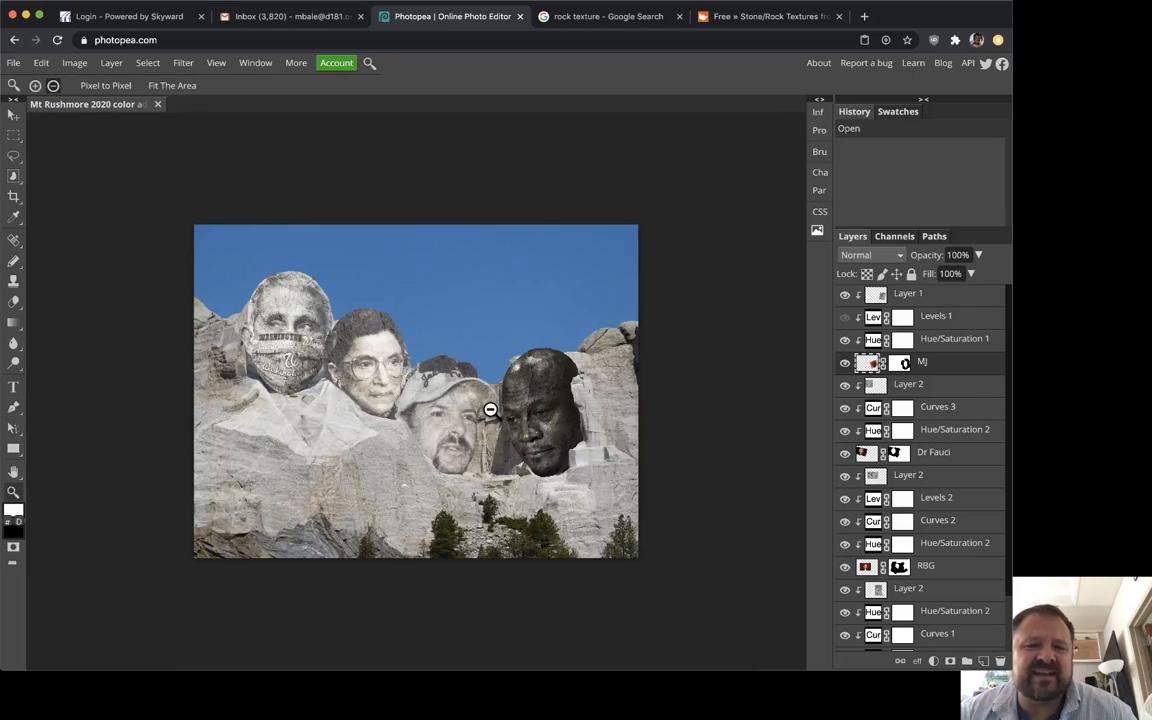
left_click(592, 405)
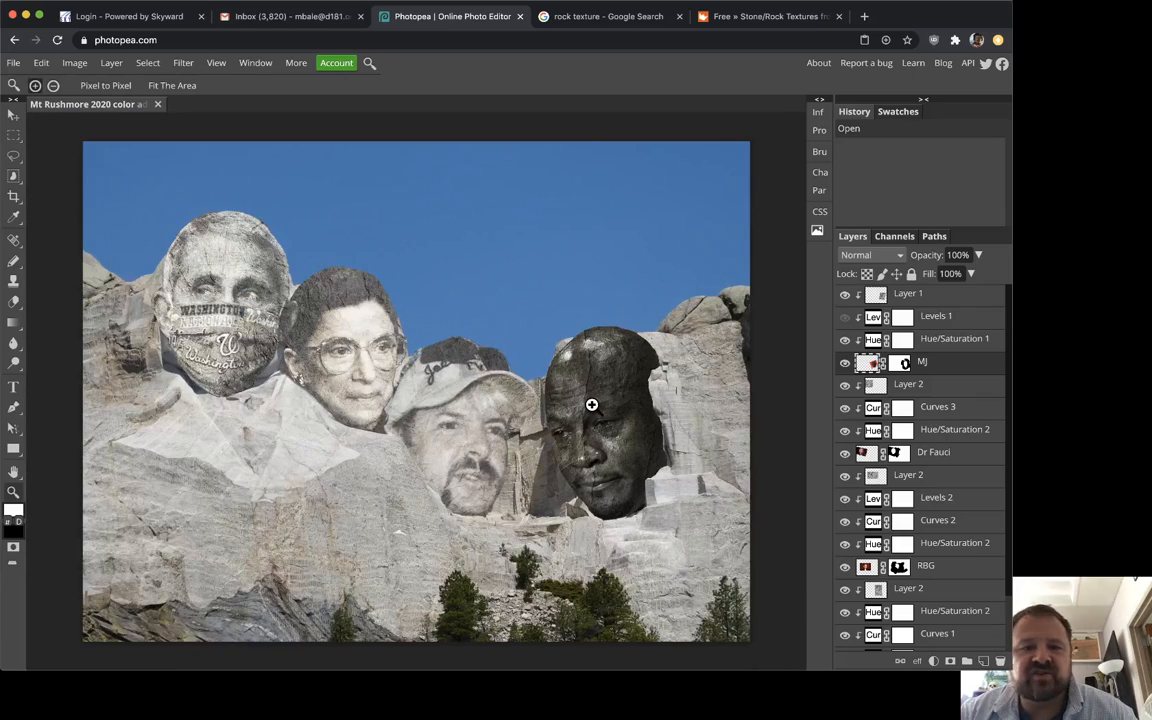
left_click(592, 405)
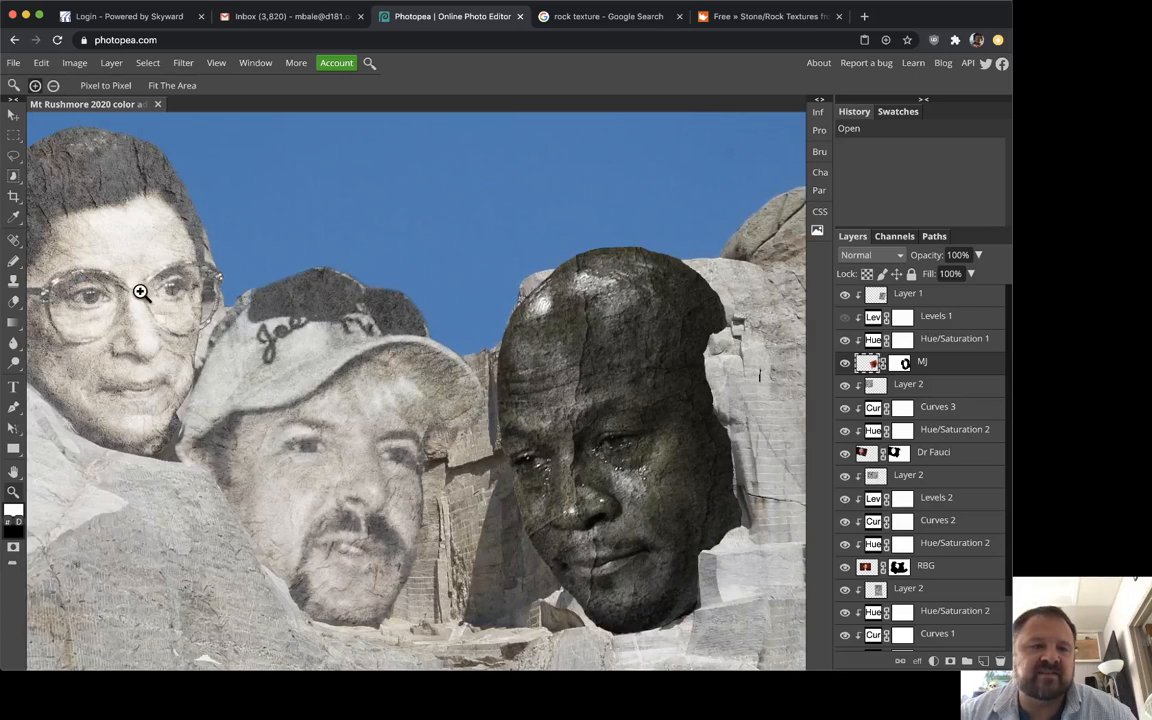
left_click_drag(141, 290, 391, 327)
scroll(375, 424, "right", 5)
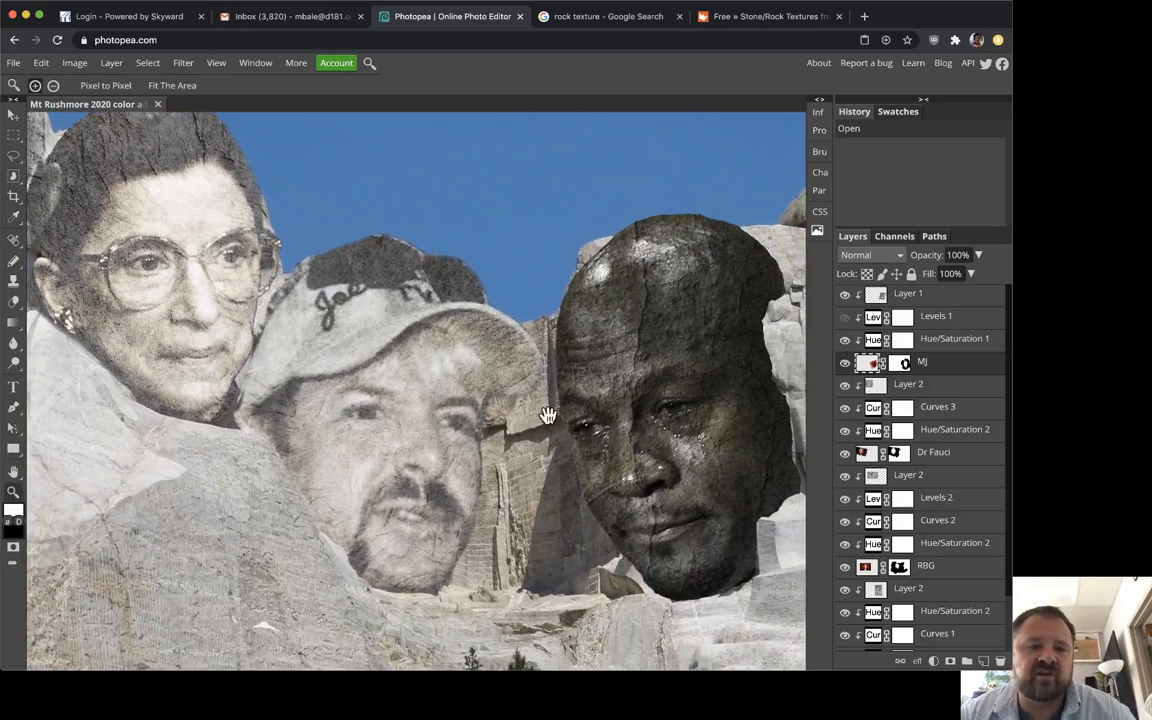
scroll(400, 400, "right", 4)
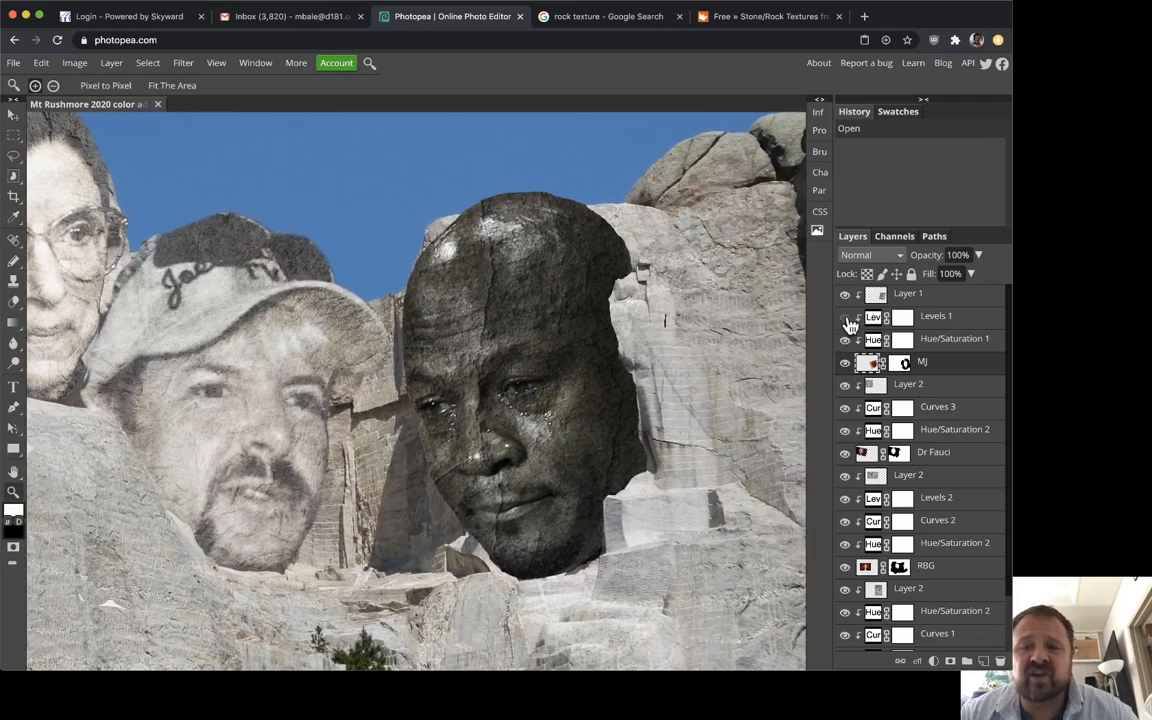
- Show Levels 1 above MJ again and view the face within the whole composite
left_click(845, 318)
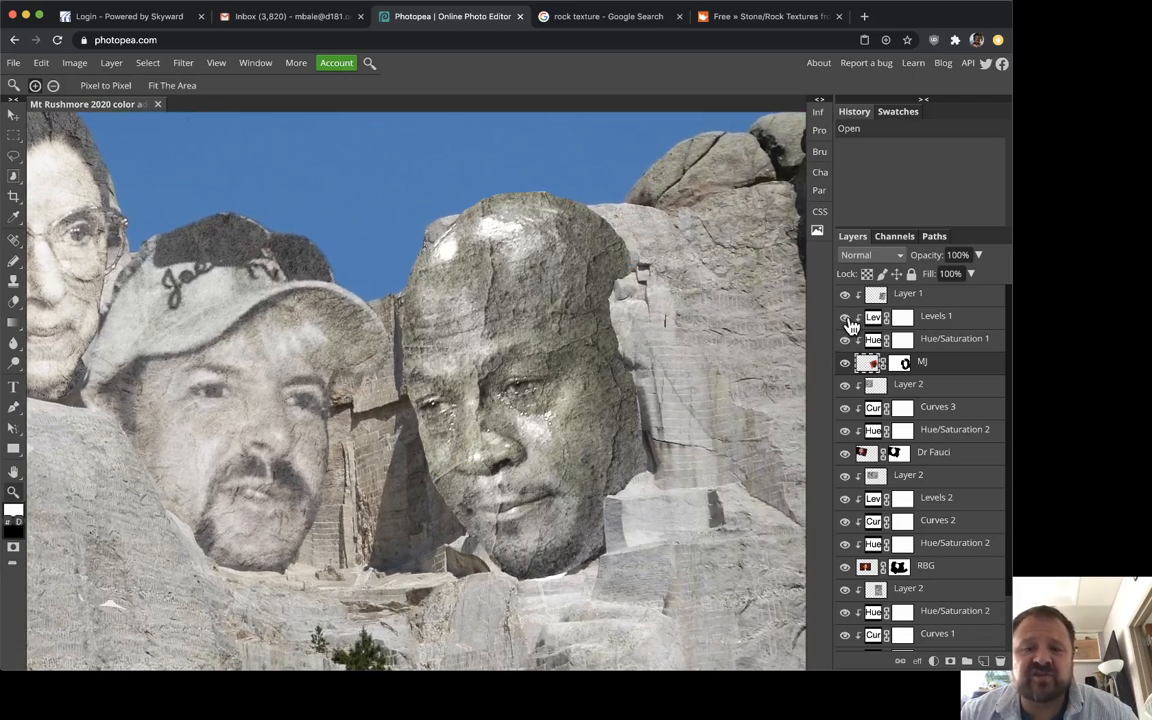
left_click(561, 410, "alt")
left_click(561, 410, "alt")
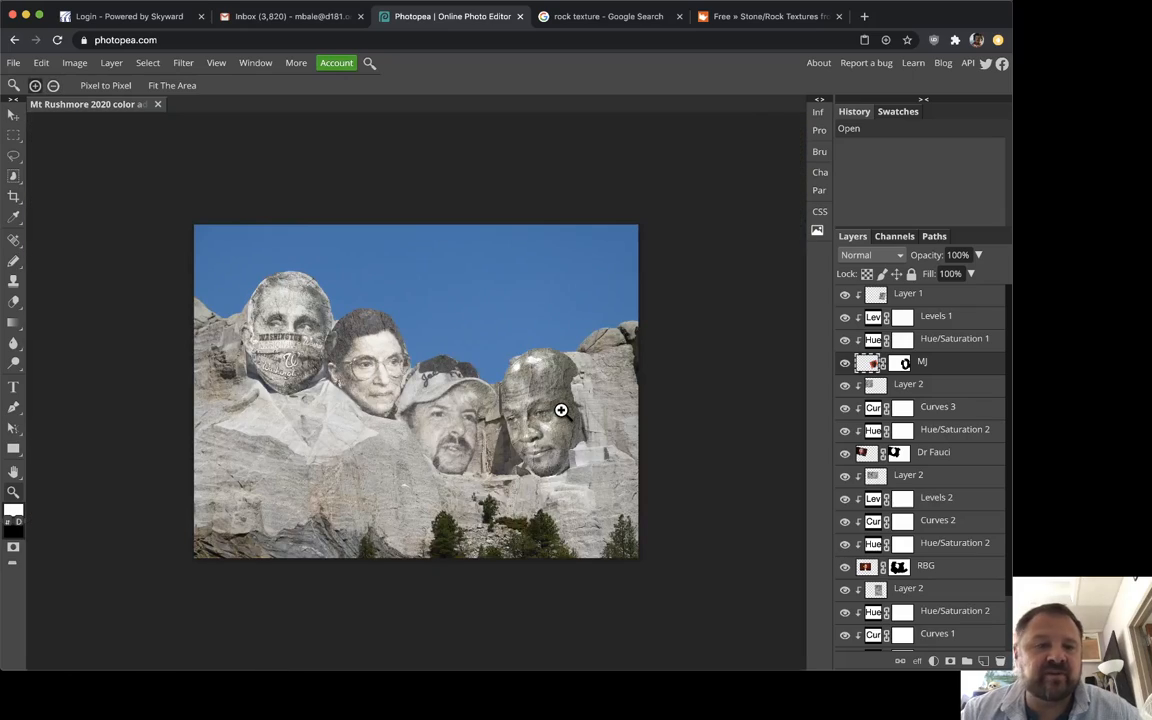
left_click(376, 440)
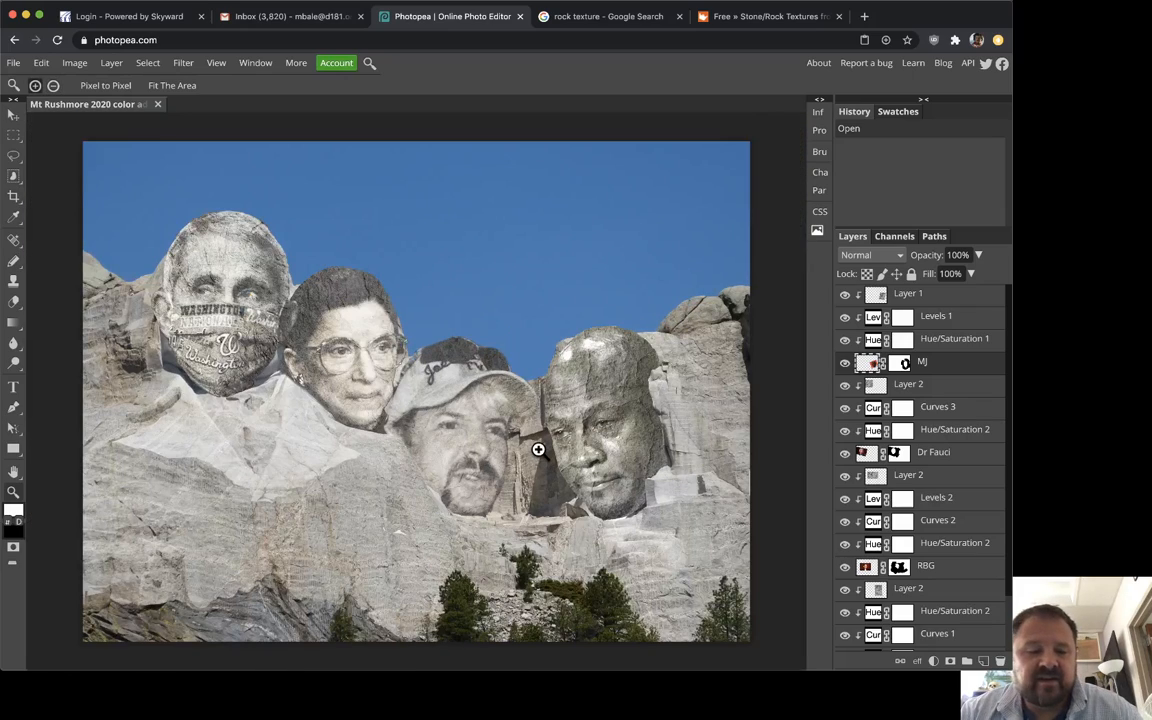
- Delete Levels 1 and Hue/Saturation 1 above MJ, plus Curves 3 and Hue/Saturation 2 above Dr Fauci
left_click(960, 338)
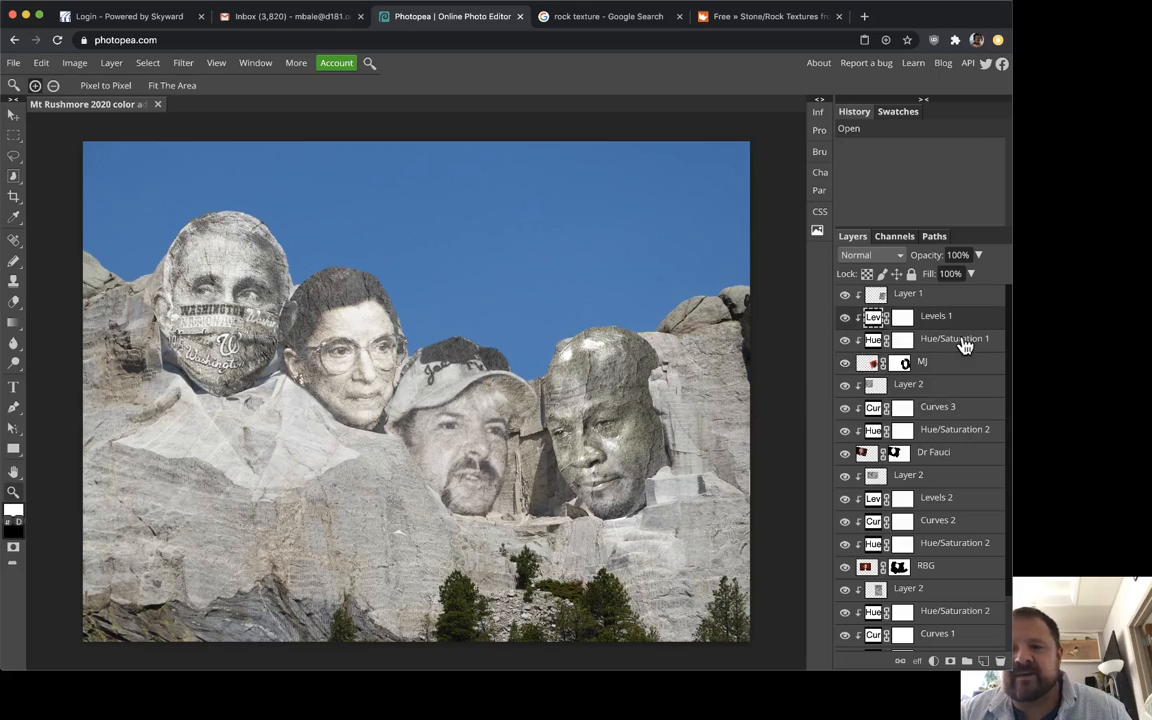
left_click(999, 661)
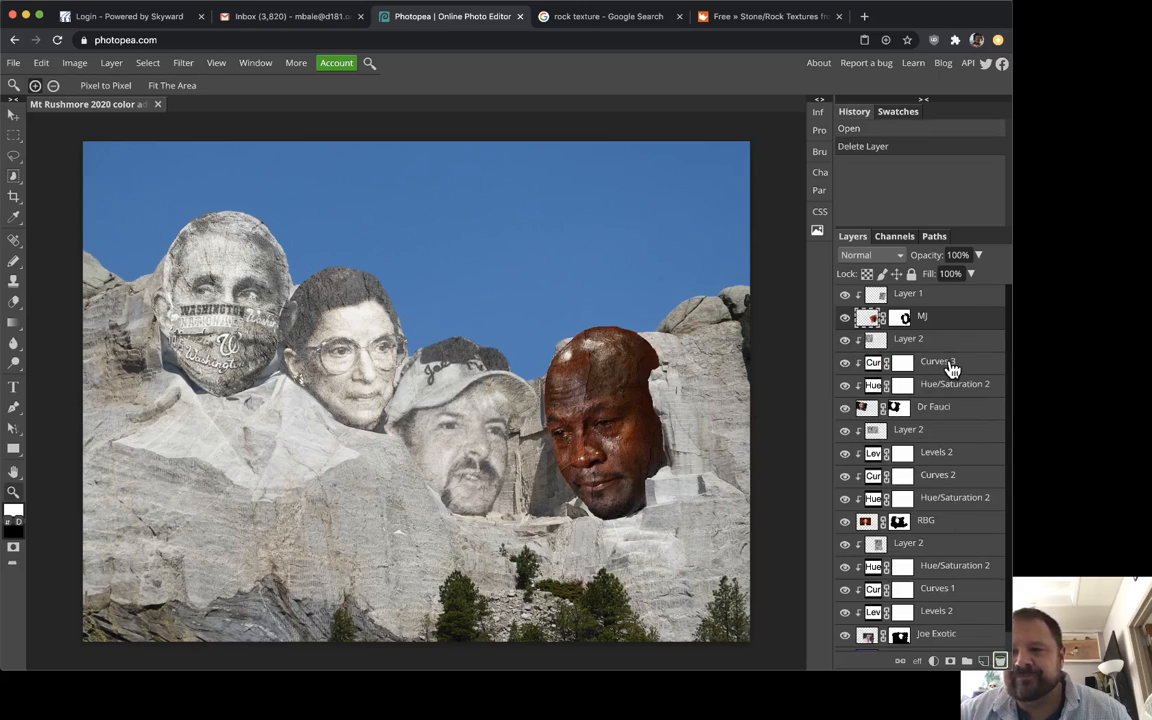
left_click(999, 661)
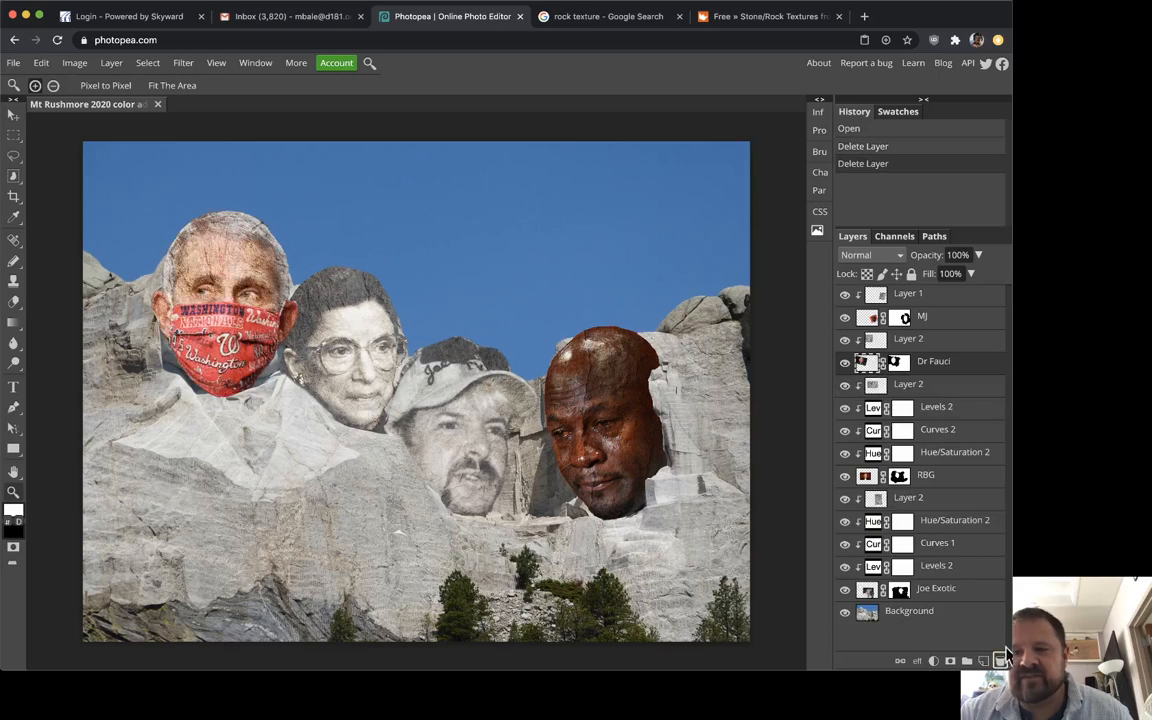
- Delete Levels 2, Curves 2 and Hue/Saturation 2 above RBG, plus Hue/Saturation 2, Curves 1 and Levels 2 above Joe Exotic
left_click(951, 453)
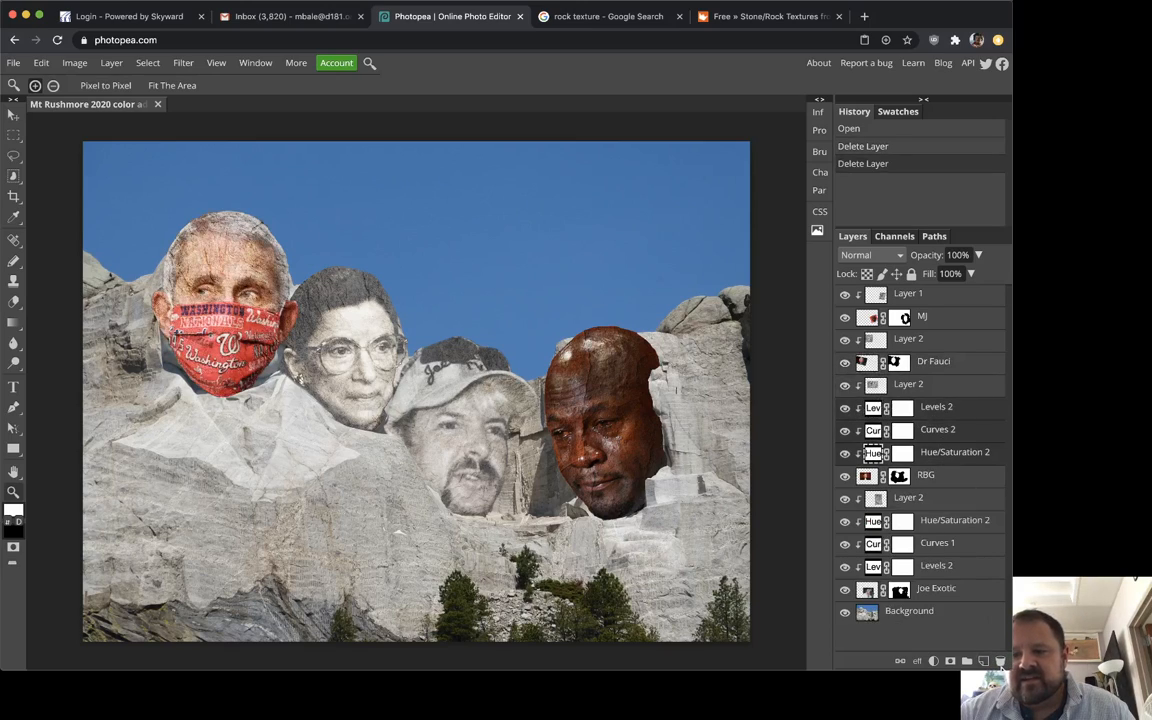
left_click(999, 661)
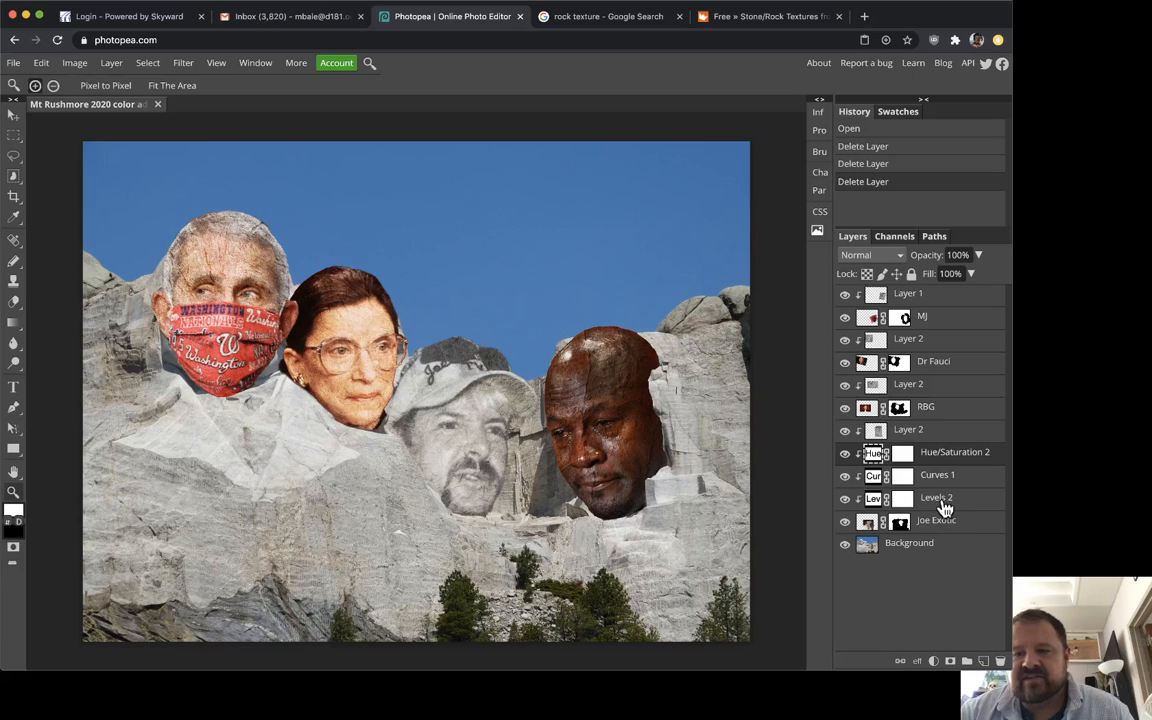
left_click(999, 661)
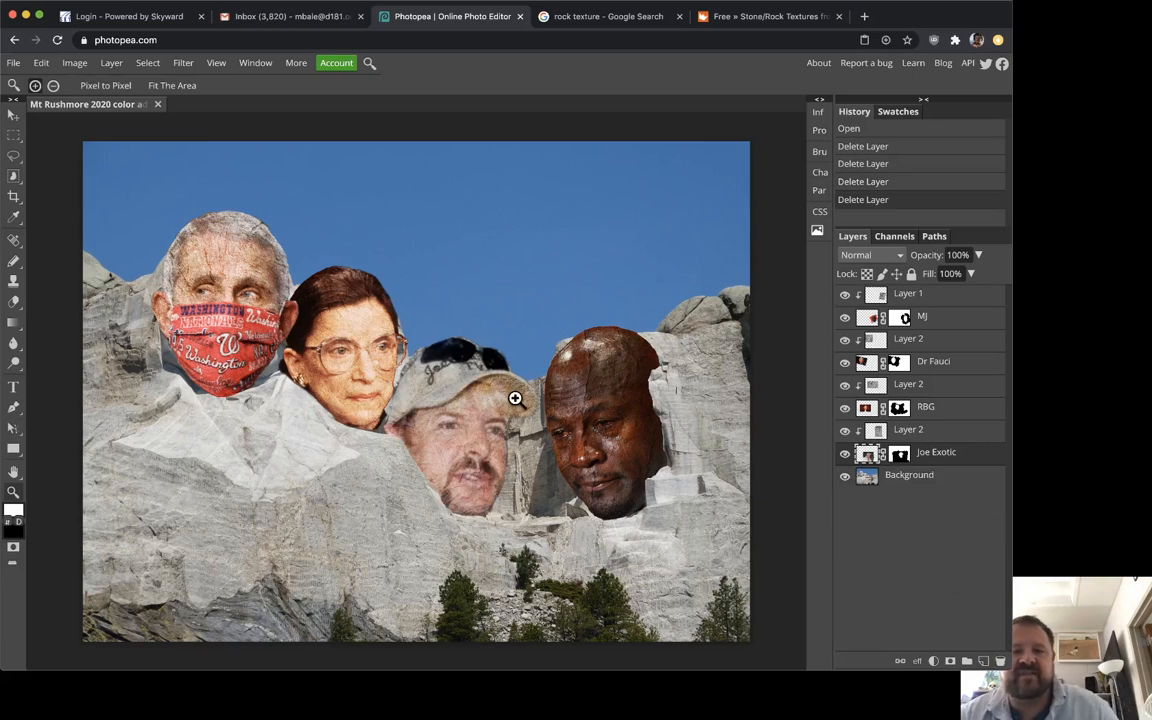
- Toggle the clipped Layer 2 above Dr Fauci to compare the face with and without its rock texture
left_click(594, 395)
scroll(489, 354, "left", 10)
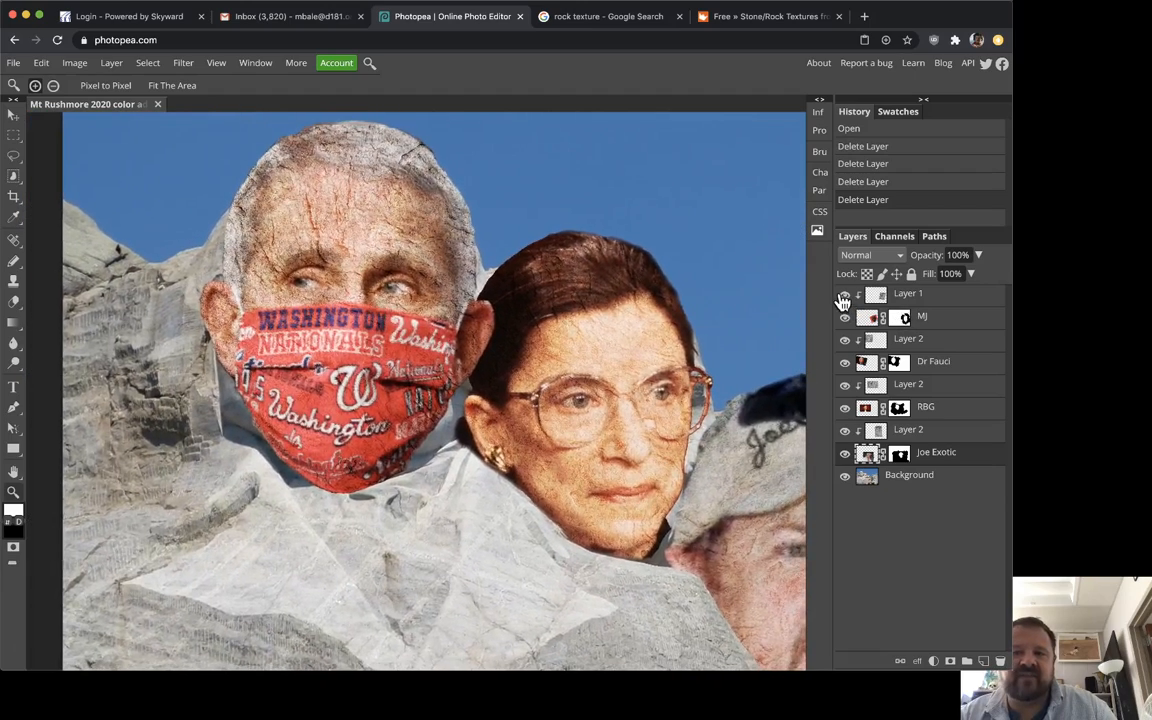
left_click(845, 342)
left_click(845, 342)
left_click(845, 342)
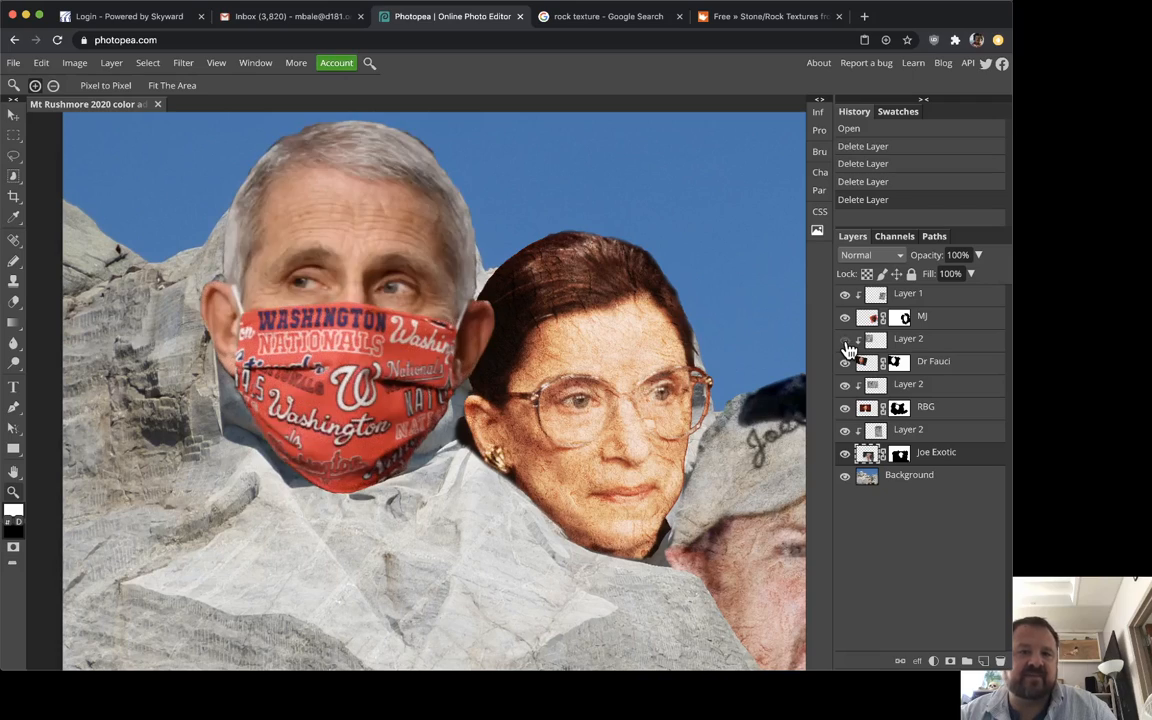
left_click(845, 342)
- Move the Dr Fauci layer and its clipped Layer 2 texture together to the top of the layer stack
left_click(951, 362)
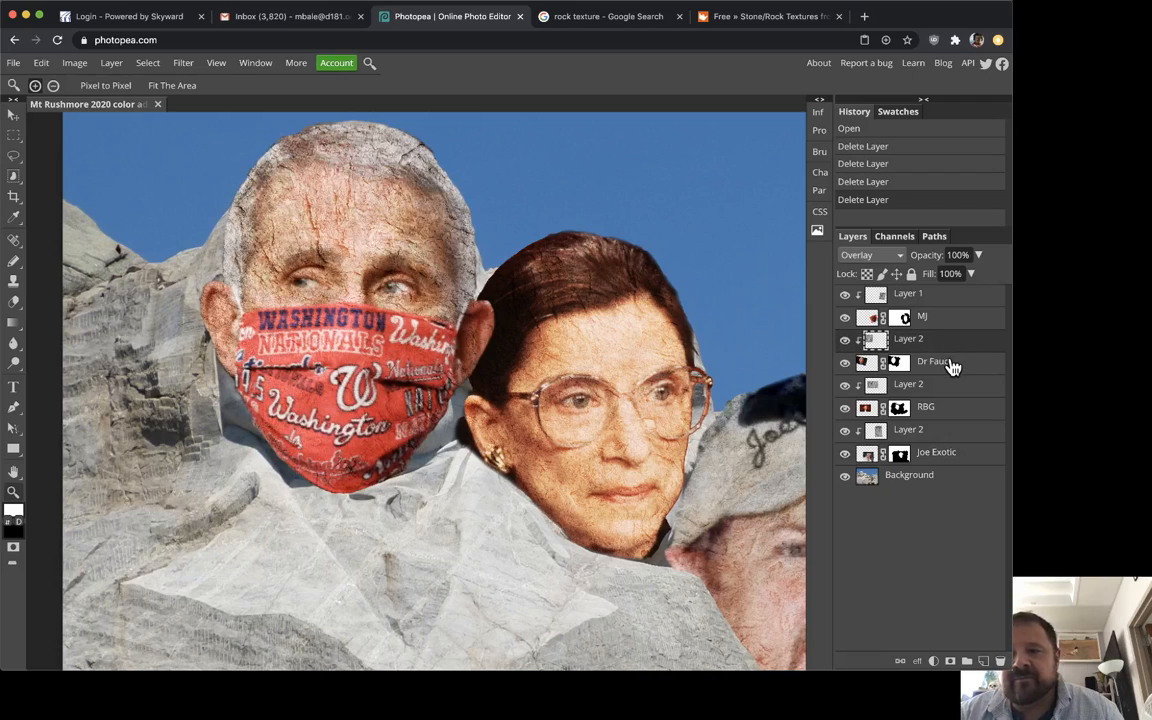
left_click_drag(931, 339, 923, 290)
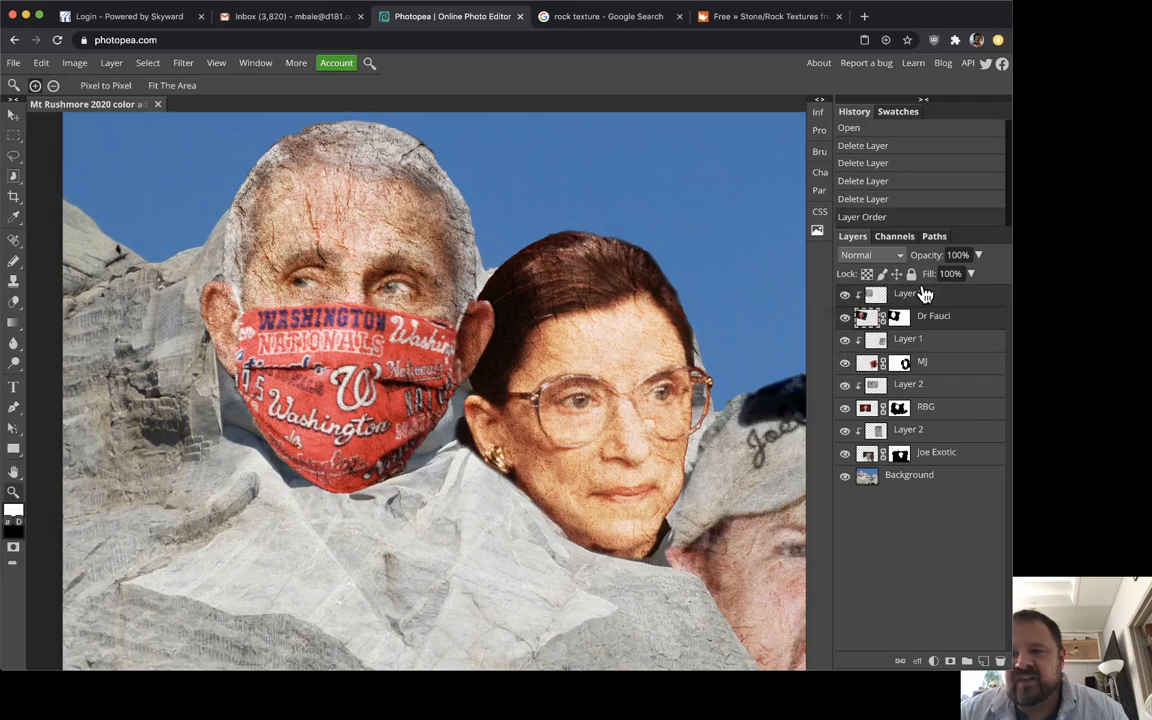
left_click(610, 334, "alt")
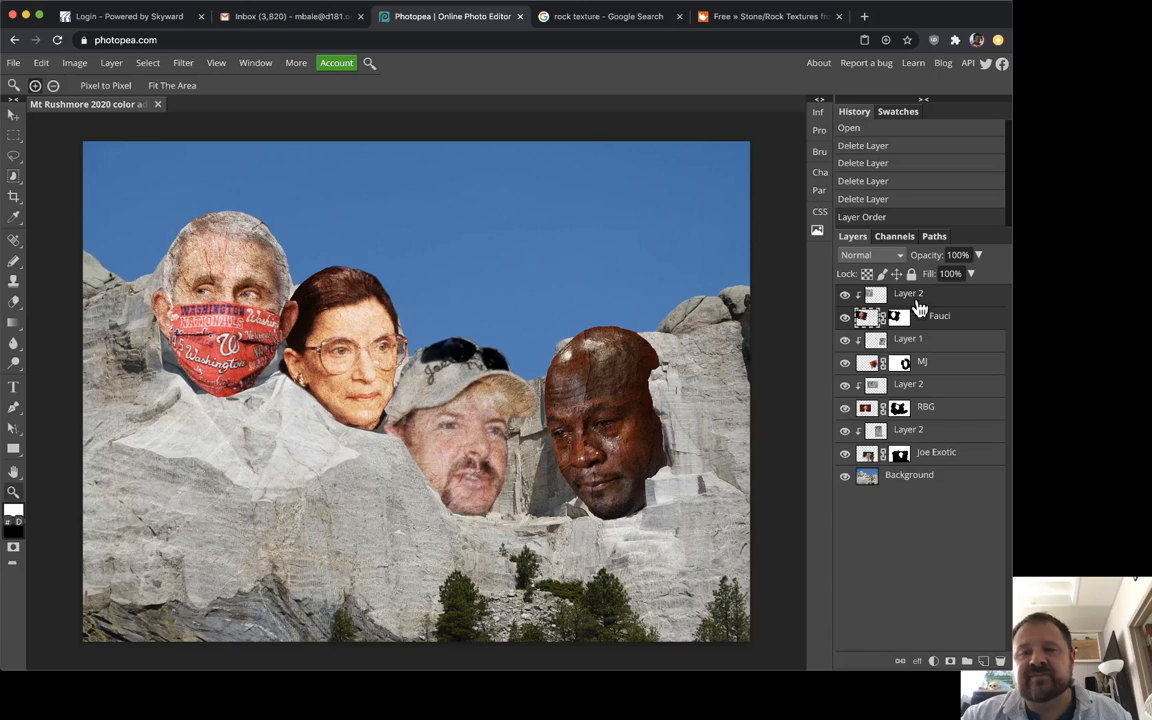
- Add a Hue/Saturation adjustment layer above the Layer 2 texture of Dr Fauci
left_click(875, 294)
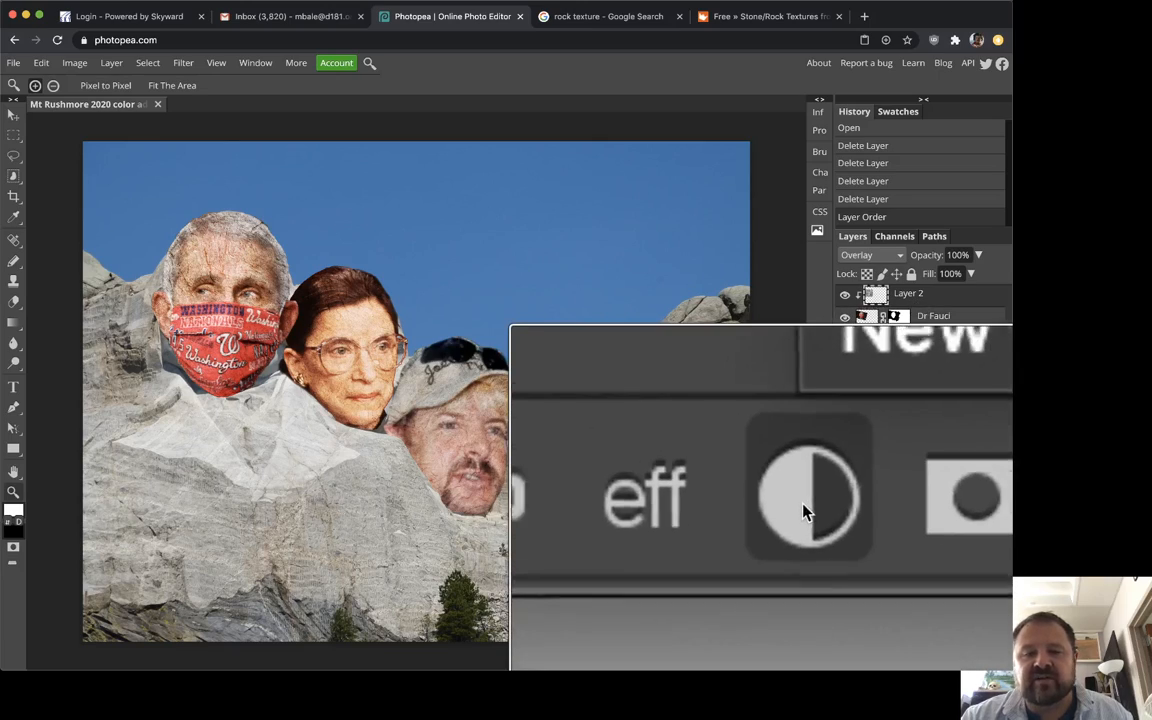
left_click(934, 661)
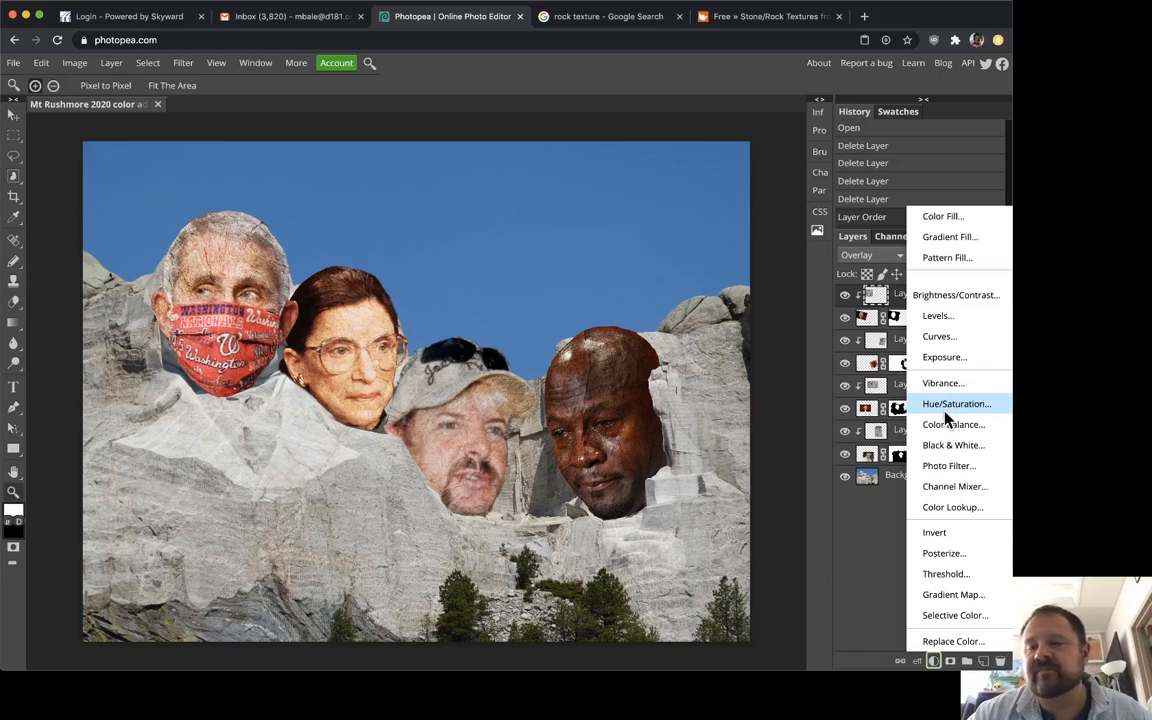
left_click(815, 585)
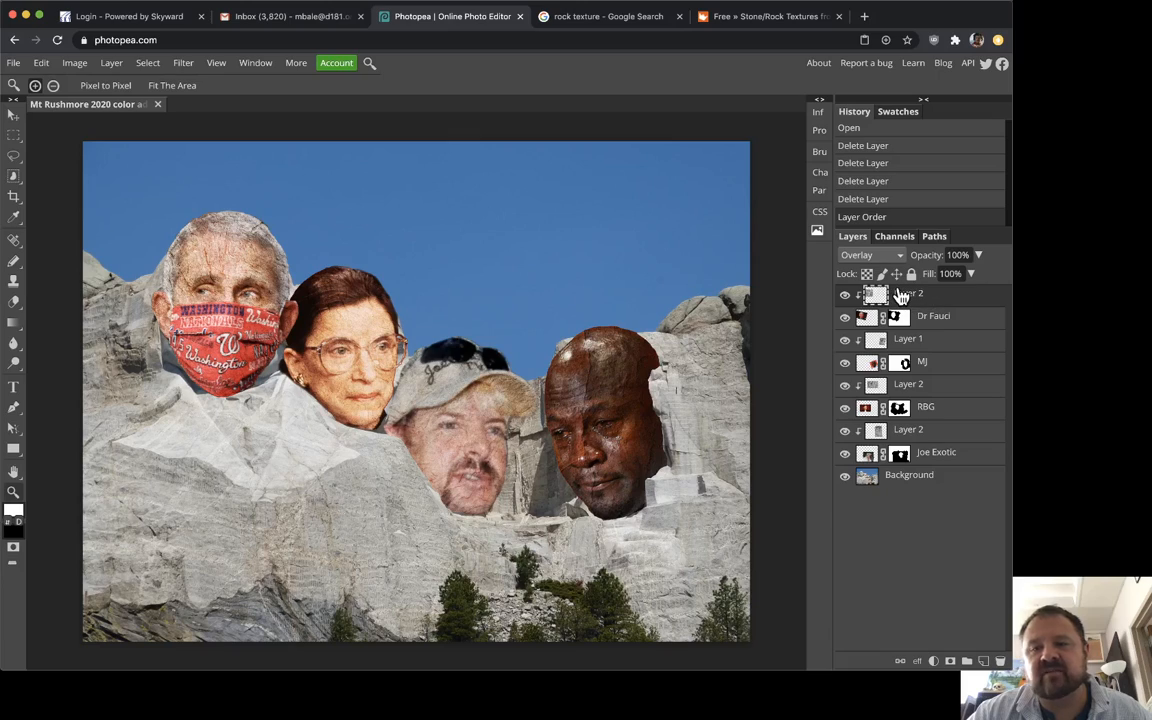
left_click(933, 661)
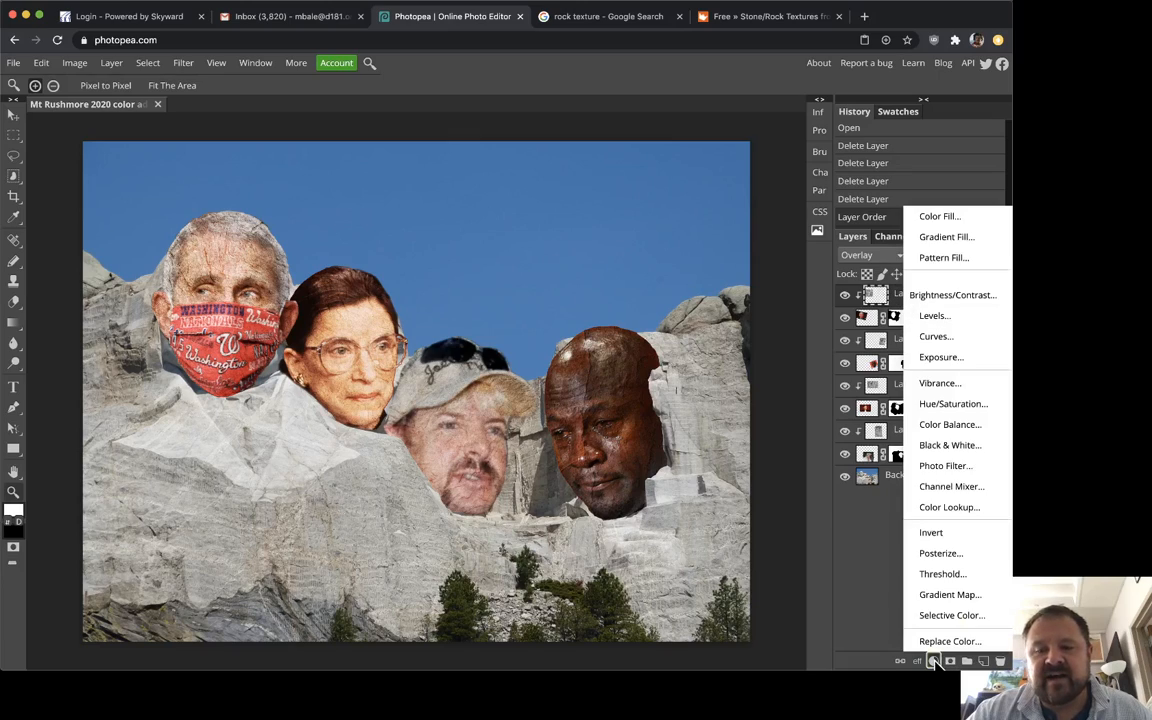
left_click(933, 661)
left_click(933, 661)
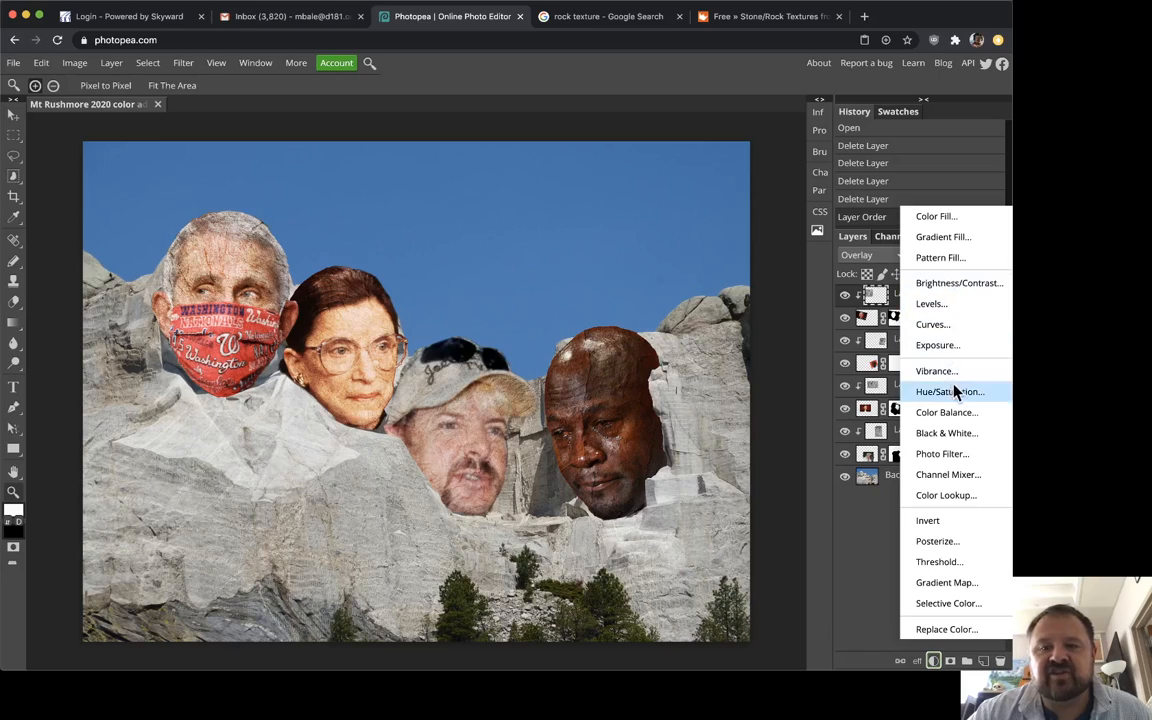
left_click(961, 397)
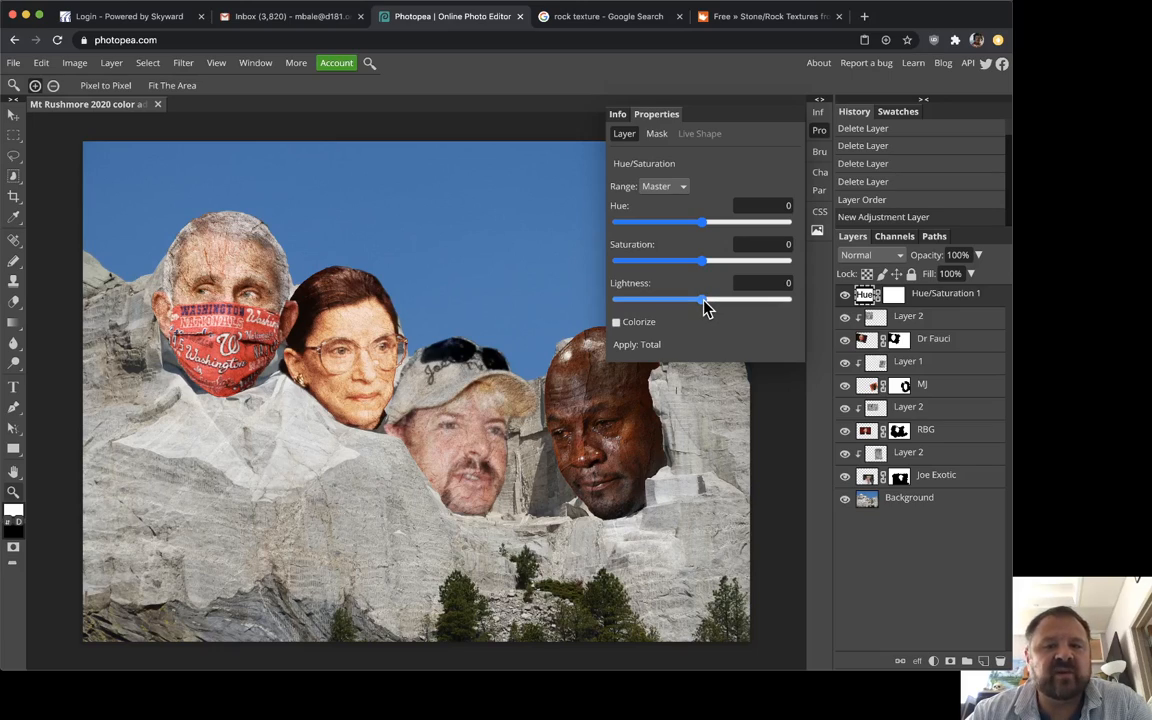
- Try Saturation values from -100 to 75 and Hue values of -140 and -97 on the Hue/Saturation 1 layer
mouse_move(705, 308)
left_mouse_down()
mouse_move(779, 309)
mouse_move(572, 312)
mouse_move(706, 316)
left_mouse_up()
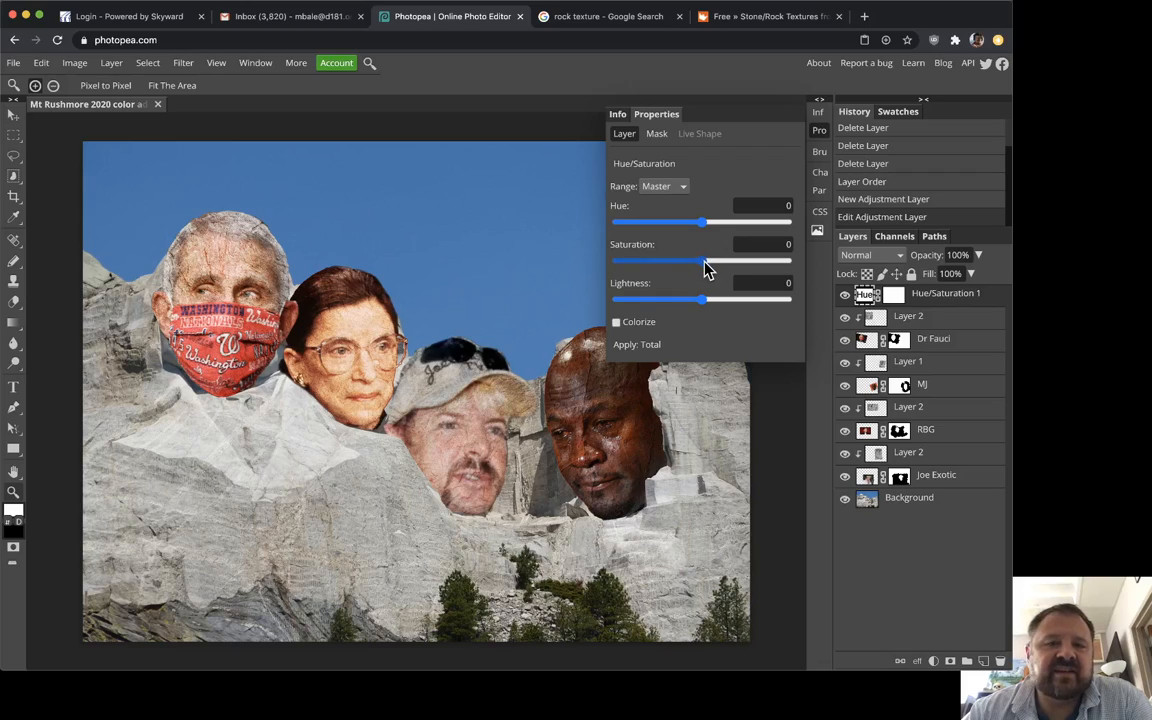
left_click_drag(705, 268, 706, 270)
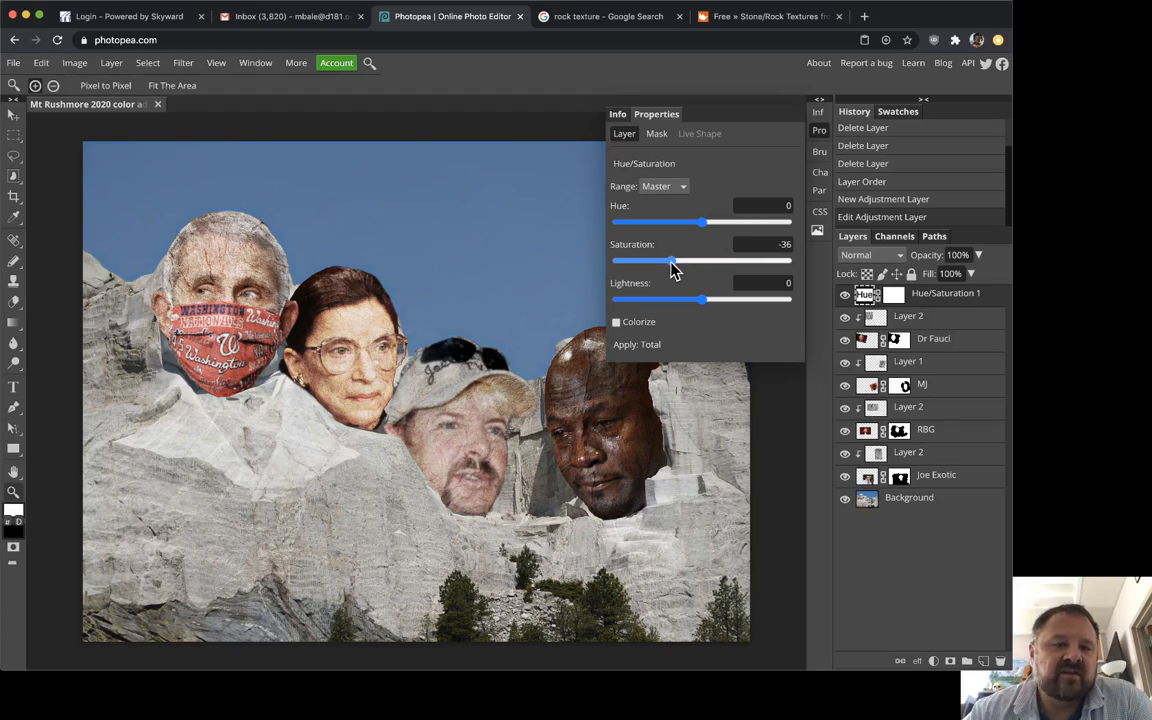
left_click_drag(667, 269, 660, 269)
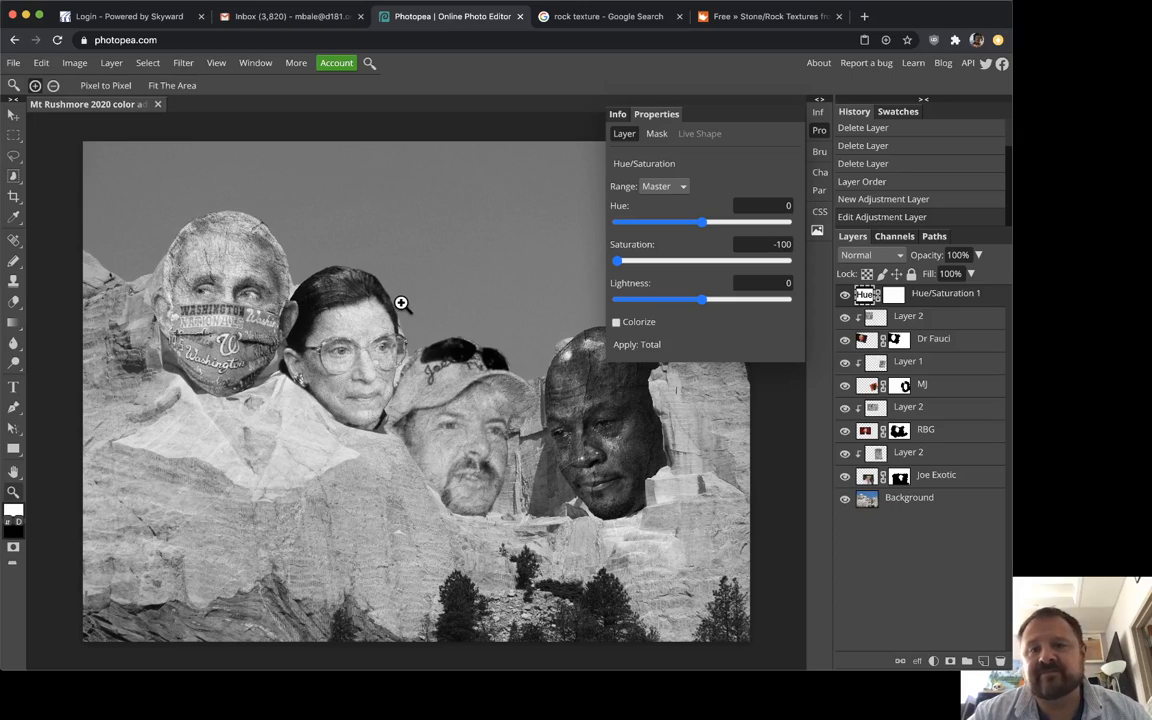
left_click_drag(620, 268, 646, 262)
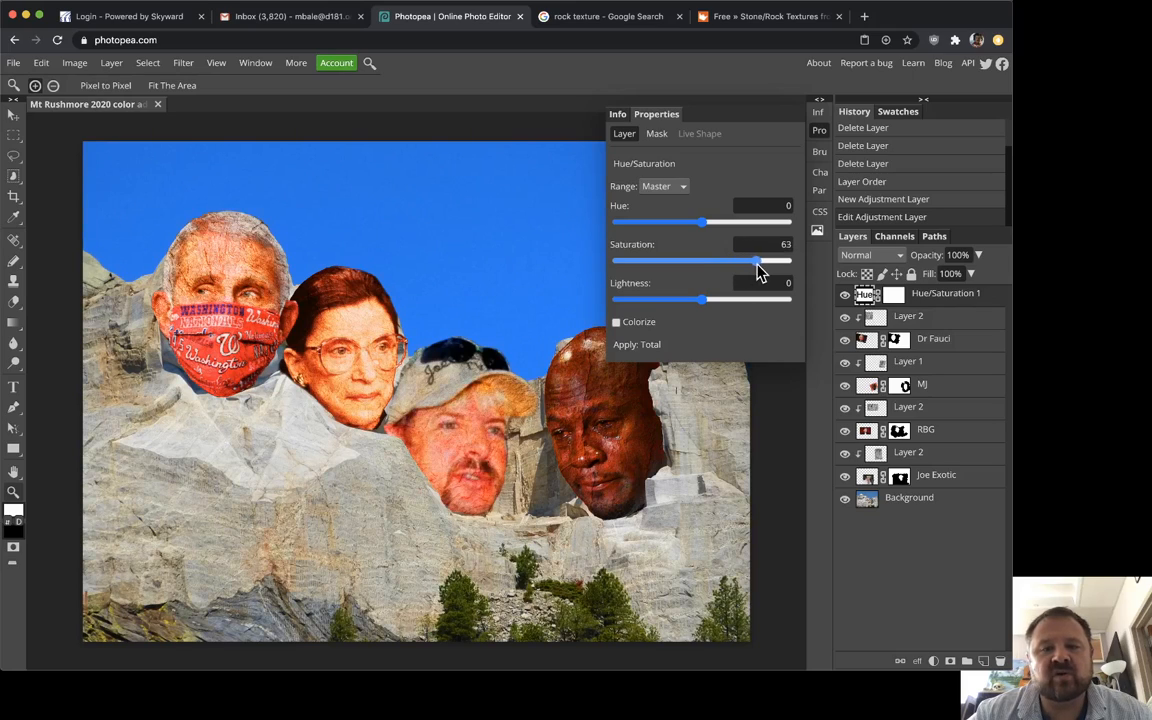
mouse_move(766, 272)
left_mouse_down()
mouse_move(794, 267)
mouse_move(761, 278)
mouse_move(707, 278)
mouse_move(782, 262)
mouse_move(707, 278)
mouse_move(755, 270)
mouse_move(624, 276)
mouse_move(764, 275)
left_mouse_up()
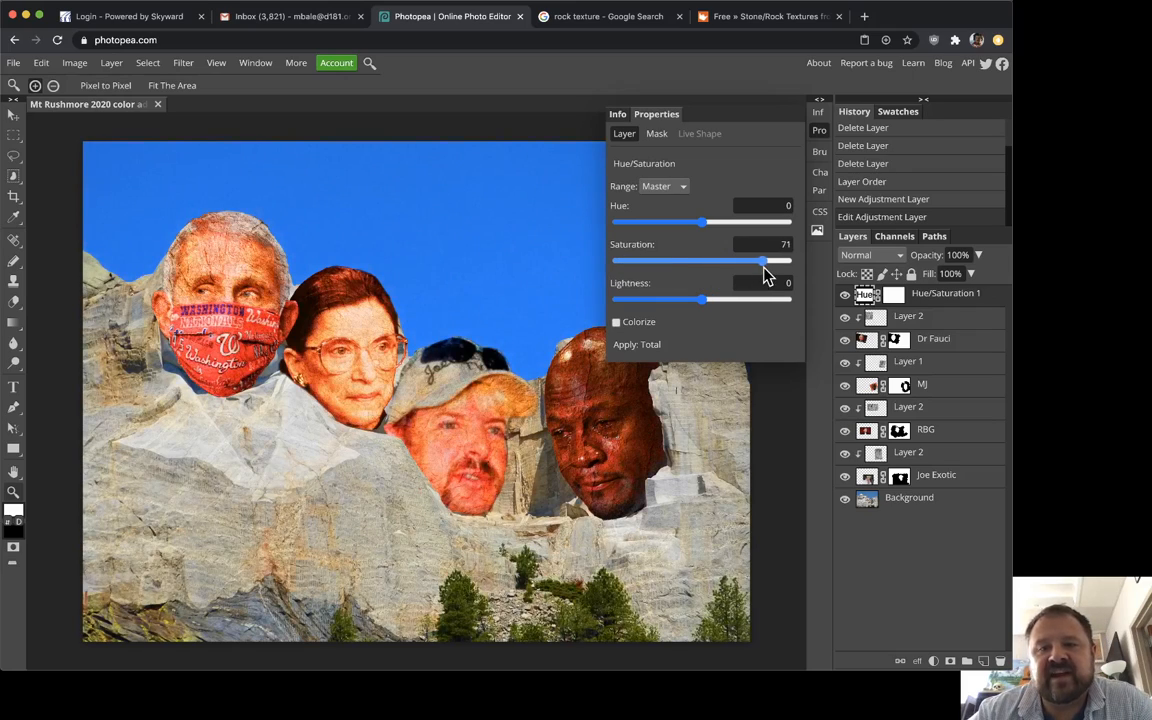
mouse_move(530, 668)
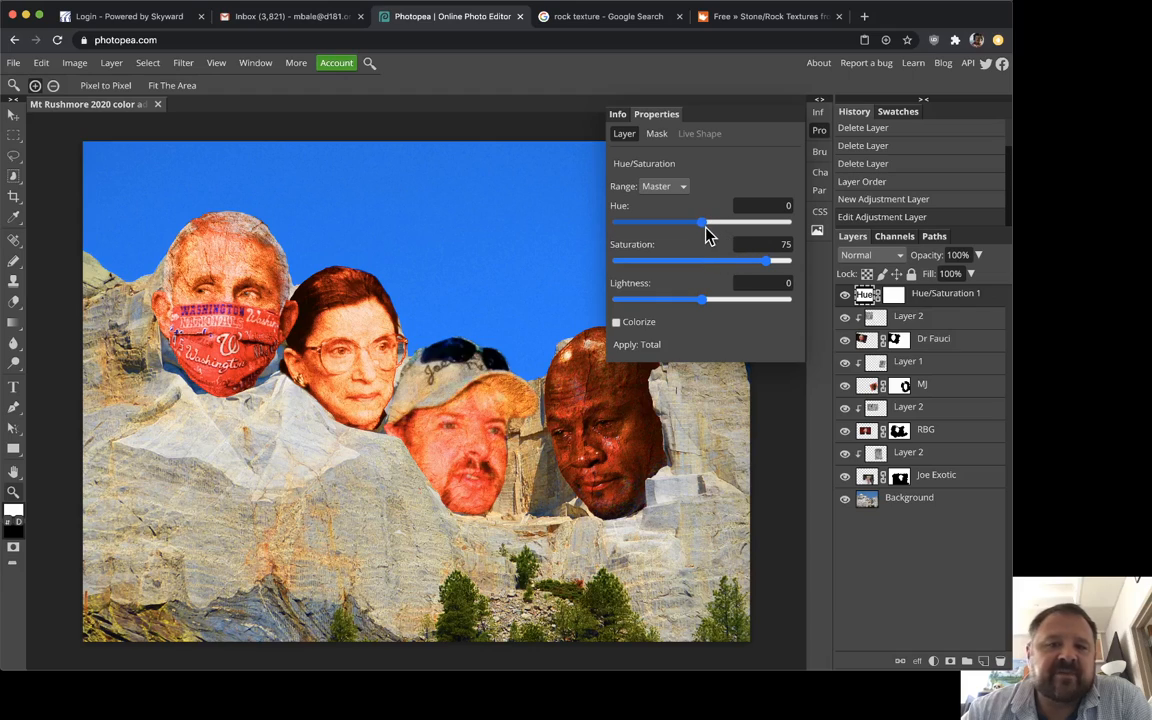
left_click_drag(703, 231, 638, 236)
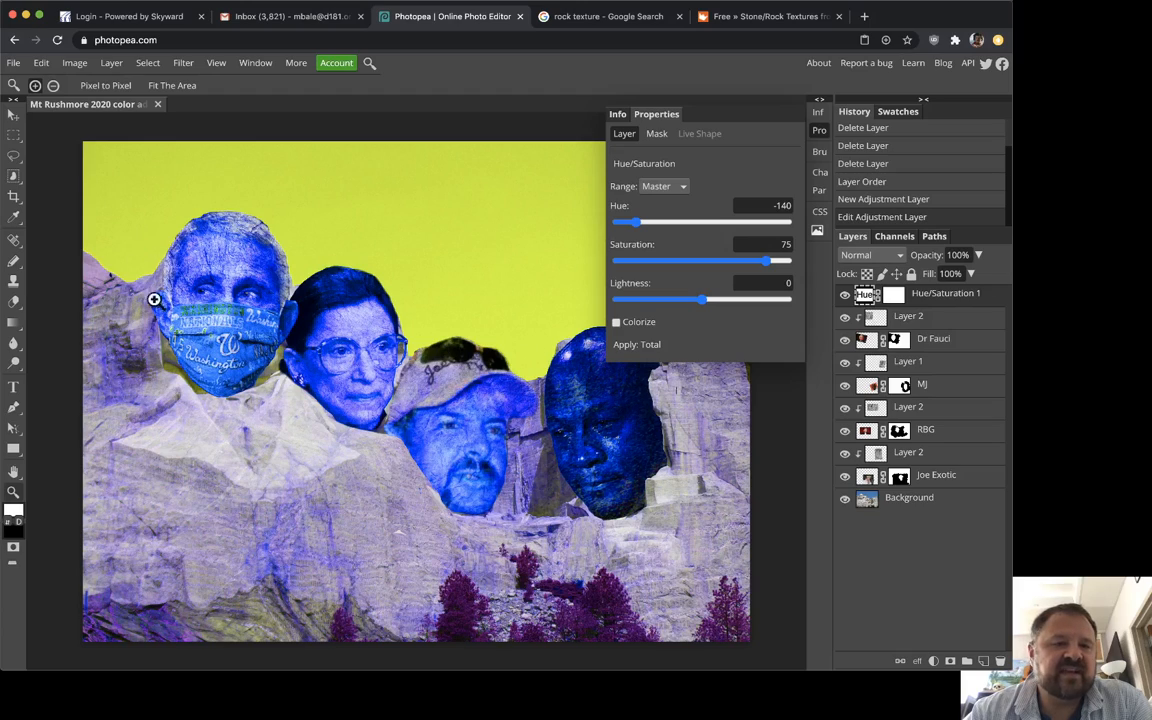
mouse_move(640, 231)
left_mouse_down()
mouse_move(789, 240)
mouse_move(660, 247)
mouse_move(624, 230)
mouse_move(787, 231)
mouse_move(728, 244)
mouse_move(635, 239)
mouse_move(675, 242)
mouse_move(645, 238)
left_mouse_up()
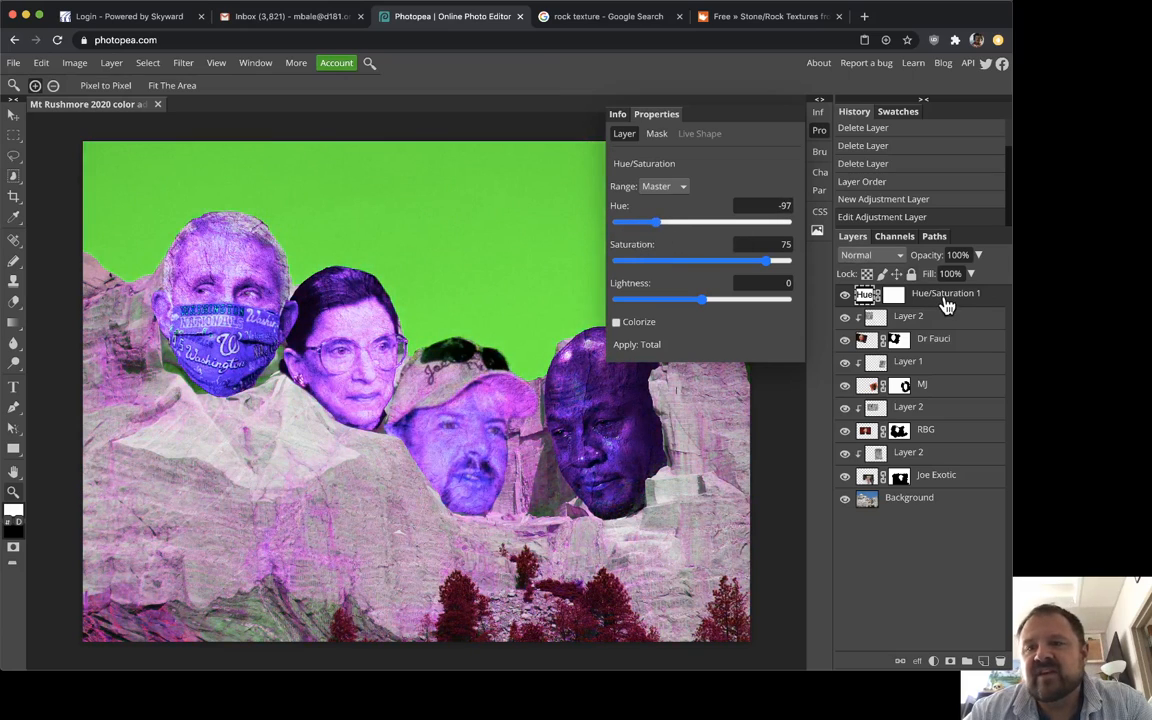
- Delete the Hue/Saturation 1 layer and add a Levels adjustment layer above the Layer 2 texture of Dr Fauci
left_click_drag(1010, 652, 1000, 661)
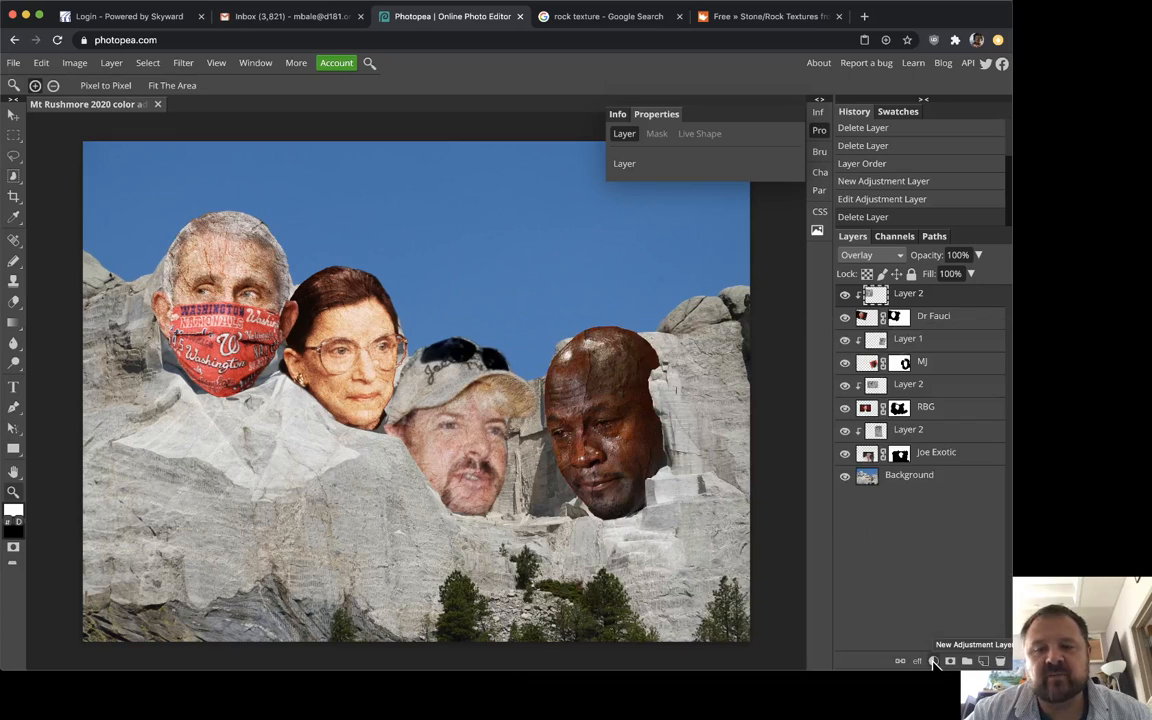
left_click(936, 660)
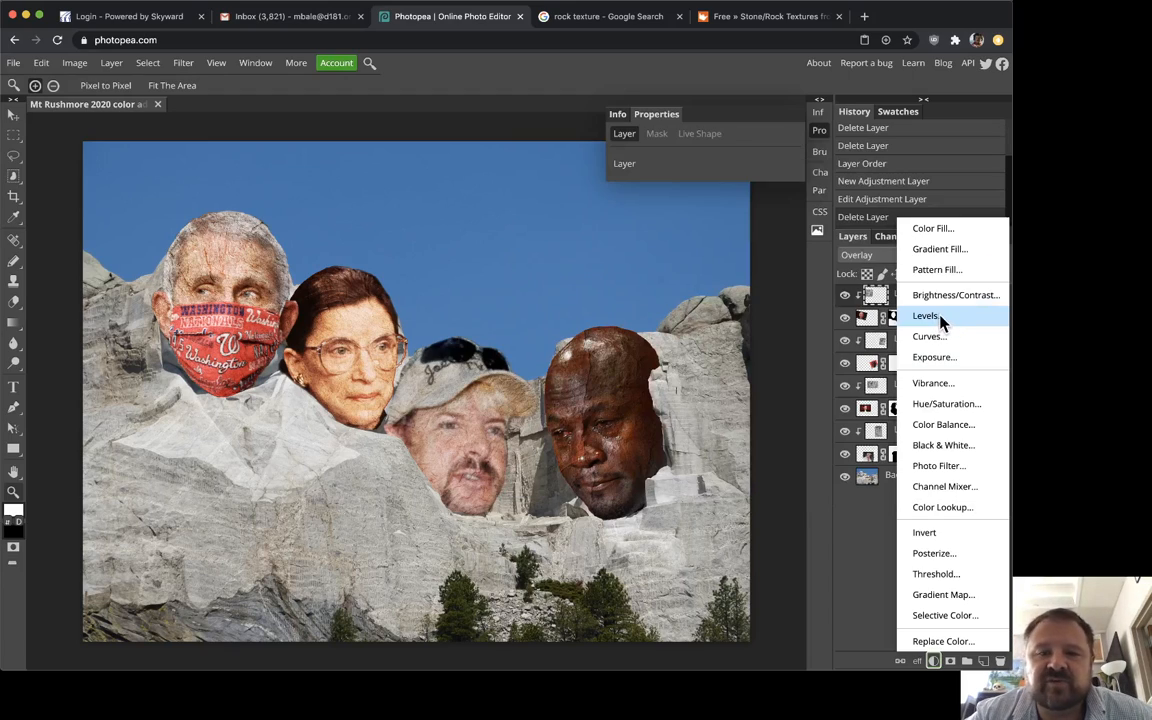
left_click(940, 318)
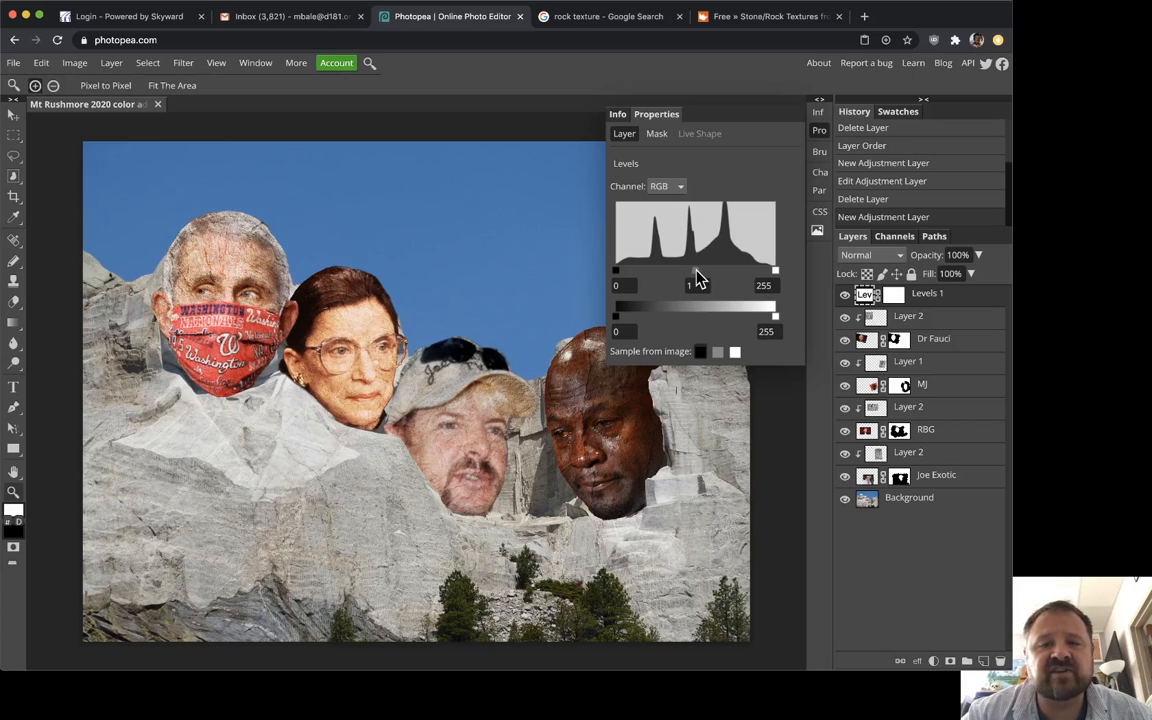
- Try a midtone of 0.38 and a shadow input level of 83 on Levels 1, inspecting RBG's face up close
left_click_drag(694, 278, 731, 280)
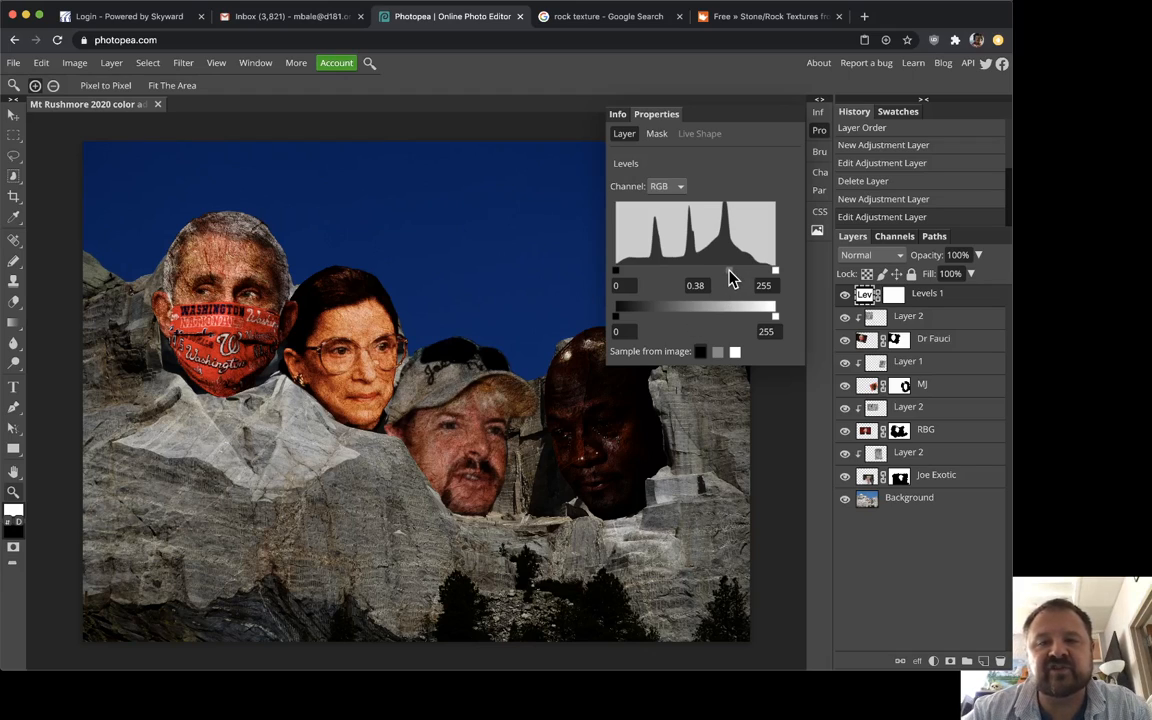
left_click_drag(730, 278, 696, 276)
mouse_move(770, 272)
left_mouse_down()
mouse_move(738, 280)
mouse_move(787, 283)
left_mouse_up()
left_click_drag(620, 278, 670, 280)
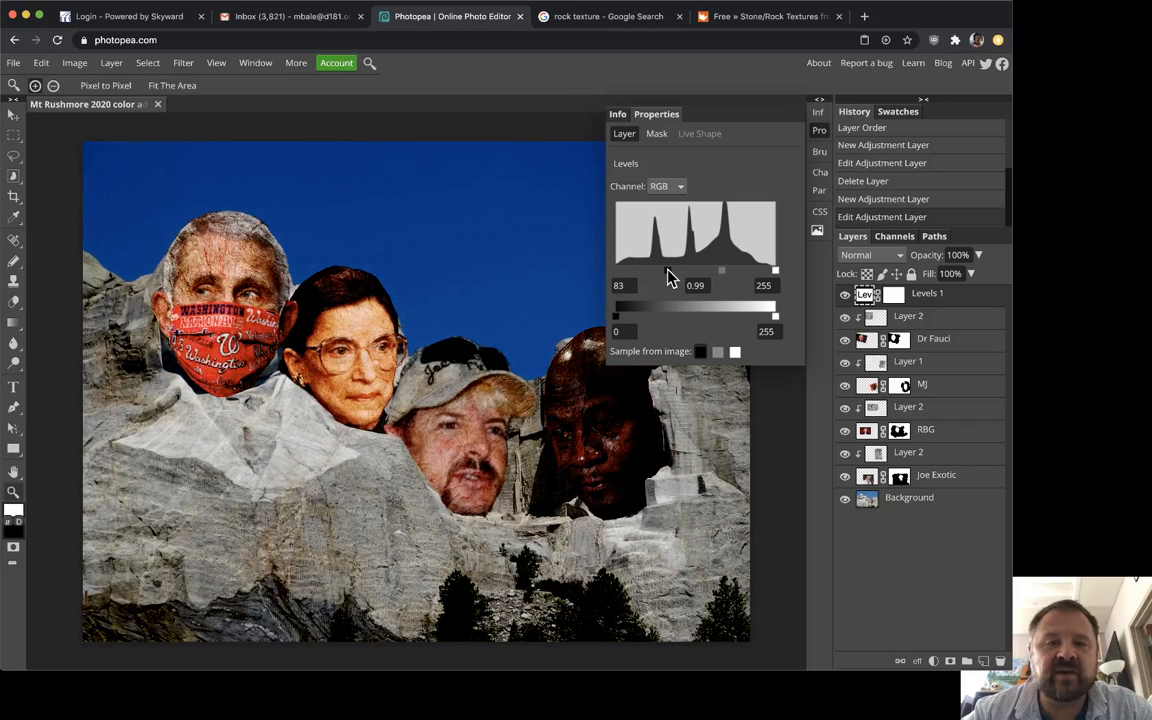
left_click(324, 308)
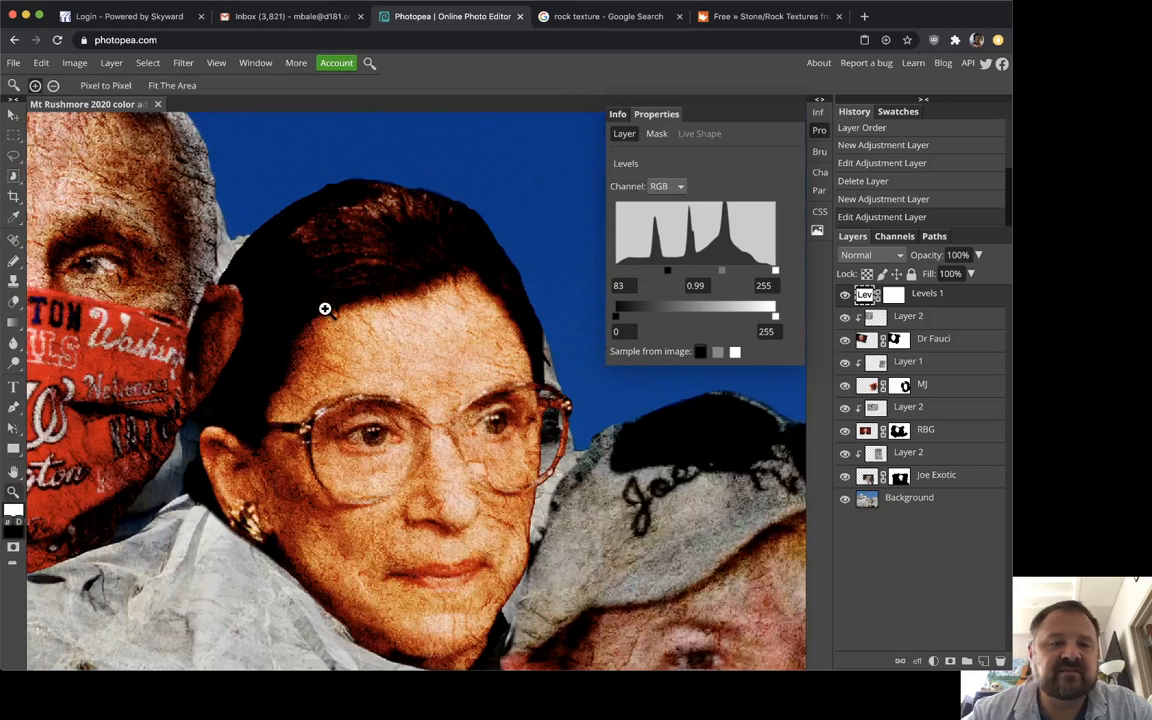
left_click(324, 308)
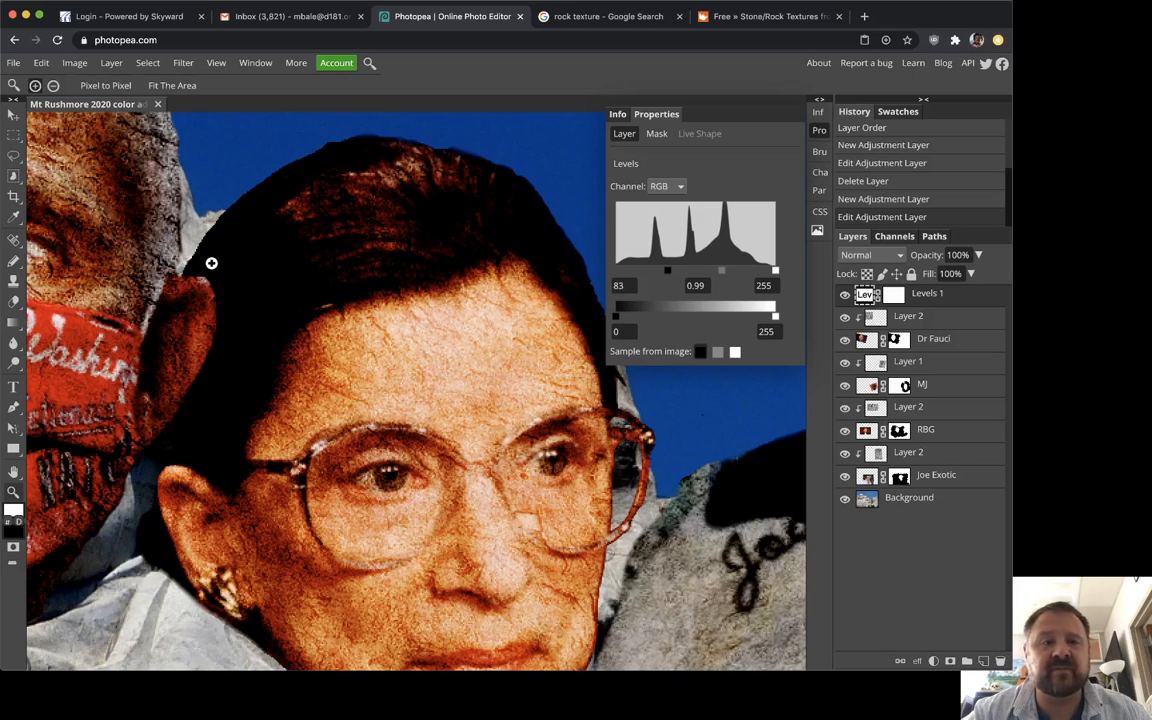
- Set the Levels 1 shadow input level to 0 and its midtone to 0.96
left_click_drag(667, 271, 621, 283)
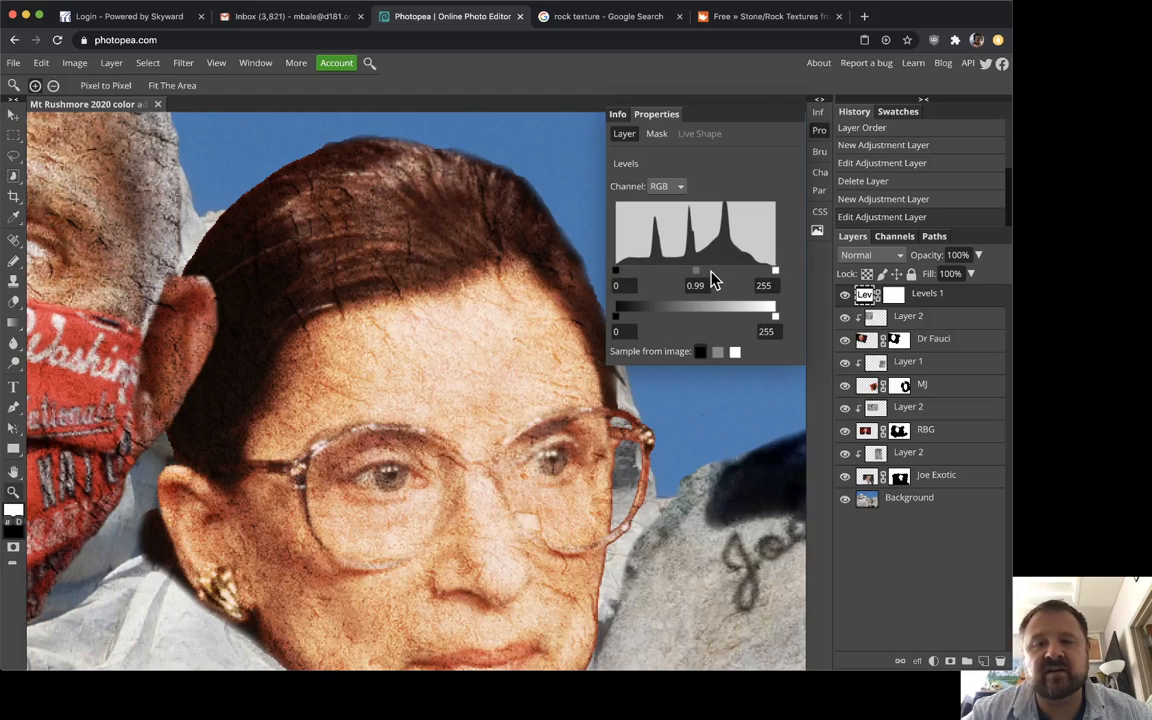
mouse_move(698, 271)
left_mouse_down()
mouse_move(738, 272)
mouse_move(672, 272)
mouse_move(720, 274)
mouse_move(675, 272)
mouse_move(697, 274)
left_mouse_up()
left_click(484, 305, "alt")
left_click(480, 309, "alt")
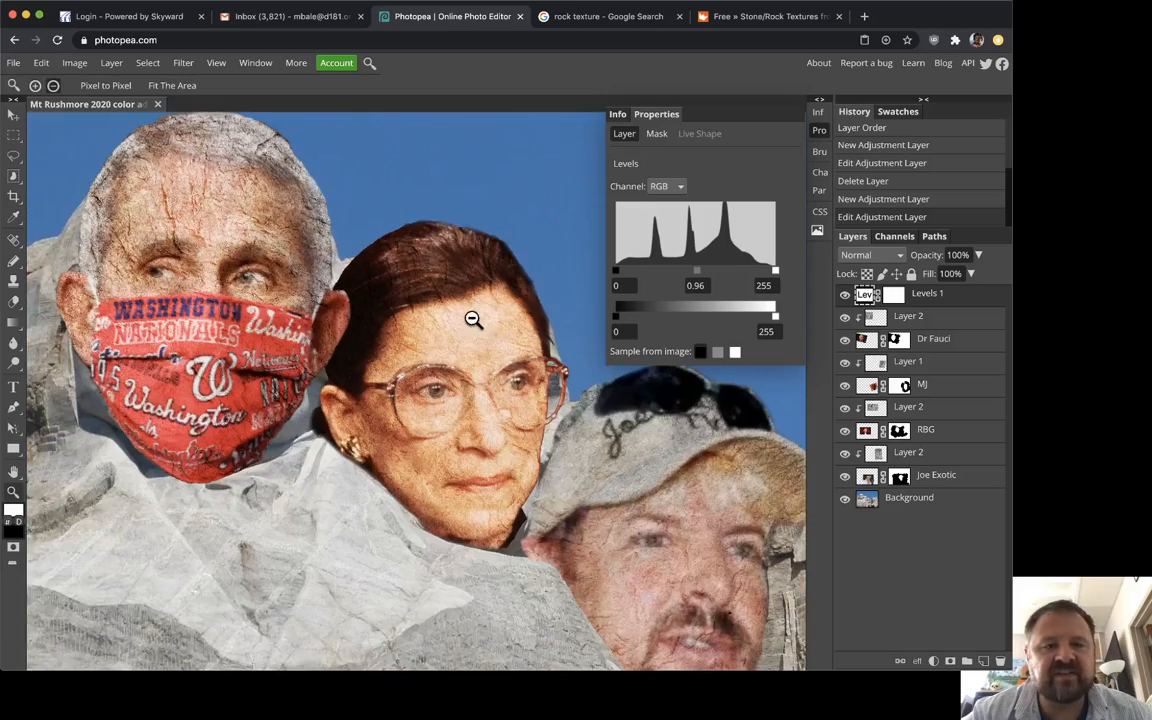
- Examine RBG's face and the dark sunglasses on Joe Exotic's cap up close with Levels 1 applied
left_click_drag(383, 336, 302, 271)
left_click_drag(440, 320, 405, 265)
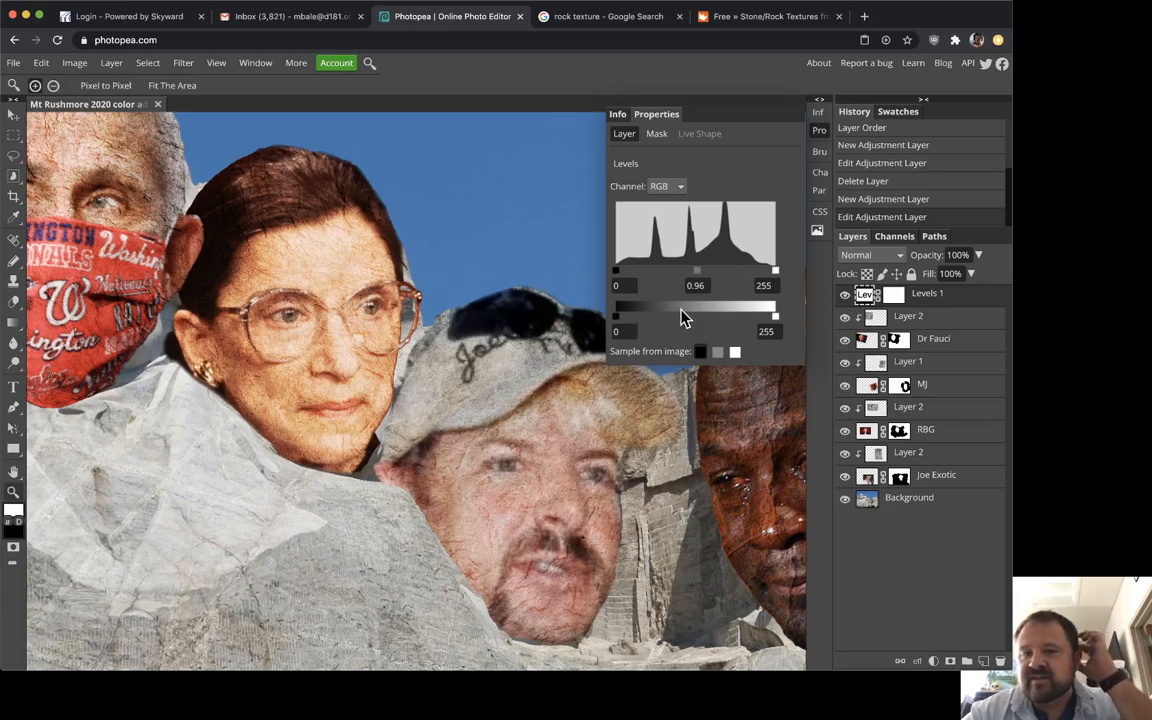
left_click(516, 356, "alt")
left_click(495, 356, "alt")
left_click(483, 357)
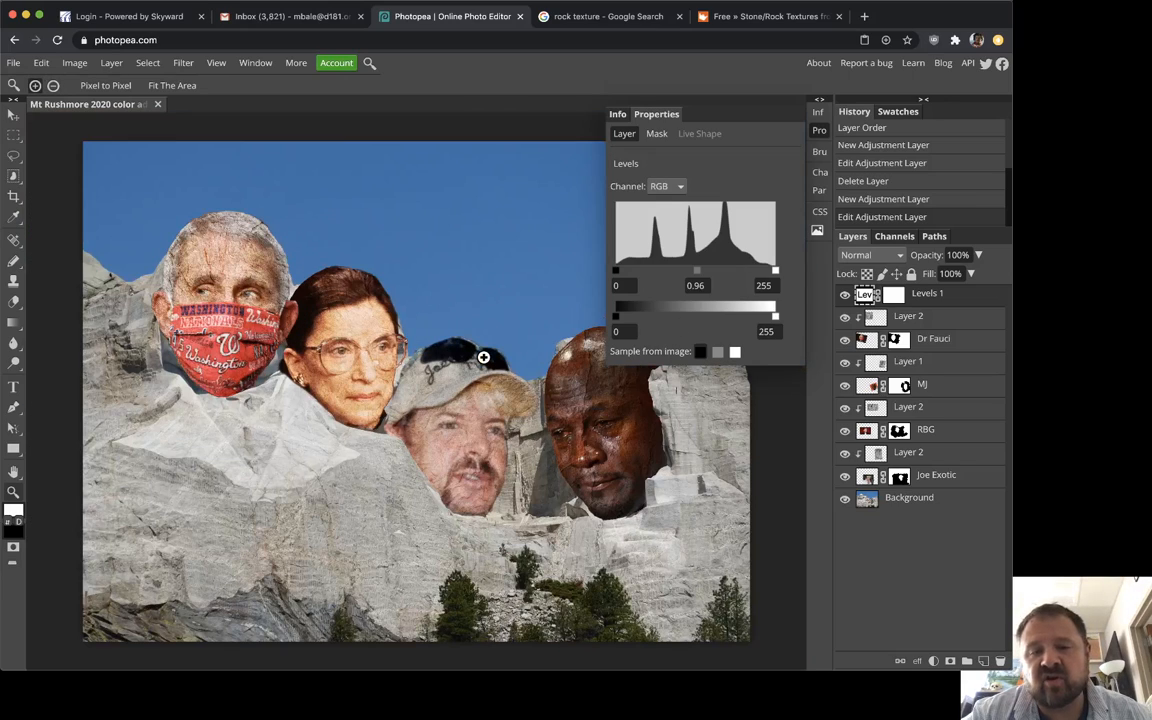
left_click(483, 357)
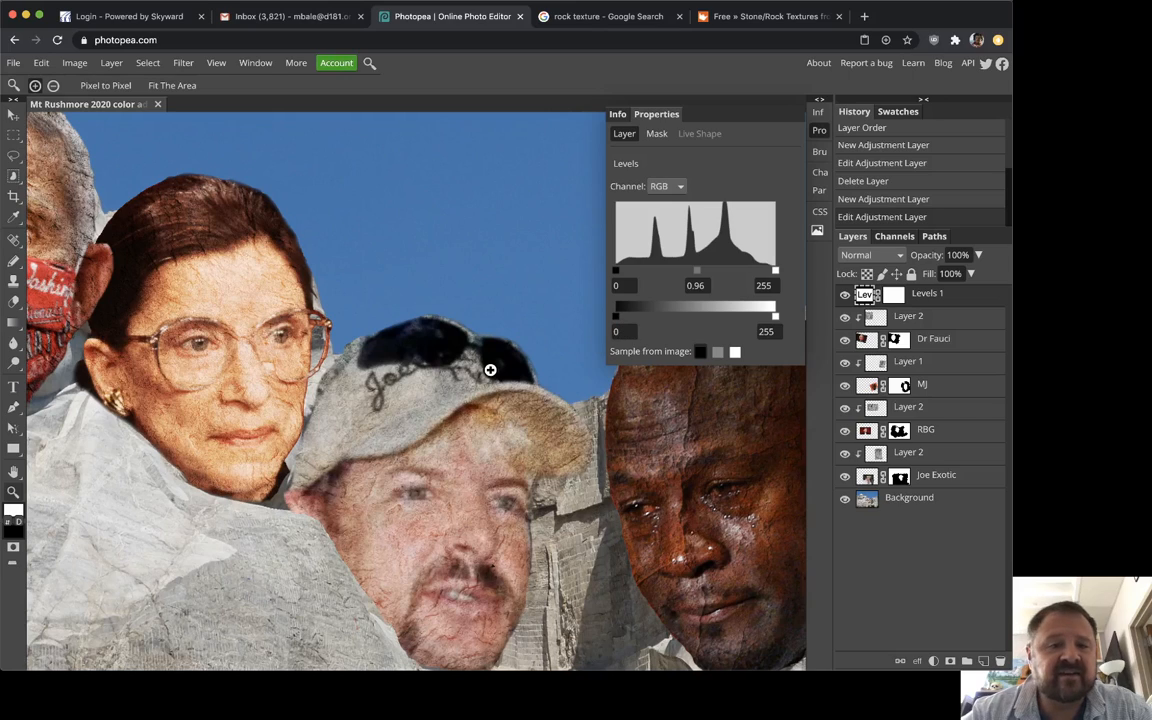
left_click(456, 349)
left_click(456, 349)
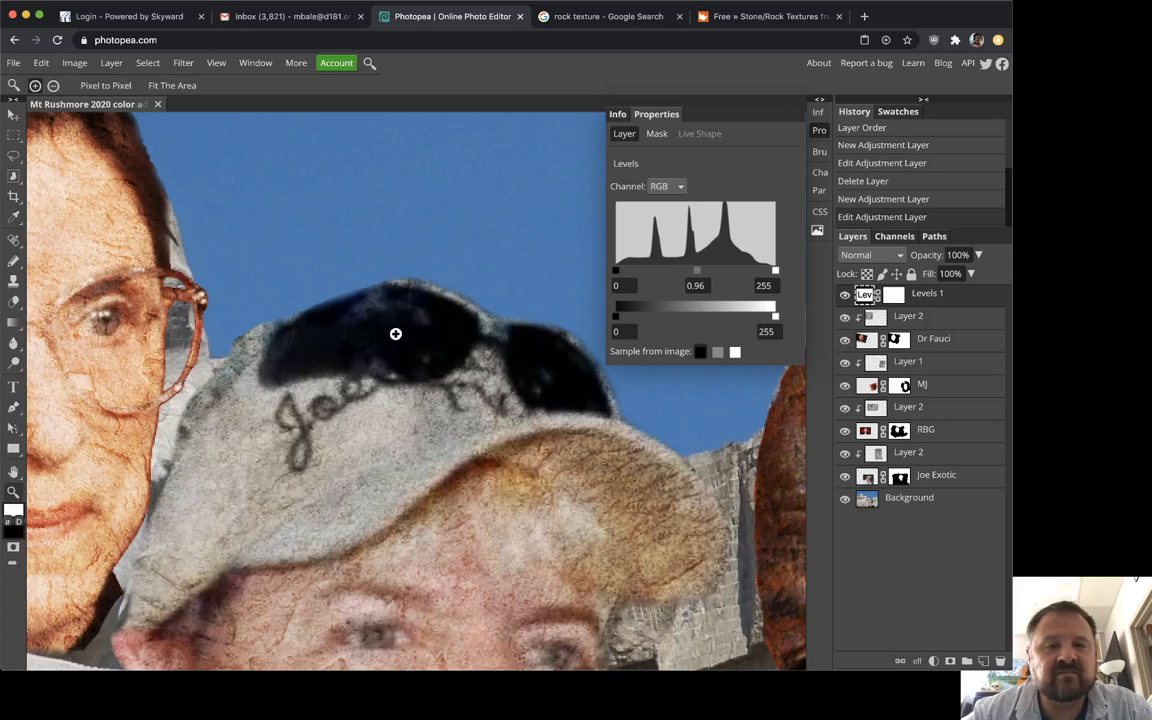
left_click(450, 370, "alt")
left_click(455, 375, "alt")
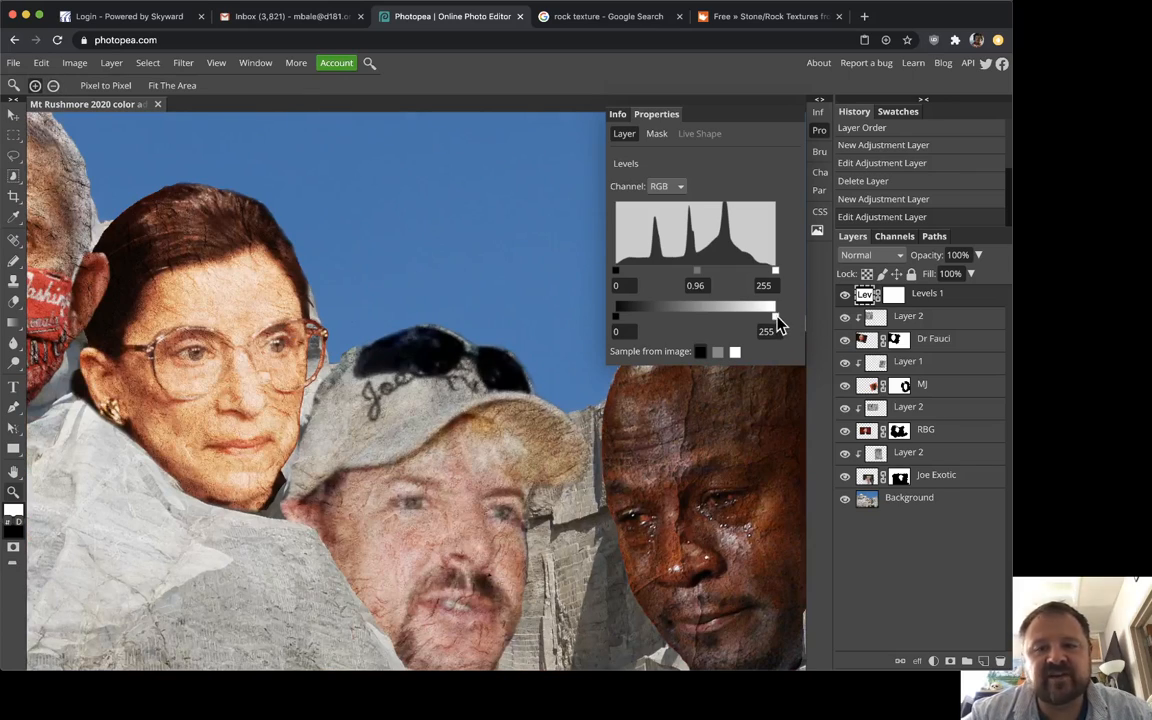
- Examine the tones of Dr Fauci's face and mask, Joe Exotic's face and MJ's face at different magnifications
left_click_drag(252, 399, 470, 385)
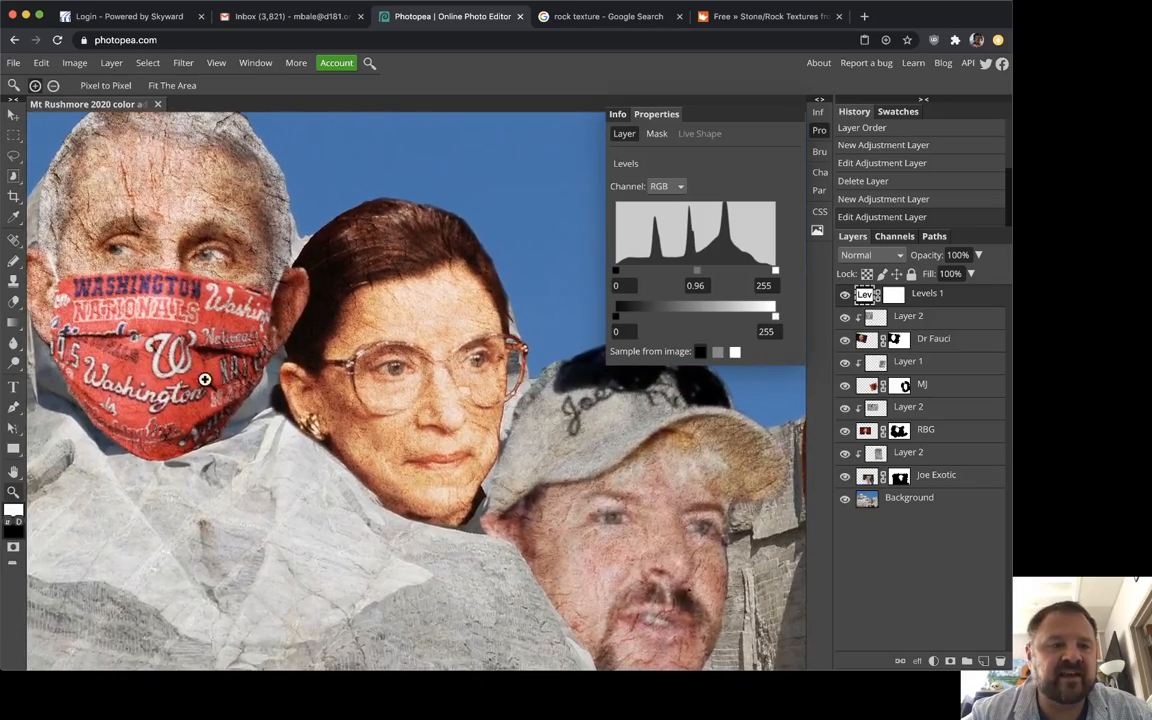
left_click(214, 257)
left_click(216, 258)
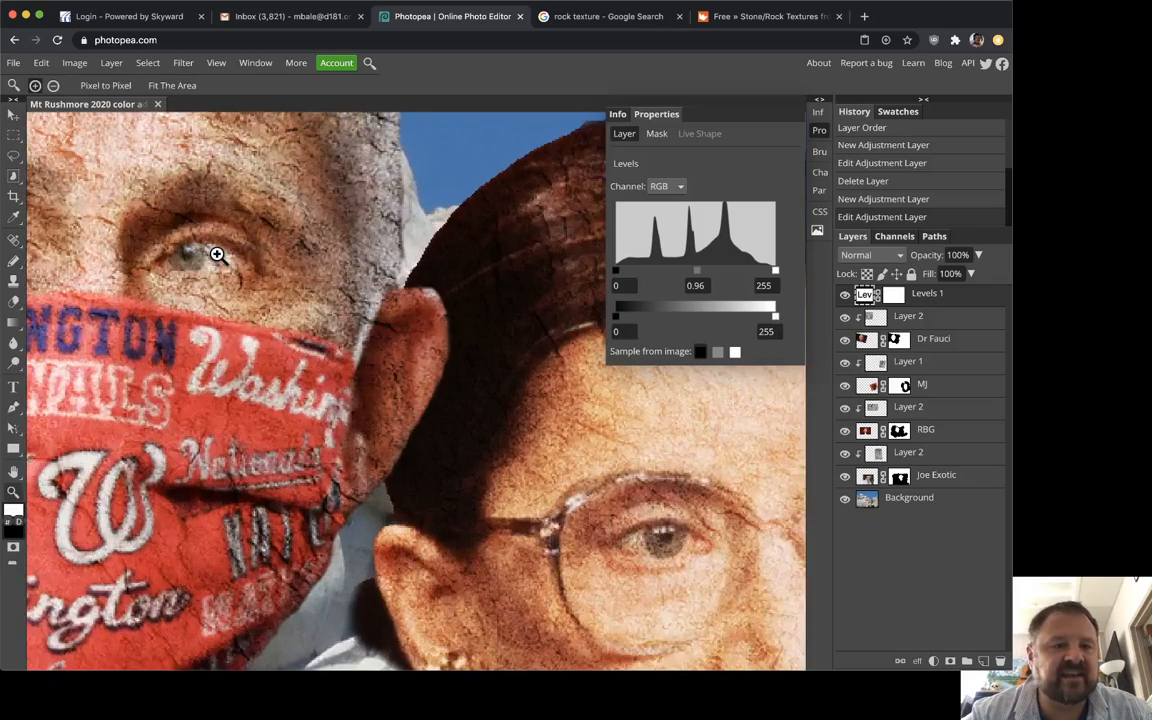
left_click(212, 262, "alt")
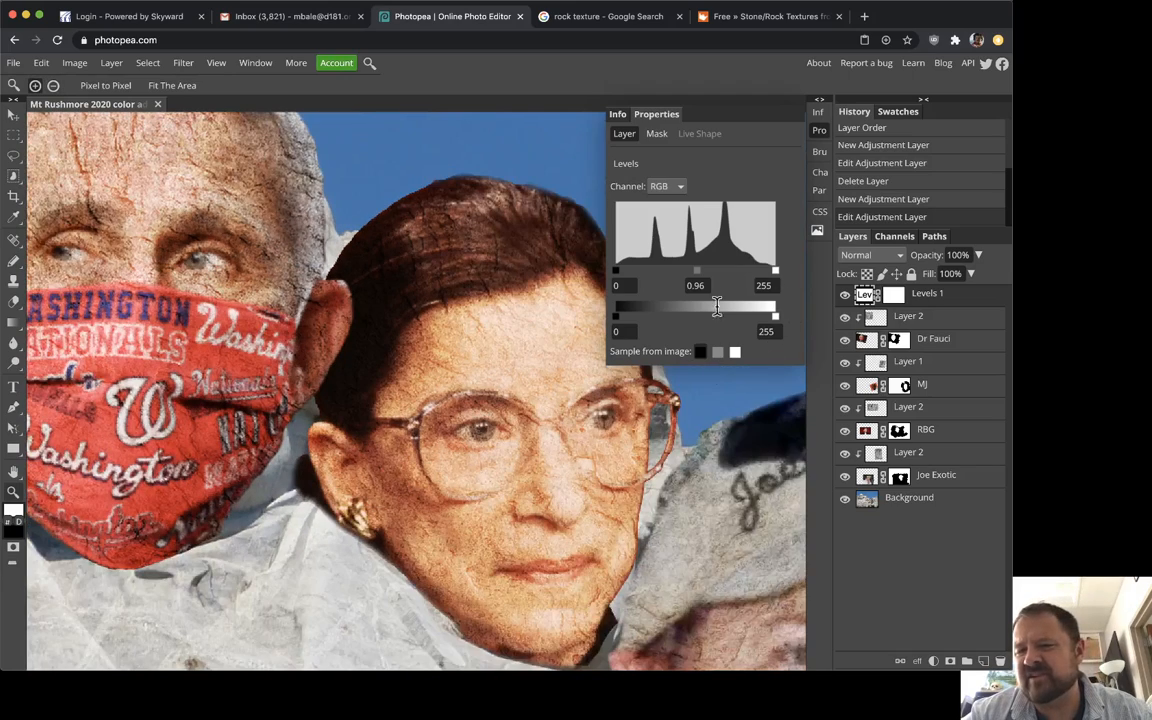
left_click_drag(458, 504, 219, 303)
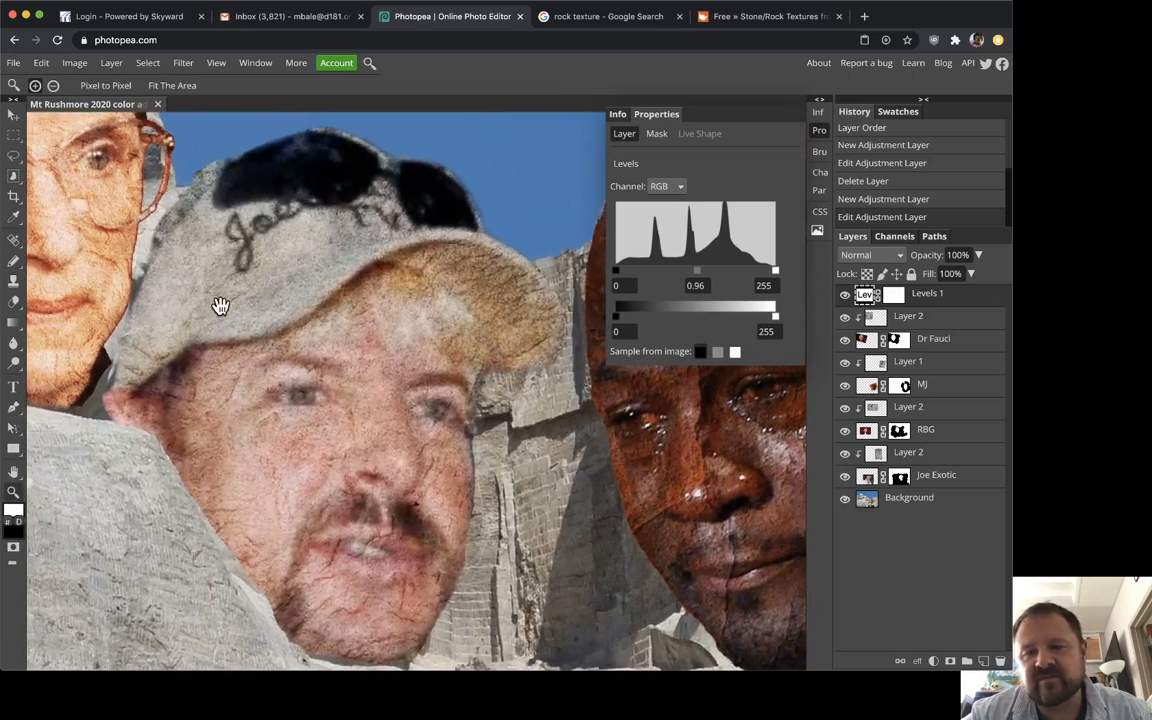
left_click(388, 412, "alt")
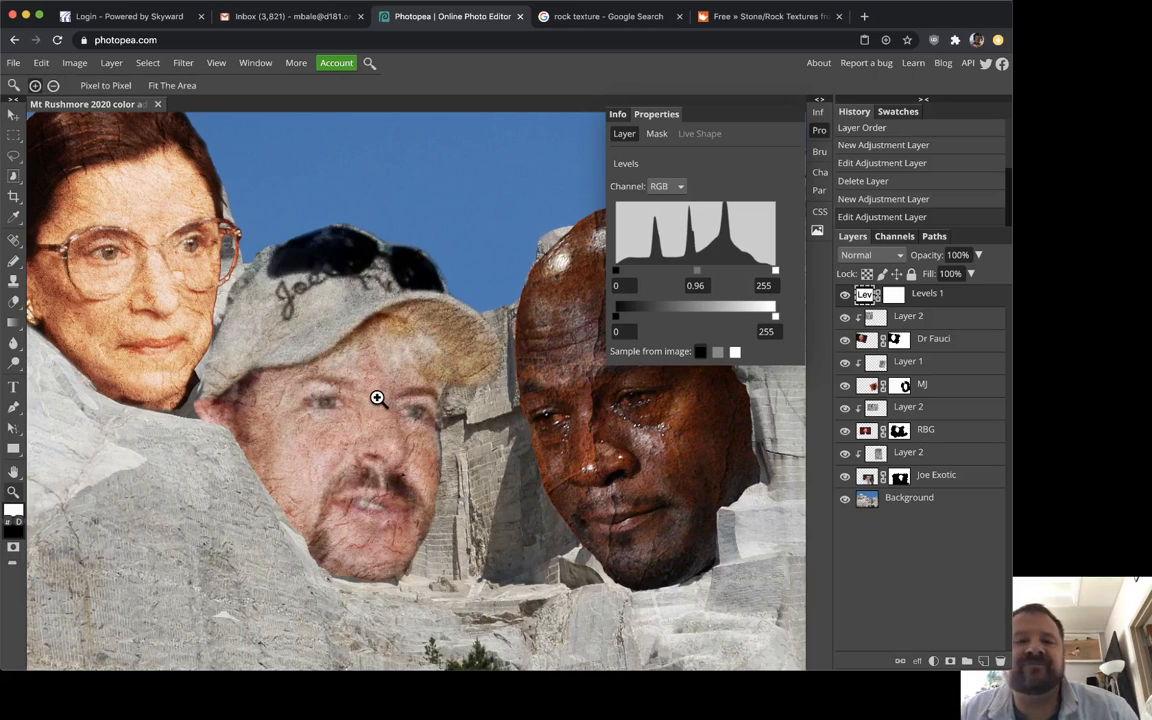
left_click(385, 392, "alt")
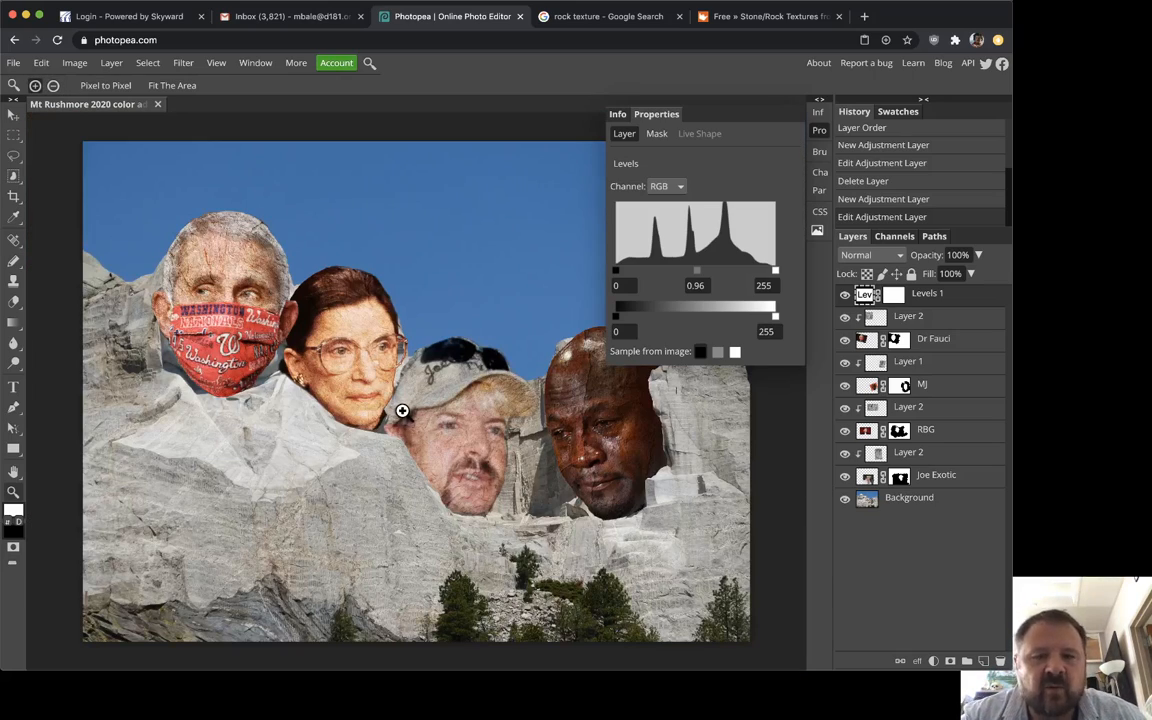
left_click(405, 412)
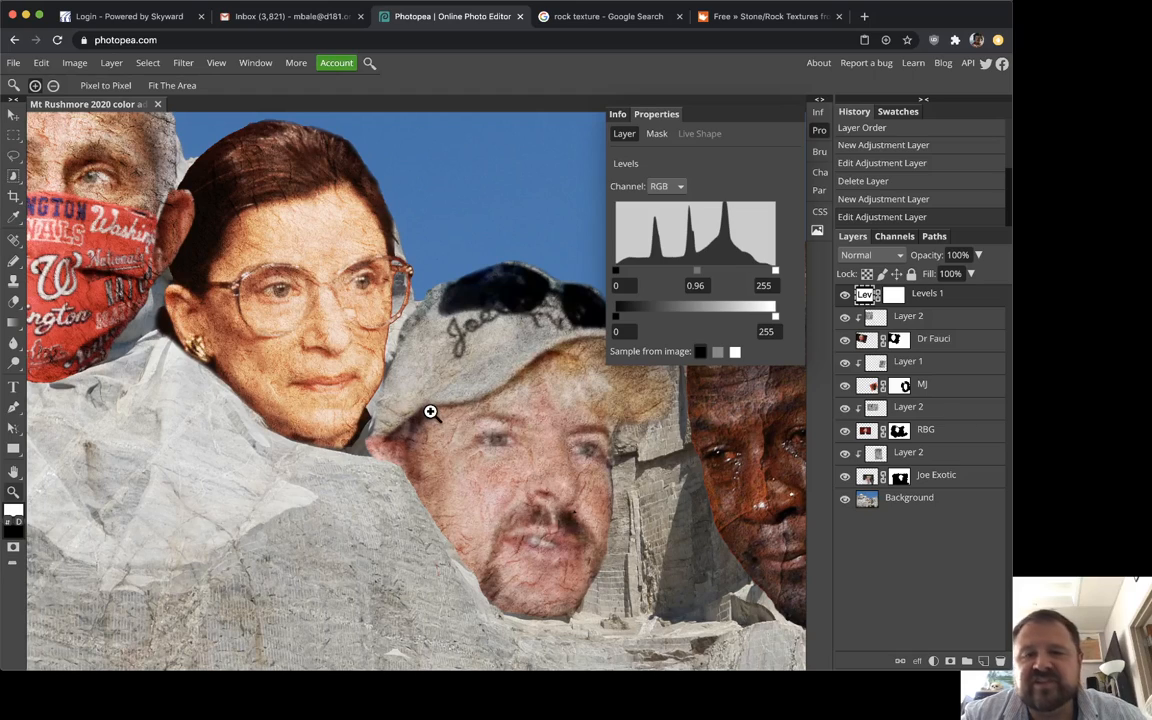
left_click(430, 411, "alt")
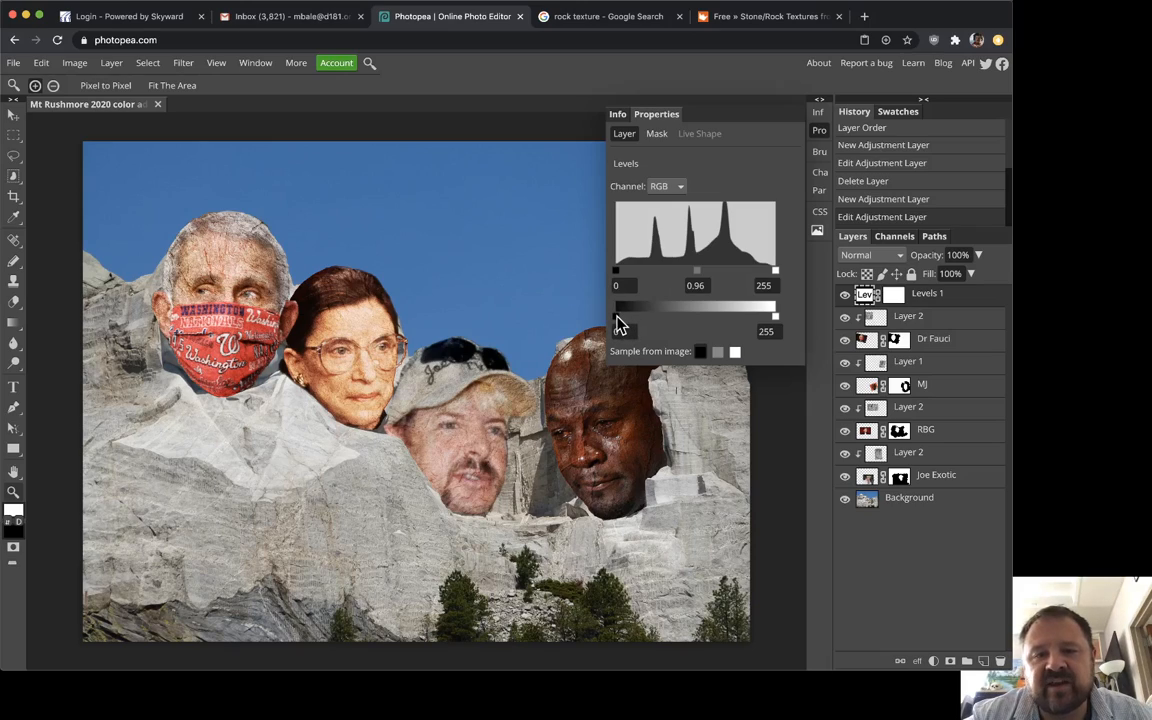
- Raise the shadow output level of Levels 1 to 84 and on to 122 to lighten the composite's darkest tones
left_click_drag(622, 325, 666, 318)
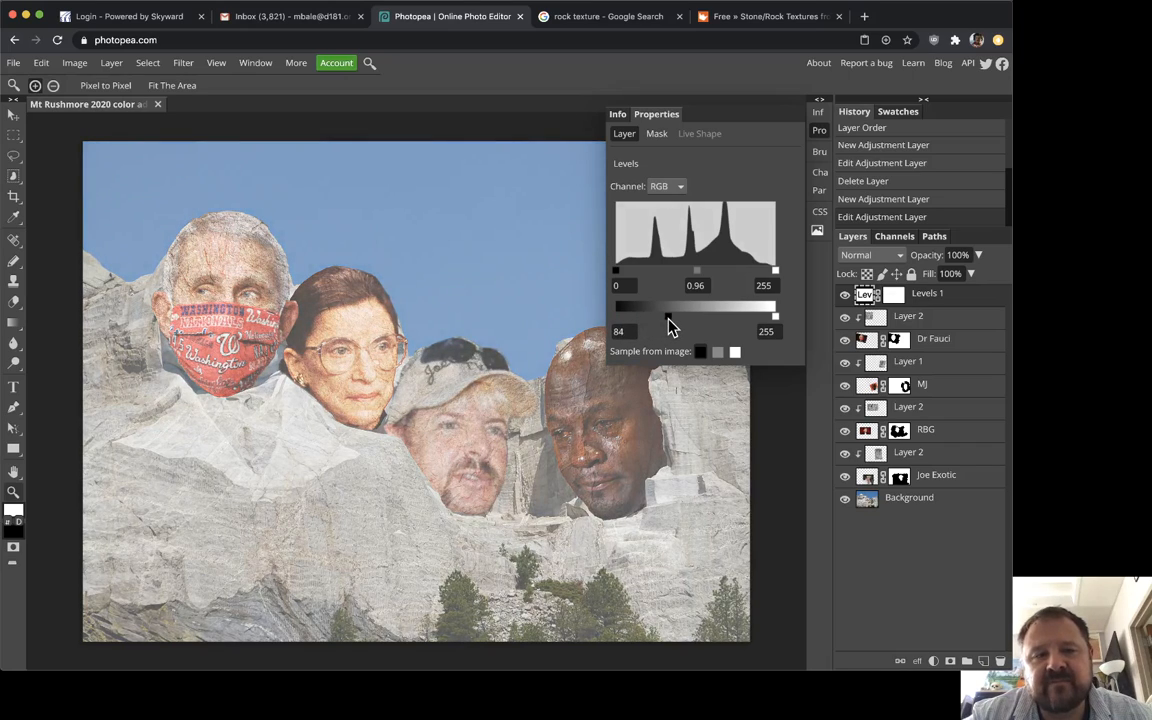
left_click(462, 340)
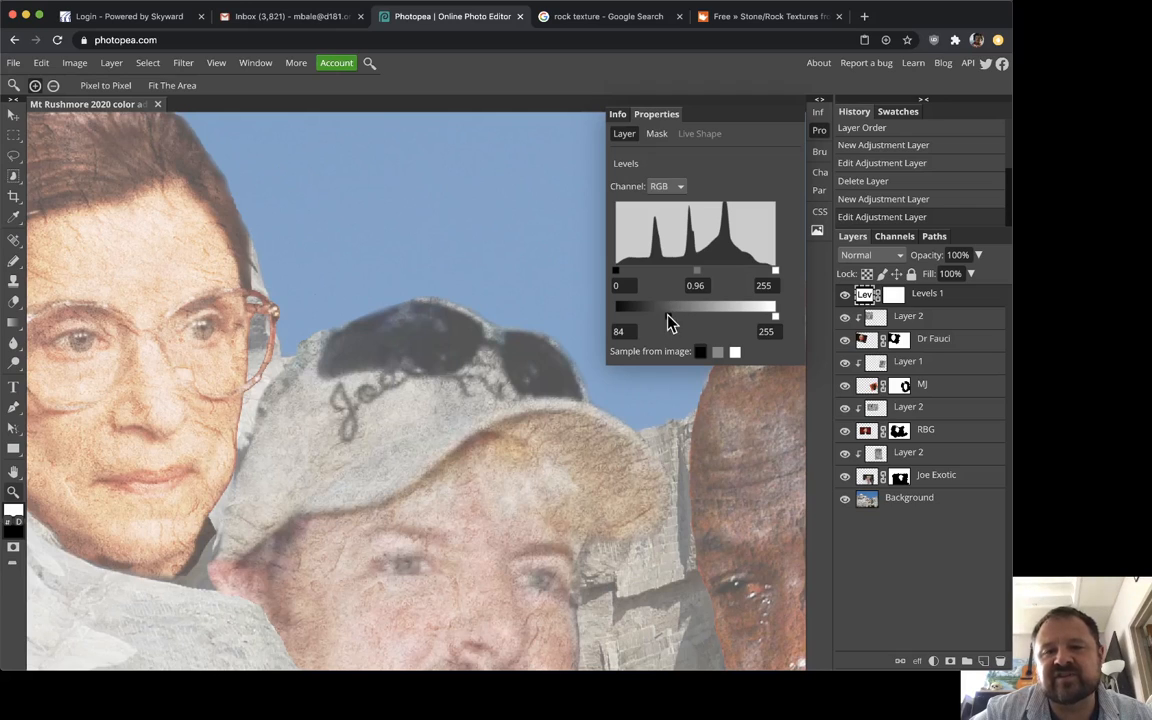
left_click_drag(670, 318, 695, 328)
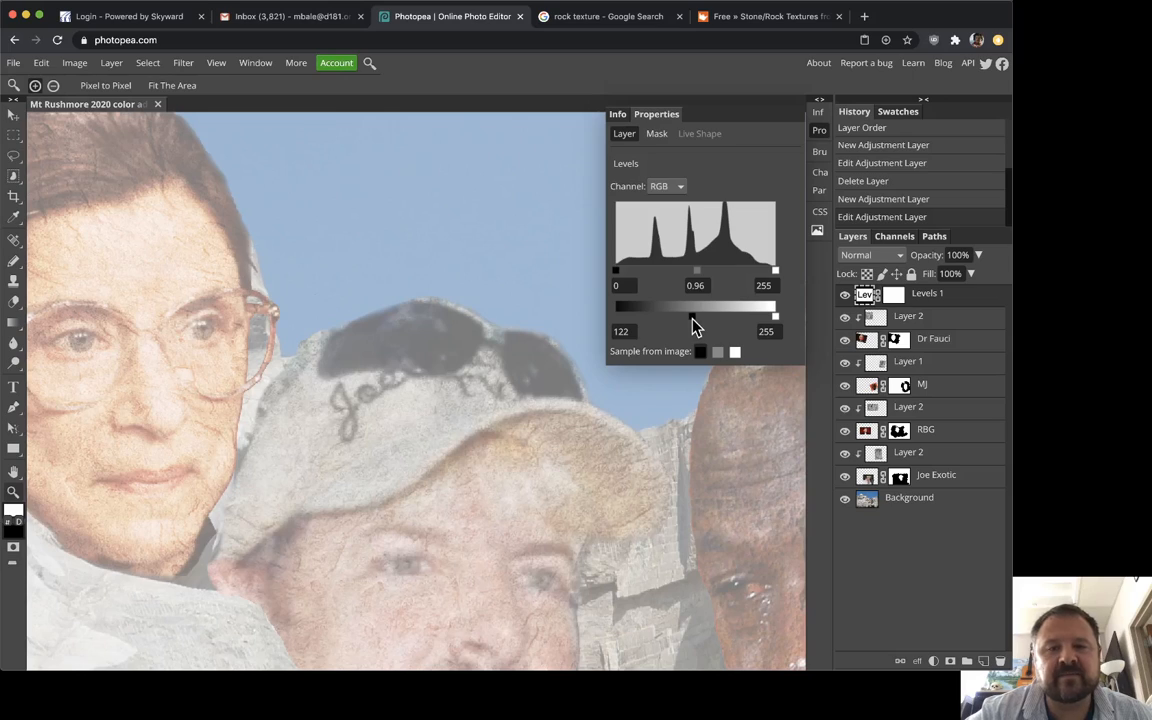
left_click(477, 362, "alt")
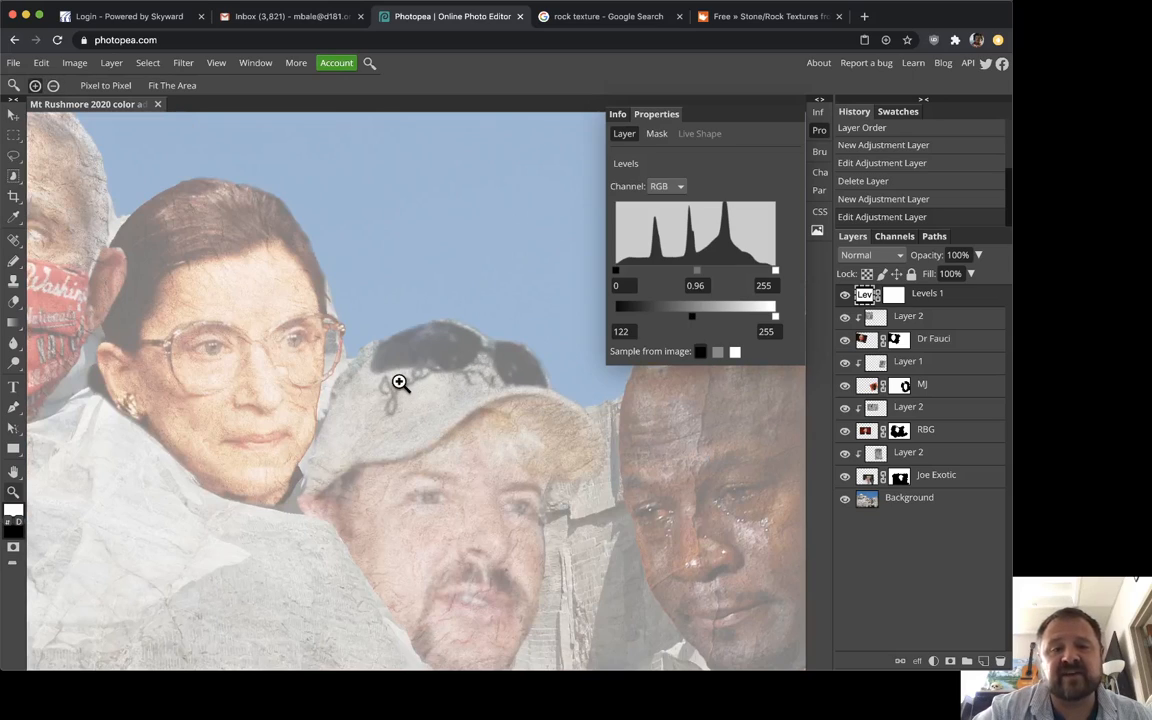
left_click(362, 346, "alt")
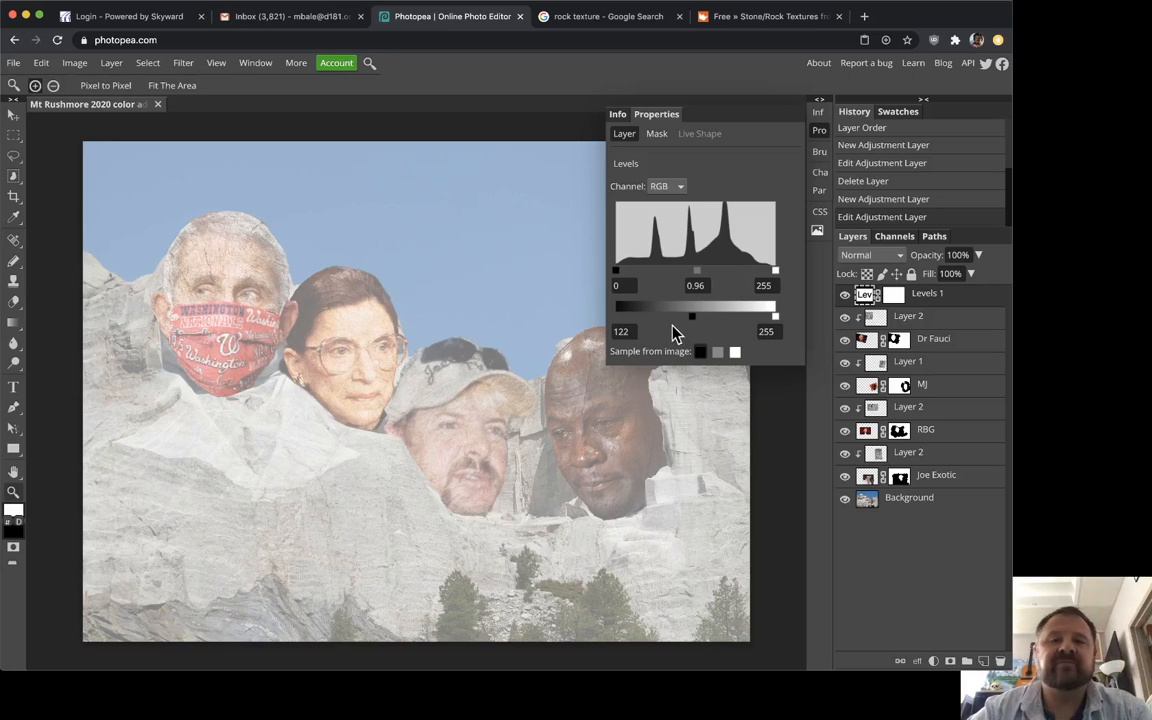
- Return the shadow output level of Levels 1 to 0 and delete the Levels 1 adjustment layer
left_click_drag(668, 326, 594, 318)
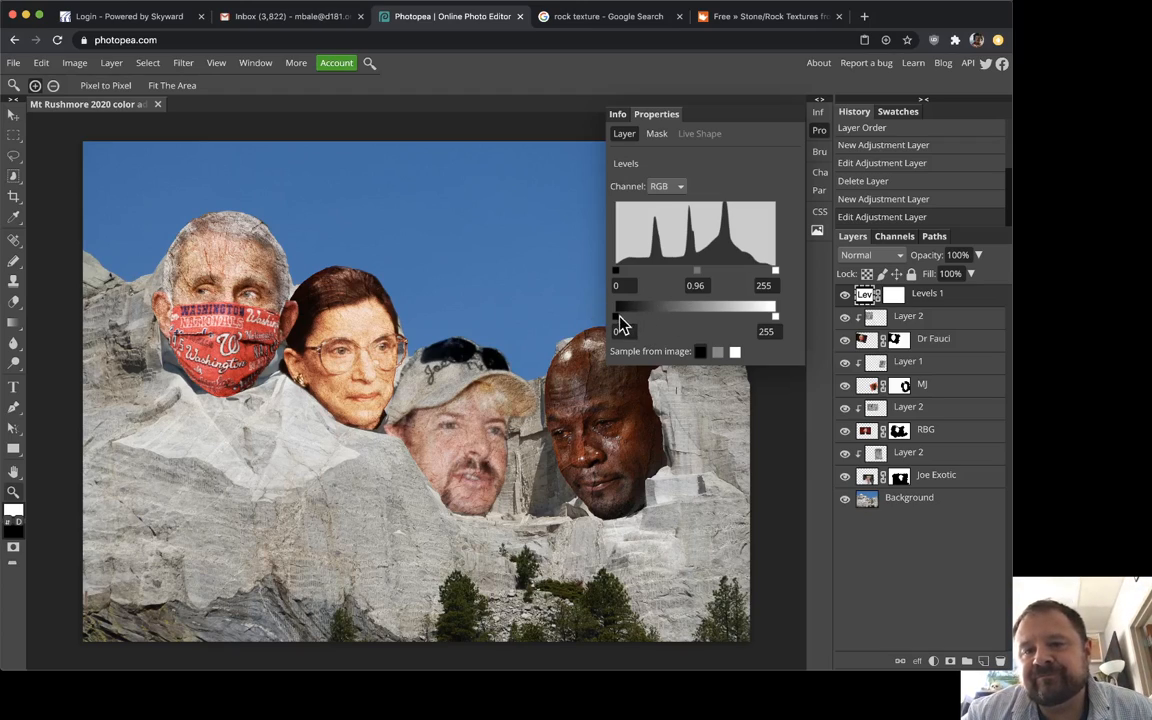
mouse_move(621, 324)
left_mouse_down()
mouse_move(656, 329)
mouse_move(617, 329)
left_mouse_up()
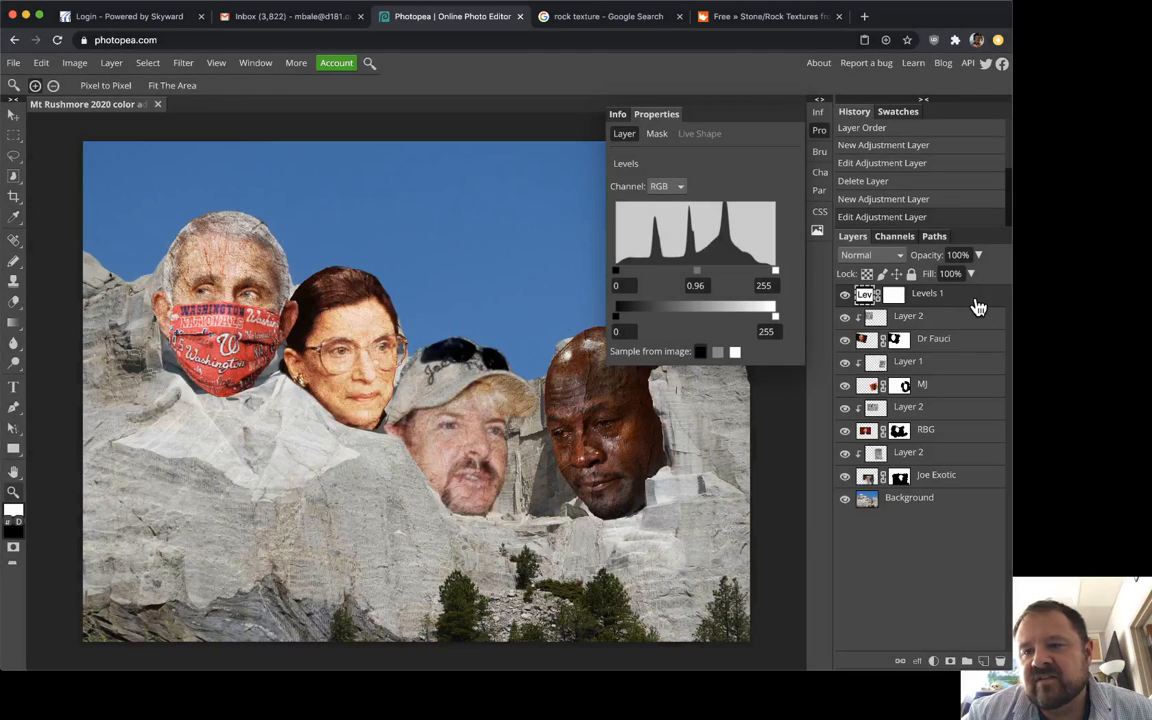
left_click(1000, 661)
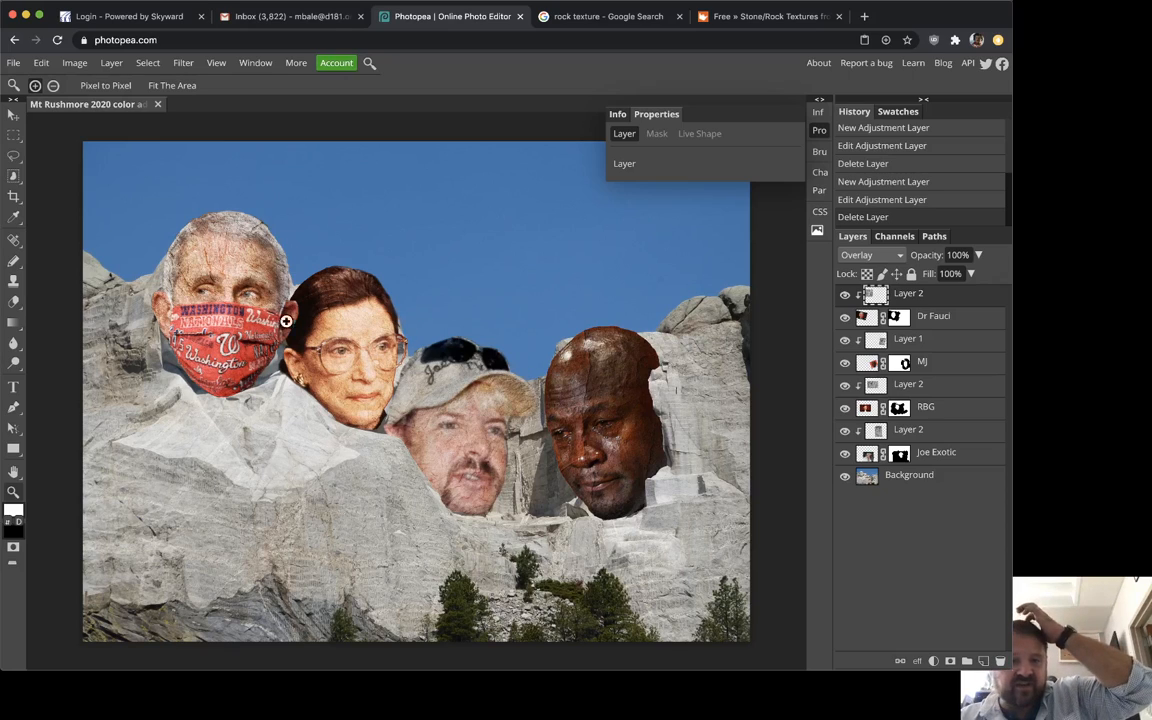
- Examine Dr Fauci's face and mask and RBG's face up close without the Levels adjustment
left_click(229, 301)
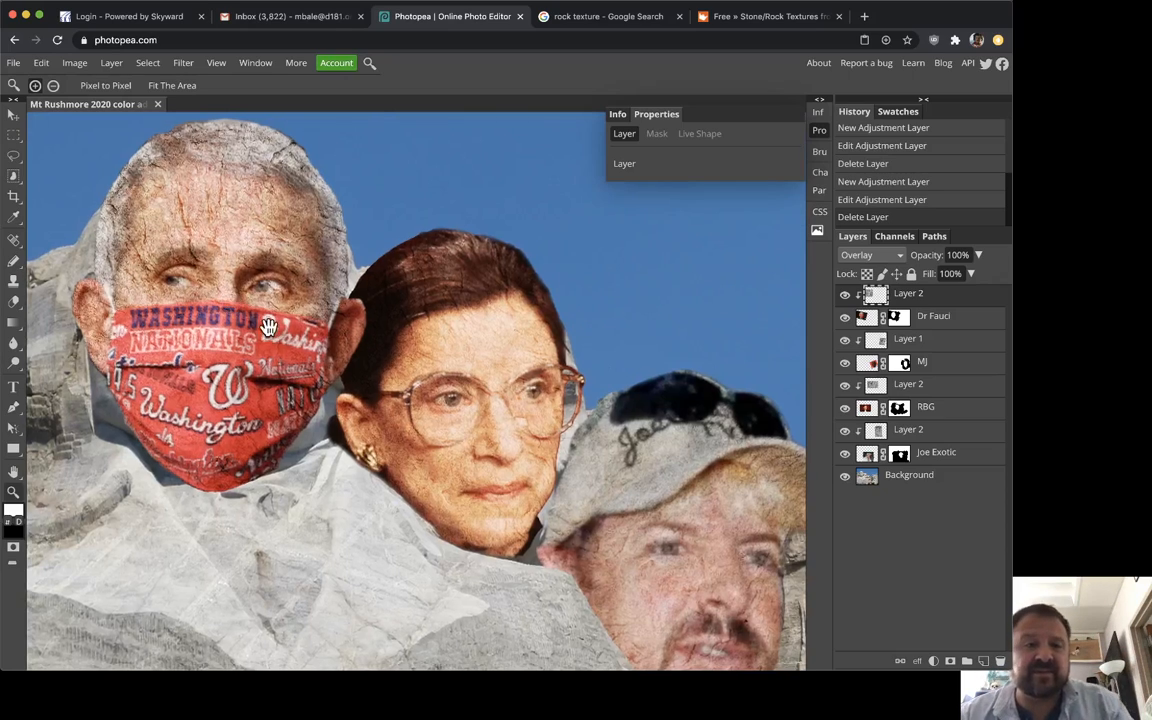
scroll(269, 327, "down", 5)
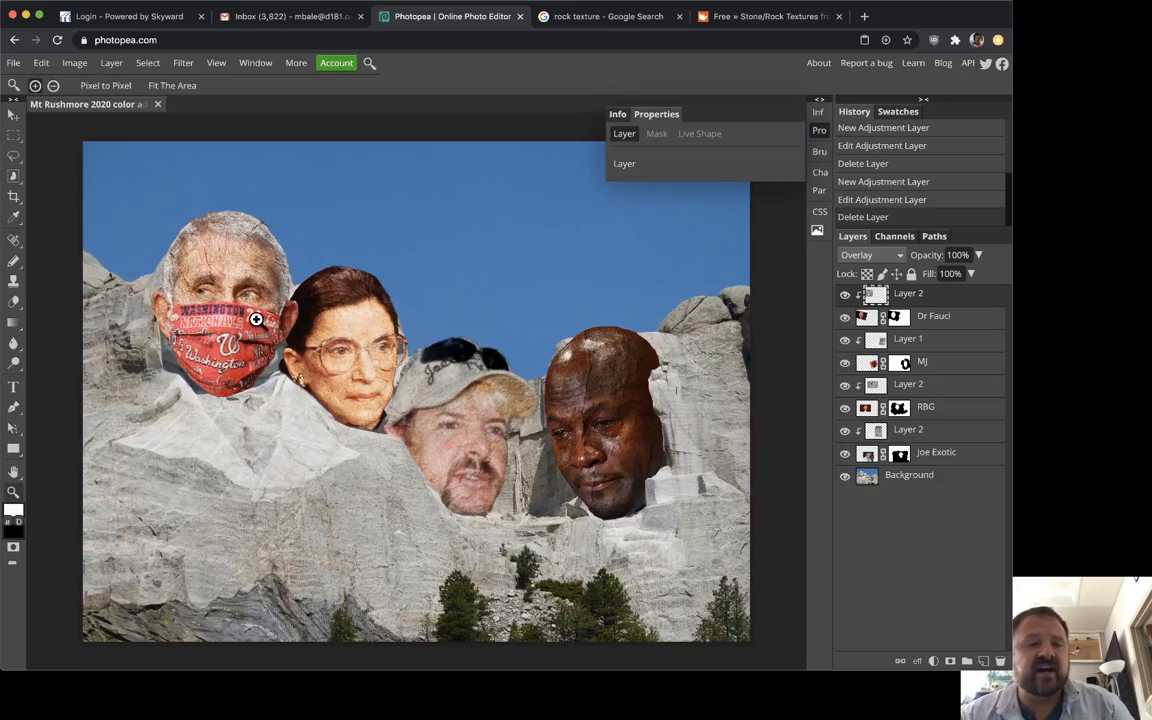
left_click(256, 319)
left_click_drag(256, 317, 386, 394)
key("super+z")
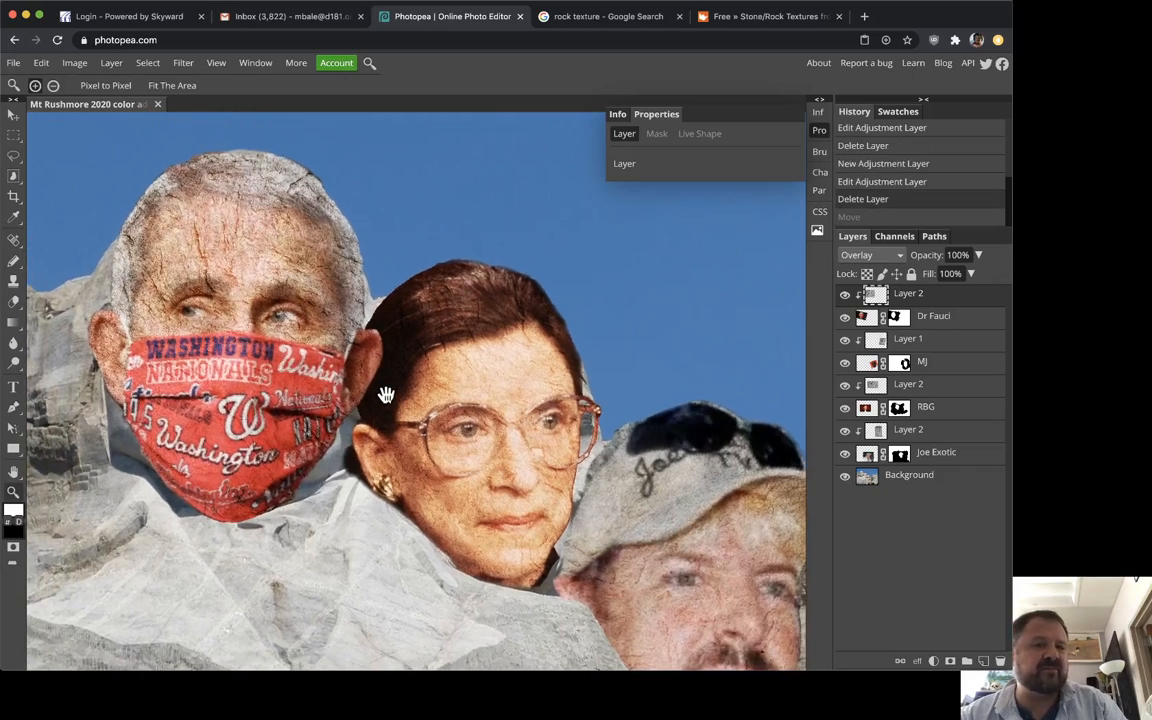
left_click(373, 386, "alt")
left_click(244, 329)
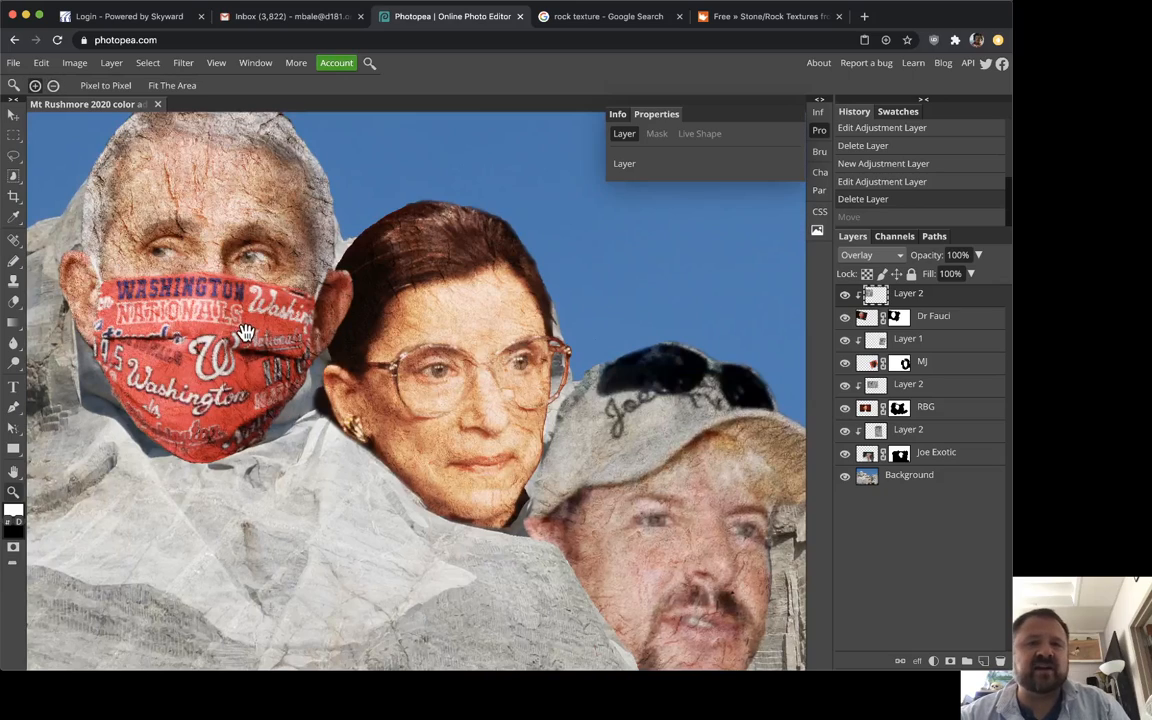
left_click_drag(246, 332, 308, 393)
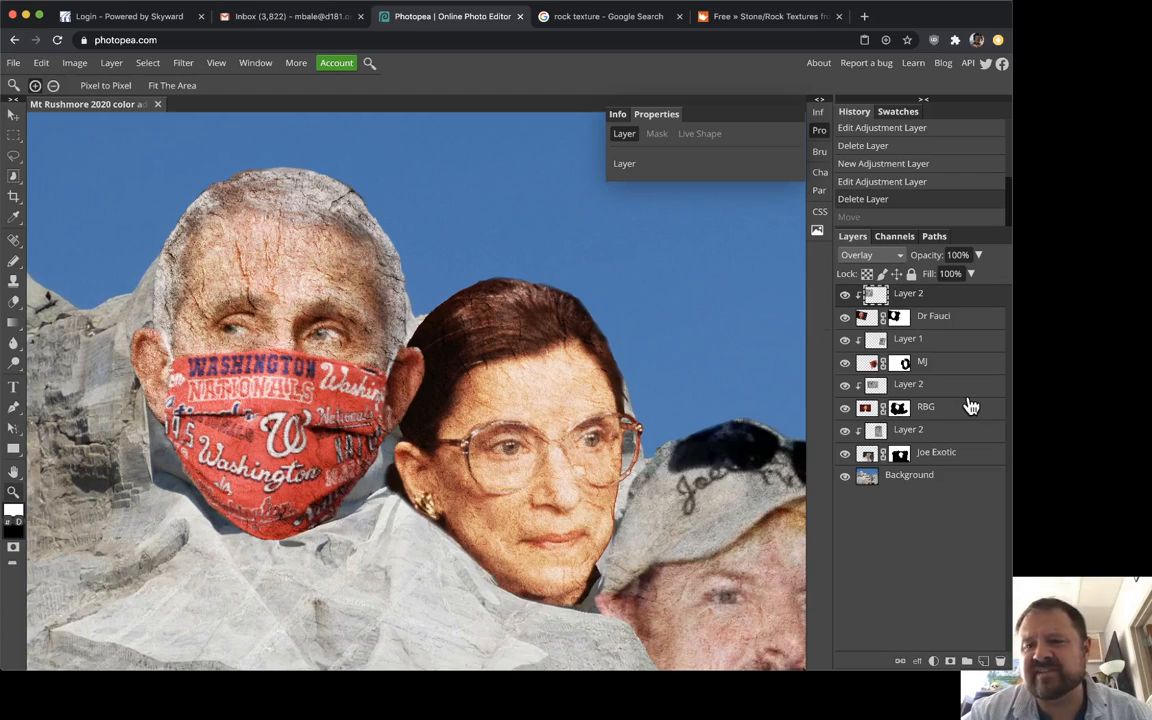
- Make the Dr Fauci image layer the active layer, beneath its clipped rock texture
double_click(846, 327)
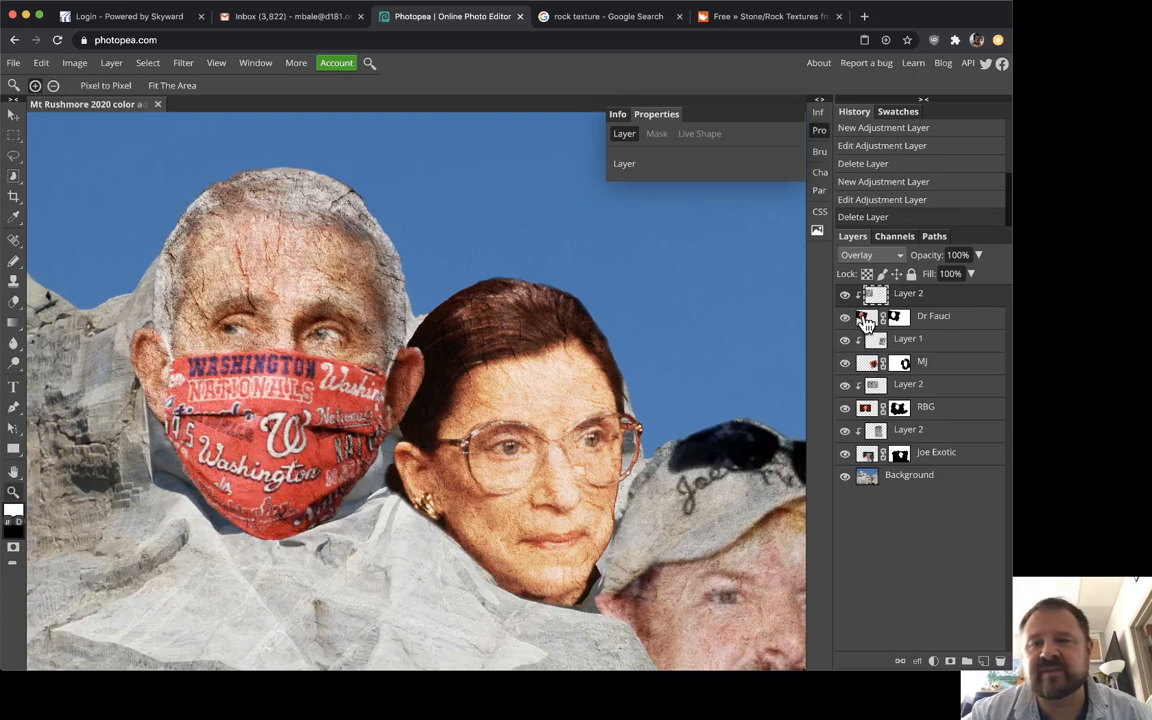
left_click(890, 316)
left_click(889, 302)
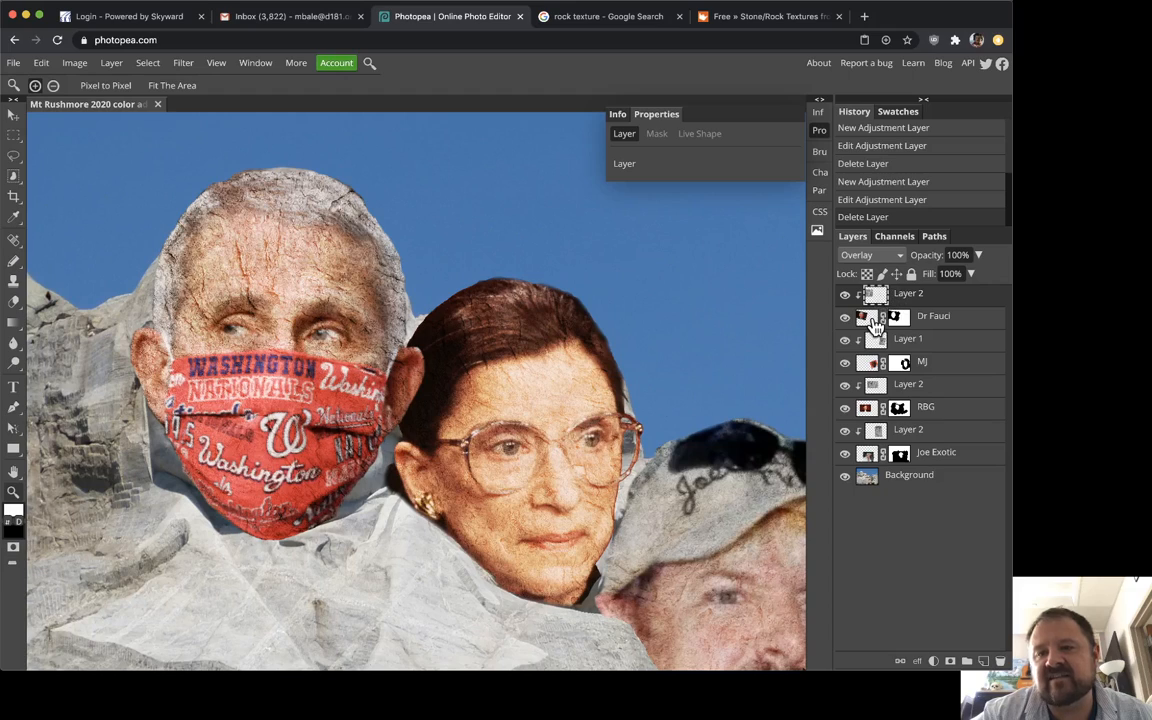
left_click(873, 318)
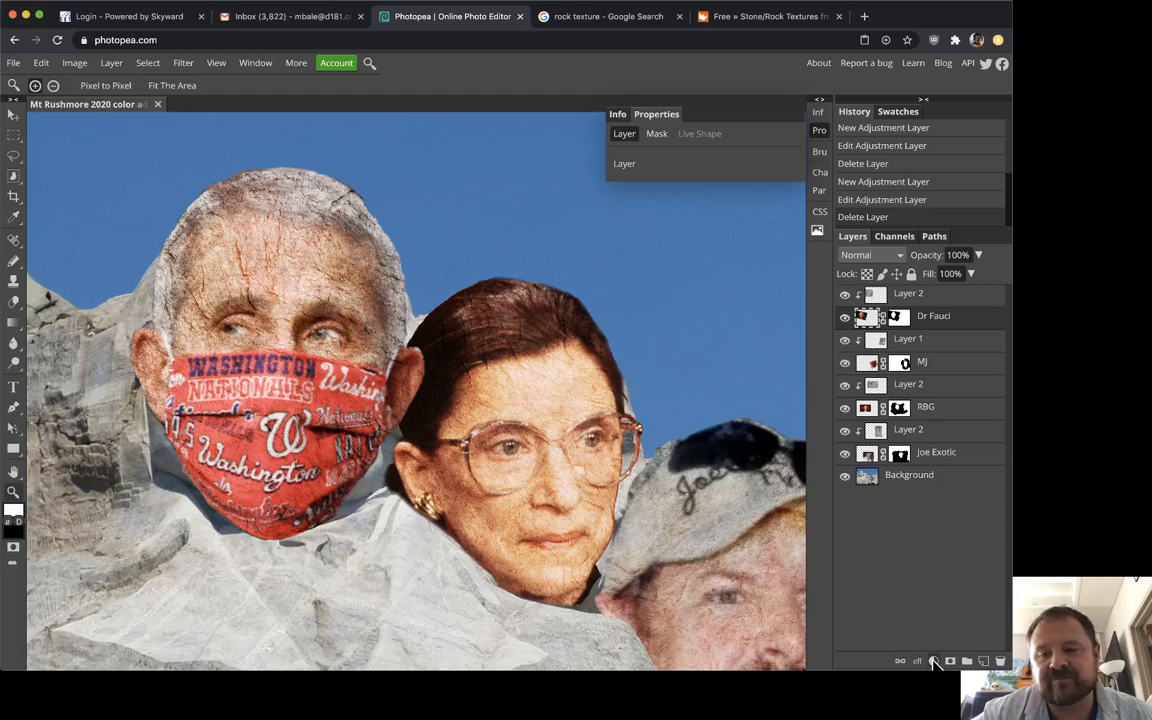
- Try a Hue/Saturation adjustment layer clipped to the Dr Fauci layer, and delete it again
left_click(933, 661)
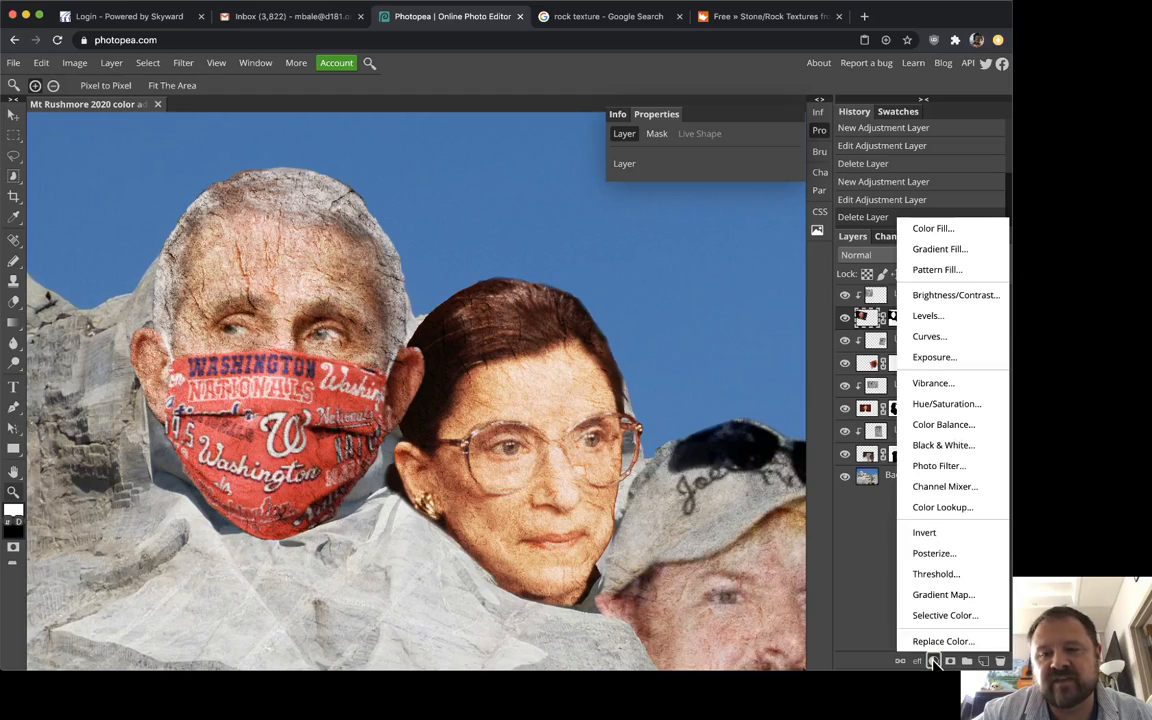
left_click(935, 405)
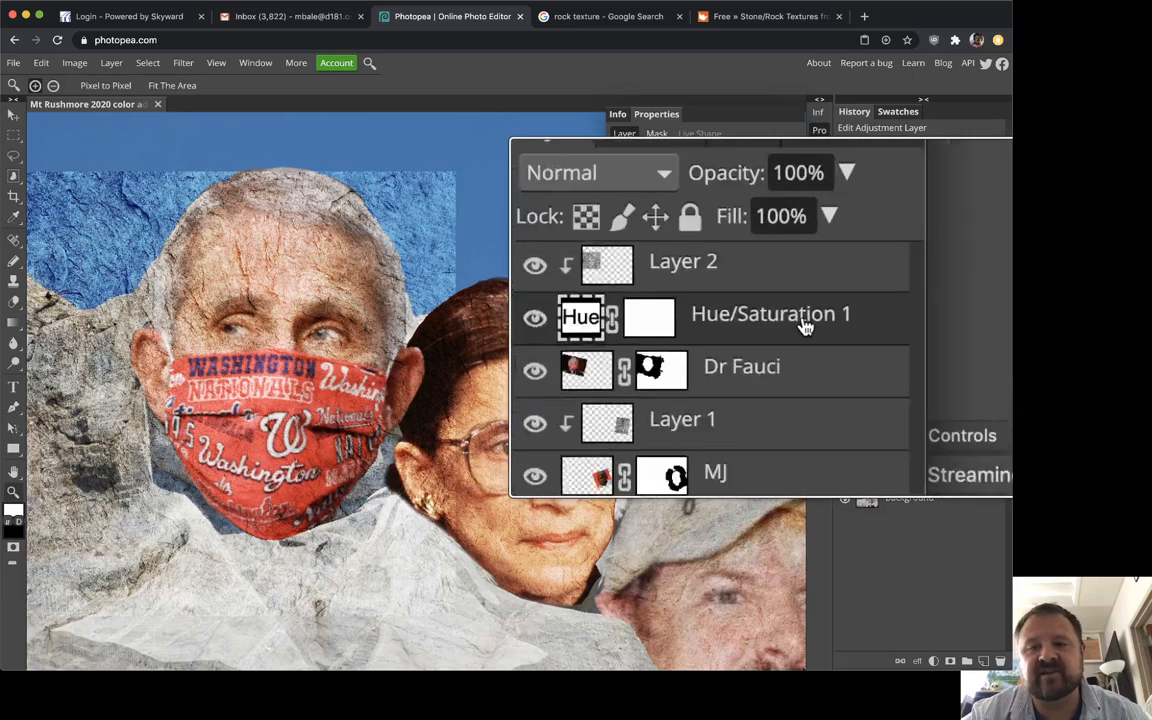
right_click(964, 322)
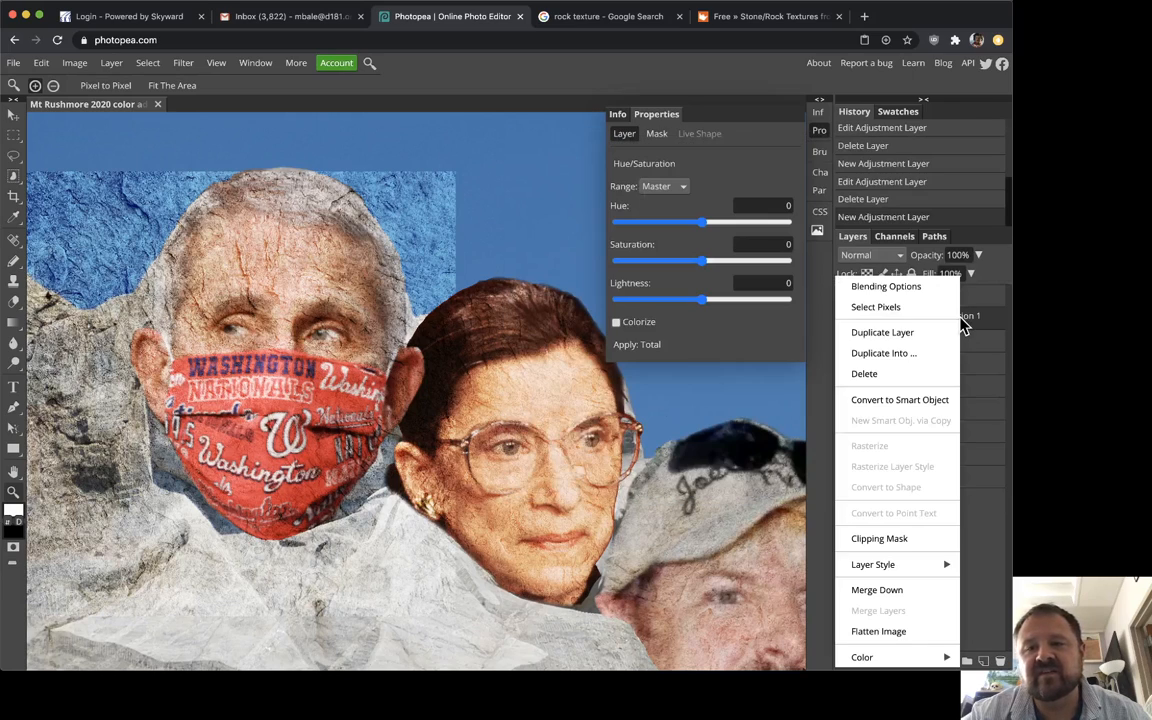
left_click(880, 539)
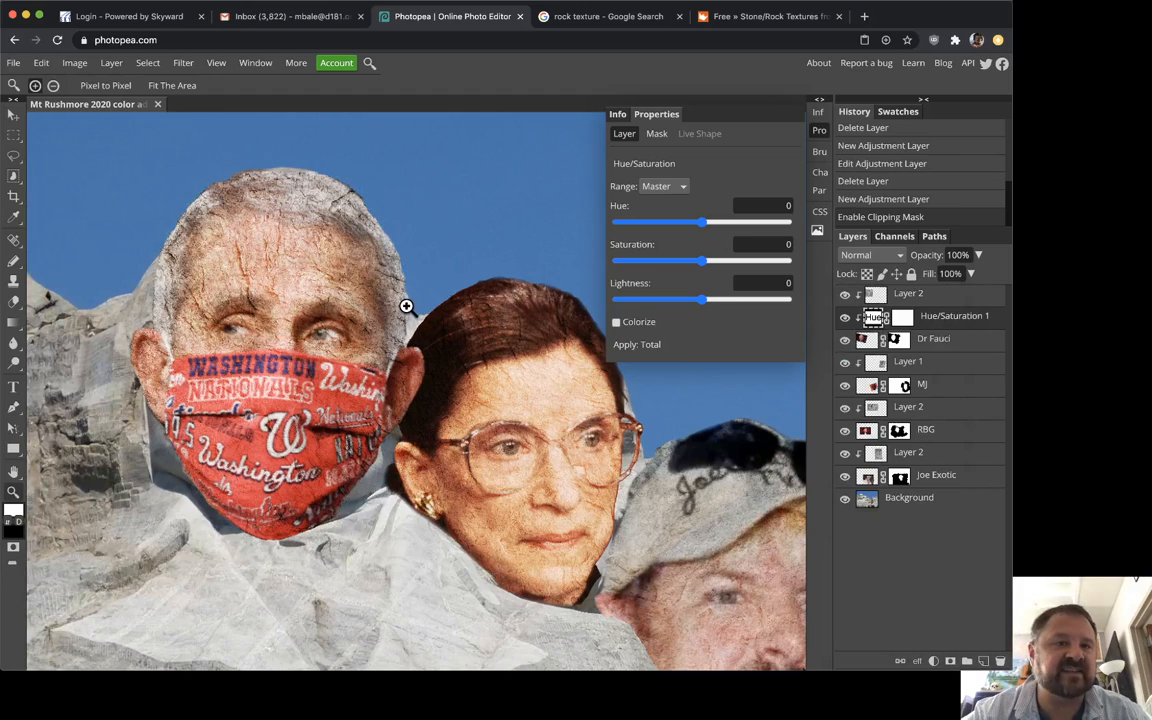
left_click_drag(945, 317, 1001, 661)
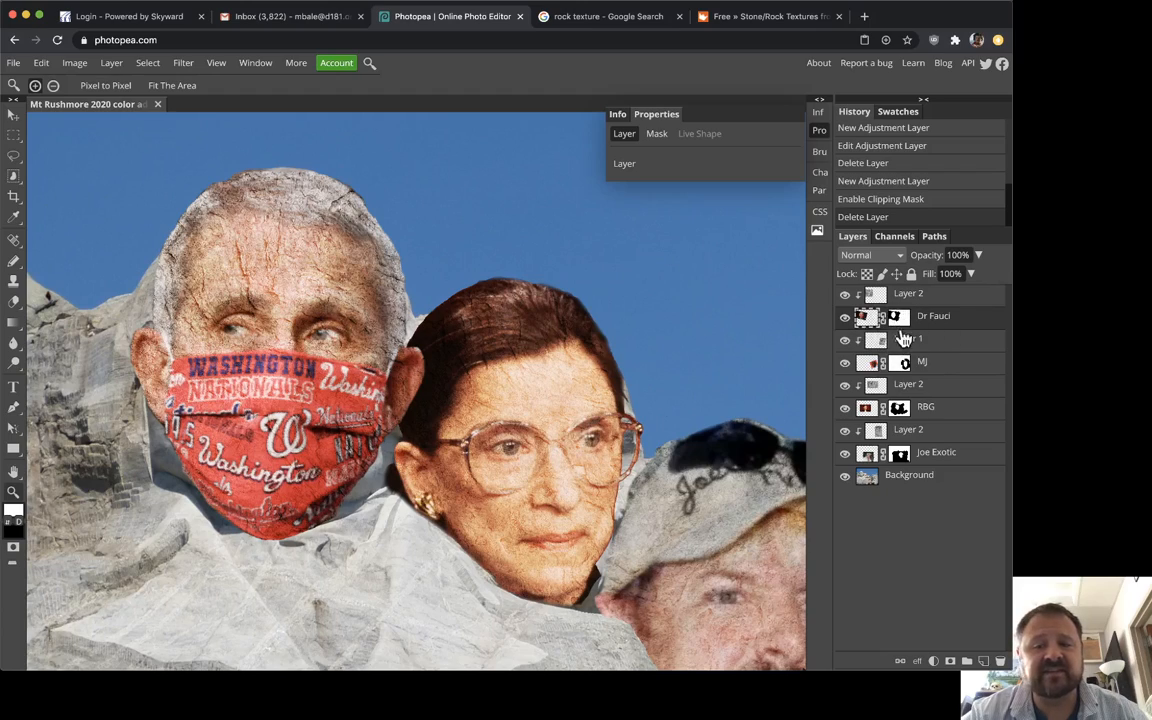
- Add a Hue/Saturation adjustment layer directly above Dr Fauci and turn it into a clipping mask on that layer
left_click(933, 661)
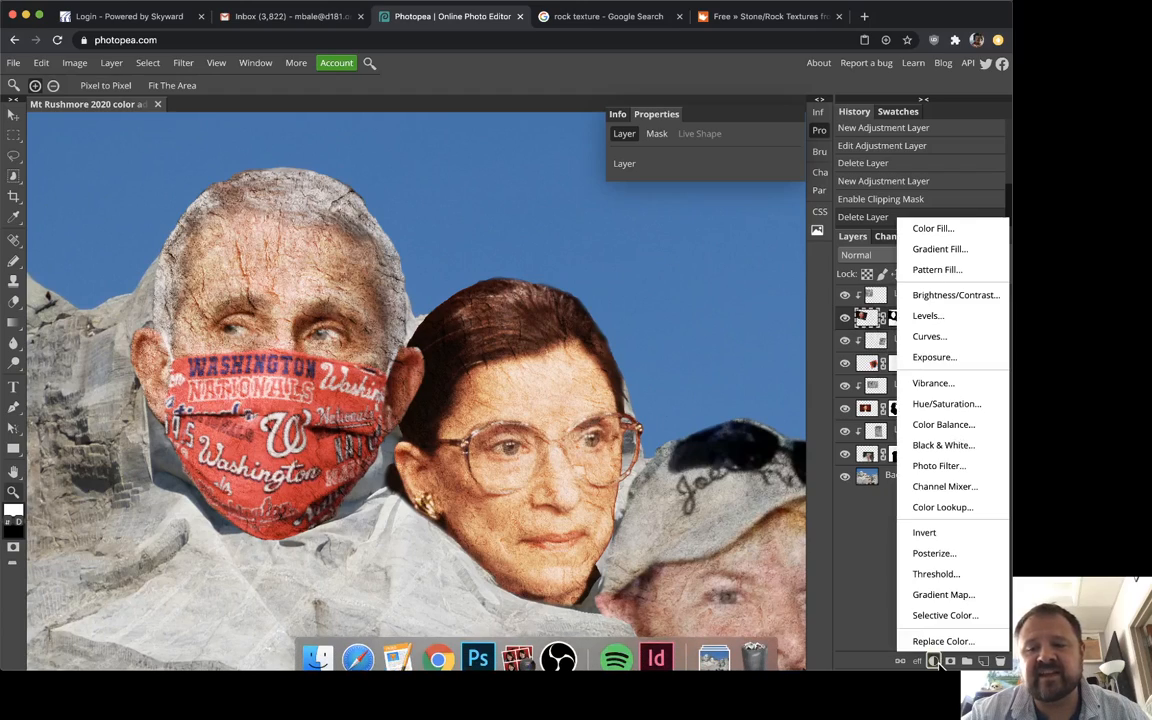
left_click(948, 405)
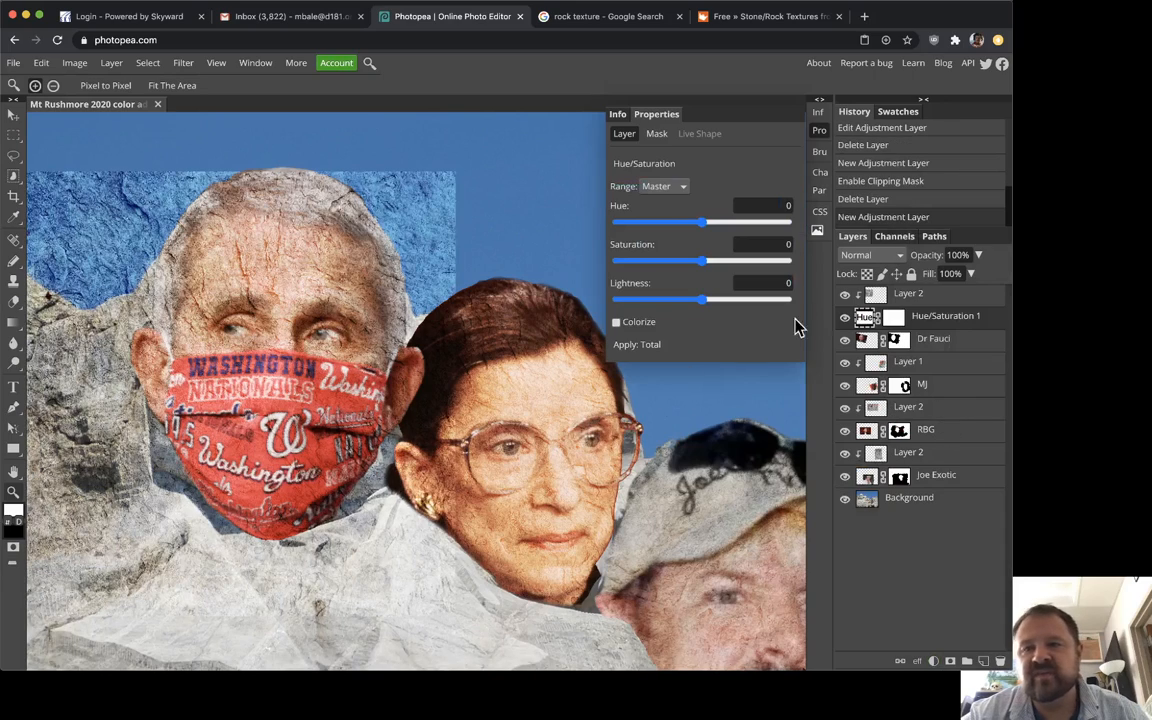
right_click(953, 330)
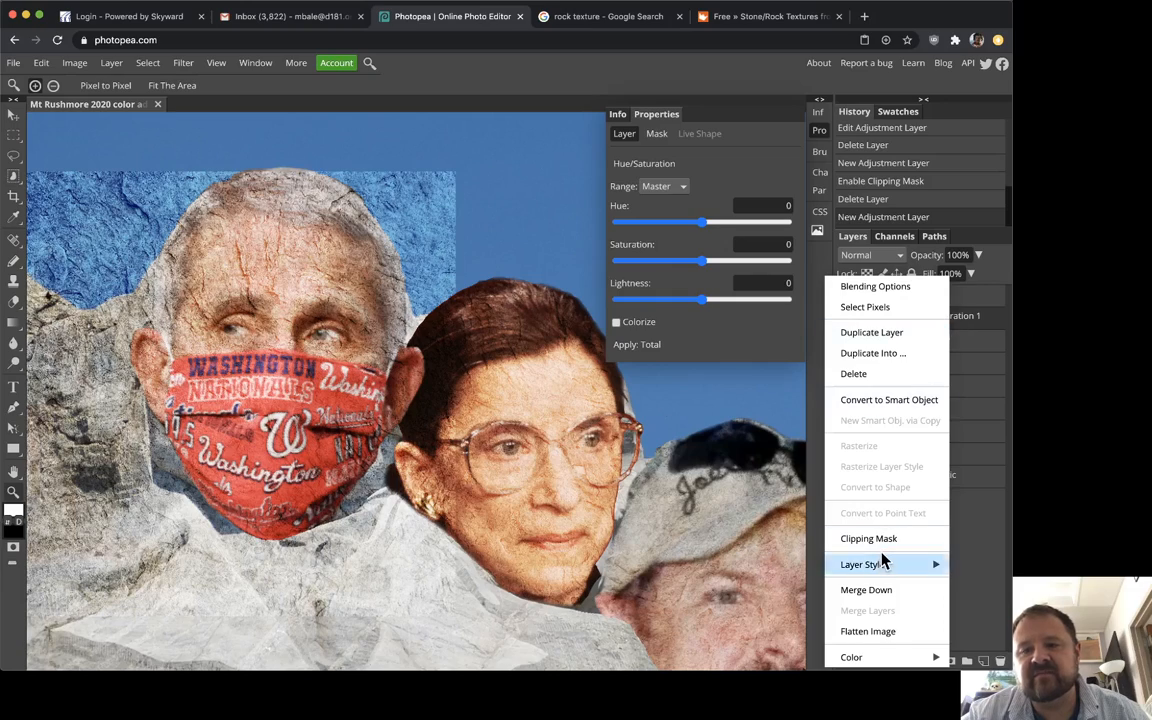
right_click(976, 326)
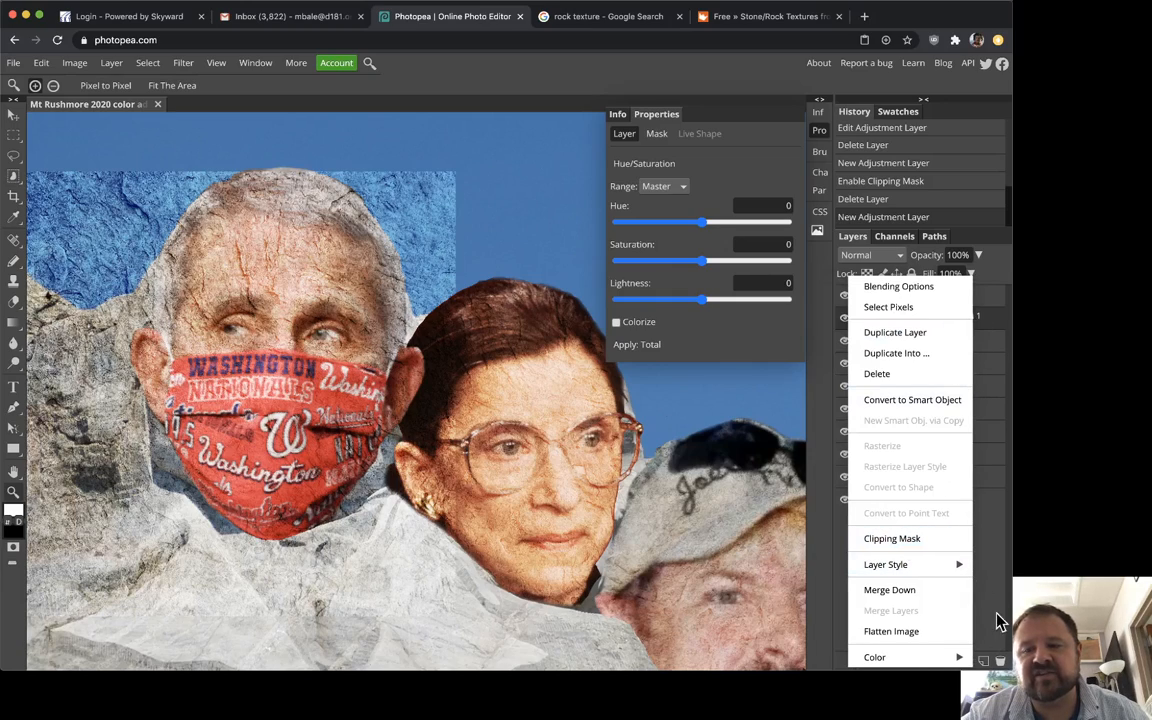
left_click(1000, 622)
right_click(938, 329)
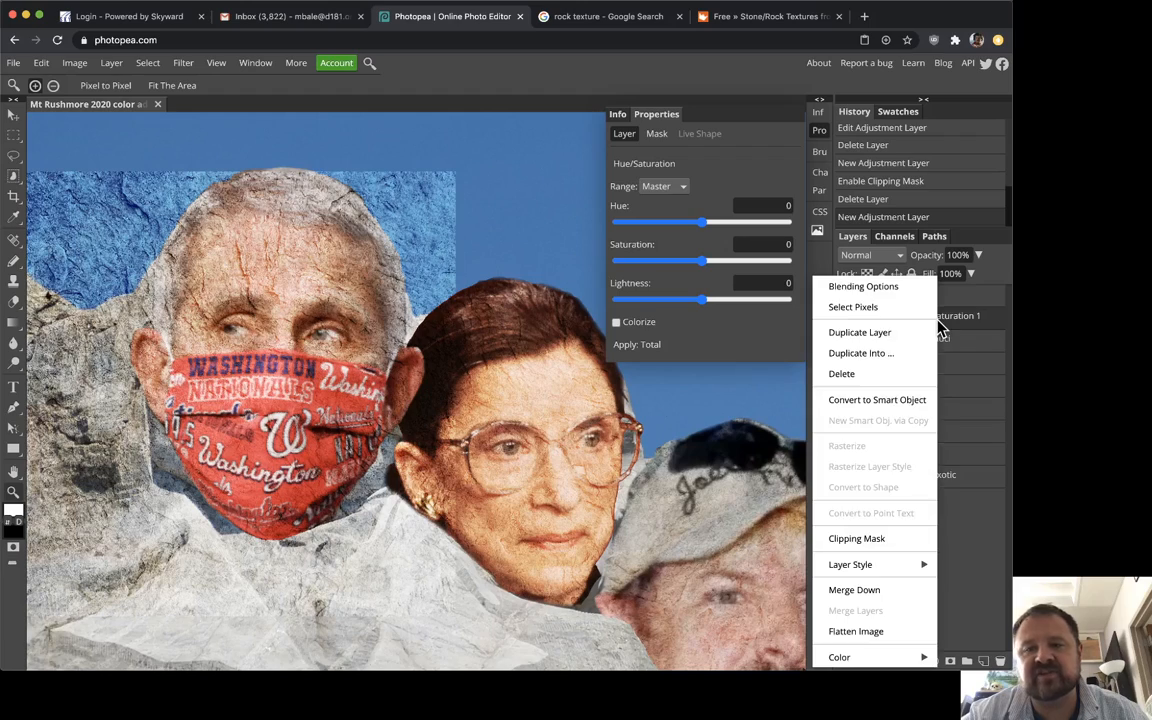
left_click(867, 538)
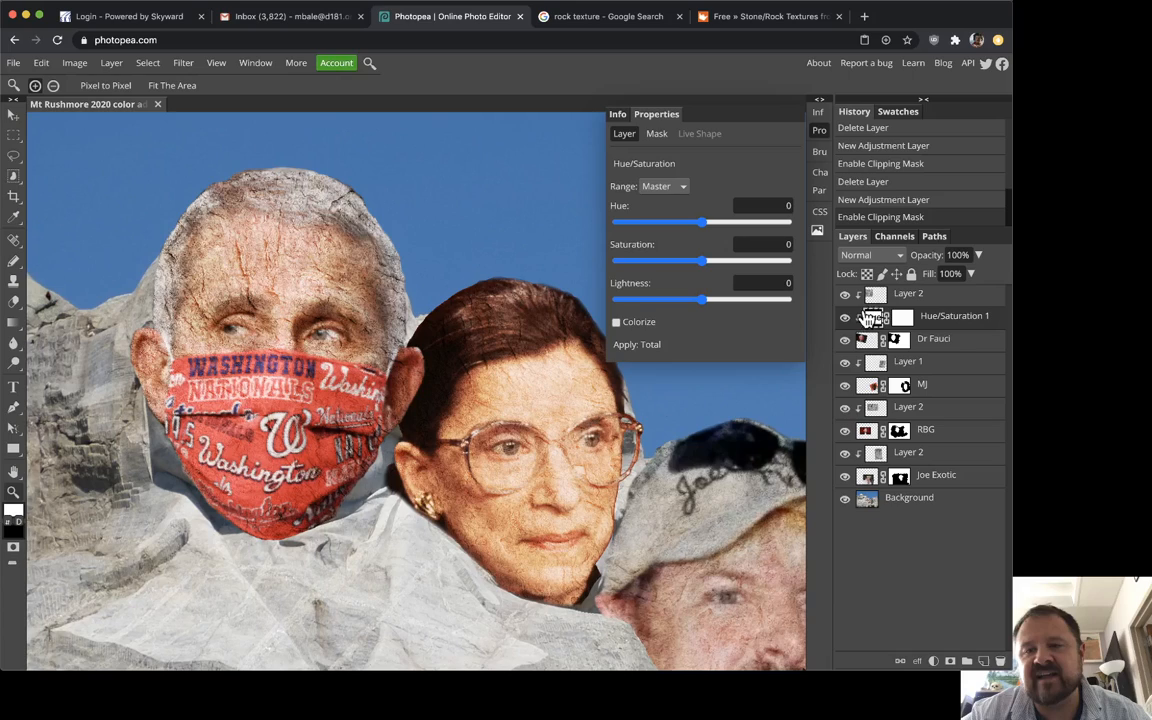
left_click_drag(873, 306, 848, 303)
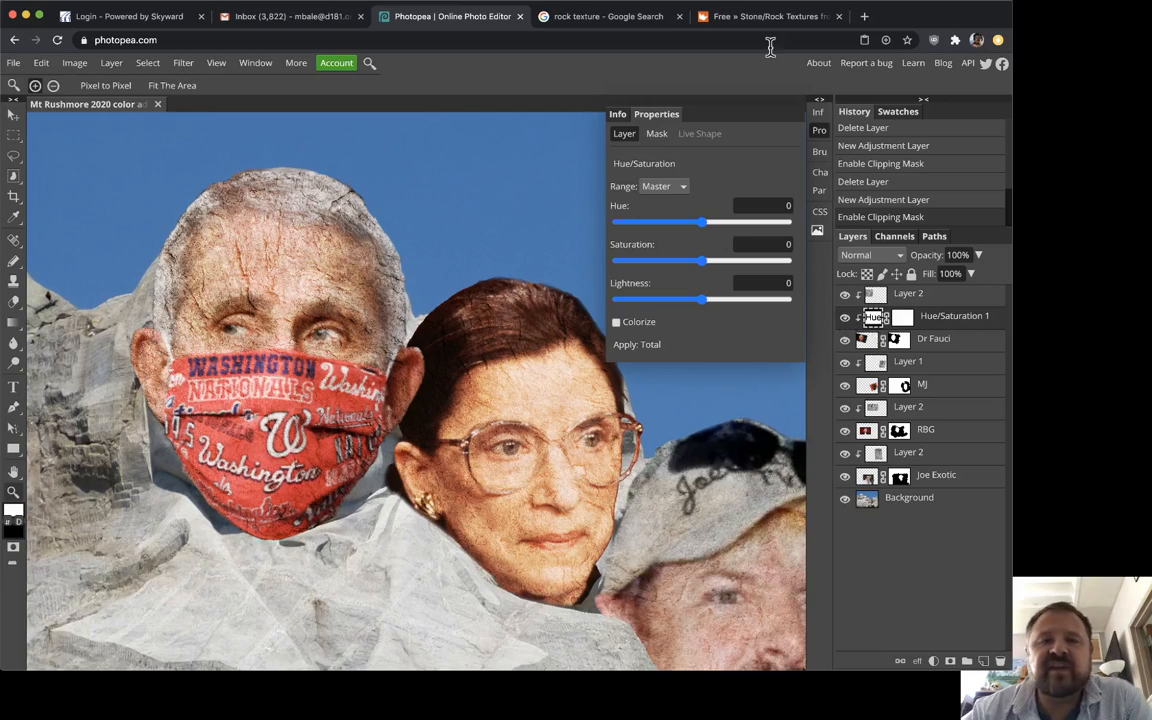
- Set the hue of Hue/Saturation 1 to -16 and its saturation to -90 to drain the colour from Dr Fauci
left_click_drag(707, 226, 769, 264)
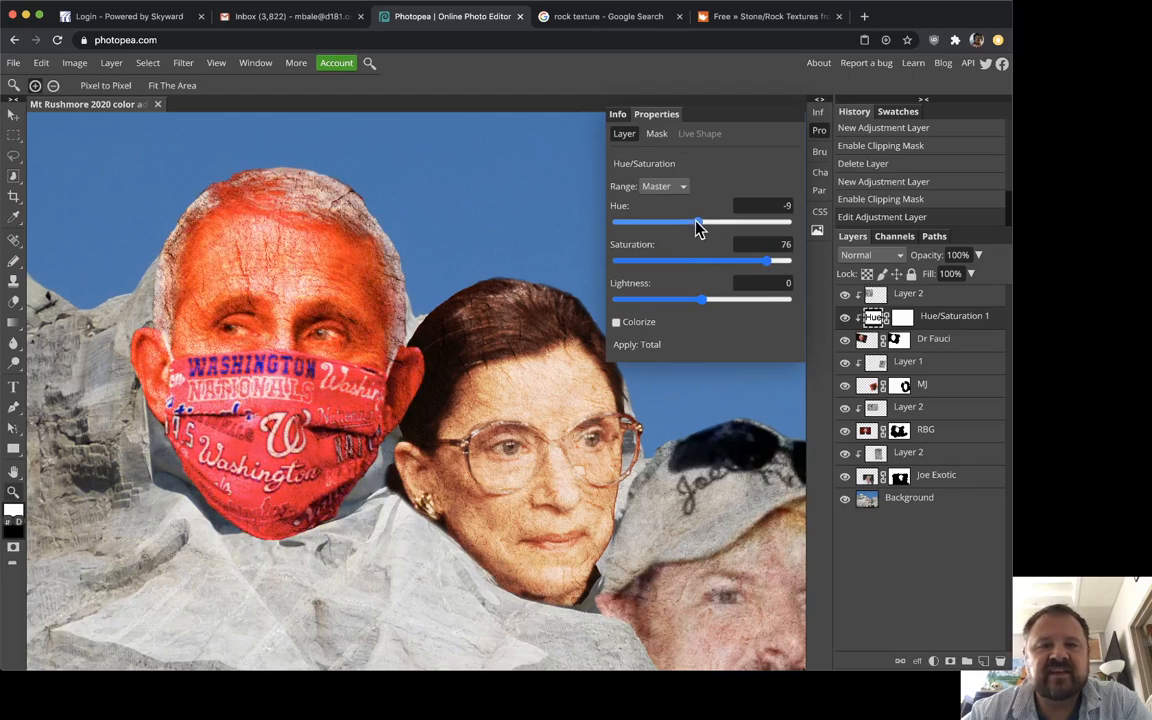
mouse_move(698, 229)
left_mouse_down()
mouse_move(722, 234)
mouse_move(617, 234)
mouse_move(797, 234)
mouse_move(695, 231)
left_mouse_up()
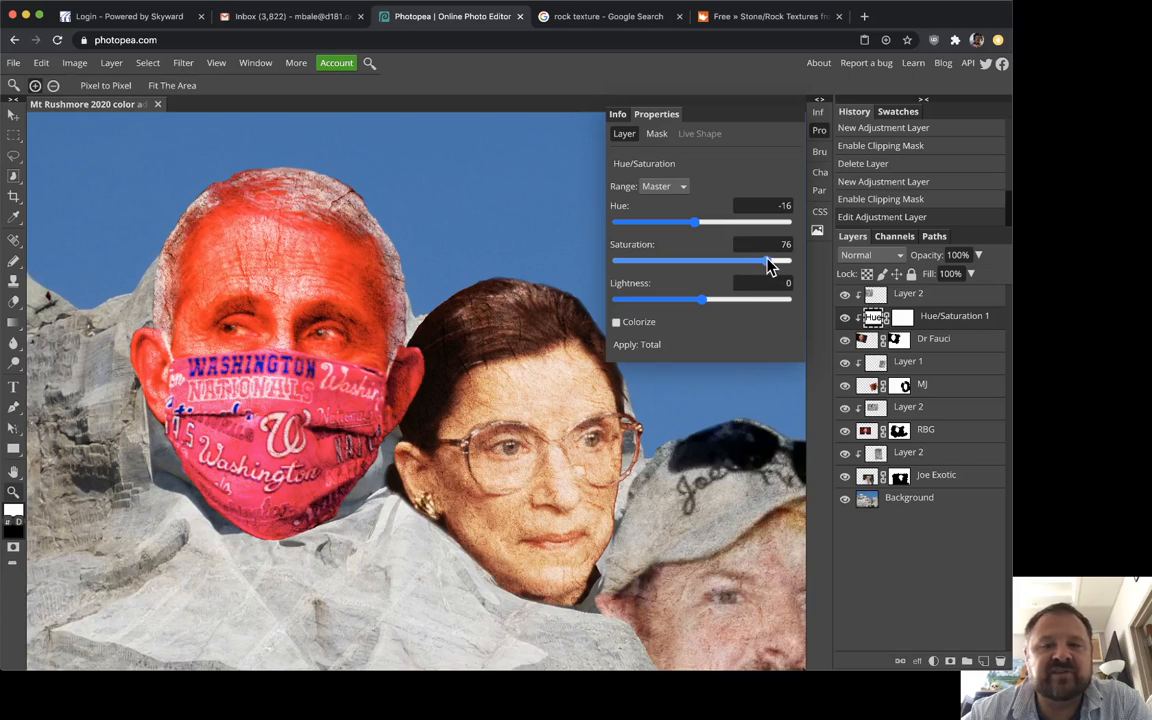
left_click_drag(737, 268, 617, 270)
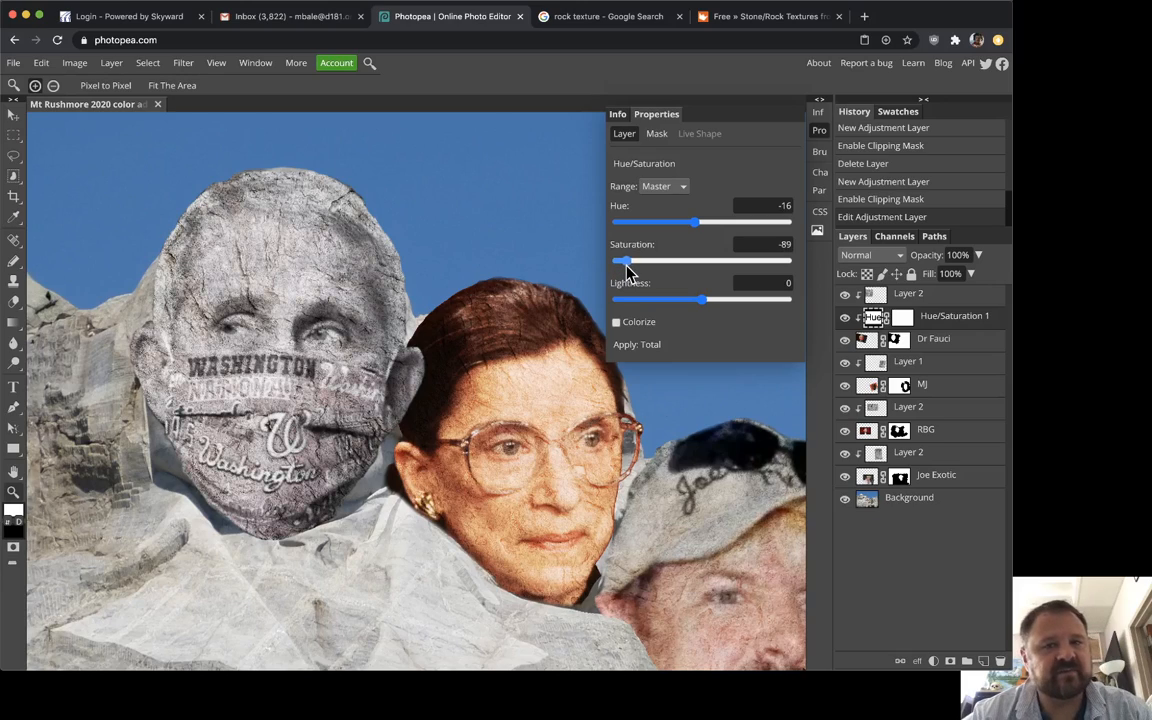
left_click_drag(627, 272, 630, 244)
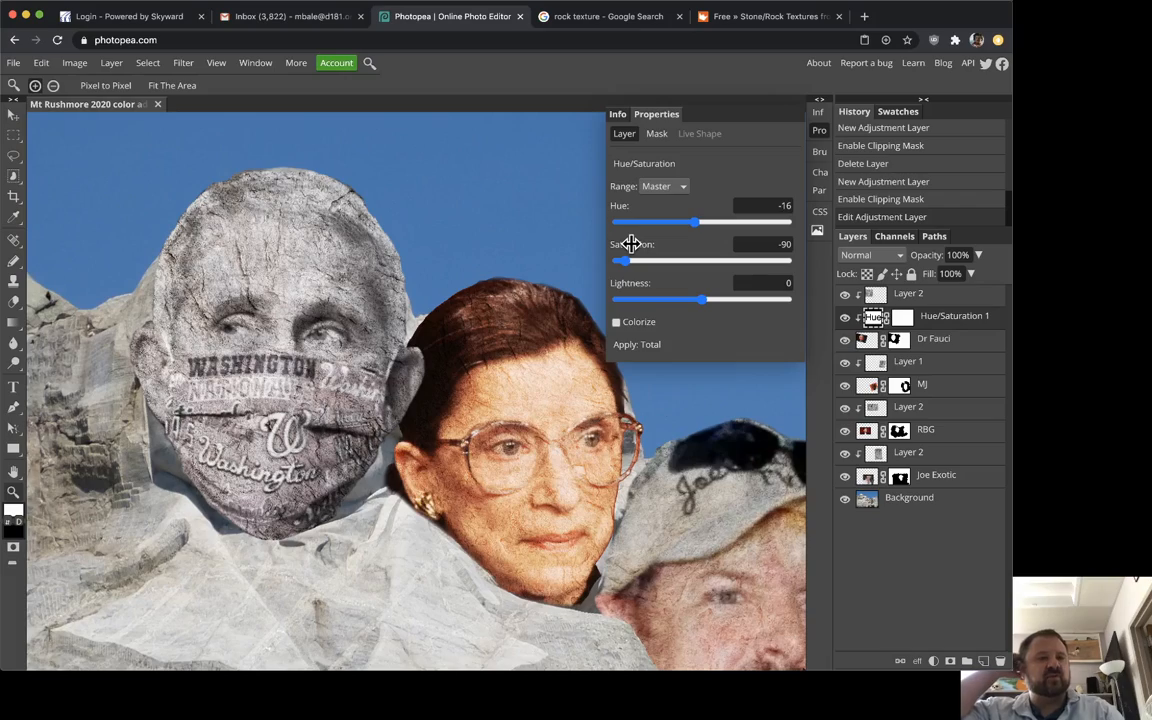
- Examine the remaining colour on Dr Fauci's mask at pixel level and against the neighbouring faces
scroll(328, 345, "up", 5)
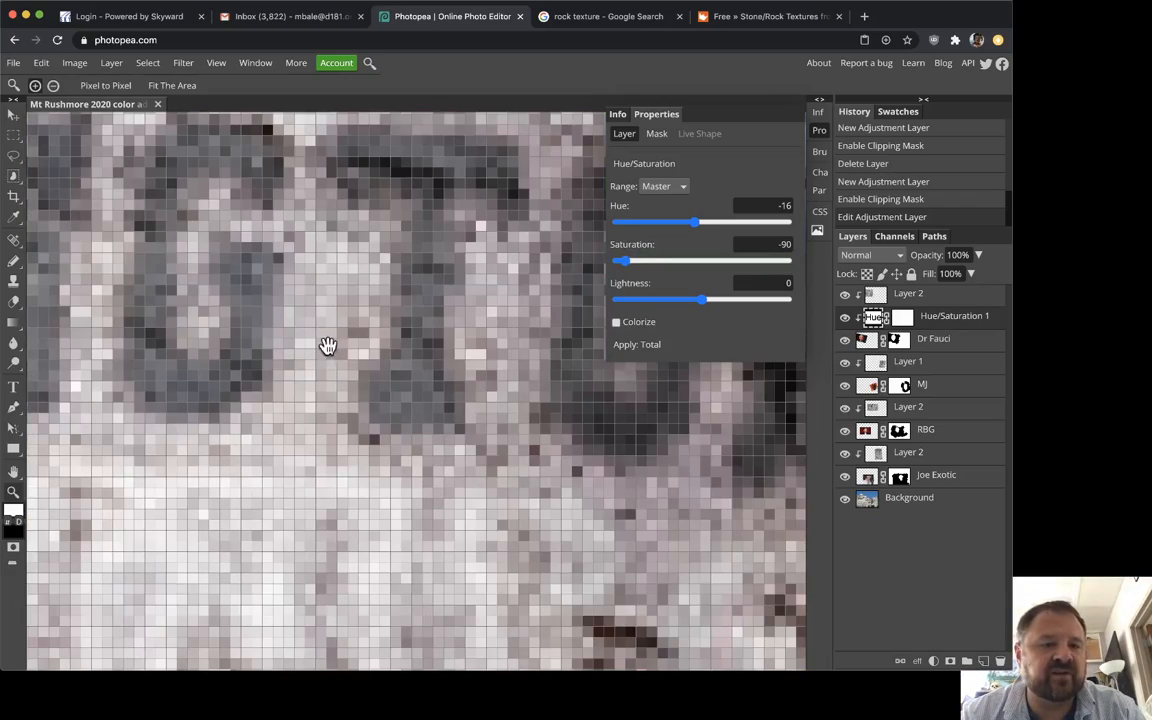
scroll(324, 347, "down", 10)
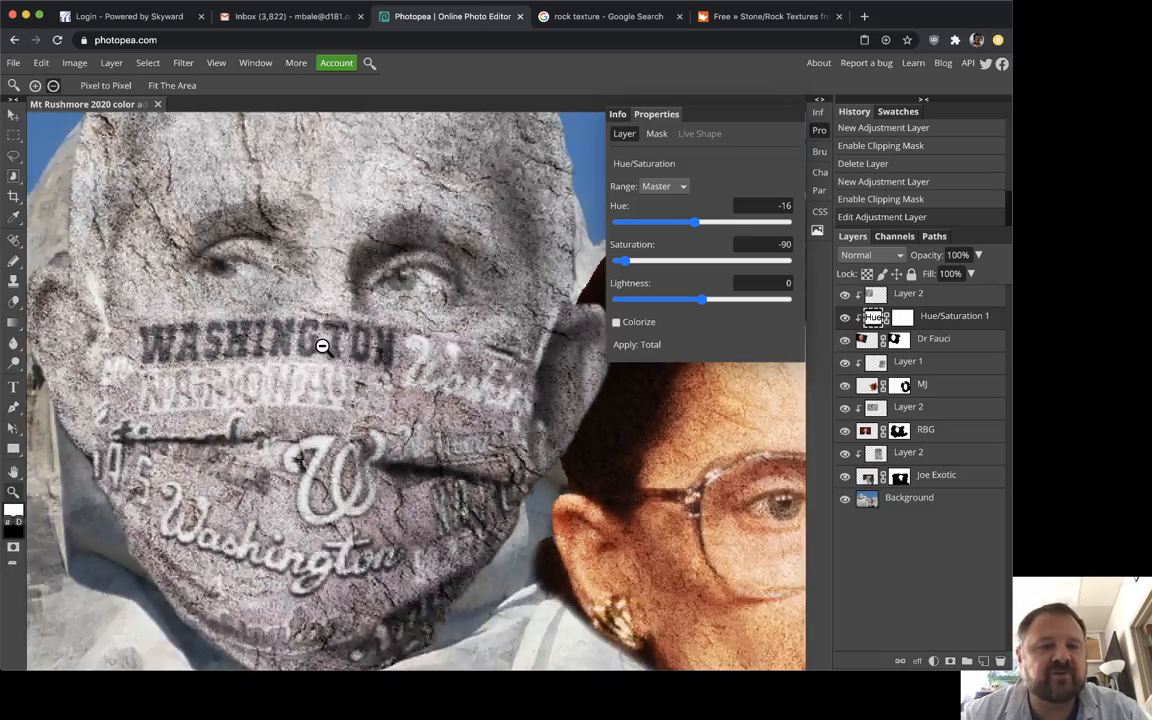
scroll(322, 345, "down", 3)
scroll(205, 292, "up", 3)
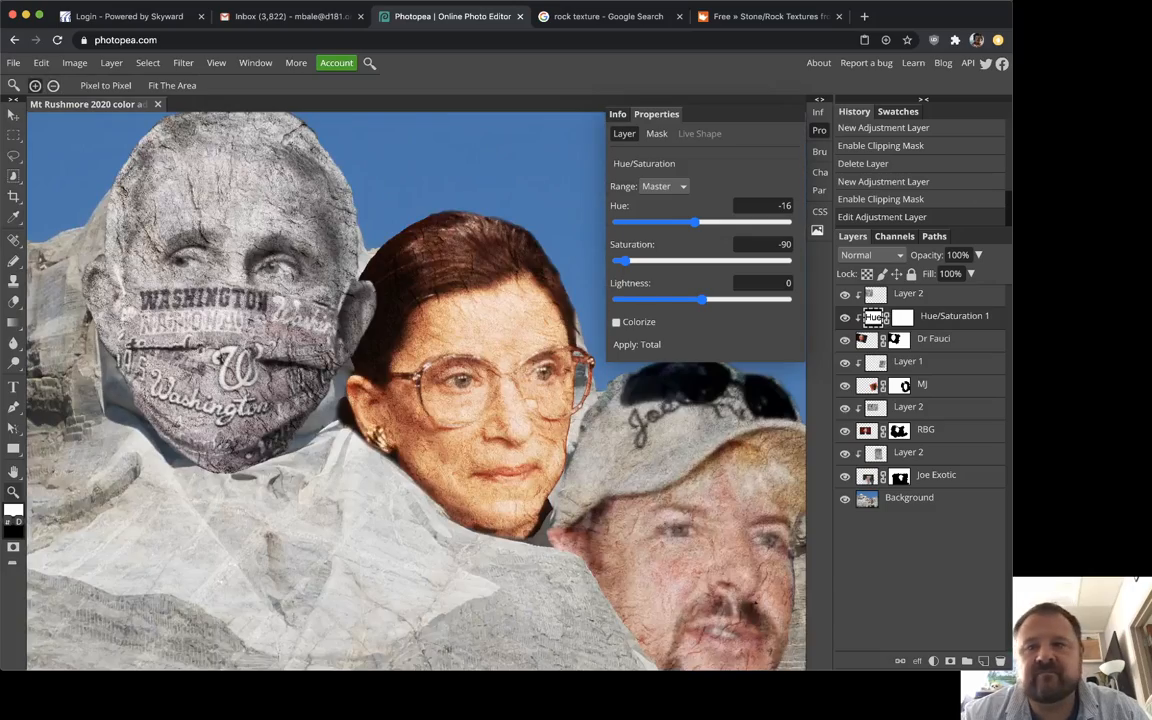
key("super+Tab")
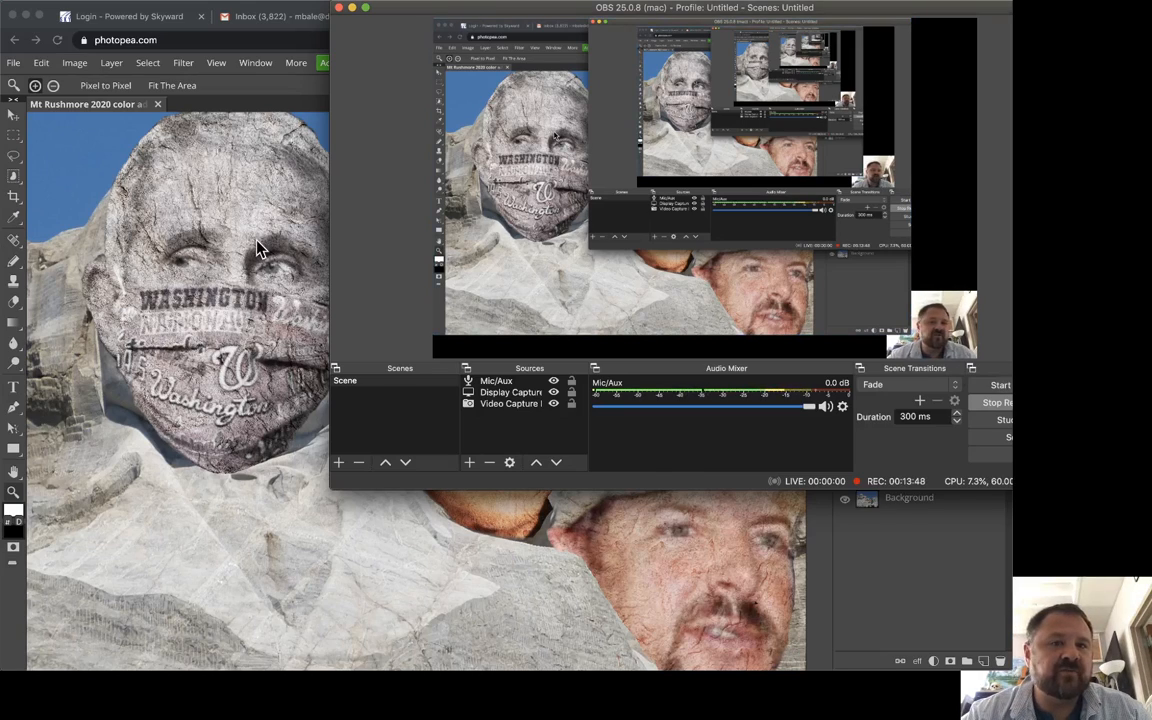
key("super+Tab")
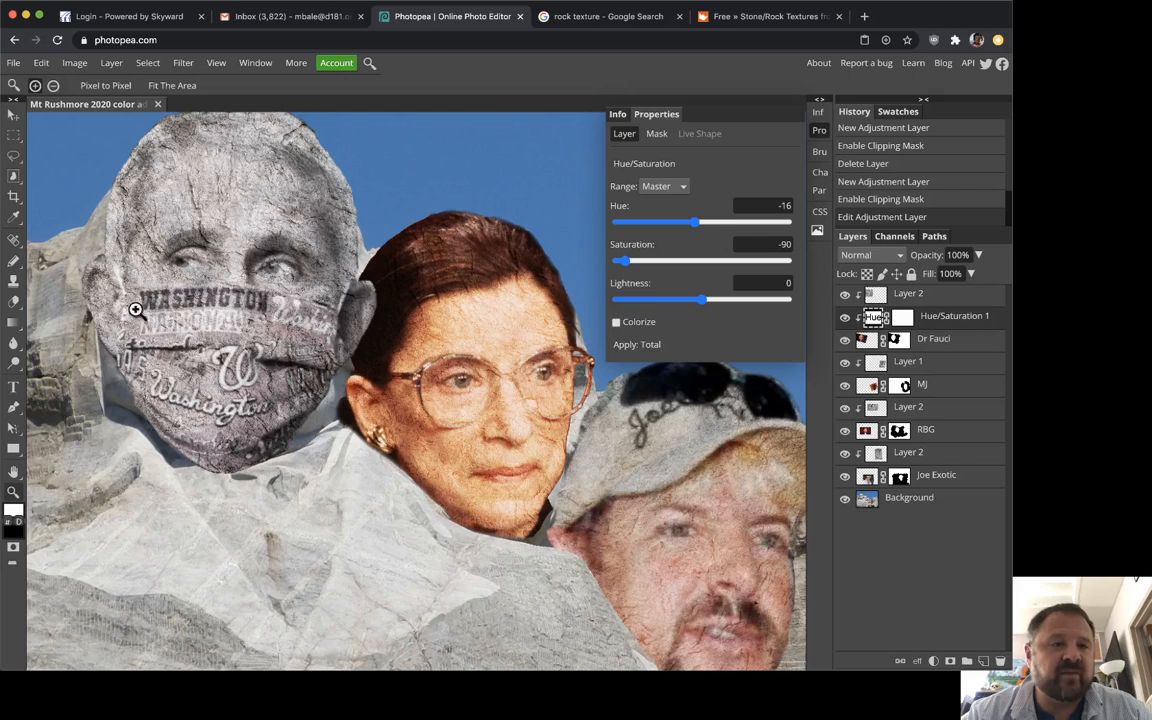
- Lower the saturation of Hue/Saturation 1 to -100 so Dr Fauci's face and mask are fully grey
left_click_drag(188, 226, 201, 251)
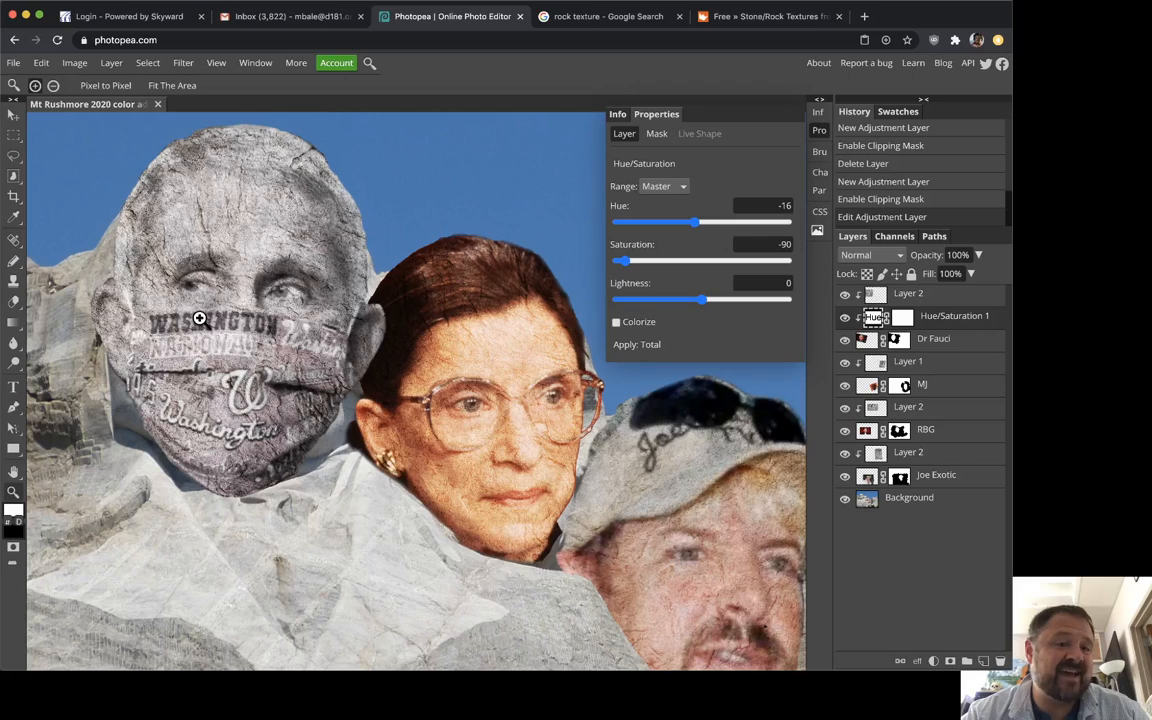
scroll(226, 424, "left", 5)
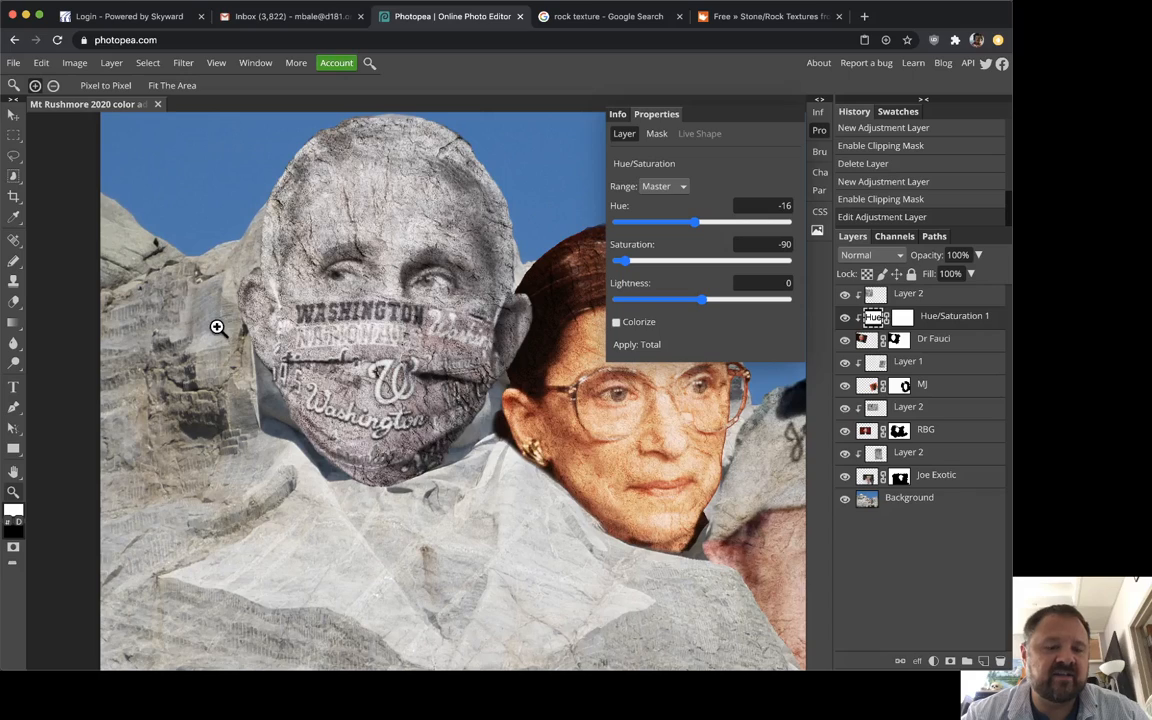
left_click_drag(216, 326, 195, 360)
left_click_drag(620, 261, 614, 261)
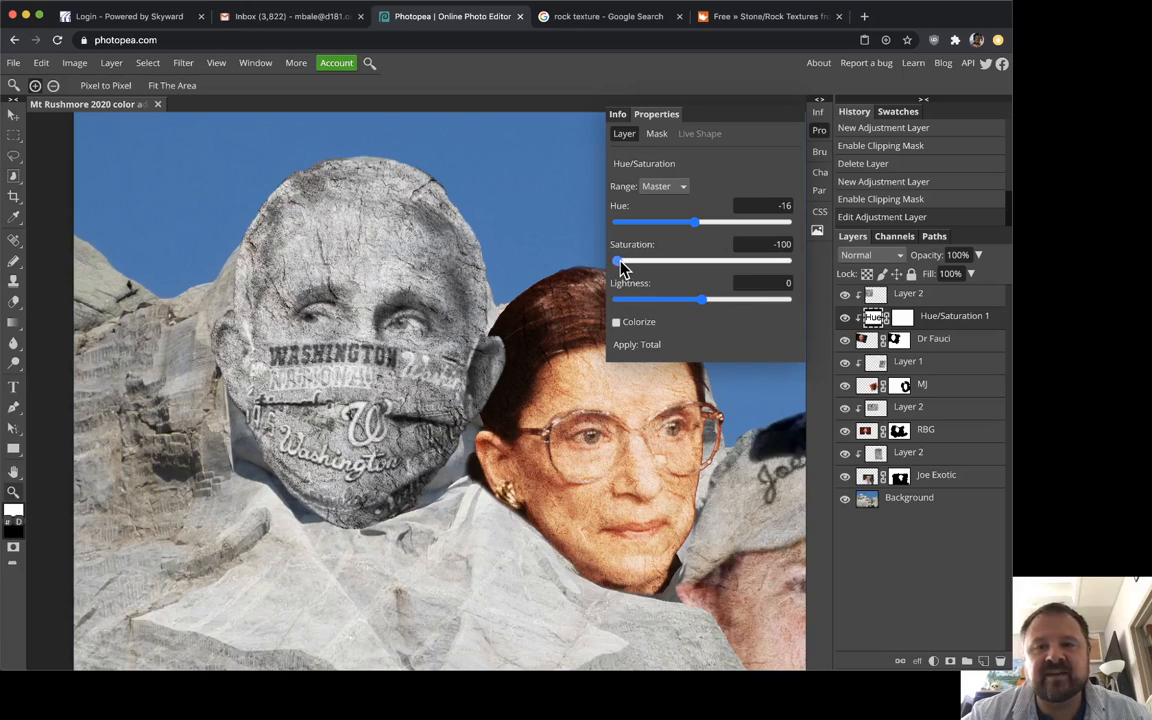
- Set the saturation of Hue/Saturation 1 to -80 and its hue to 32 so Dr Fauci matches the warm stone tone
left_click_drag(623, 261, 648, 268)
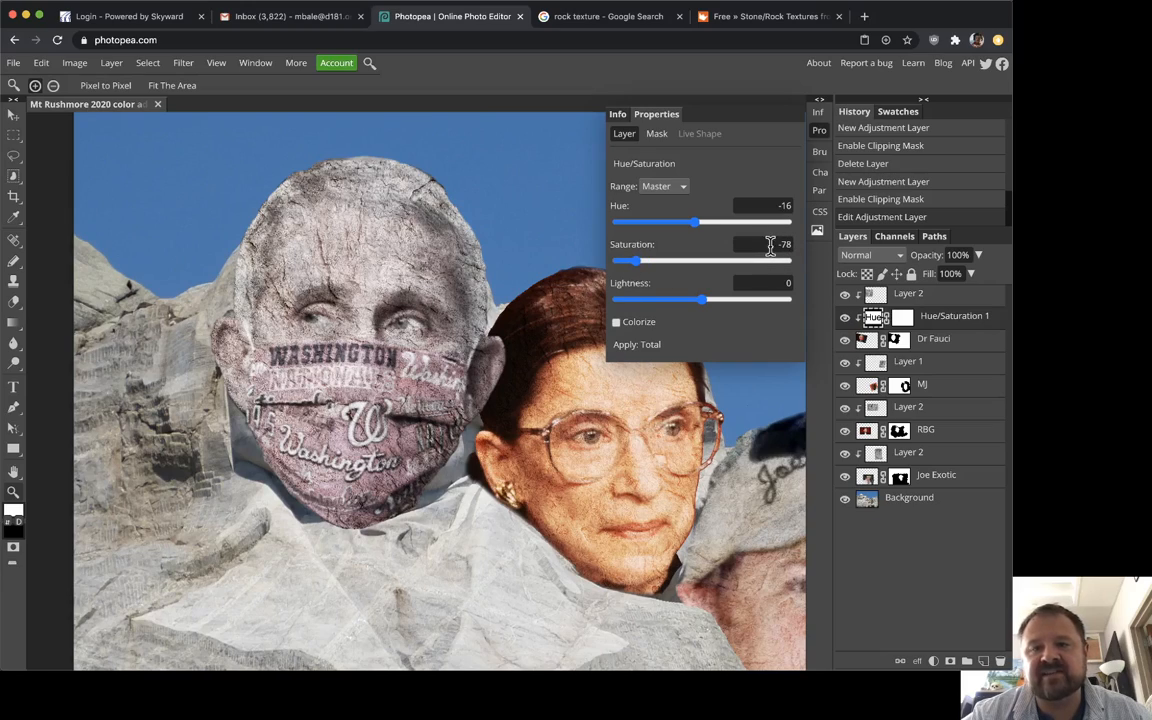
left_click_drag(639, 268, 636, 269)
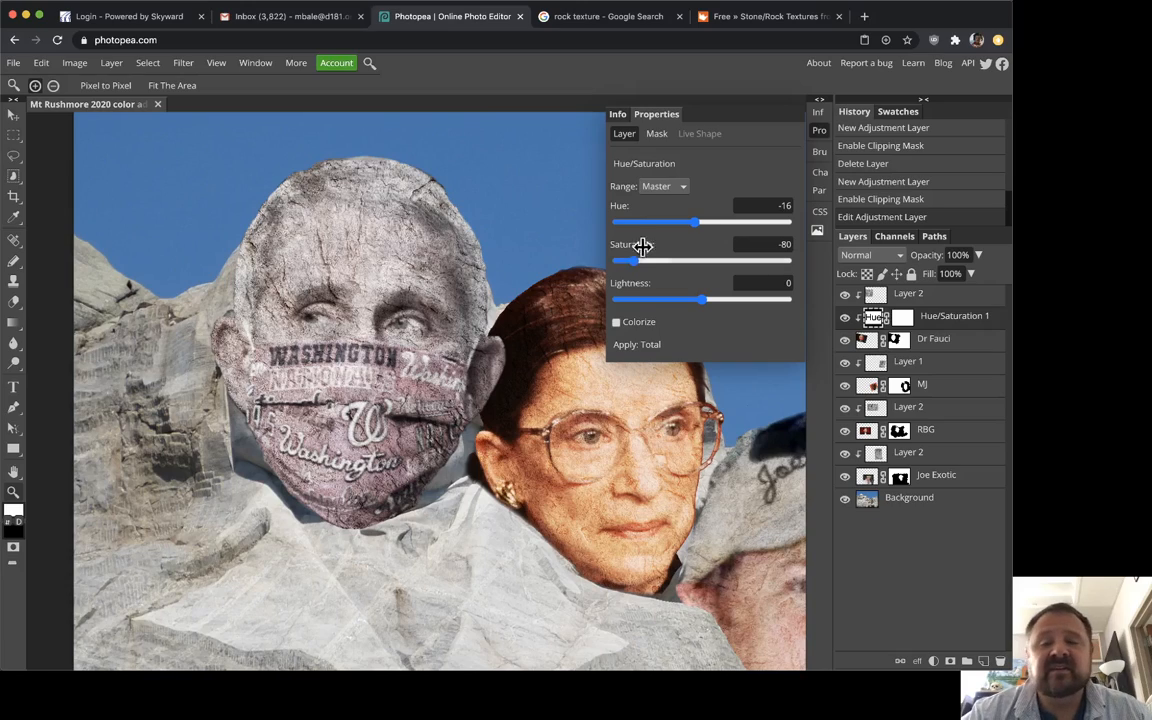
mouse_move(688, 230)
left_mouse_down()
mouse_move(605, 233)
mouse_move(698, 235)
left_mouse_up()
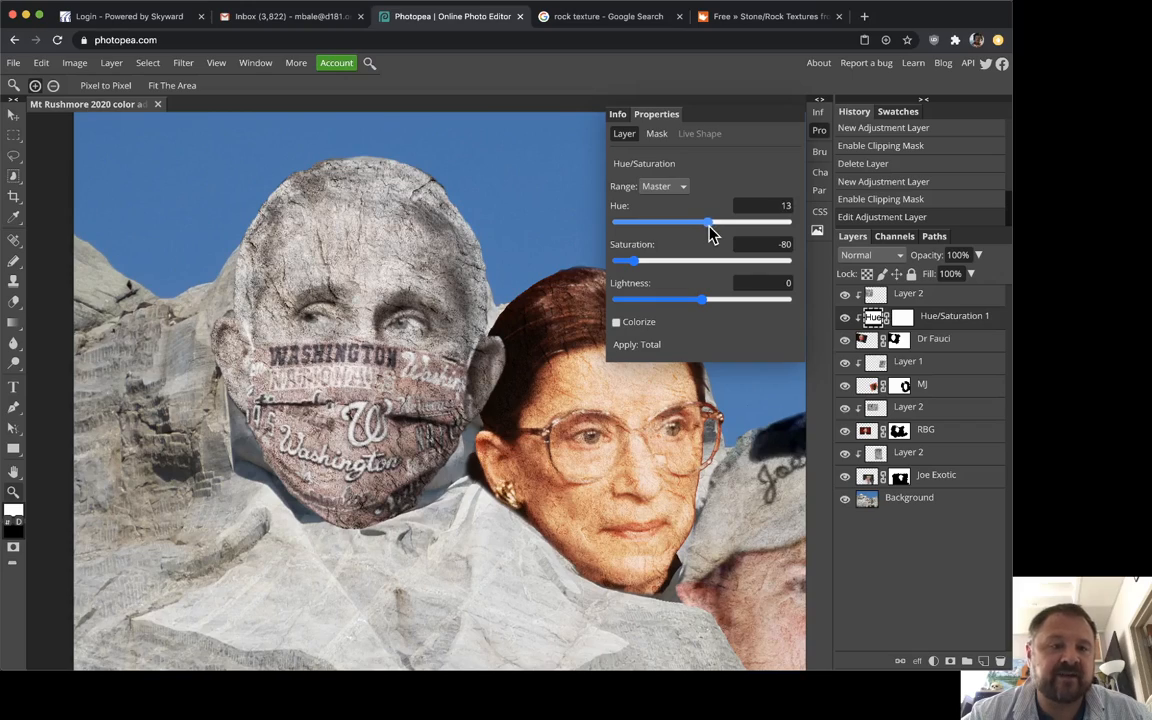
left_click_drag(706, 233, 722, 233)
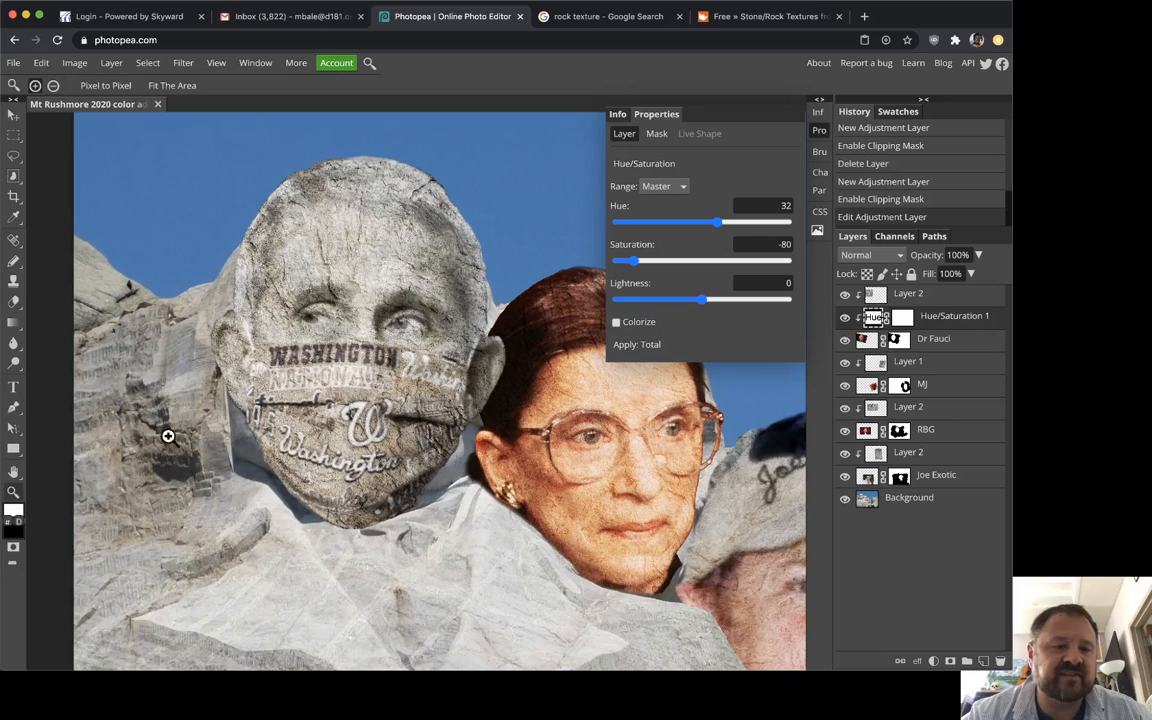
- Add a Hue/Saturation adjustment layer directly above RBG and turn it into a clipping mask on that layer
left_click(387, 421, "alt")
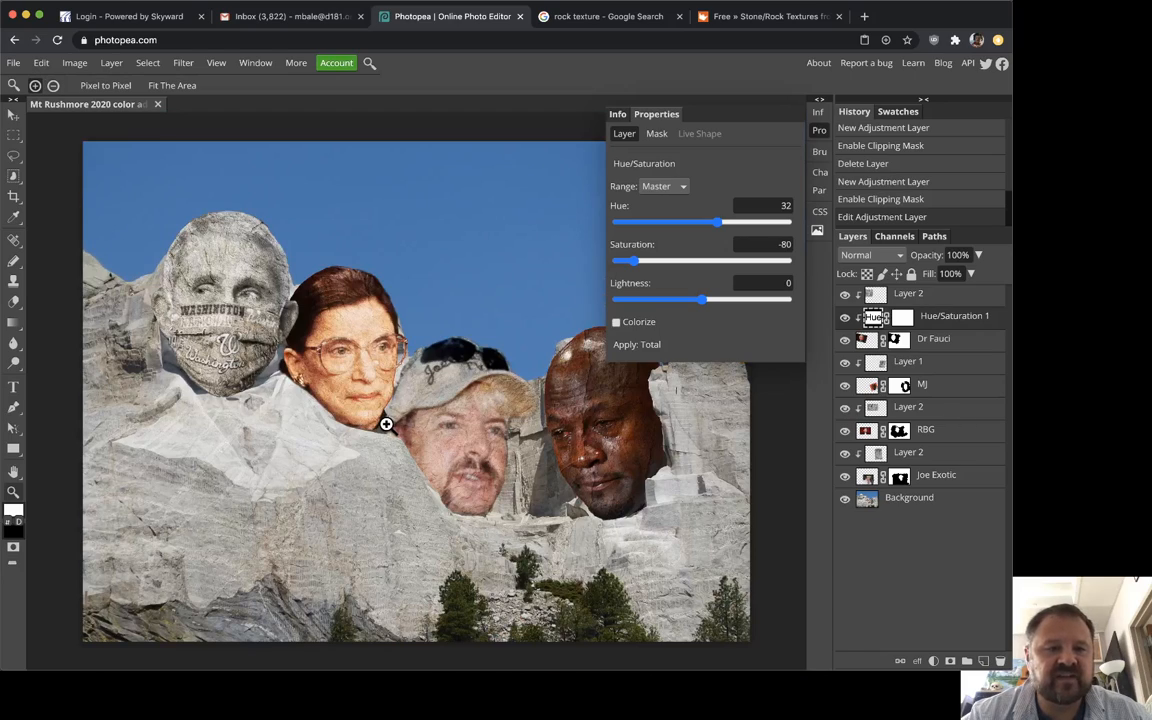
left_click(386, 337)
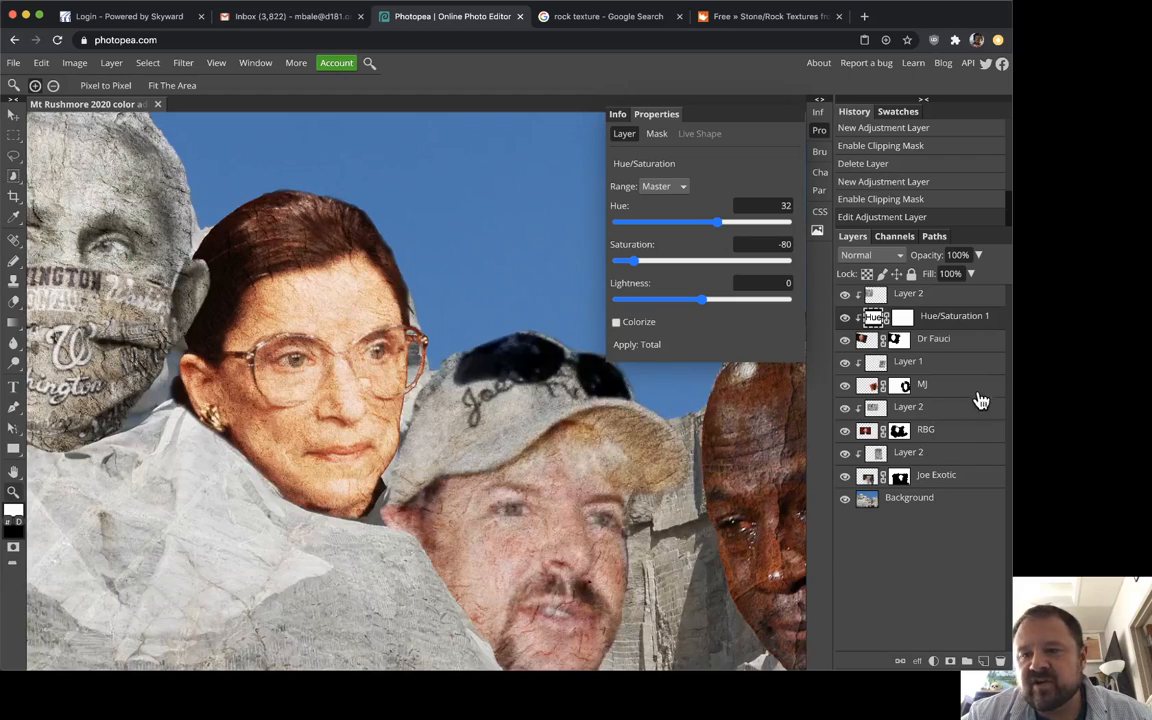
left_click(870, 433)
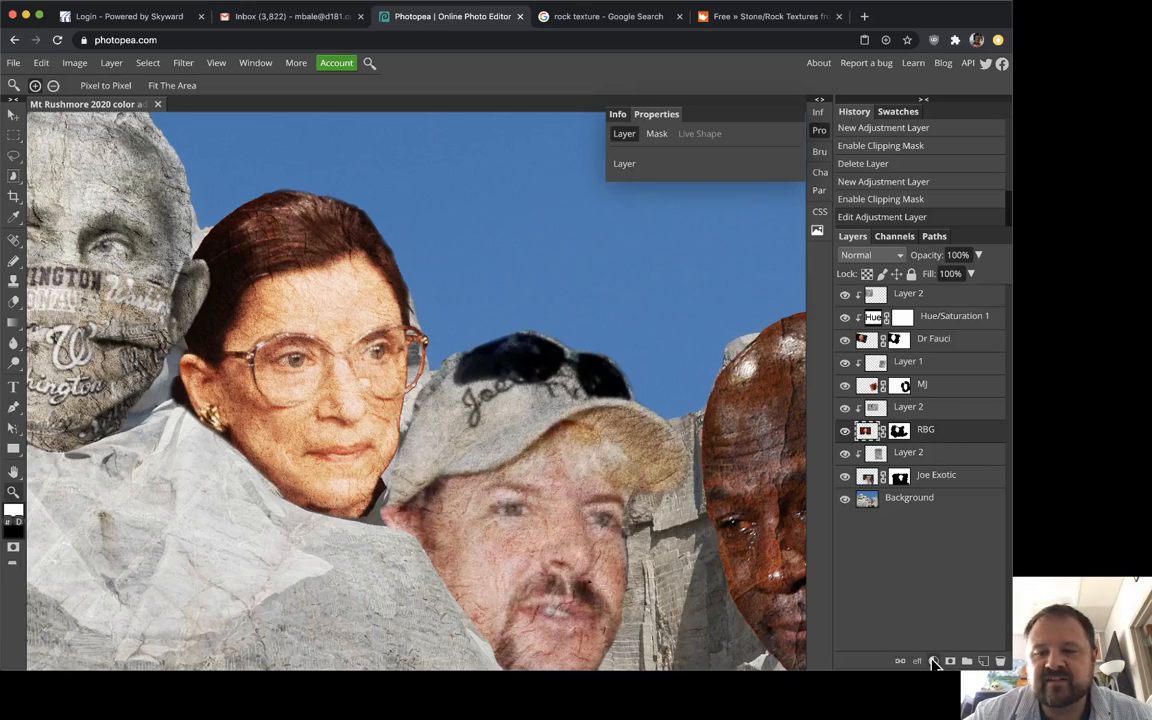
left_click(932, 662)
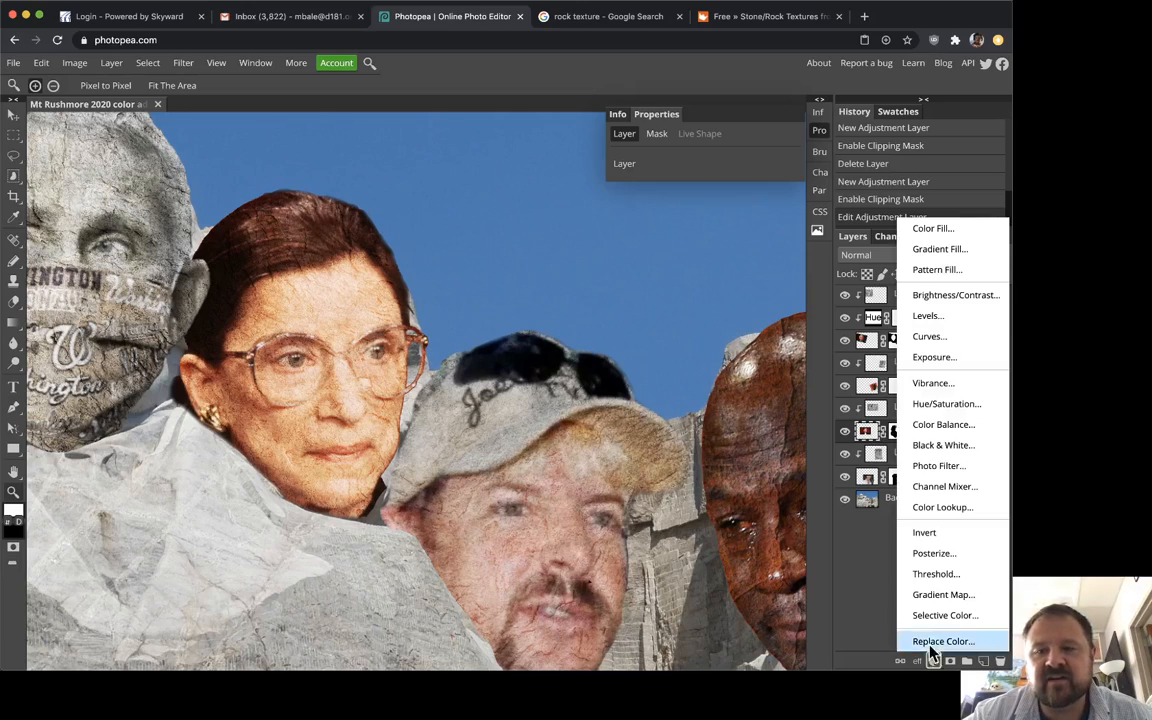
left_click(957, 406)
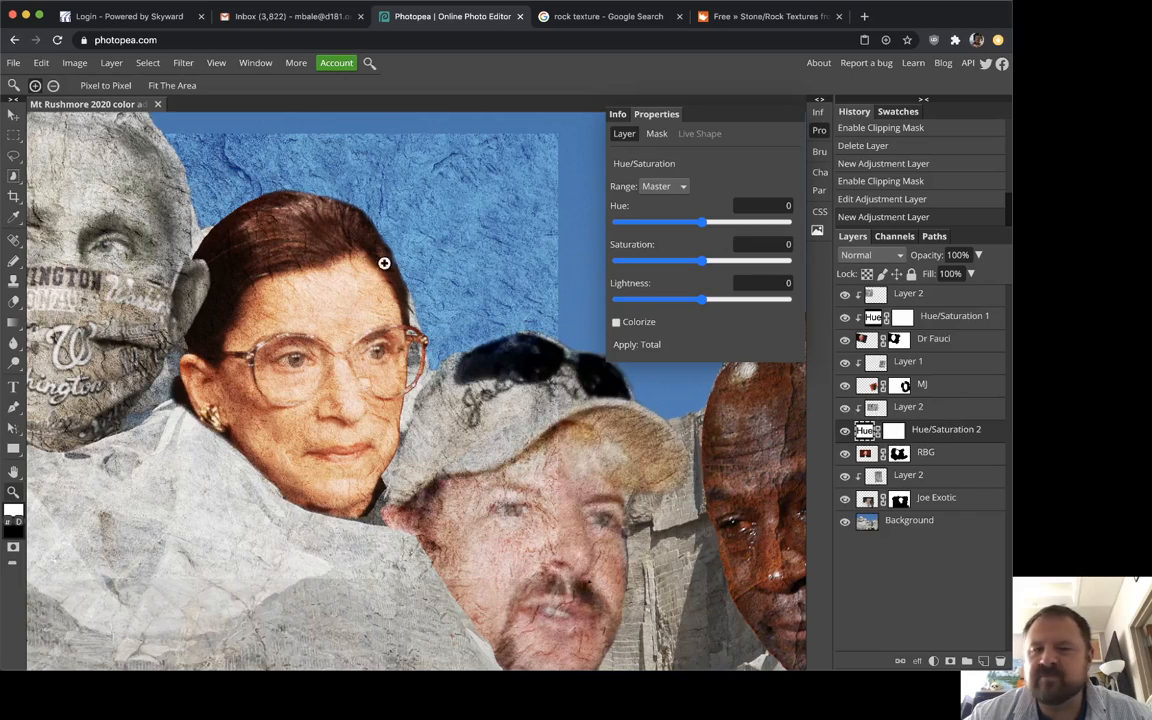
right_click(953, 438)
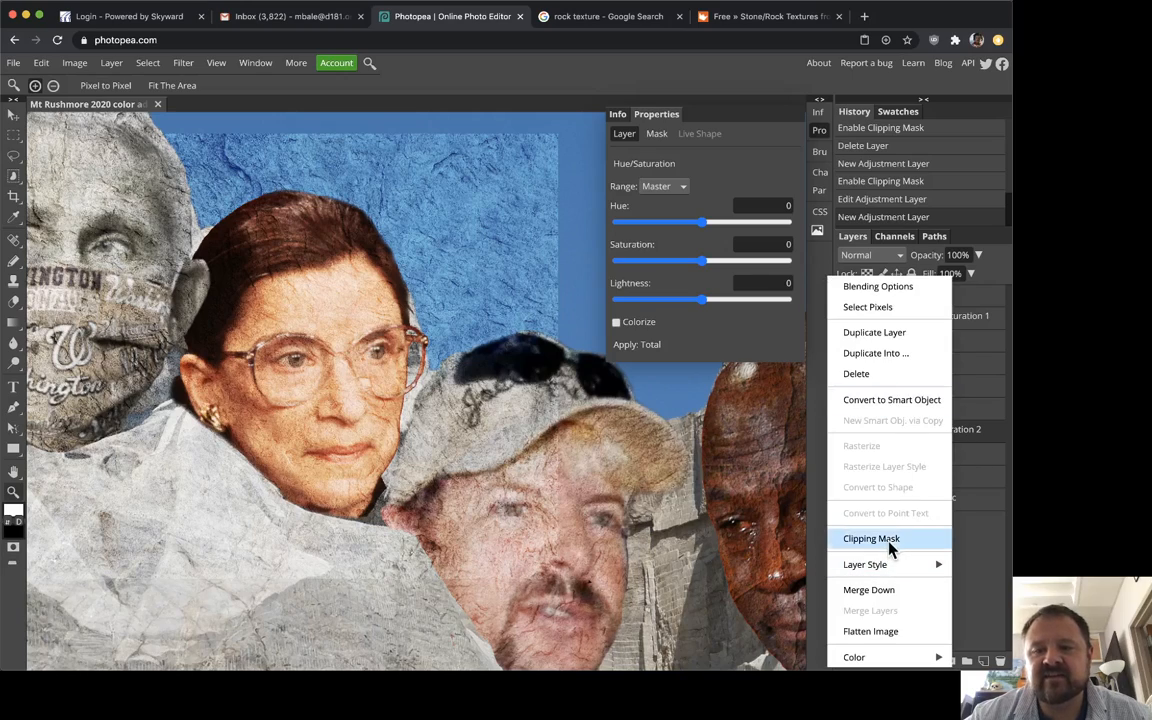
left_click(889, 542)
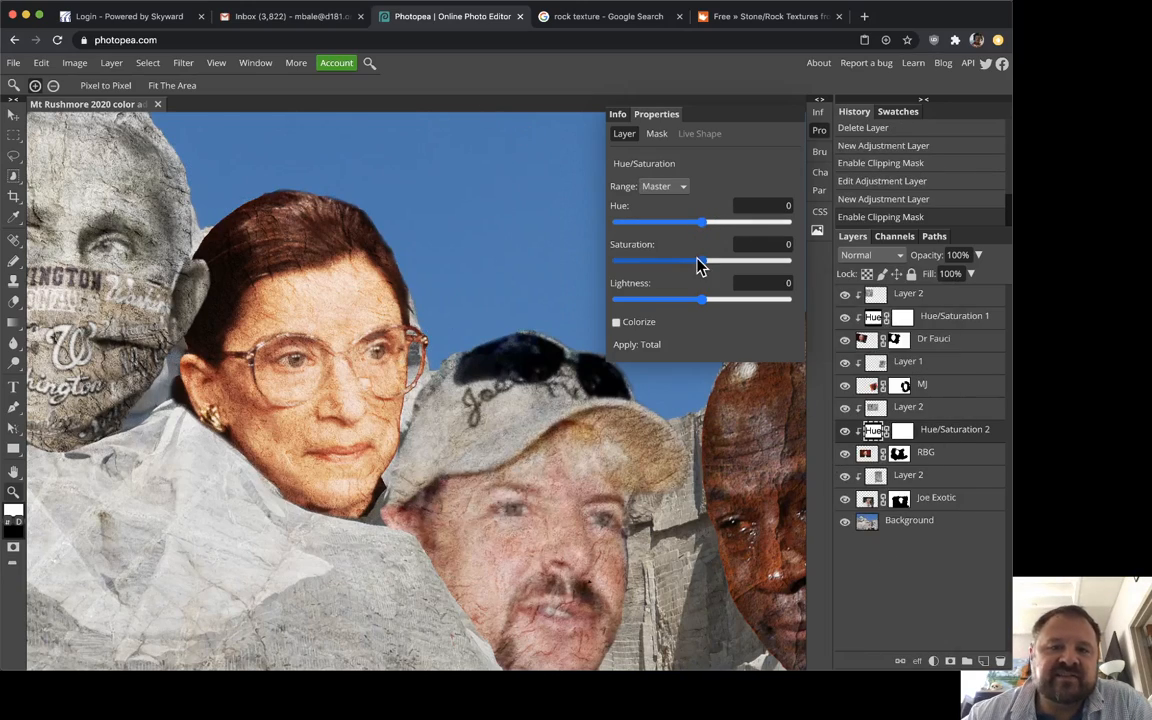
- Set the saturation of RBG's Hue/Saturation adjustment to -81 and its hue to 2
left_click_drag(702, 262, 606, 274)
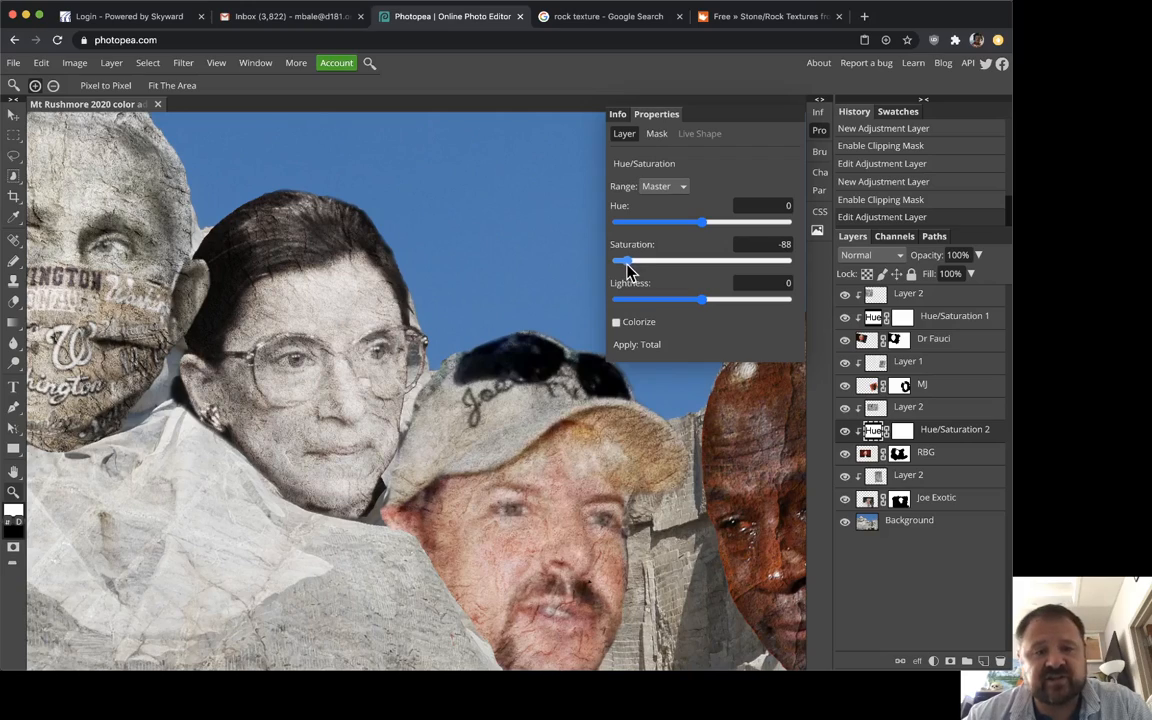
mouse_move(632, 271)
left_mouse_down()
mouse_move(643, 272)
mouse_move(622, 268)
mouse_move(632, 270)
left_mouse_up()
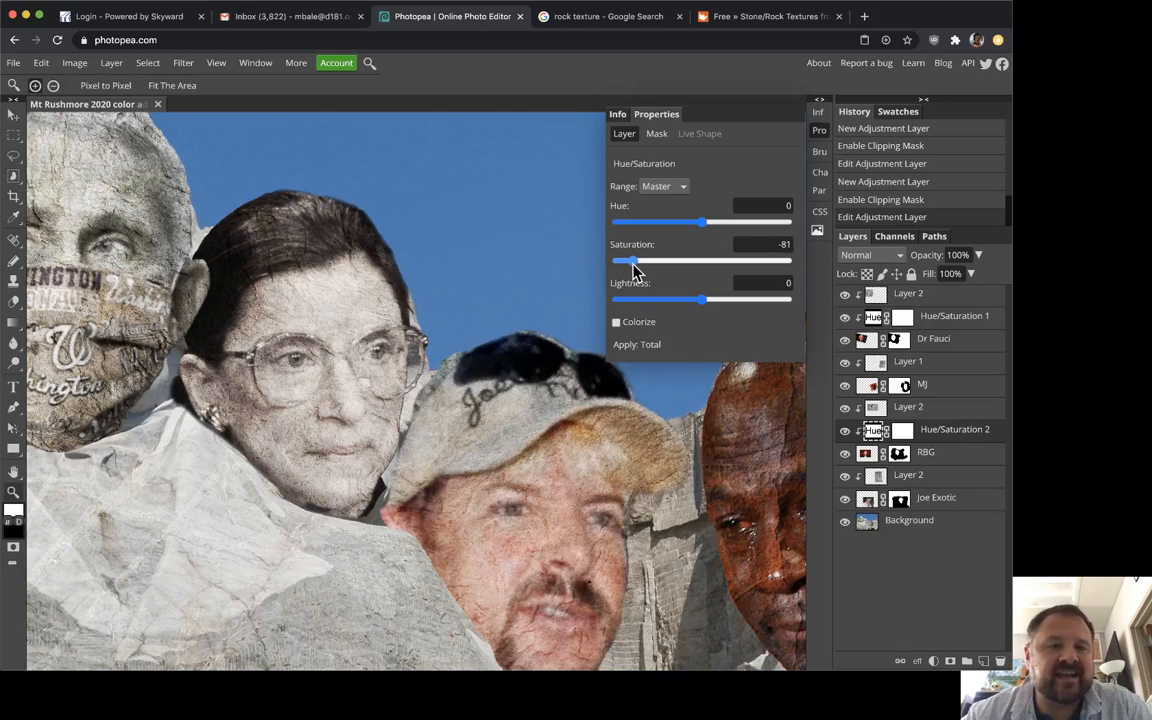
mouse_move(703, 224)
left_mouse_down()
mouse_move(746, 237)
mouse_move(671, 232)
mouse_move(701, 232)
left_mouse_up()
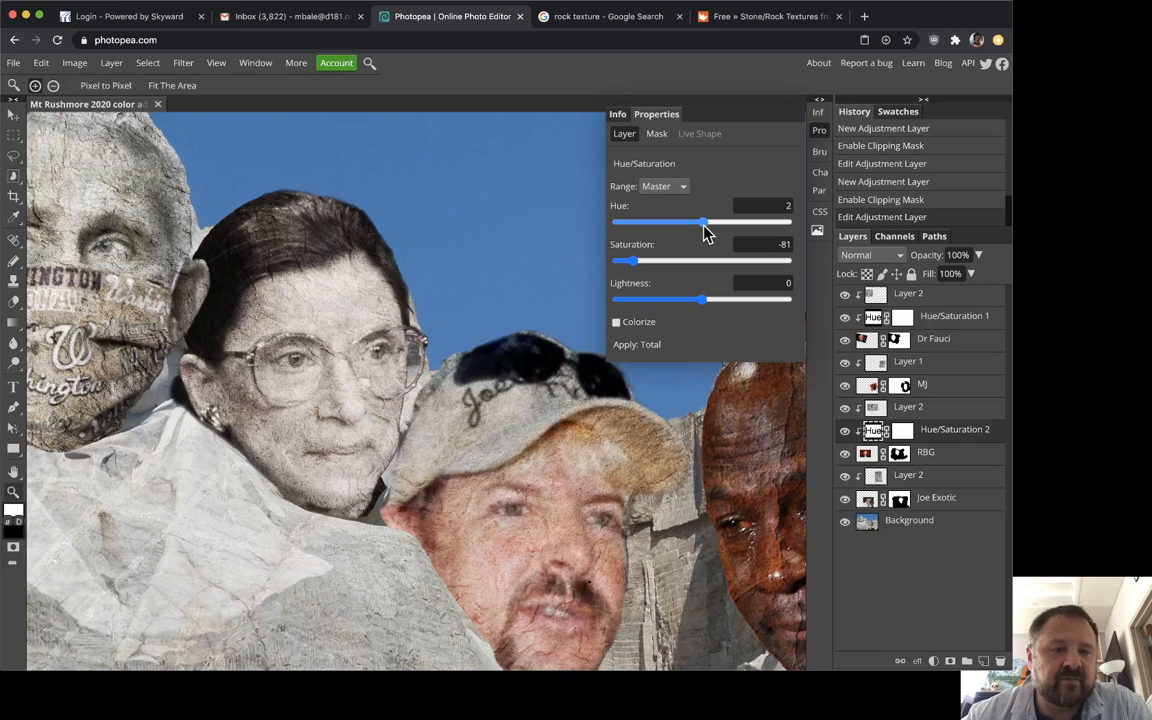
- Add a Hue/Saturation adjustment layer directly above Joe Exotic and turn it into a clipping mask on that layer
scroll(345, 385, "down", 10)
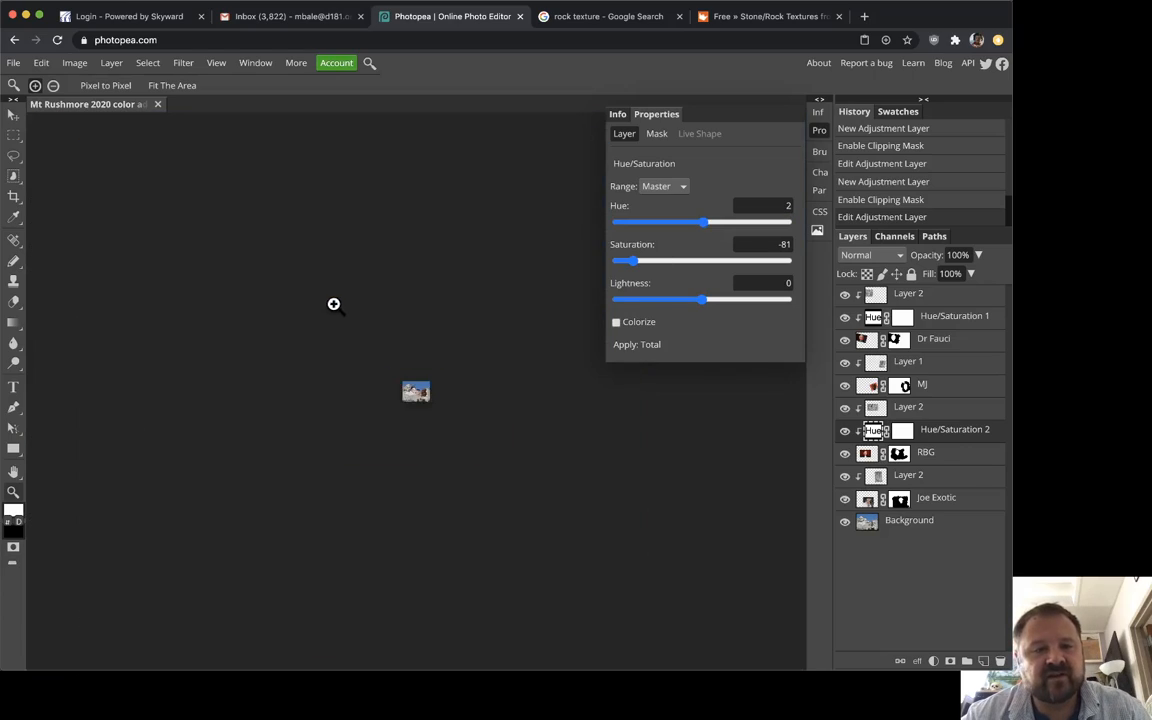
scroll(413, 392, "up", 10)
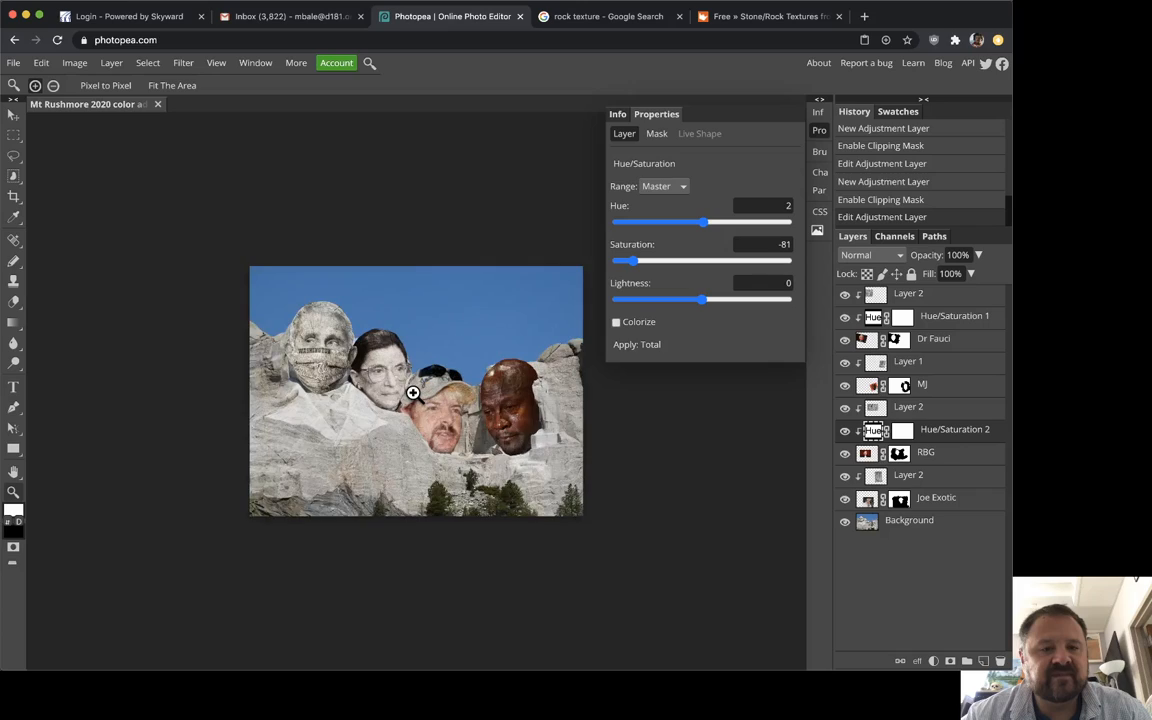
scroll(398, 390, "up", 2)
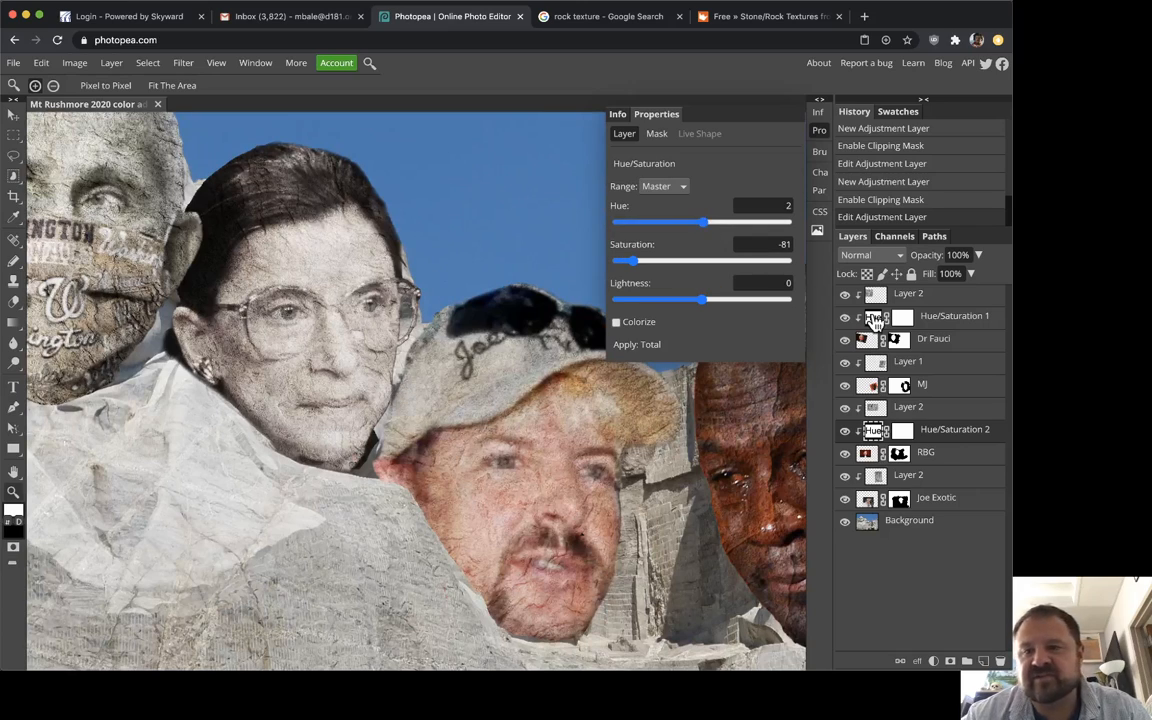
left_click(874, 508)
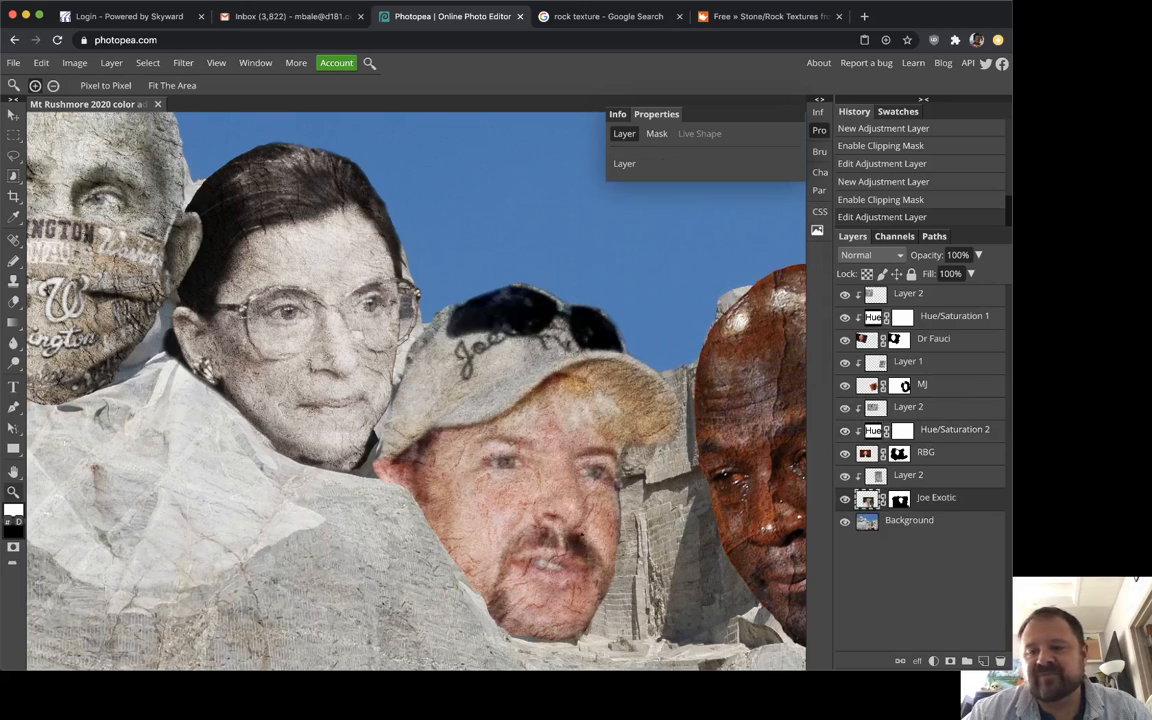
left_click(933, 661)
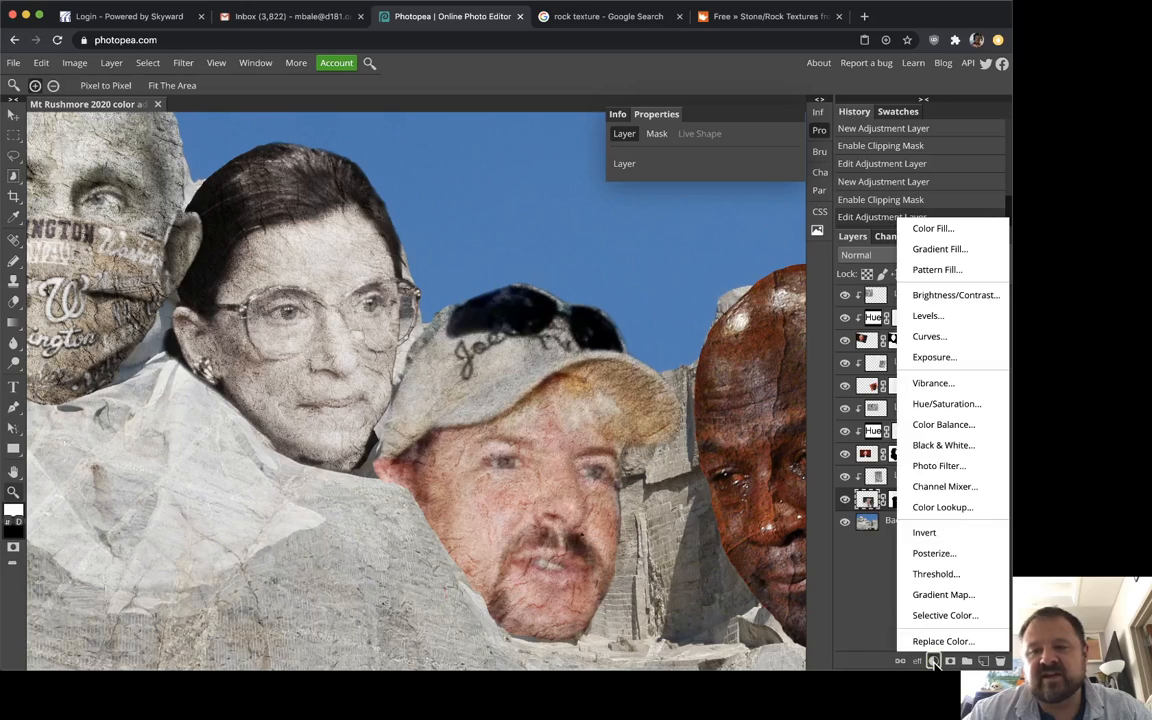
left_click(959, 406)
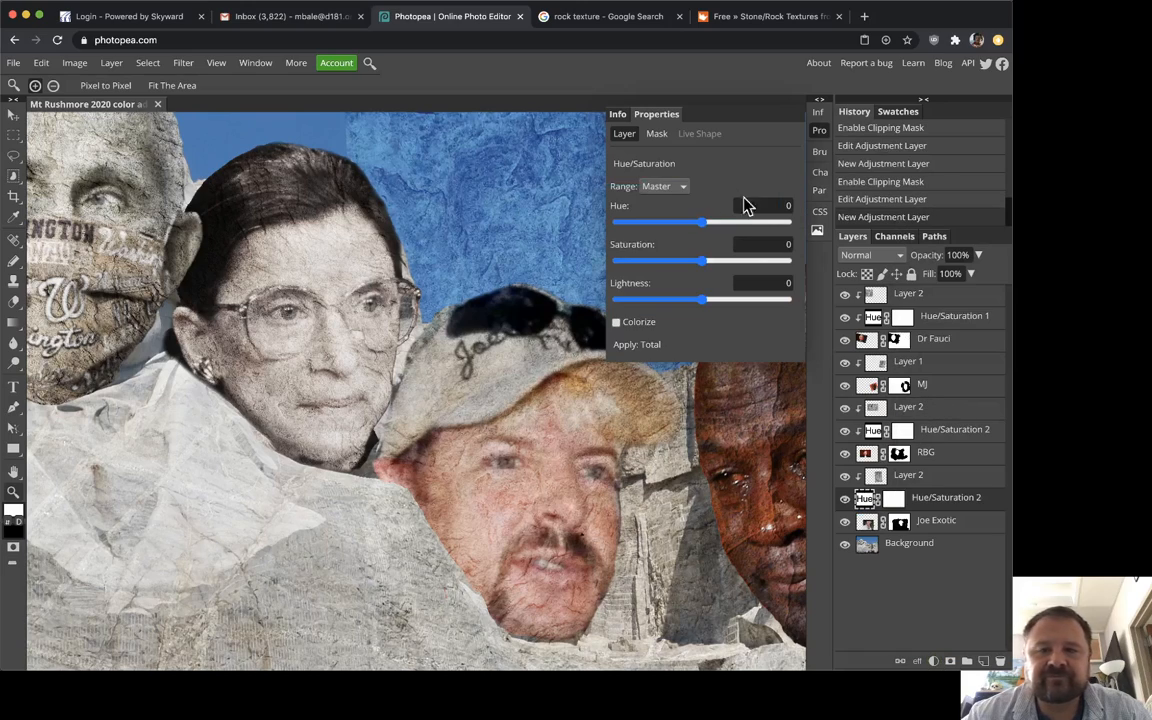
right_click(960, 507)
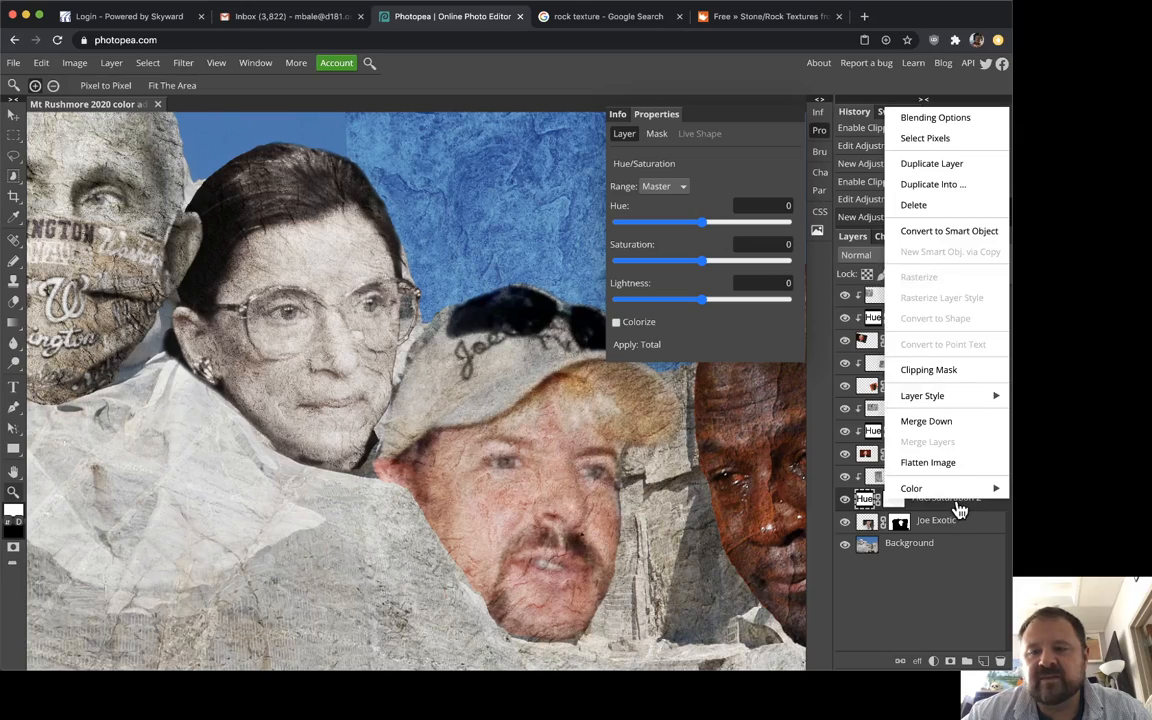
left_click(928, 370)
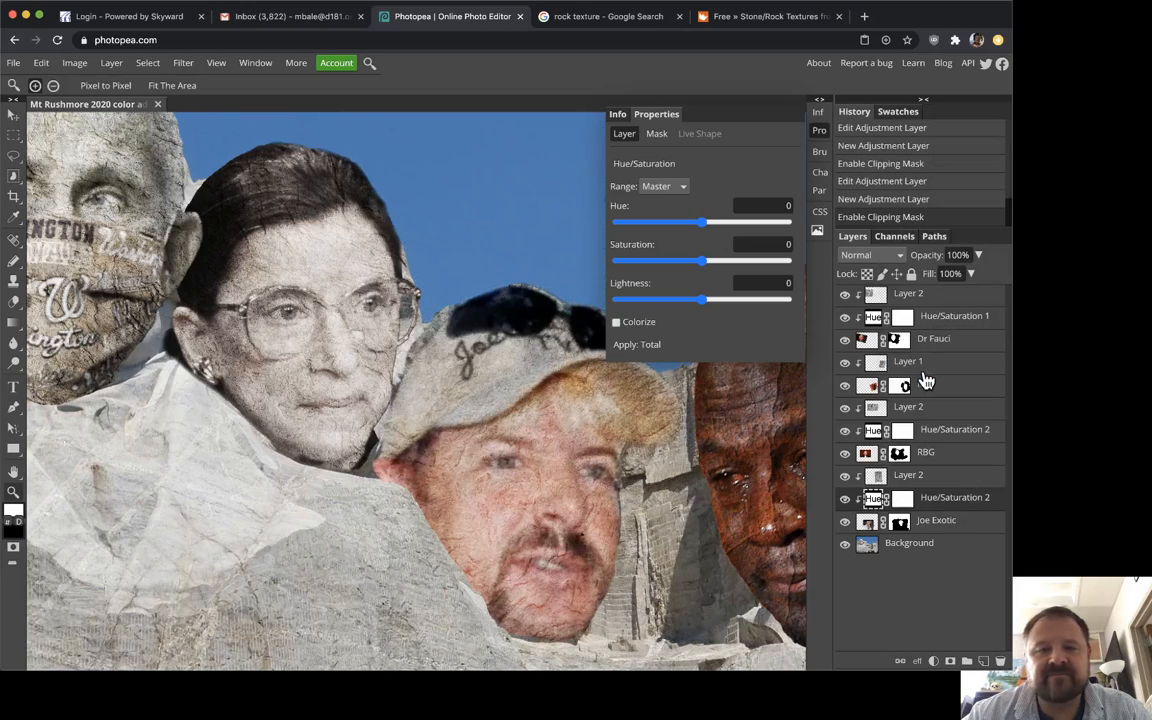
- Set the saturation of Joe Exotic's Hue/Saturation adjustment to -80 and its hue to 4
left_click(703, 262)
left_click_drag(701, 264, 636, 268)
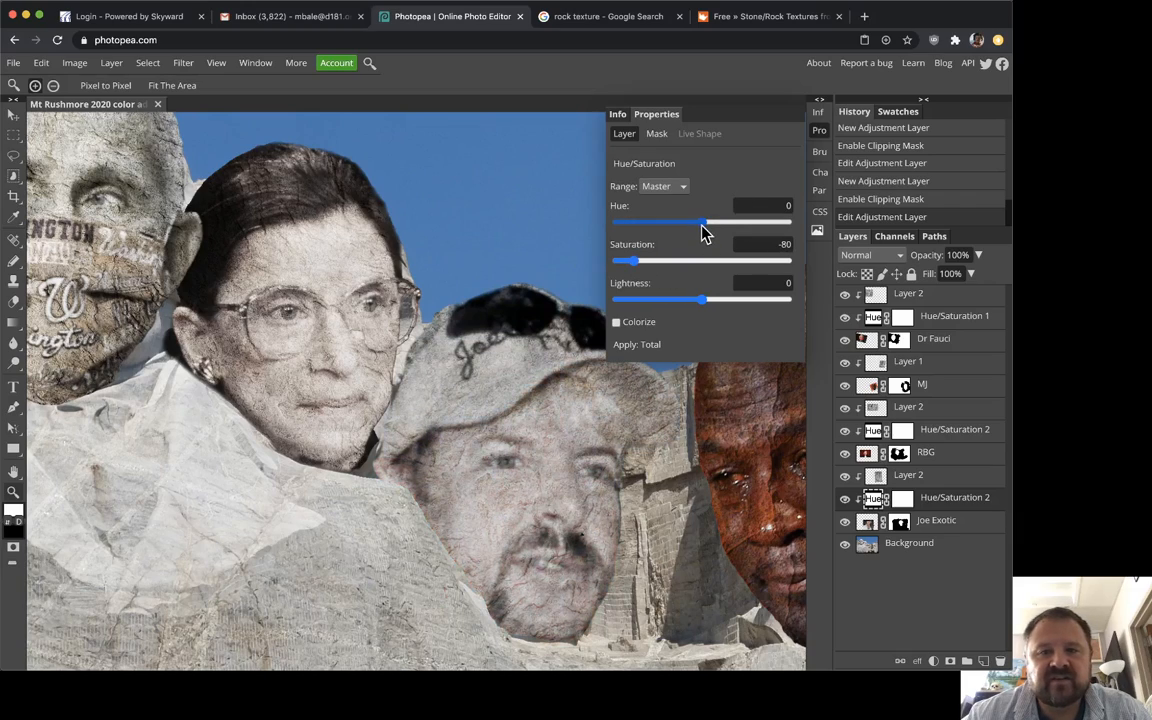
mouse_move(702, 222)
left_mouse_down()
mouse_move(668, 231)
mouse_move(754, 233)
mouse_move(707, 229)
mouse_move(719, 233)
left_mouse_up()
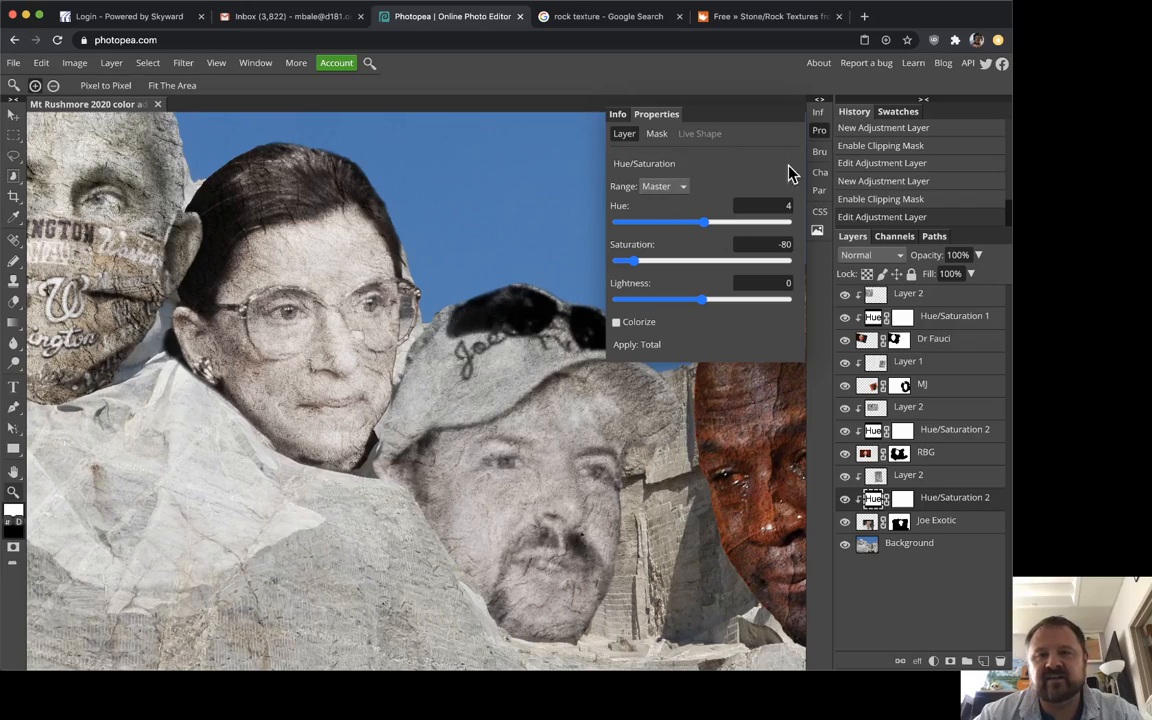
- Close the adjustment properties and examine the whole composite, then MJ's face close up beside Joe Exotic
left_click(868, 524)
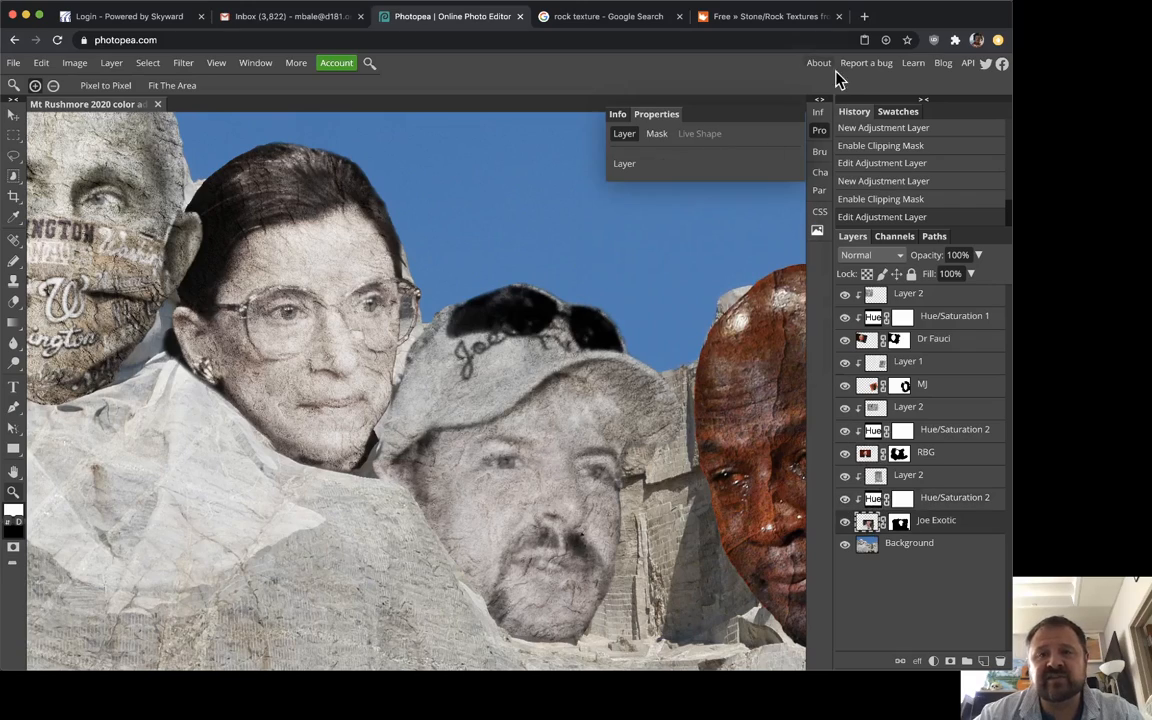
left_click(817, 133)
scroll(573, 330, "down", 3)
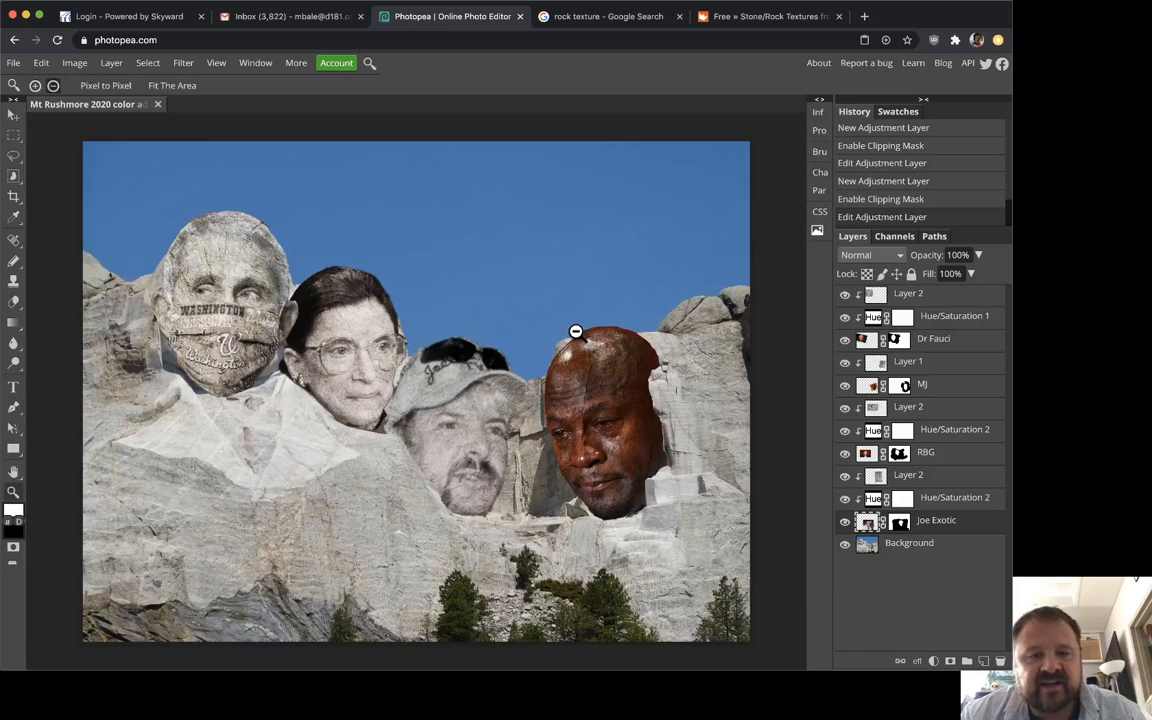
scroll(390, 361, "up", 2)
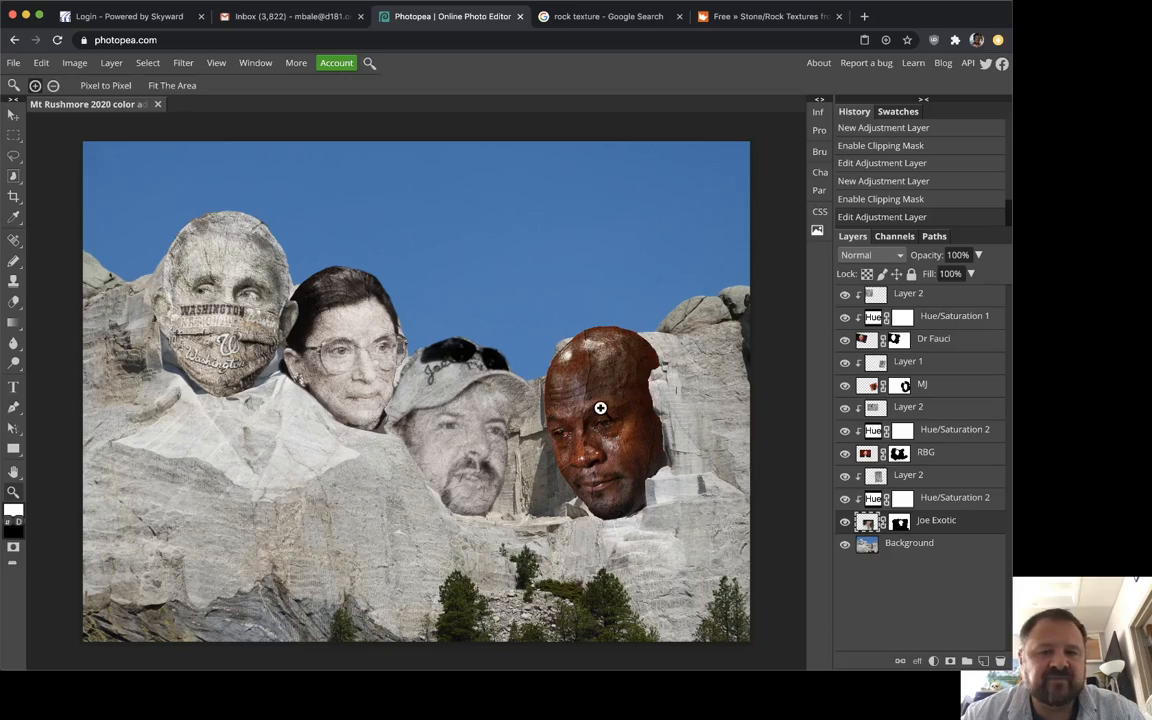
scroll(599, 408, "up", 2)
left_click_drag(599, 411, 405, 320)
scroll(404, 315, "up", 1)
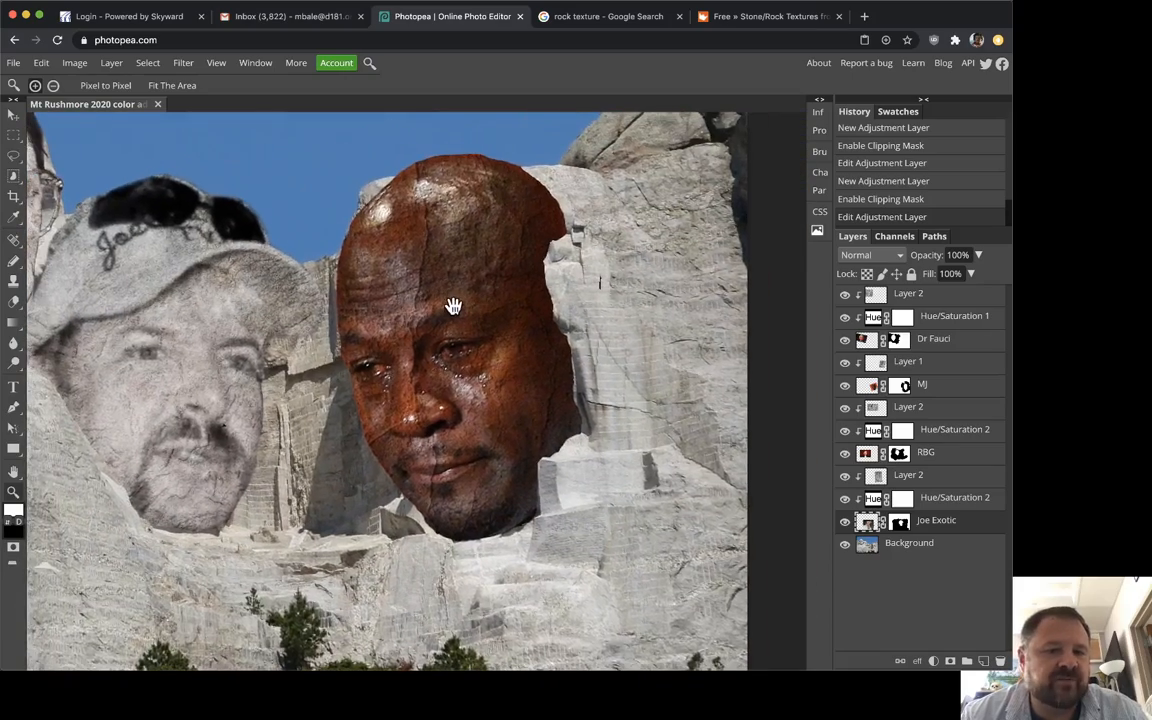
scroll(458, 337, "up", 2)
scroll(445, 336, "down", 3)
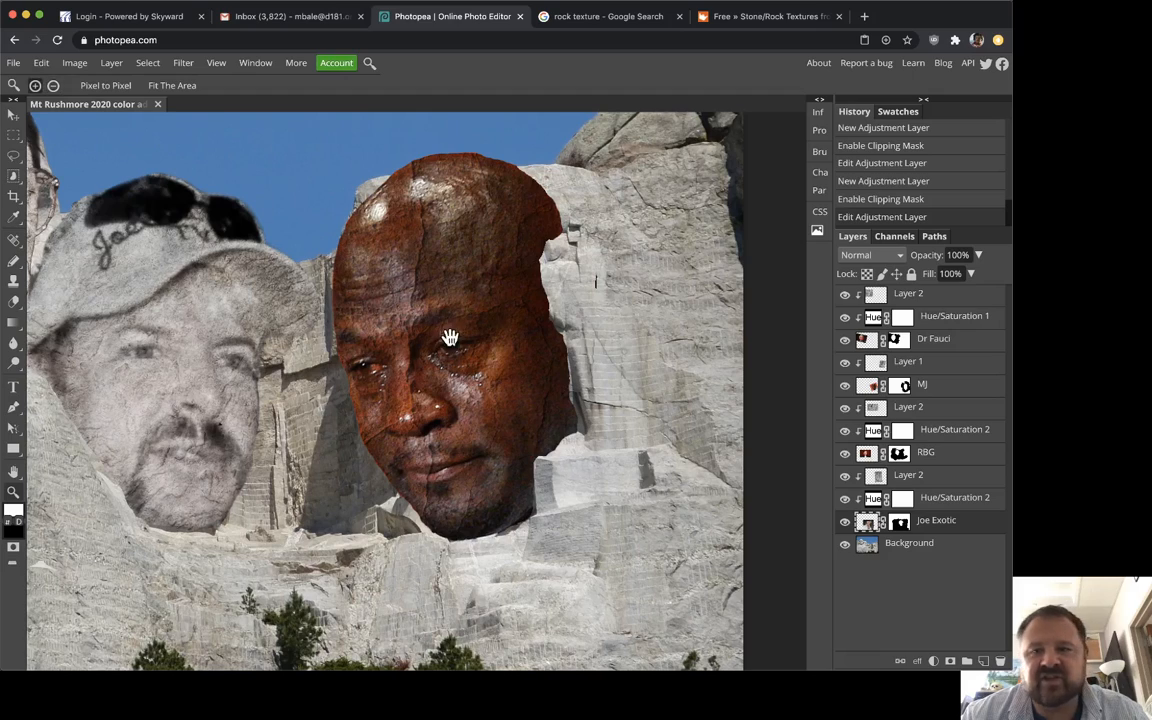
scroll(476, 357, "up", 1)
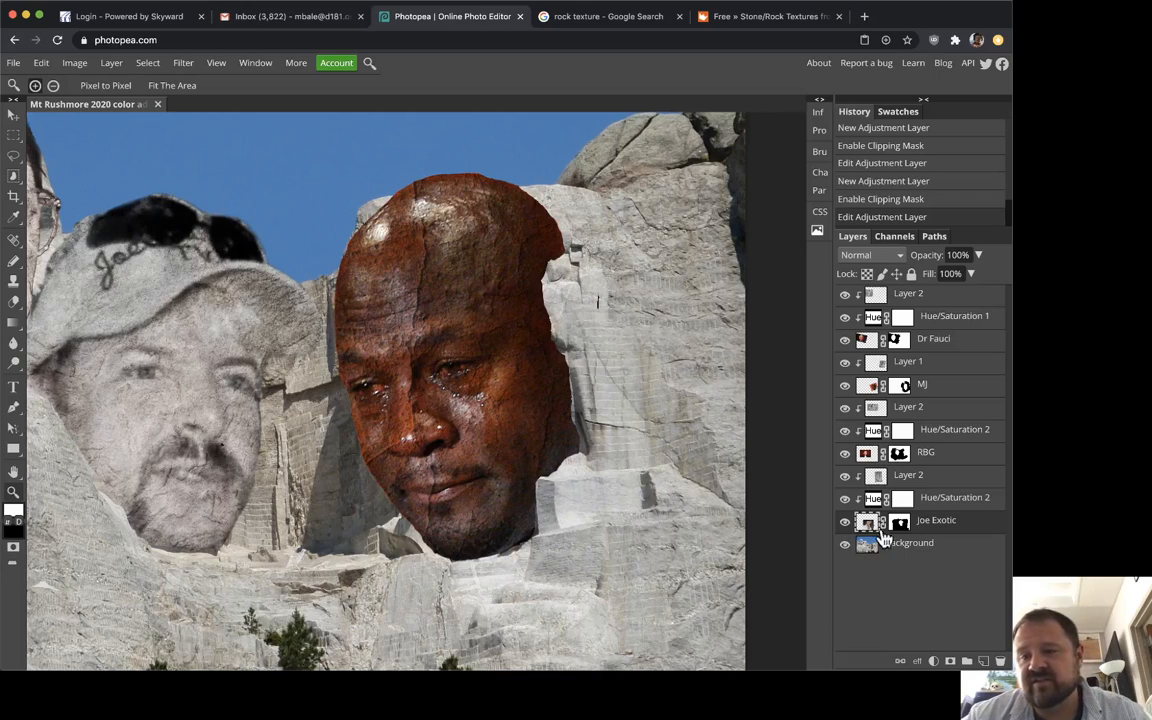
- Add a Hue/Saturation adjustment layer directly above MJ and turn it into a clipping mask on that layer
left_click(940, 389)
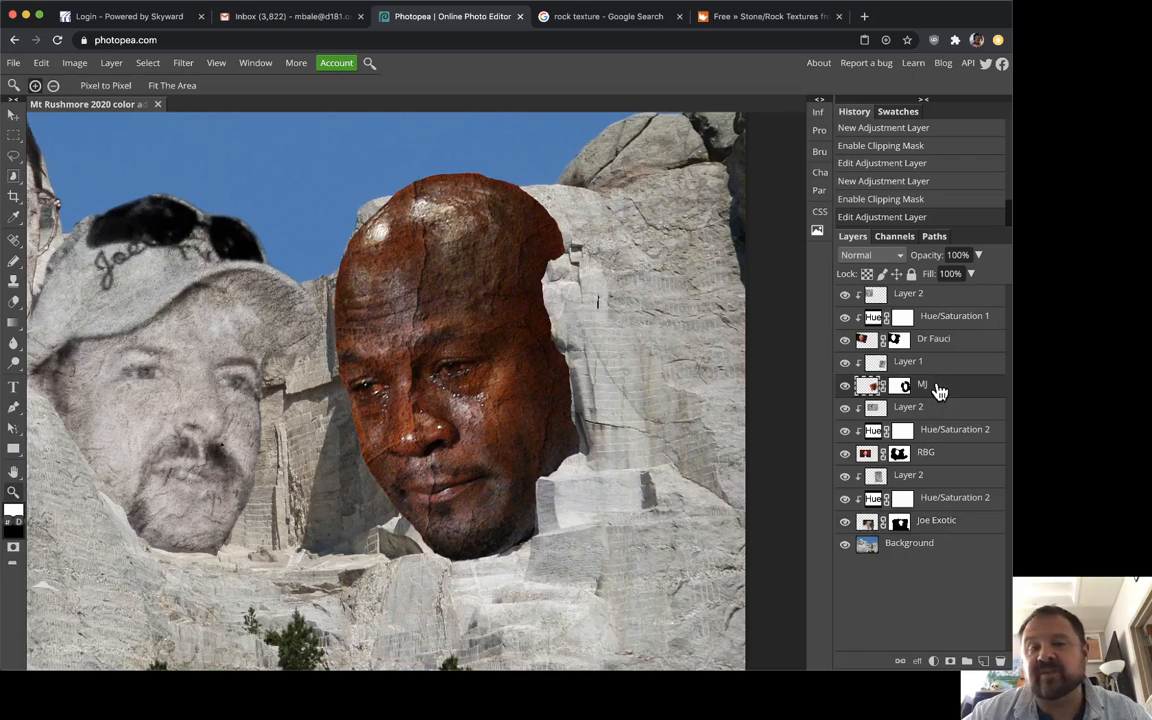
left_click(845, 386)
left_click(845, 386)
left_click(933, 661)
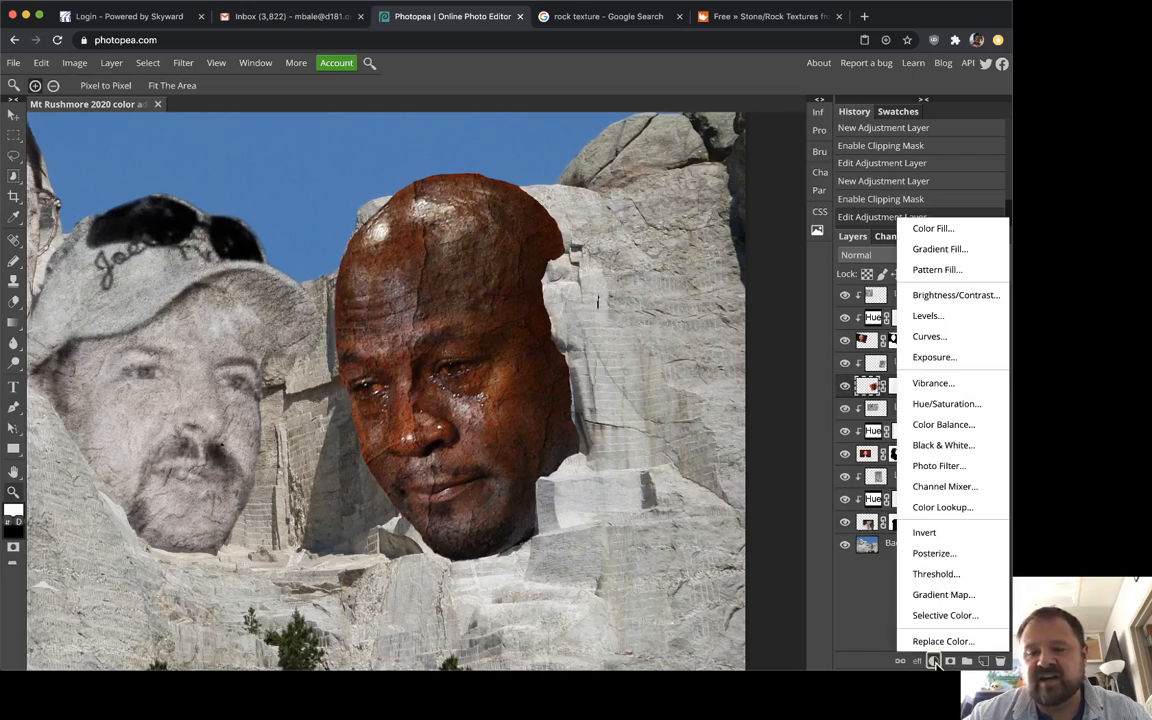
left_click(948, 405)
right_click(953, 386)
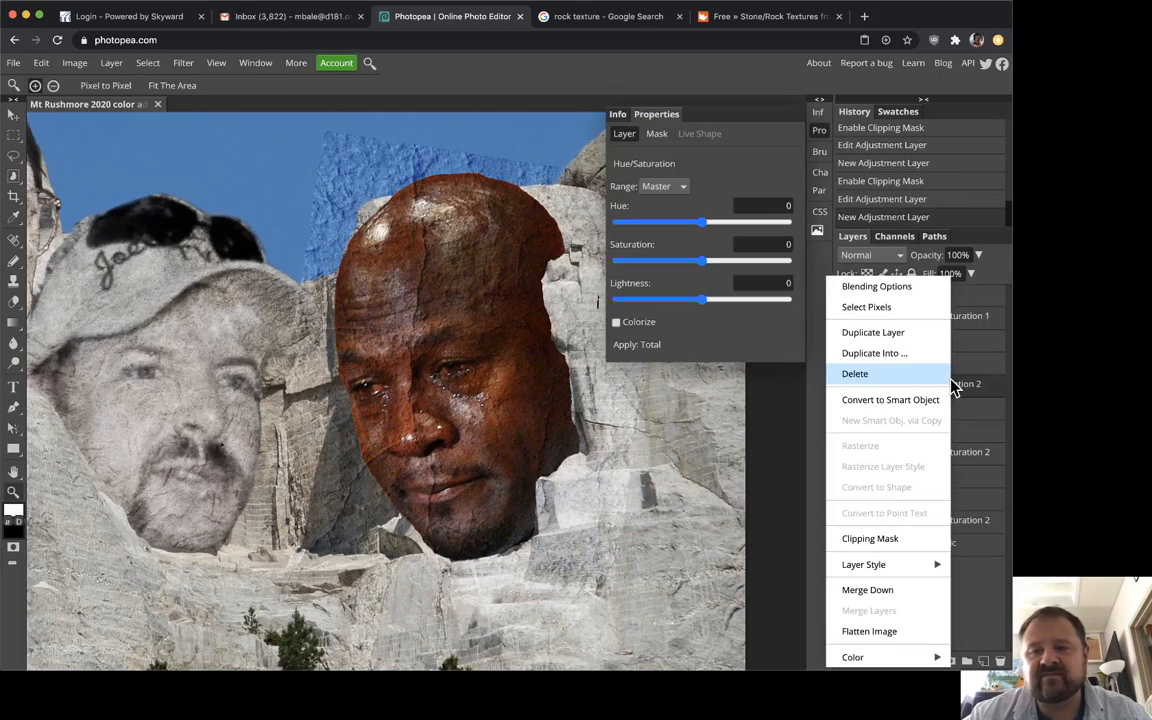
left_click(885, 540)
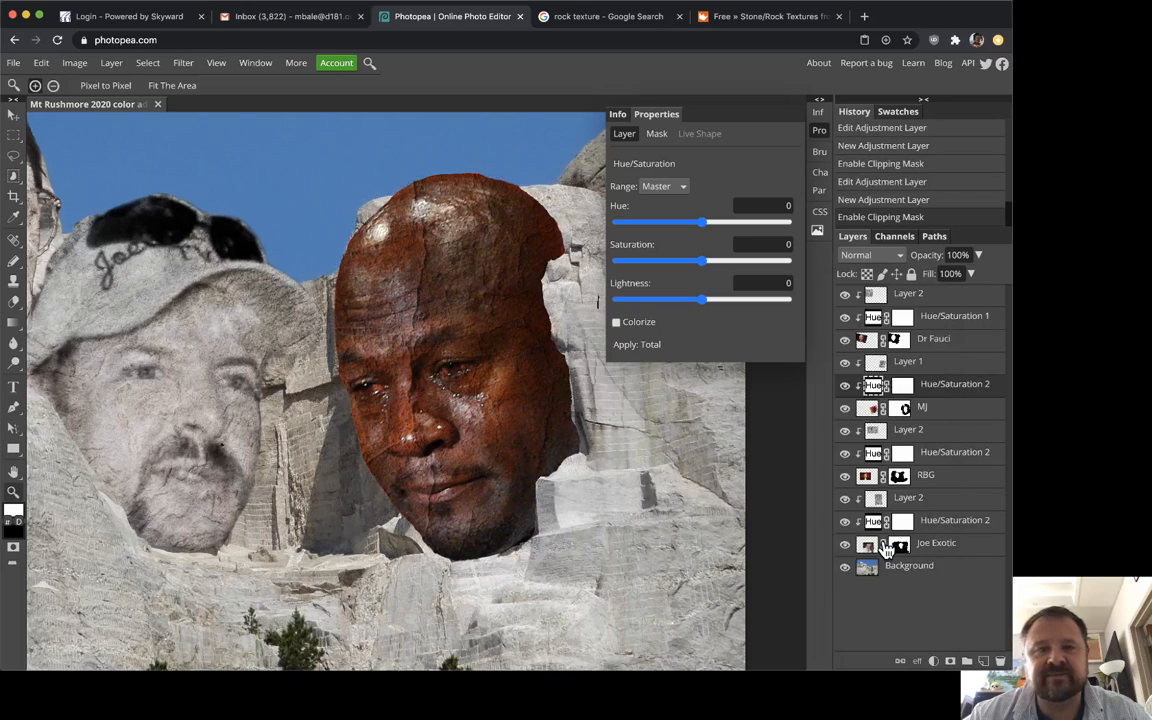
- Set the saturation of MJ's Hue/Saturation adjustment to -86 and its hue to 47, and select the MJ layer
left_click(703, 264)
left_click_drag(703, 268, 614, 277)
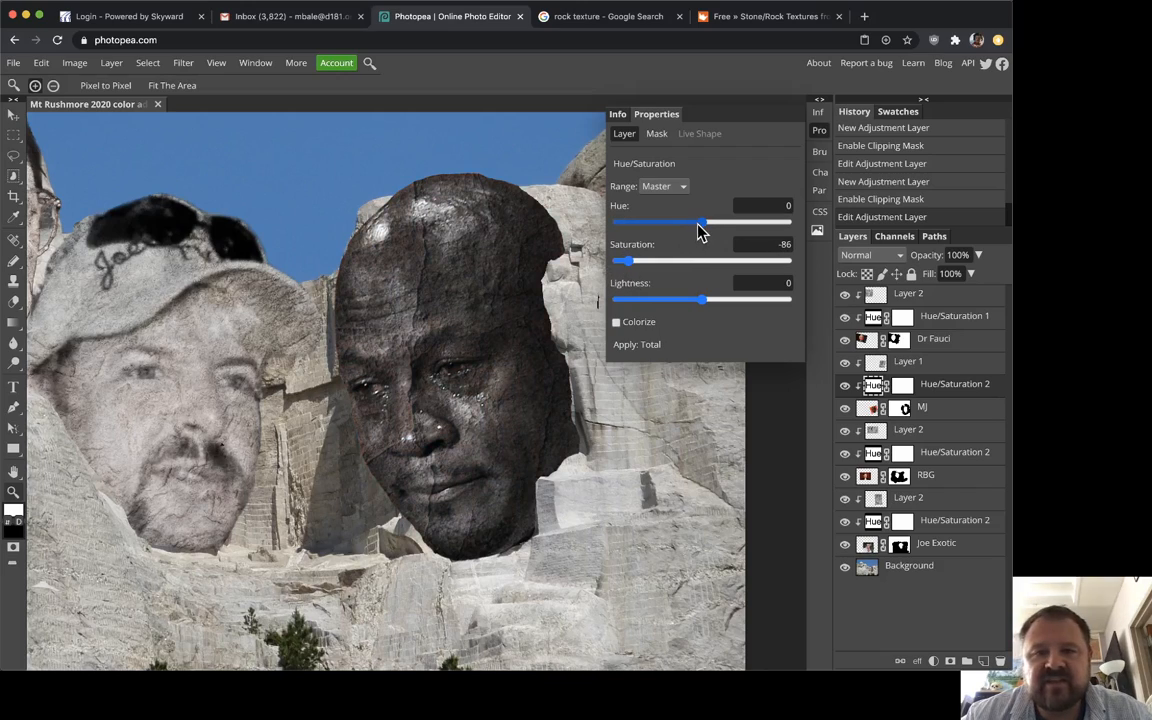
left_click_drag(699, 231, 727, 231)
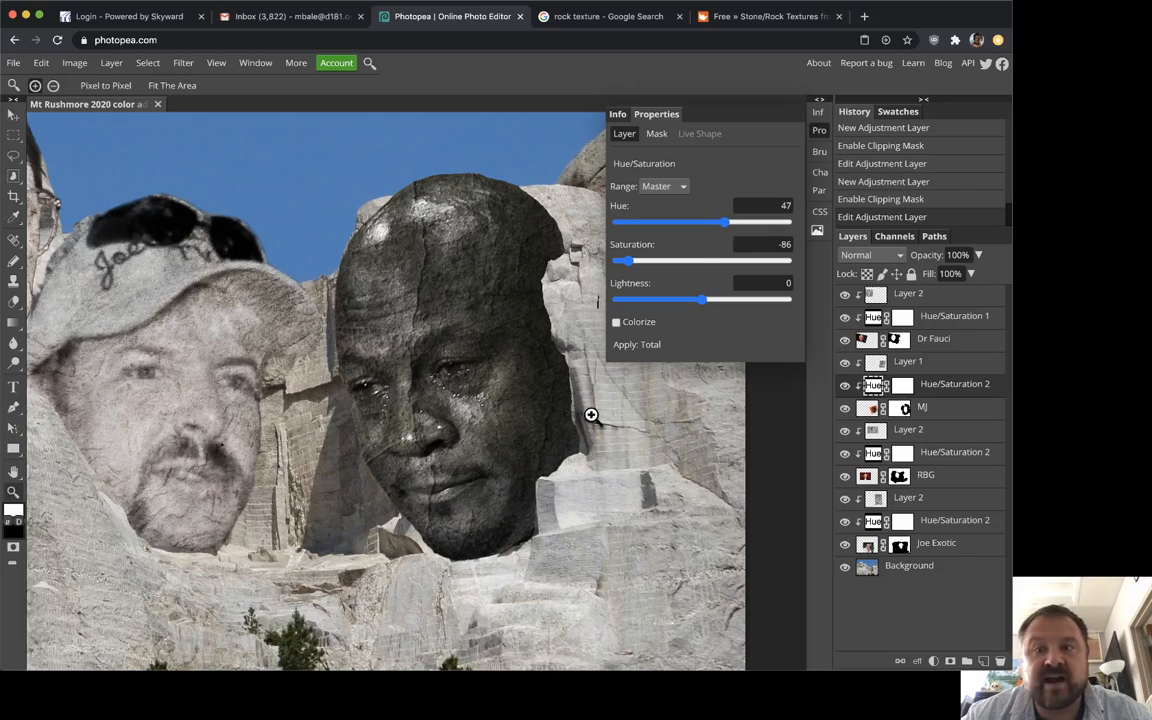
left_click(873, 414)
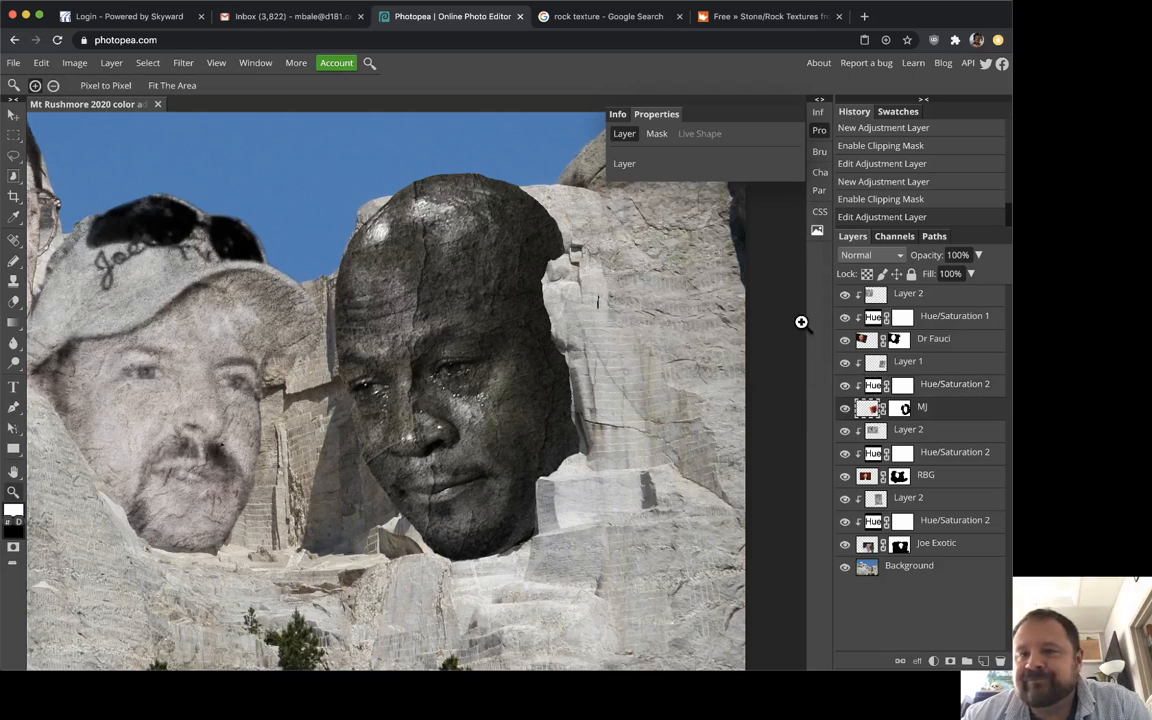
- Examine the stone look of all four faces close up and check MJ's face by briefly toggling its layer visibility
left_click(506, 401, "alt")
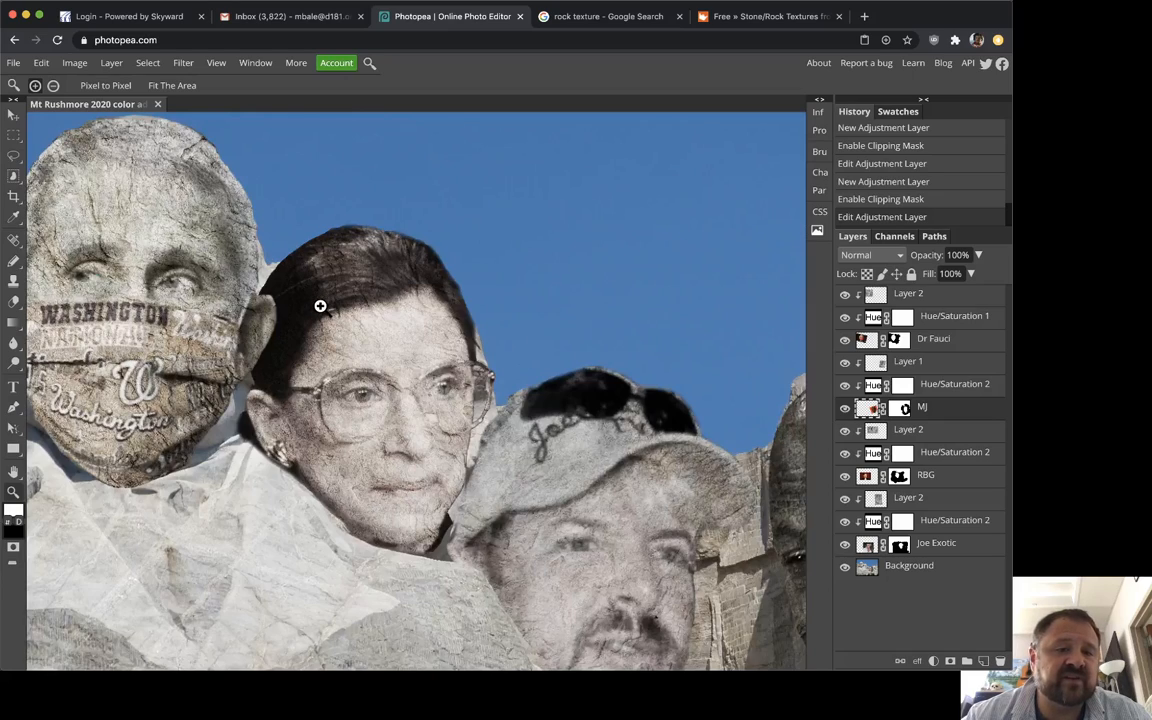
left_click(320, 304)
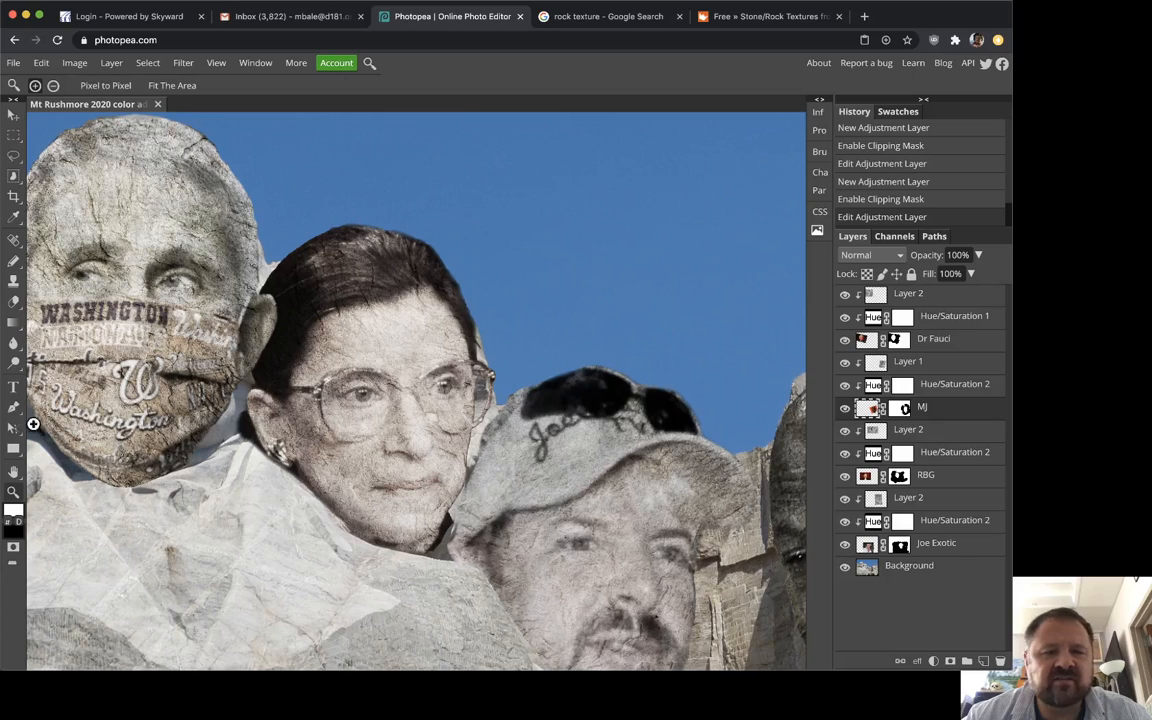
left_click(92, 329)
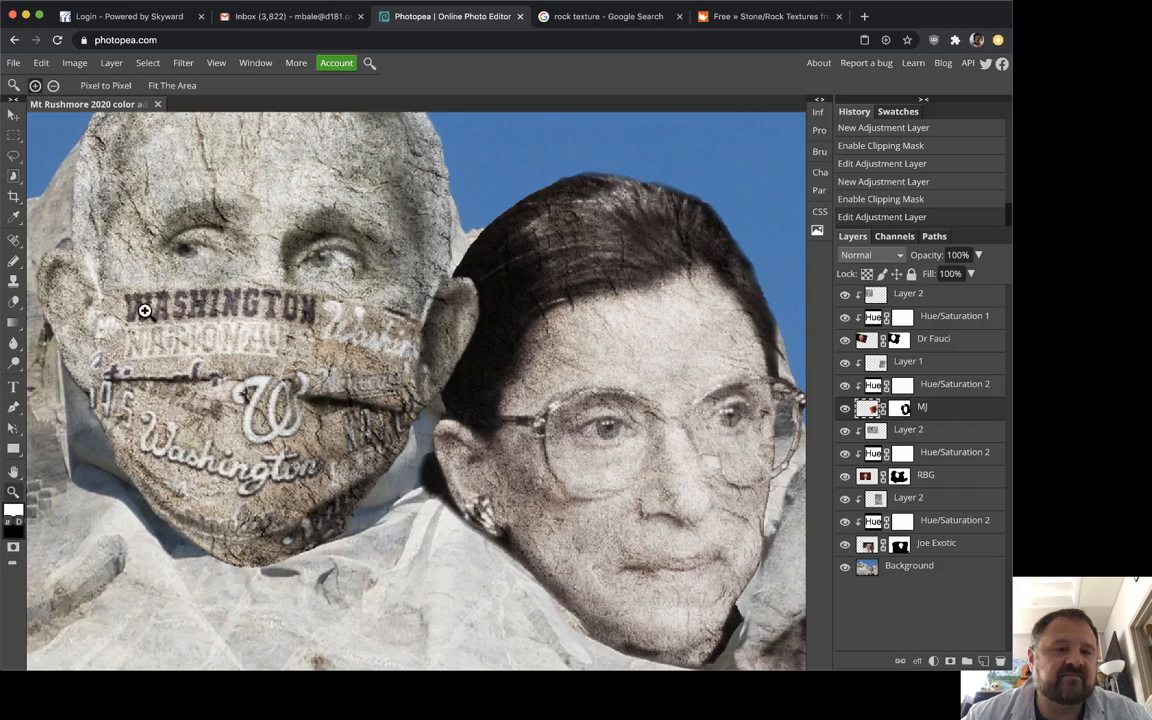
scroll(301, 299, "right", 5)
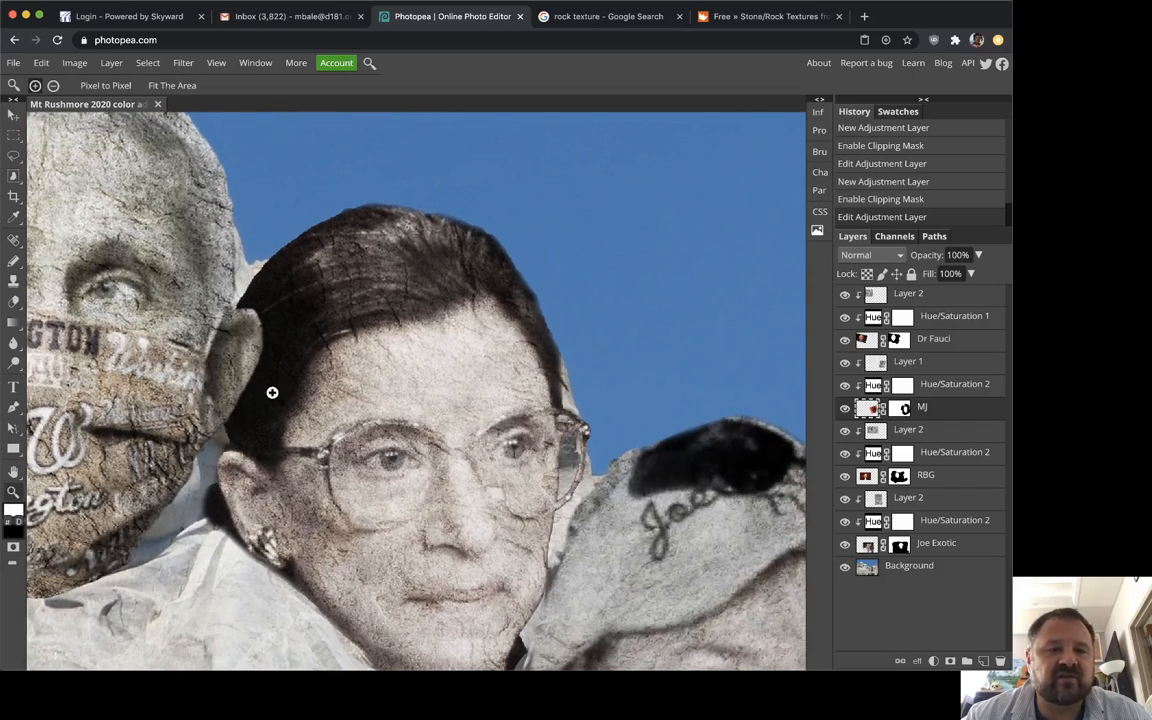
scroll(305, 430, "right", 5)
scroll(305, 430, "down", 2)
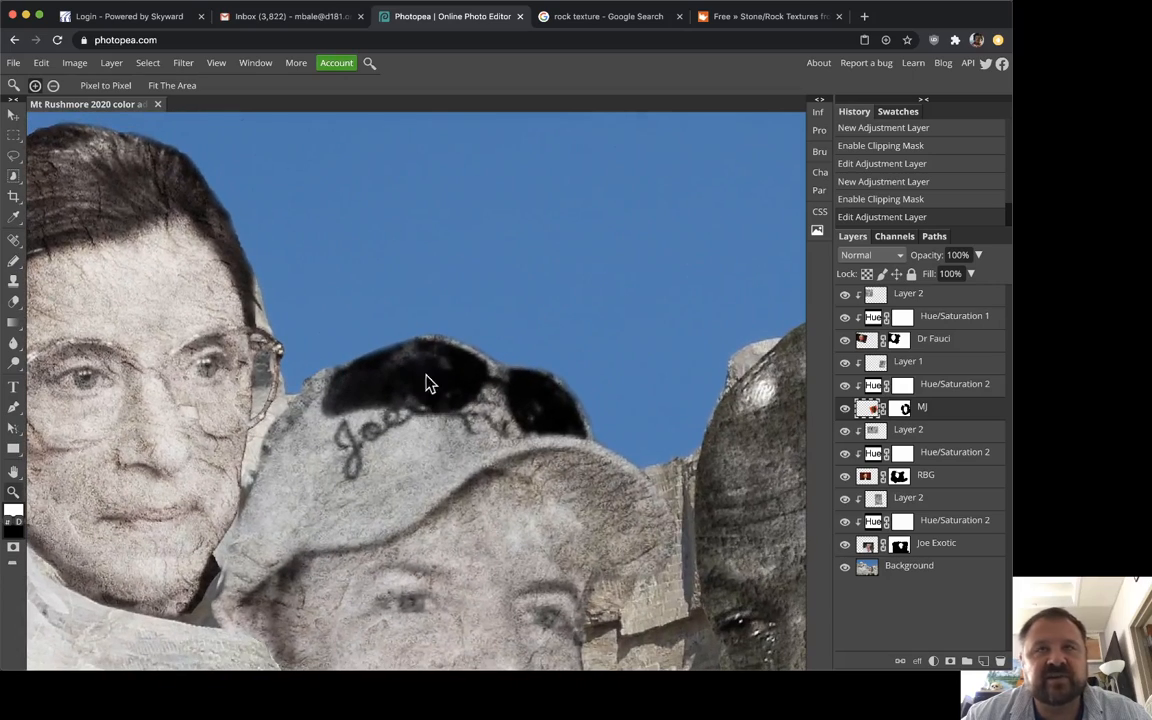
scroll(427, 380, "right", 5)
scroll(427, 380, "down", 3)
left_click(325, 372, "alt")
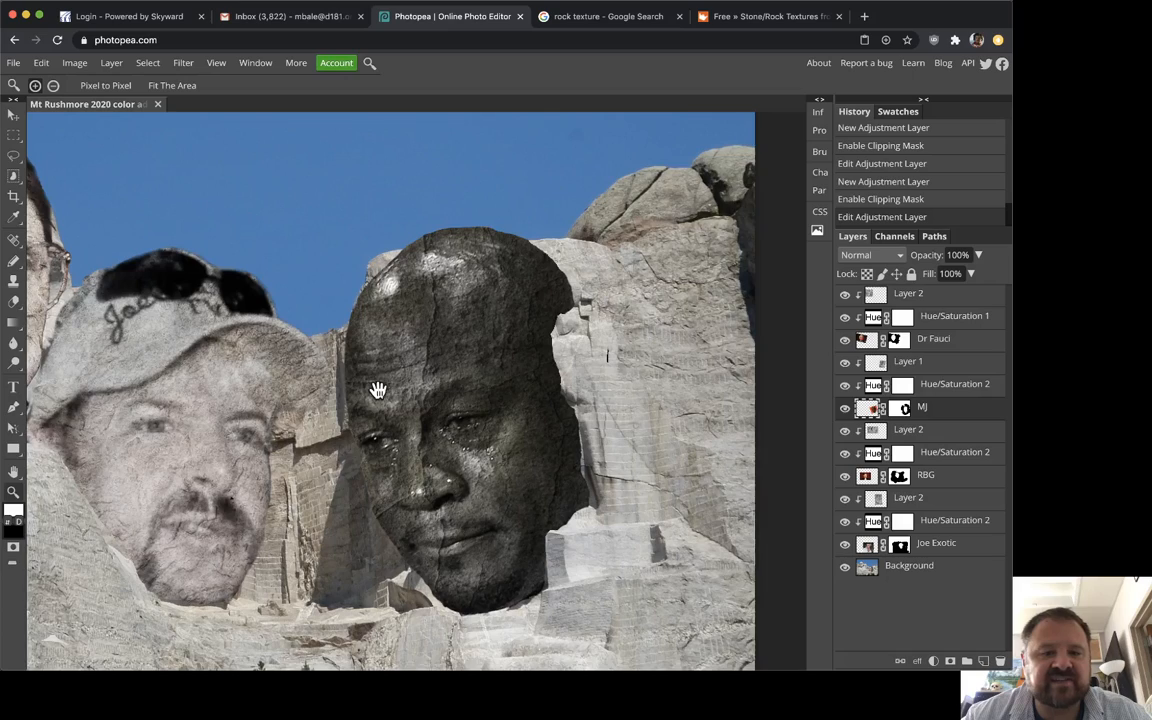
scroll(375, 380, "down", 2)
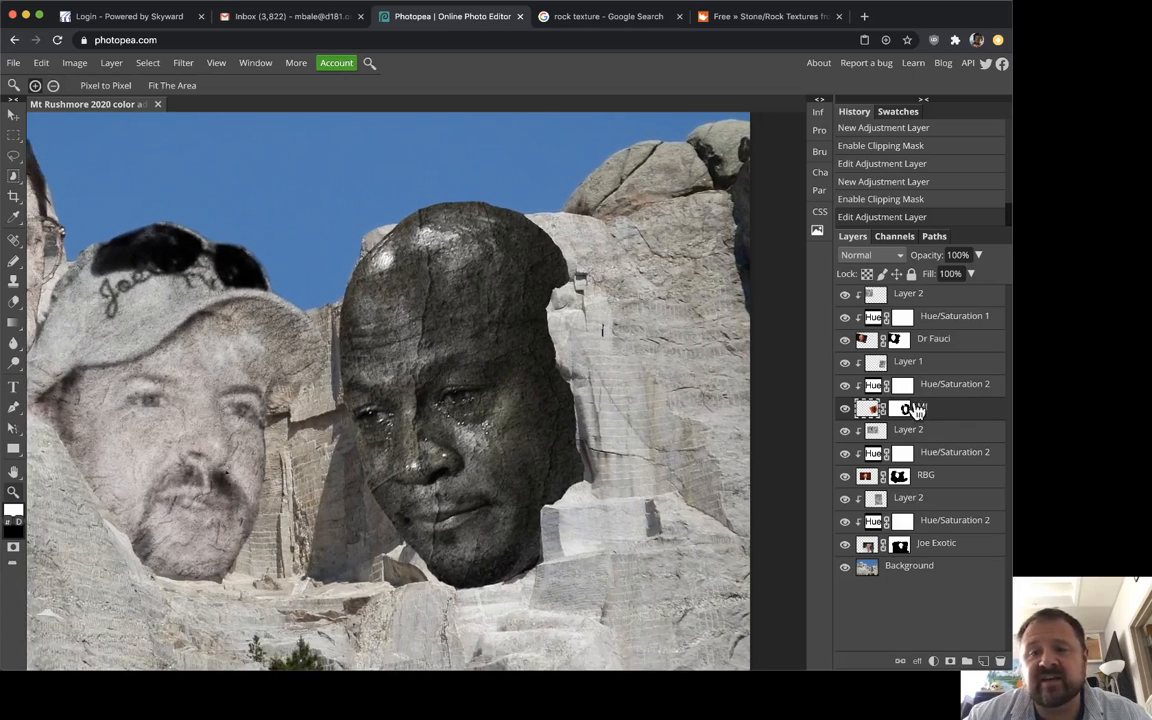
left_click(845, 410)
left_click(845, 410)
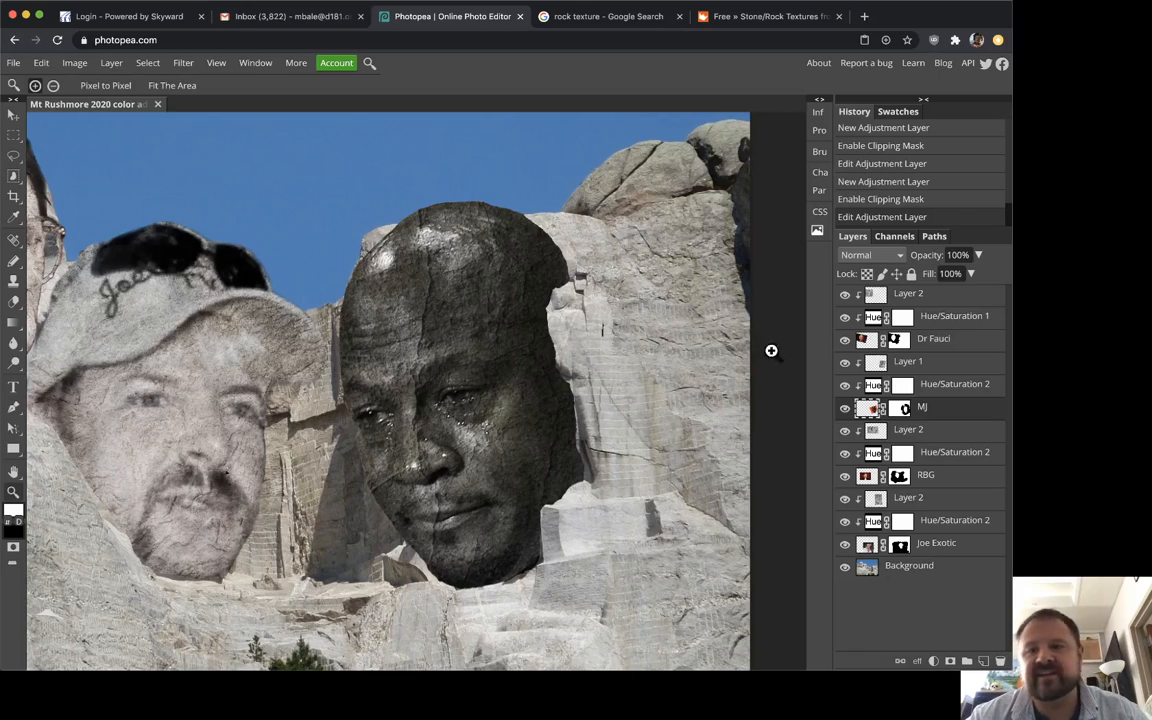
- Add a Levels adjustment layer directly above MJ and turn it into a clipping mask on that layer
left_click(934, 662)
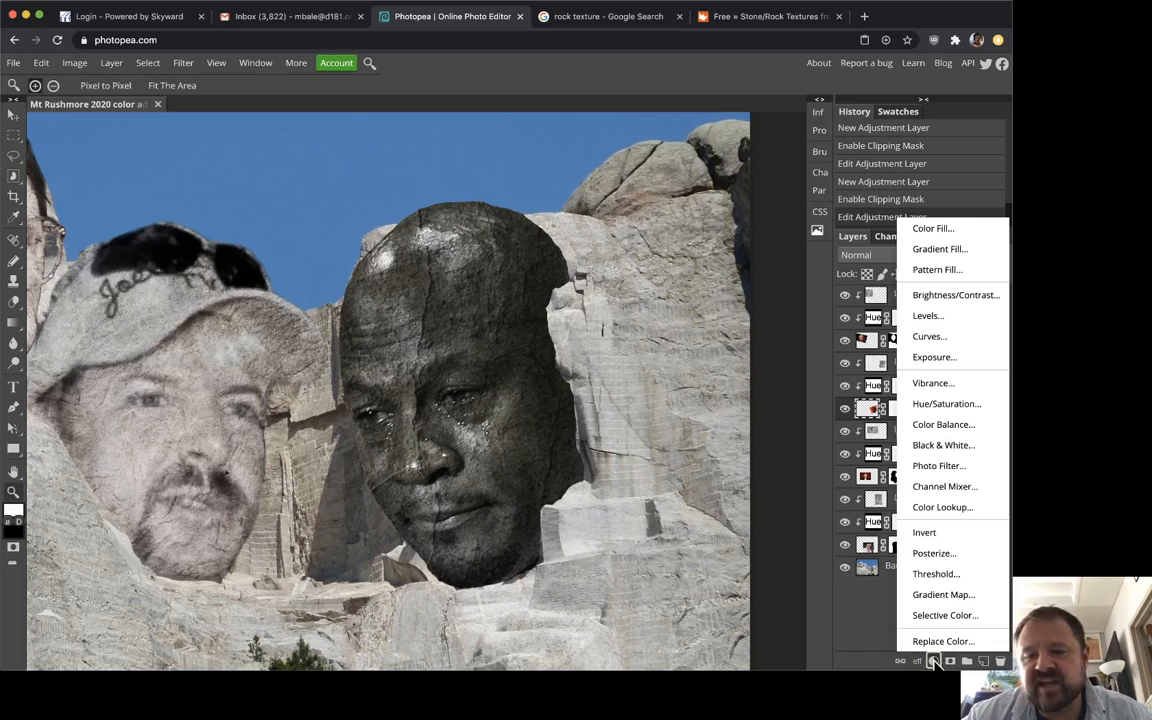
left_click(950, 316)
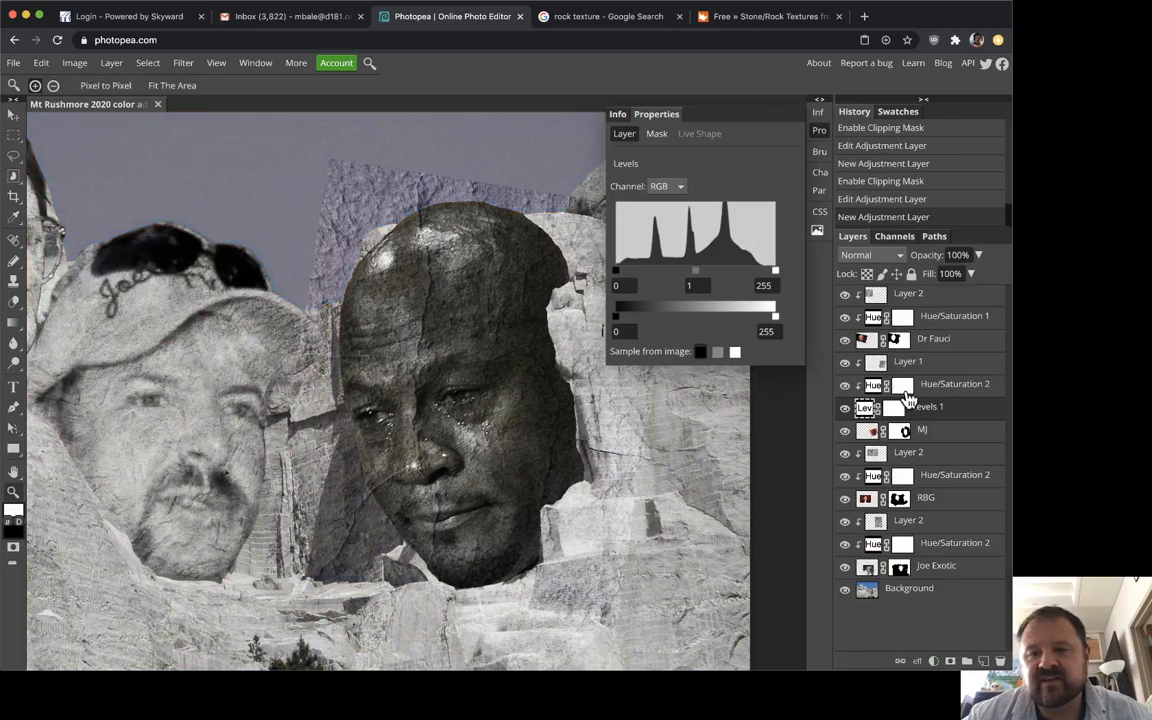
right_click(966, 406)
left_click(901, 546)
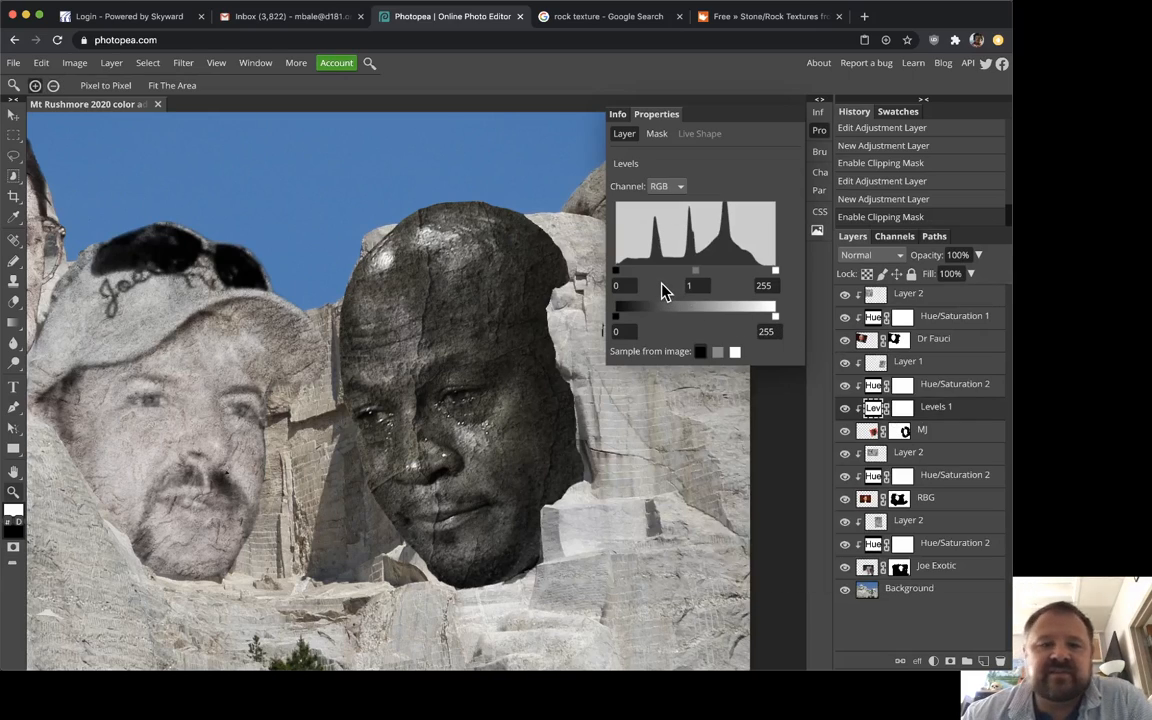
- Set MJ's Levels adjustment to input black 23, midtones 1.39, input white 228 and output black 59
left_click(619, 318)
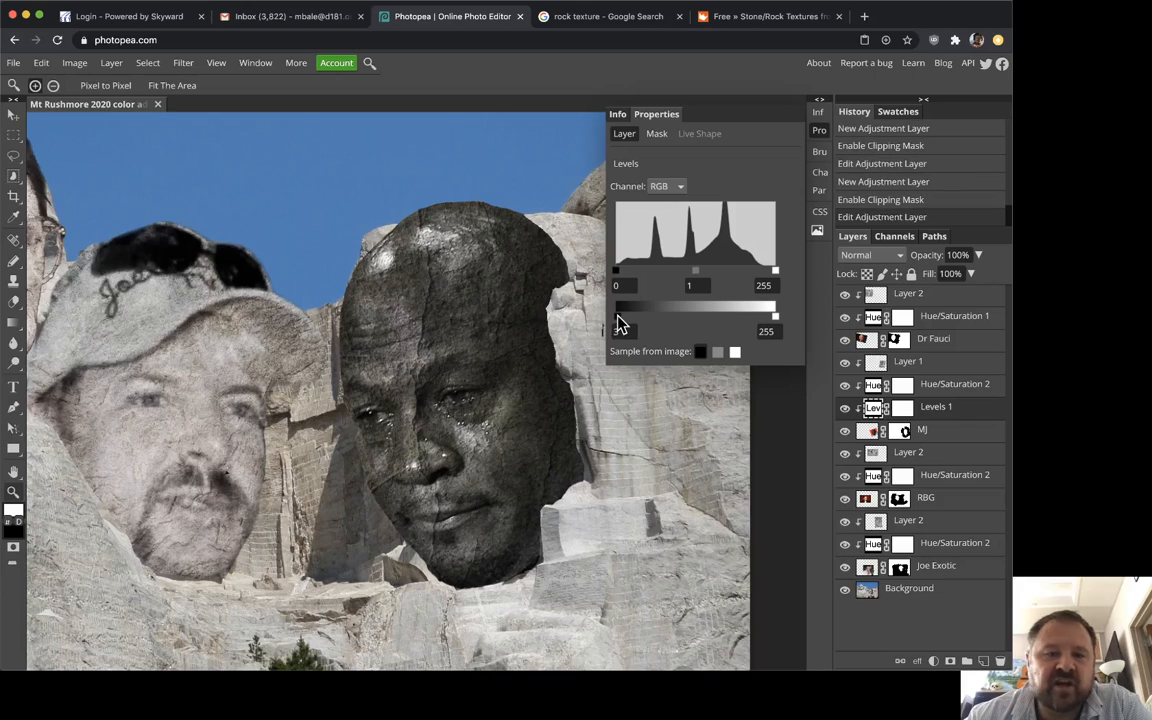
left_click_drag(617, 317, 640, 322)
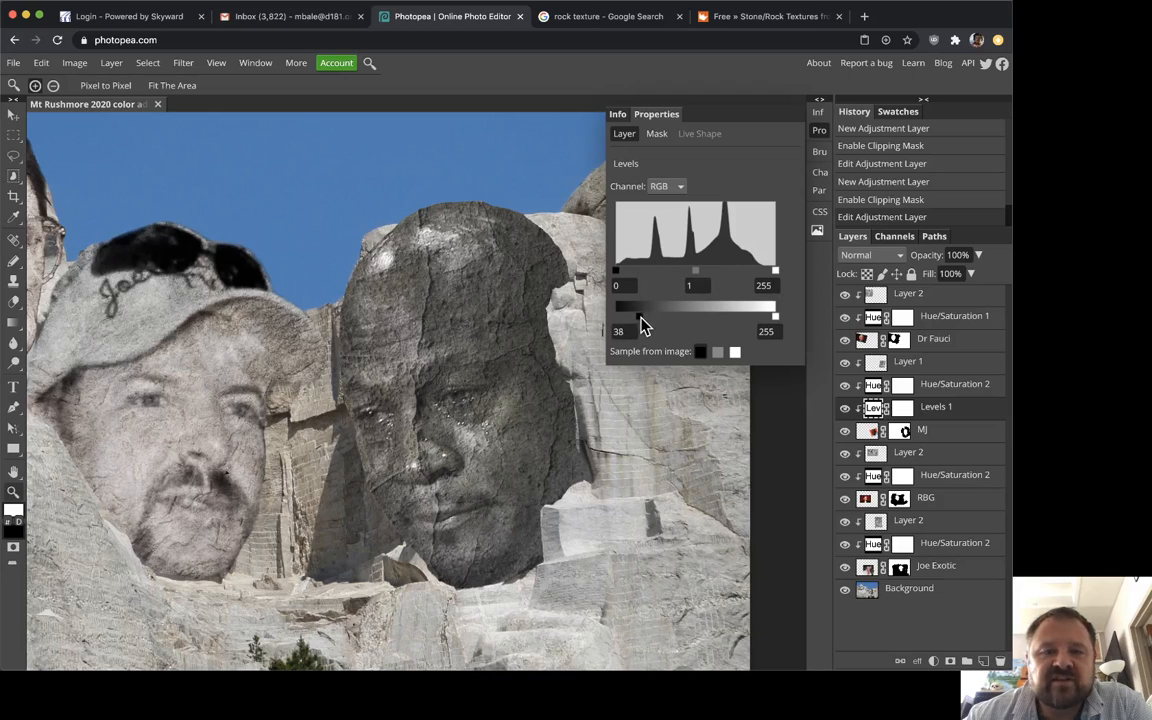
mouse_move(641, 325)
left_mouse_down()
mouse_move(662, 324)
mouse_move(636, 322)
left_mouse_up()
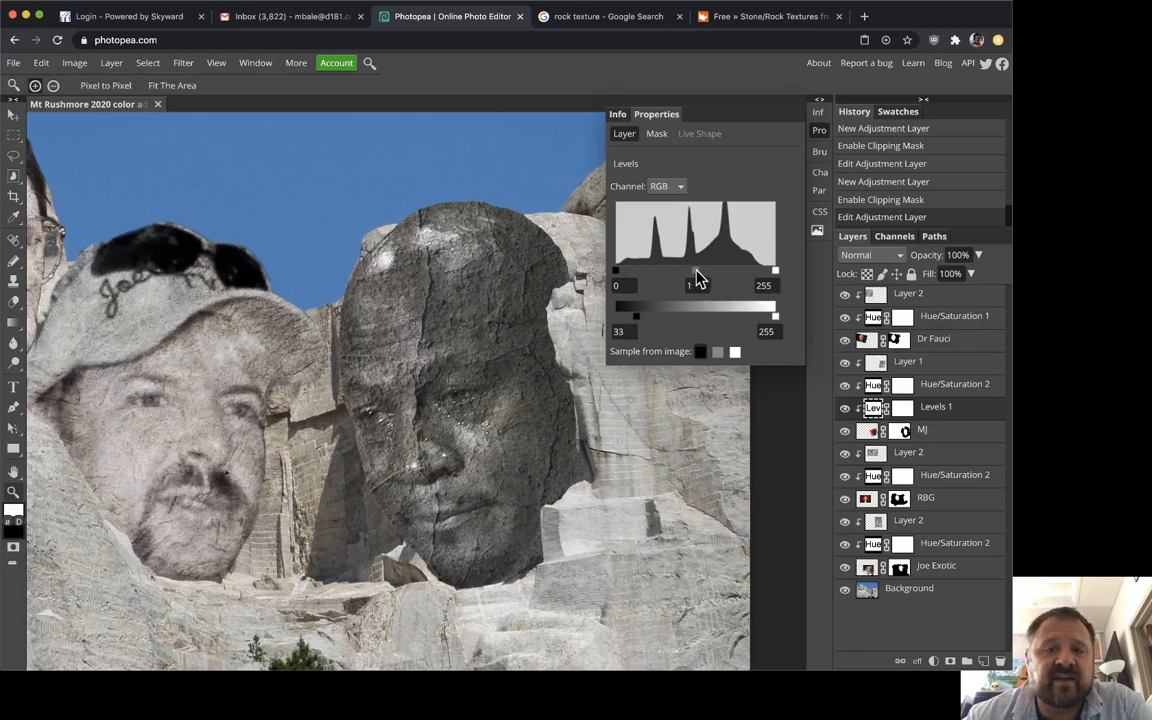
mouse_move(699, 277)
left_mouse_down()
mouse_move(710, 277)
mouse_move(689, 276)
mouse_move(711, 277)
mouse_move(697, 278)
left_mouse_up()
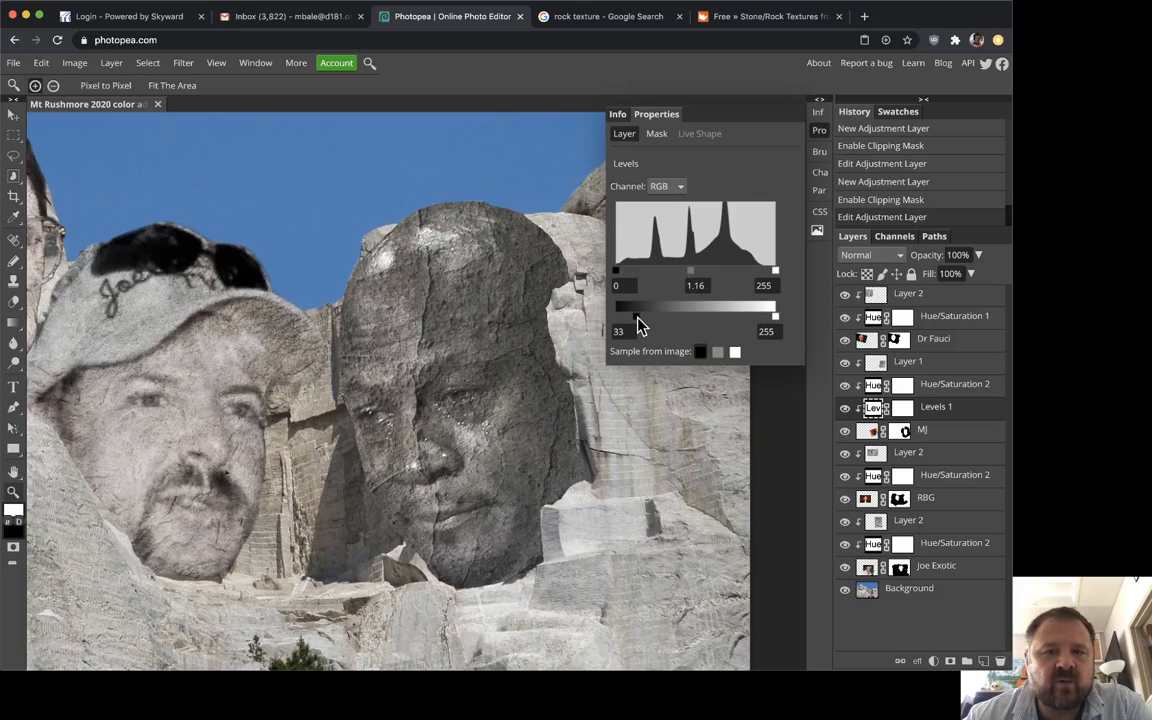
mouse_move(637, 316)
left_mouse_down()
mouse_move(653, 316)
mouse_move(638, 316)
left_mouse_up()
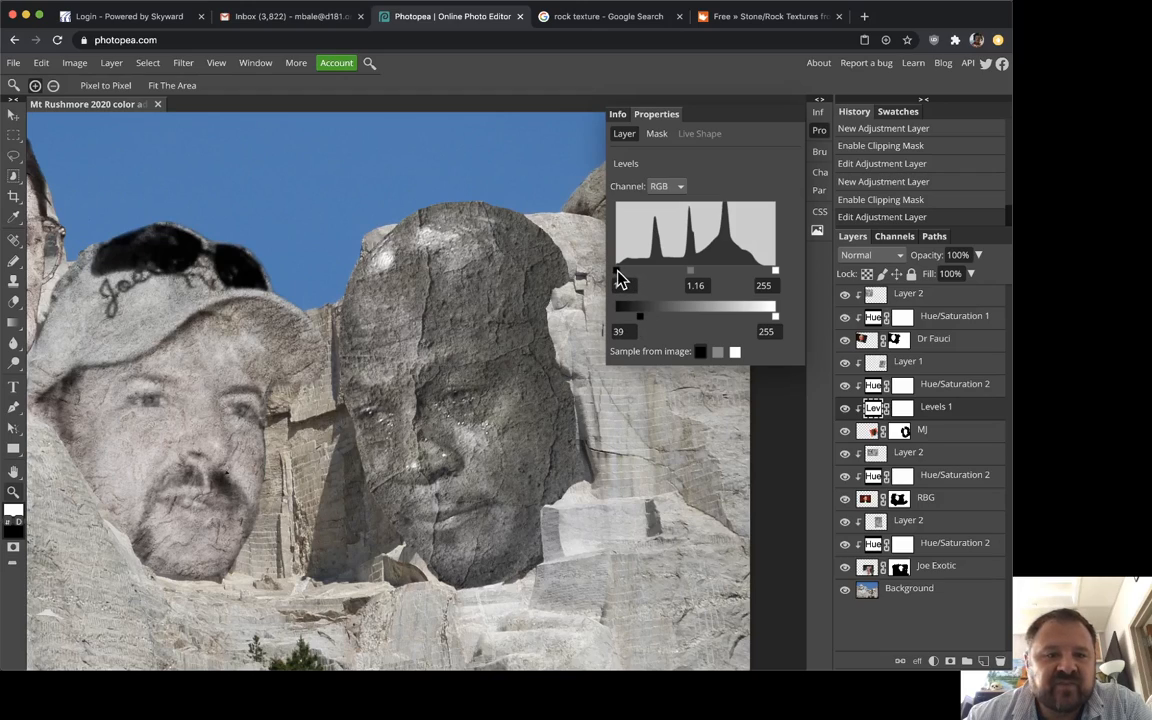
mouse_move(617, 271)
left_mouse_down()
mouse_move(646, 279)
mouse_move(630, 280)
left_mouse_up()
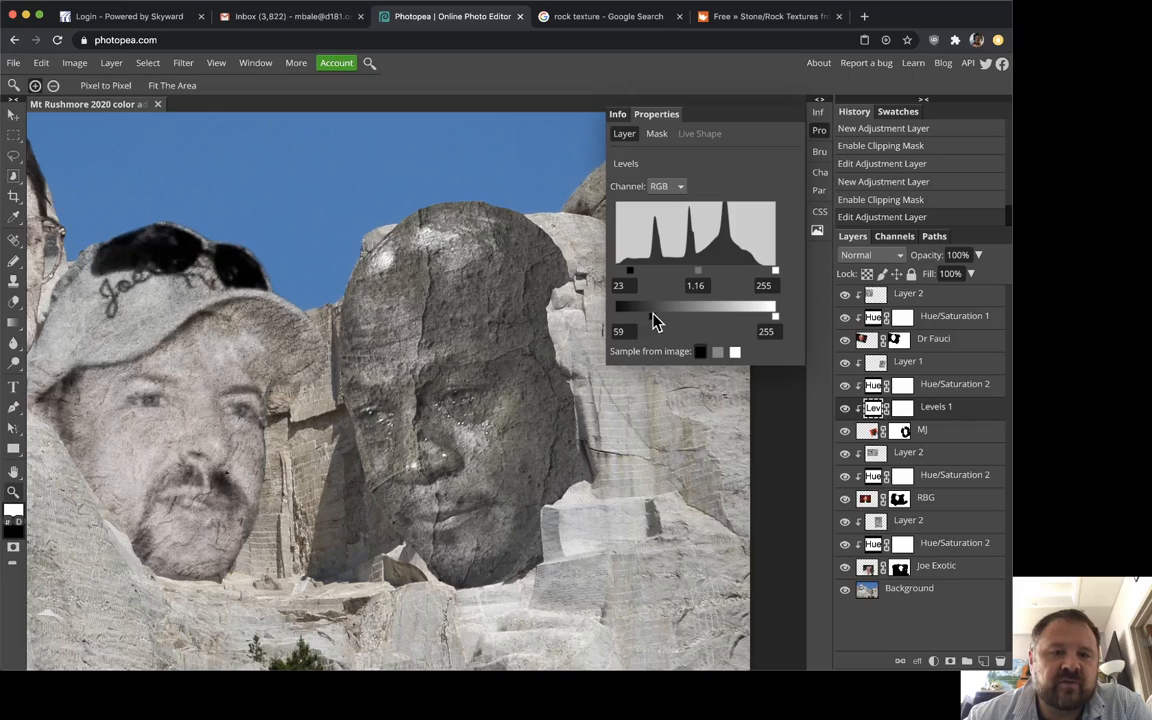
mouse_move(703, 279)
left_mouse_down()
mouse_move(719, 276)
mouse_move(703, 279)
left_mouse_up()
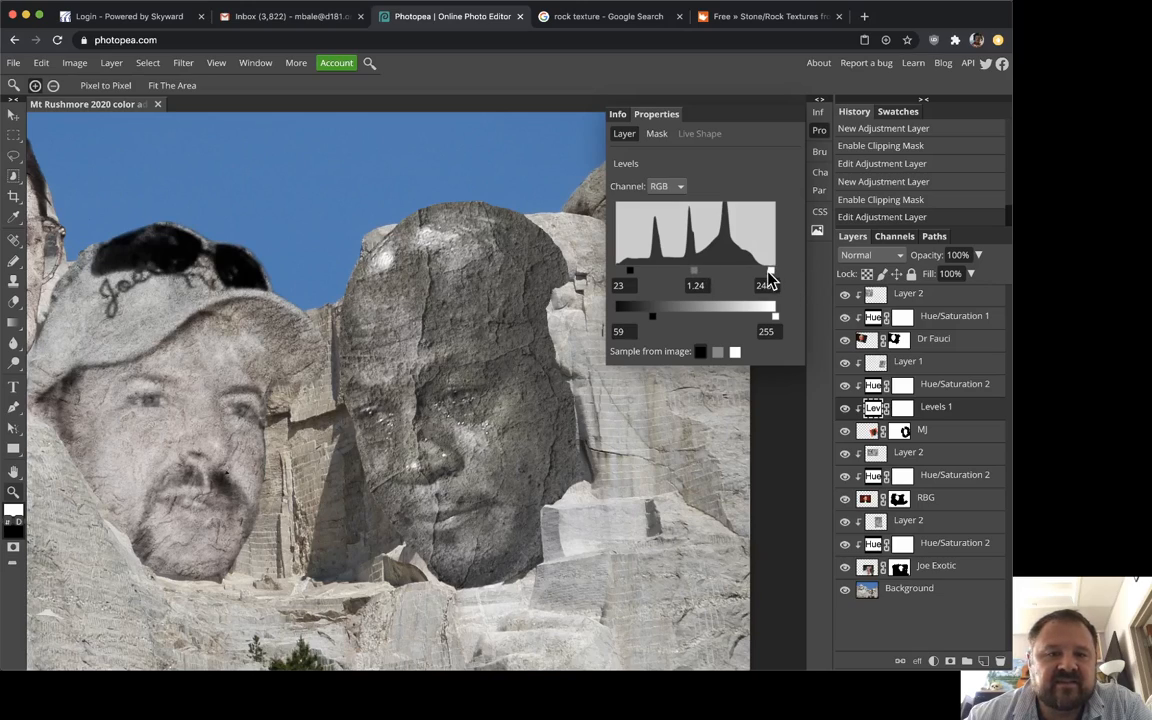
left_click_drag(770, 280, 760, 283)
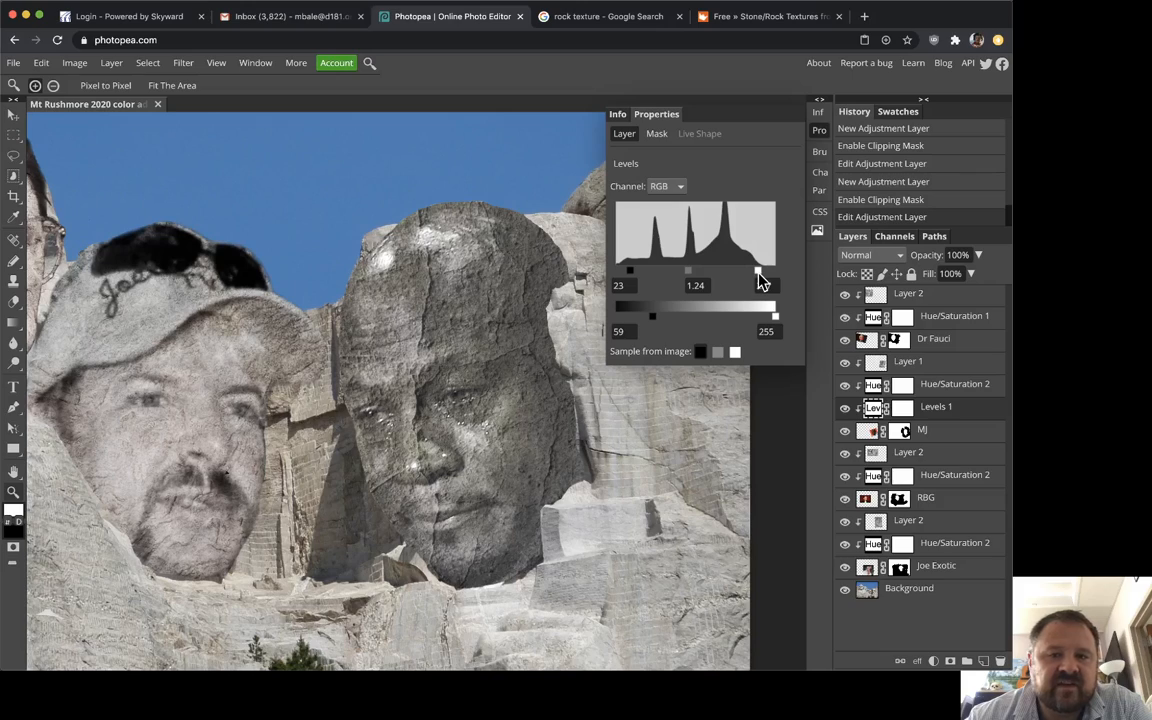
left_click_drag(686, 276, 688, 277)
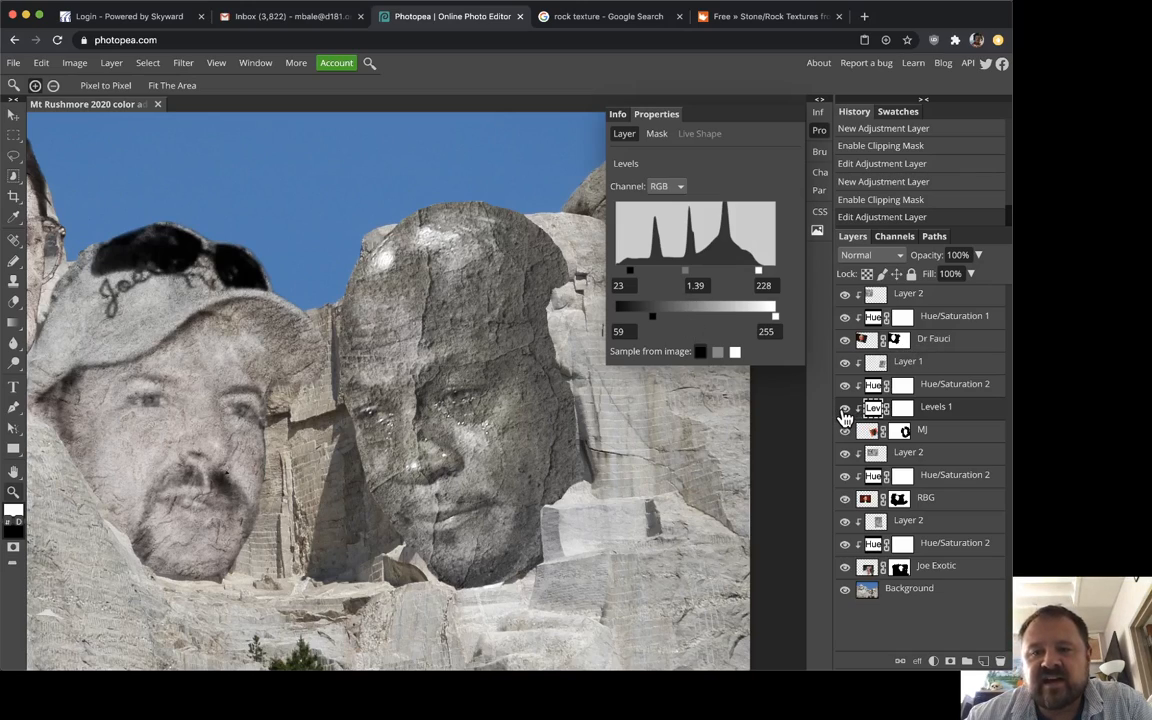
- Compare MJ's face with and without its rock texture, Hue/Saturation and Levels layers, leaving all three shown
left_click_drag(845, 410, 847, 364)
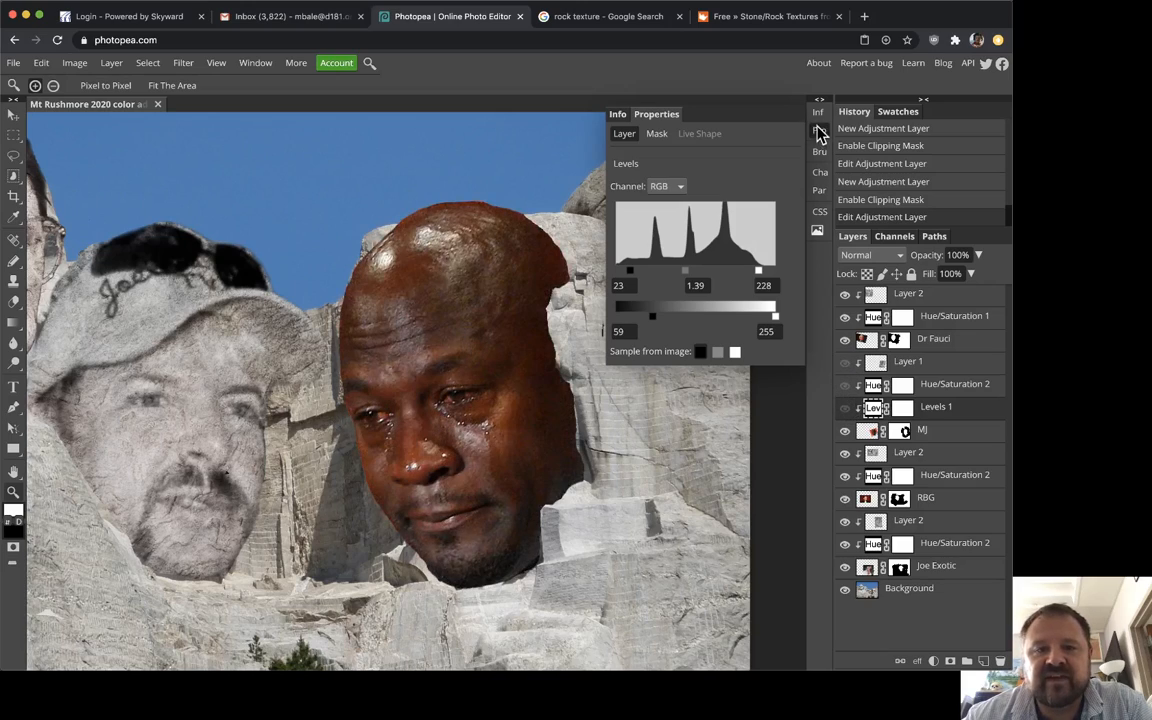
left_click(875, 363)
left_click(845, 364)
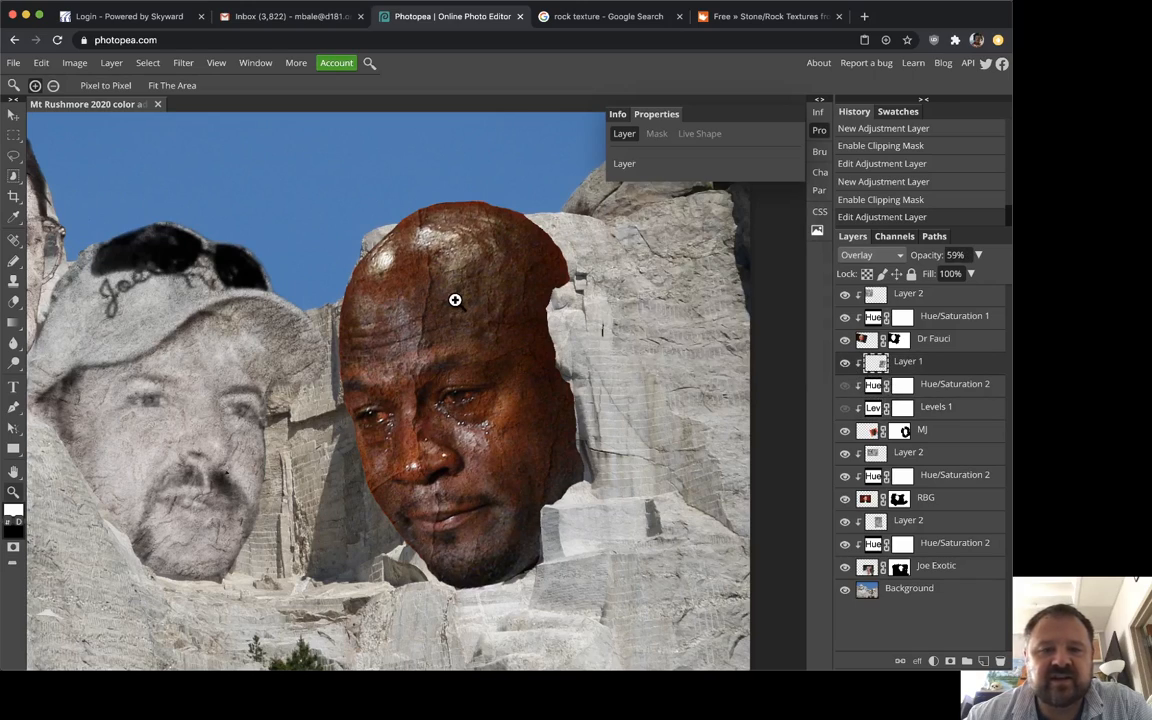
left_click(845, 384)
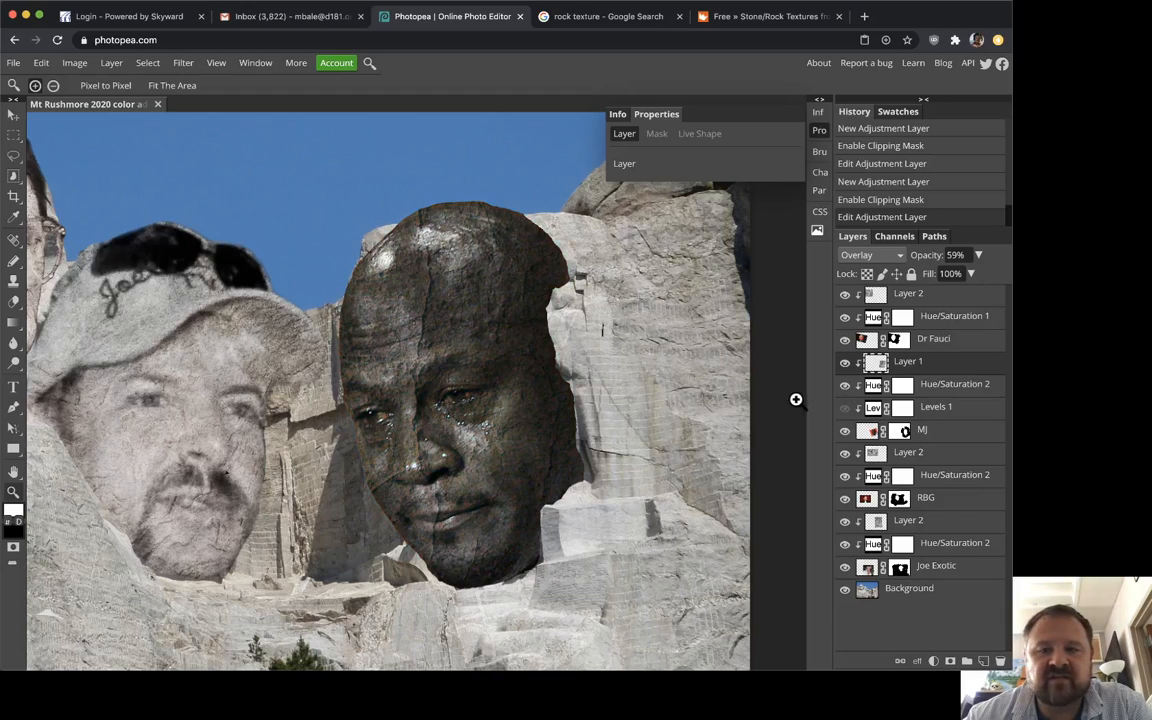
left_click(845, 388)
left_click(845, 386)
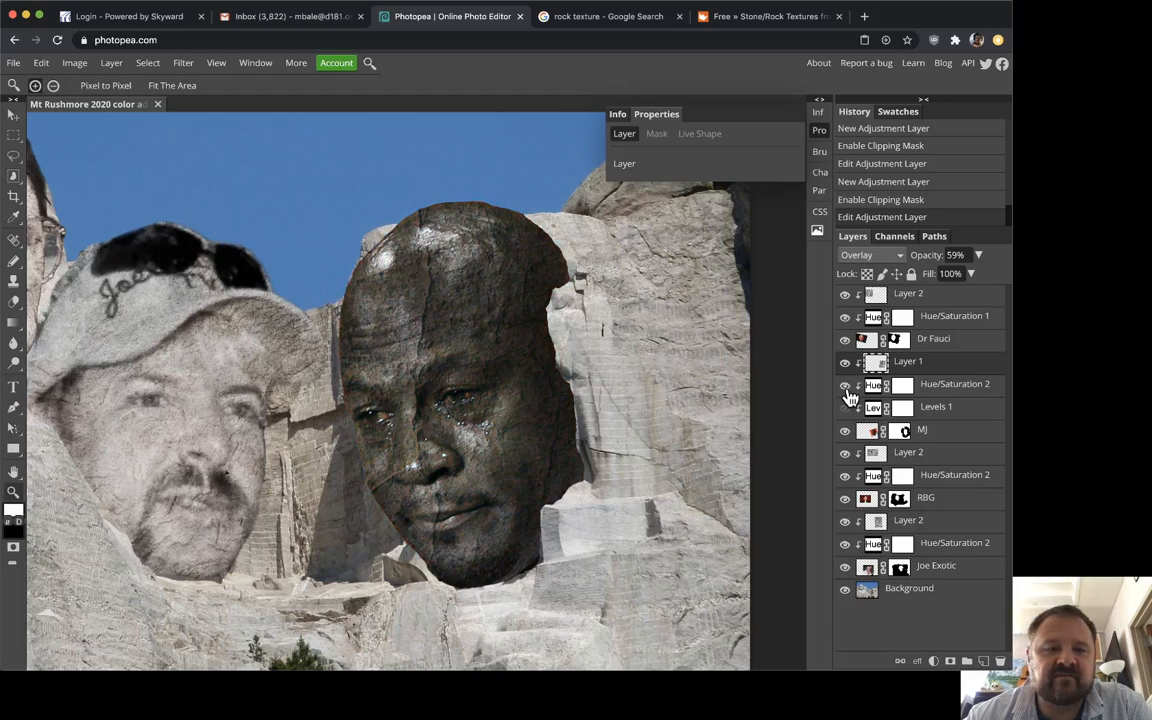
left_click(845, 388)
left_click(845, 388)
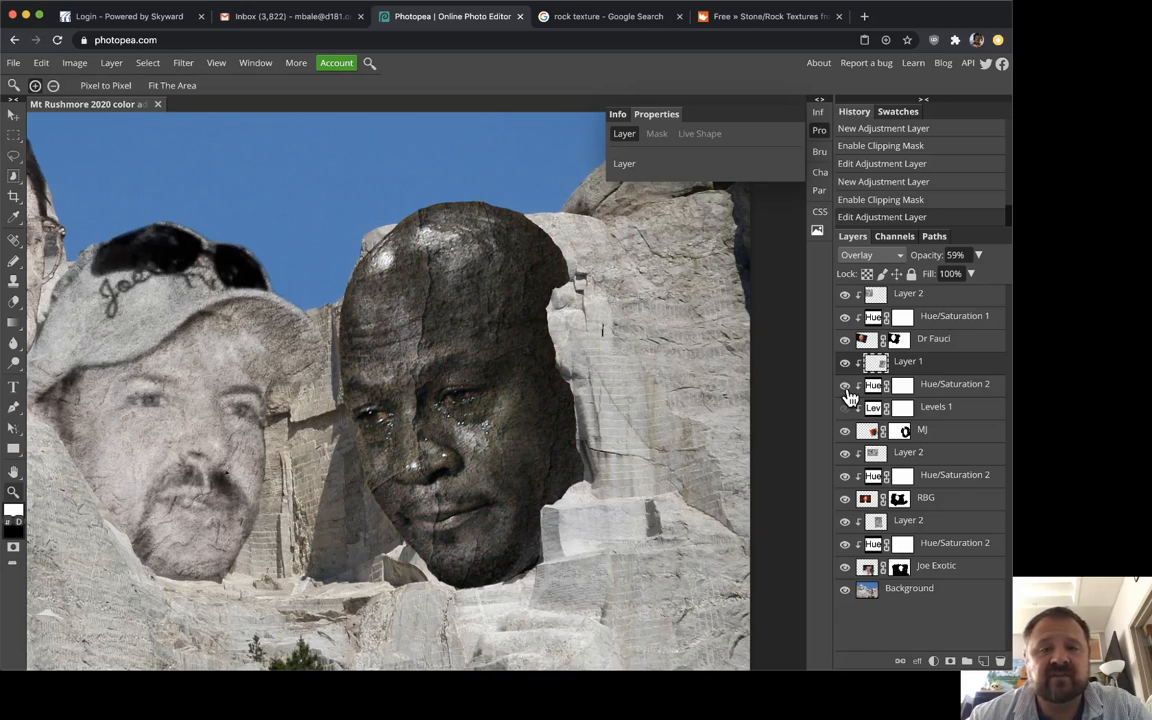
left_click(845, 409)
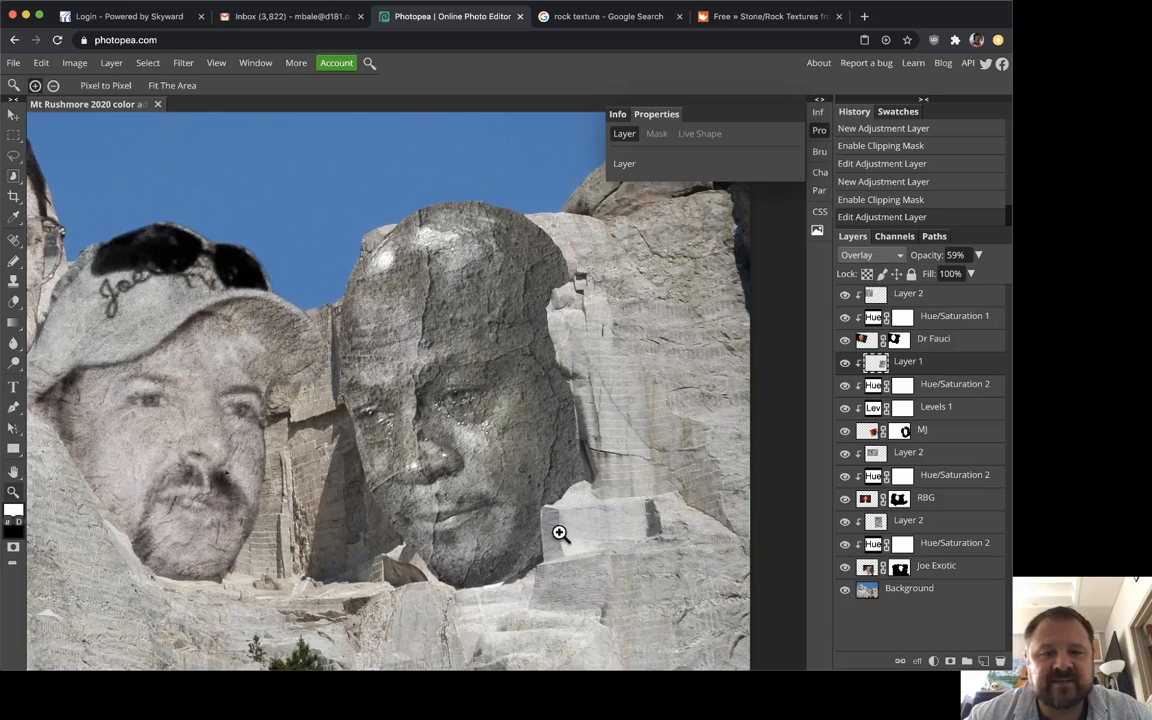
- Examine the whole composite, then compare MJ, Joe Exotic and RBG close up
left_click(543, 363, "alt")
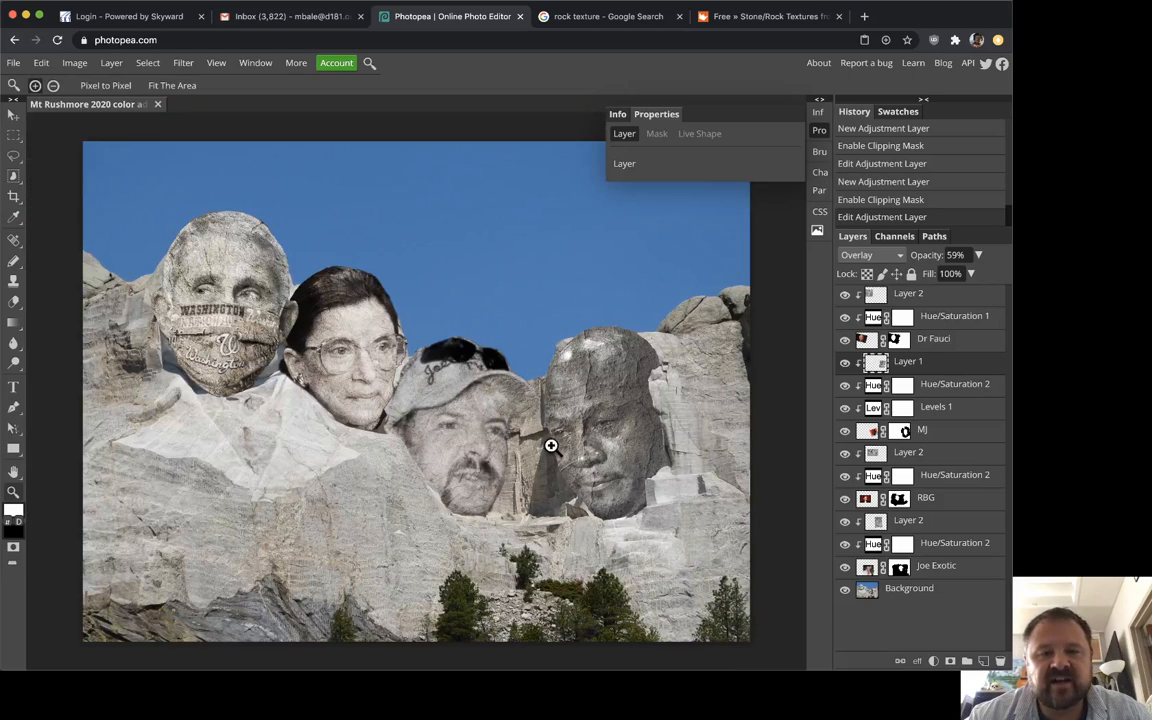
left_click(580, 460)
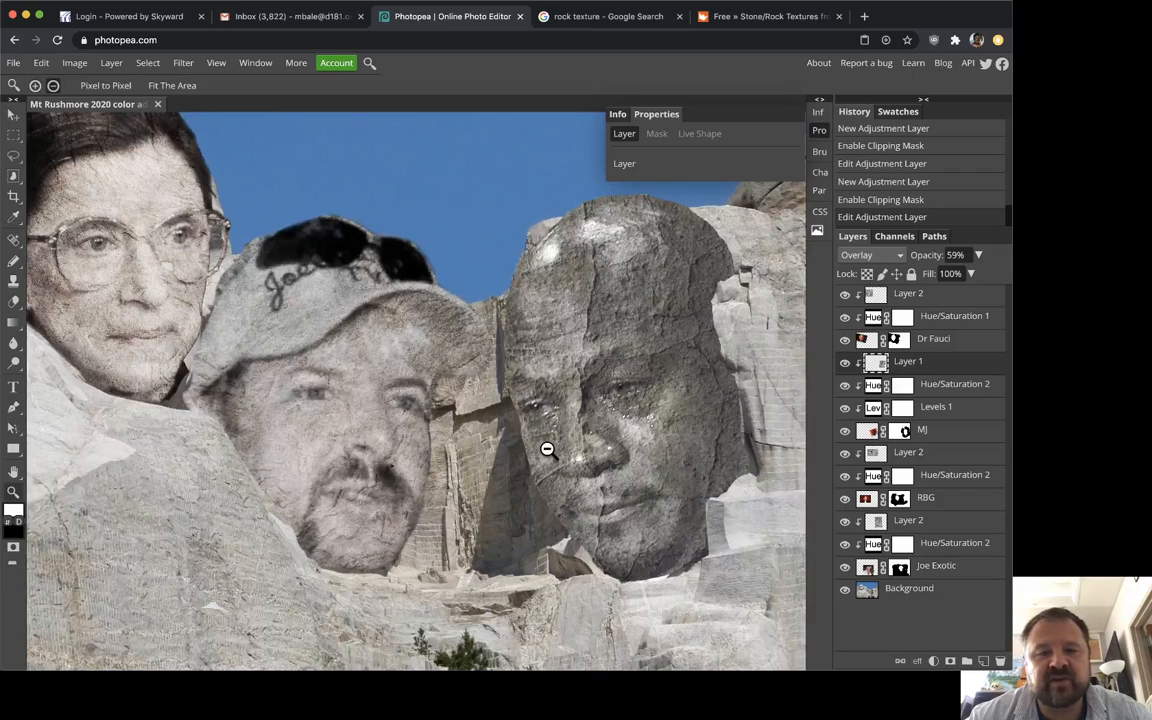
left_click(590, 463)
left_click(604, 458, "alt")
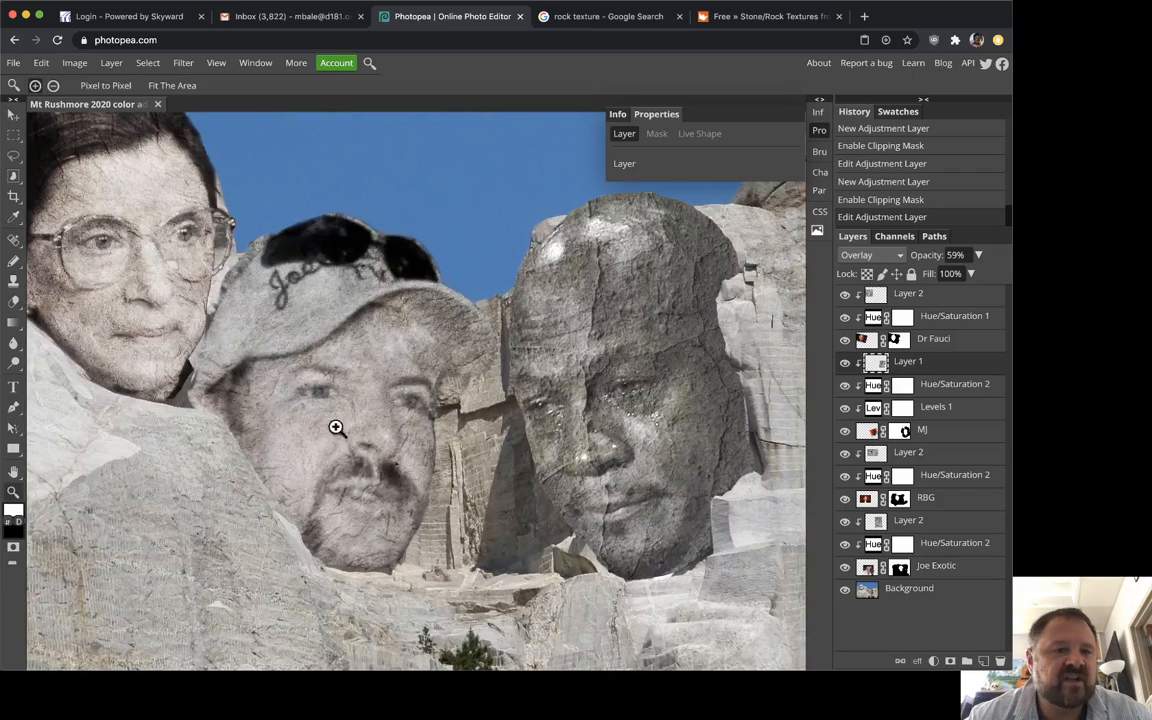
left_click_drag(334, 339, 365, 389)
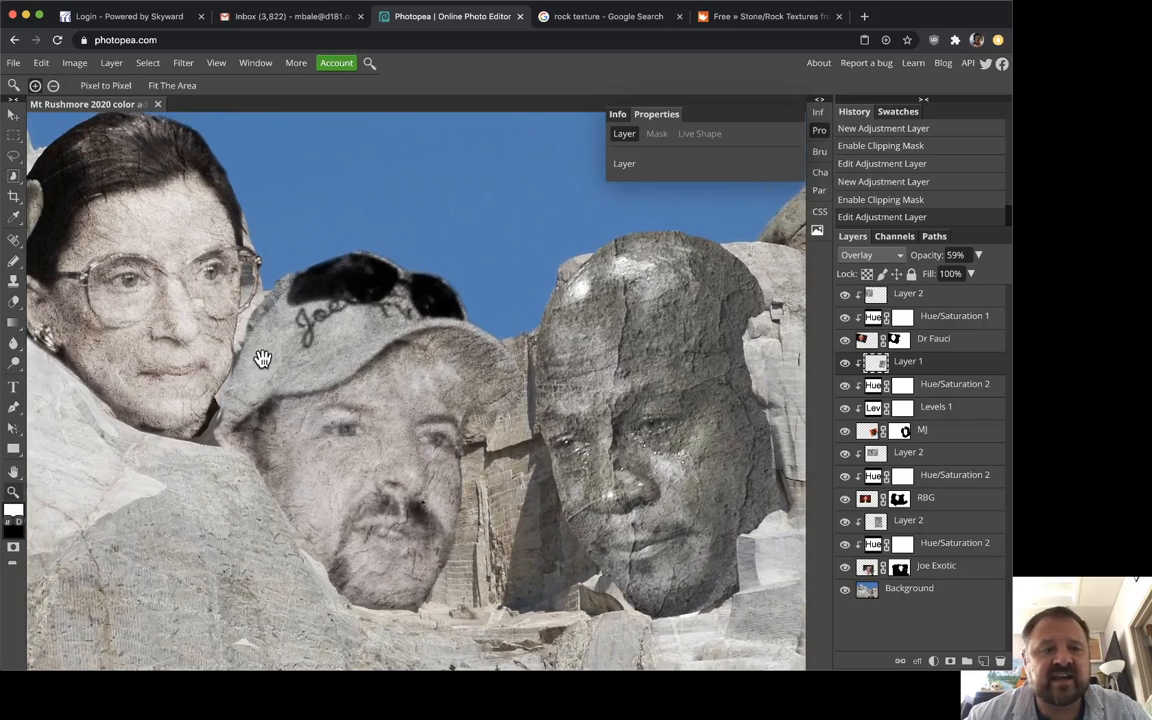
left_click_drag(260, 355, 301, 337)
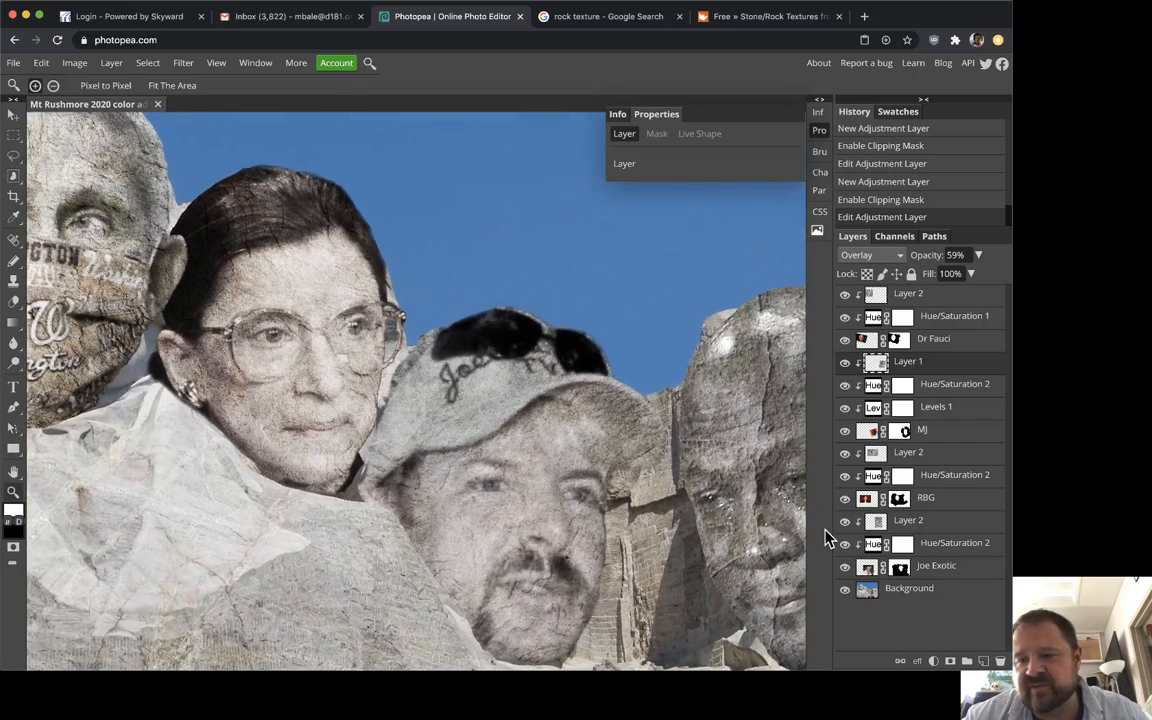
- Compare RBG's face with the original carving beneath it, leaving the RBG layer shown and selected
left_click(879, 500)
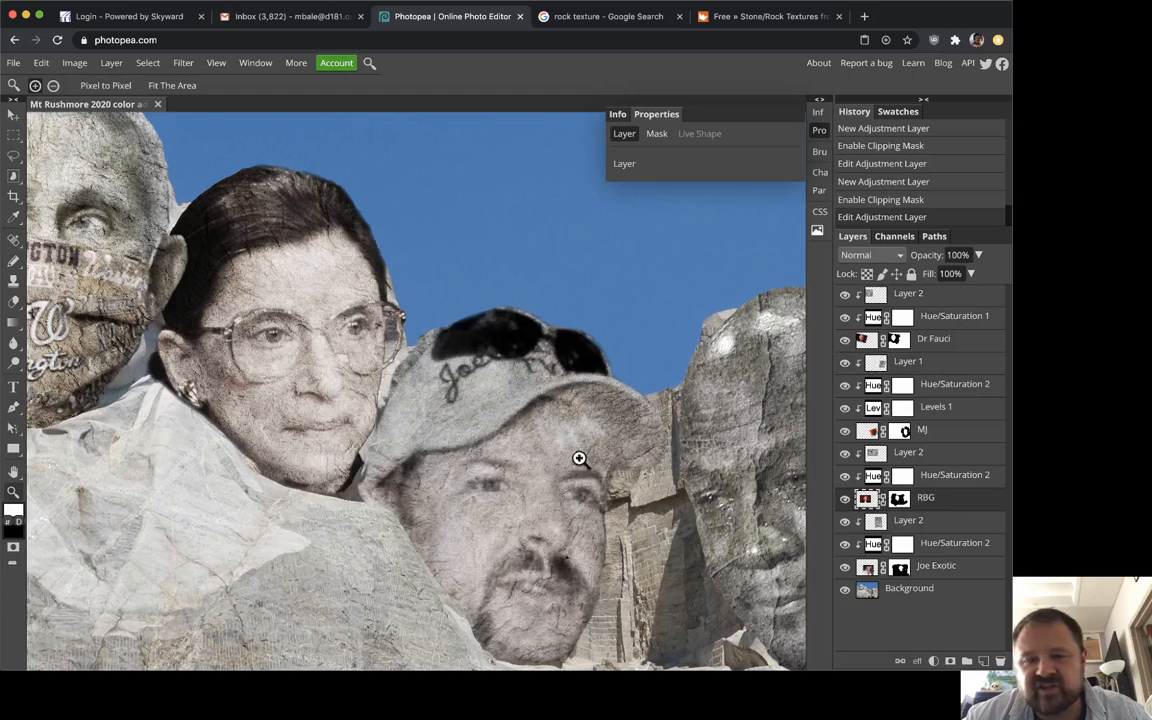
scroll(419, 388, "left", 3)
scroll(419, 388, "up", 2)
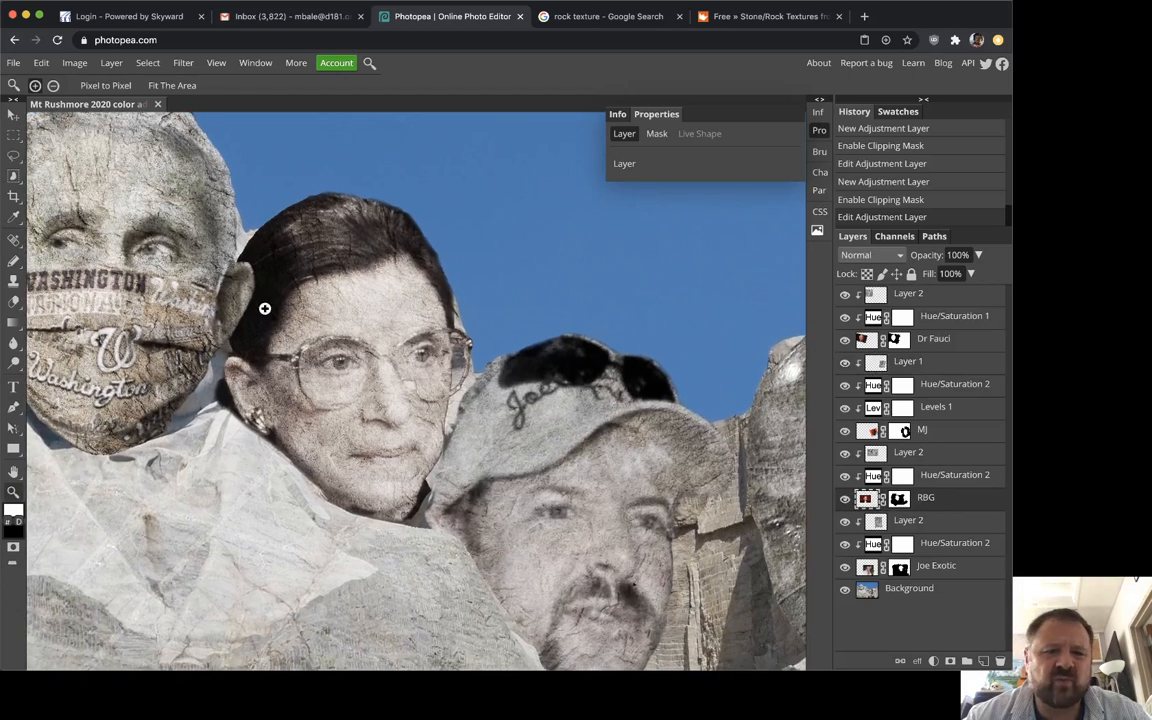
left_click(845, 498)
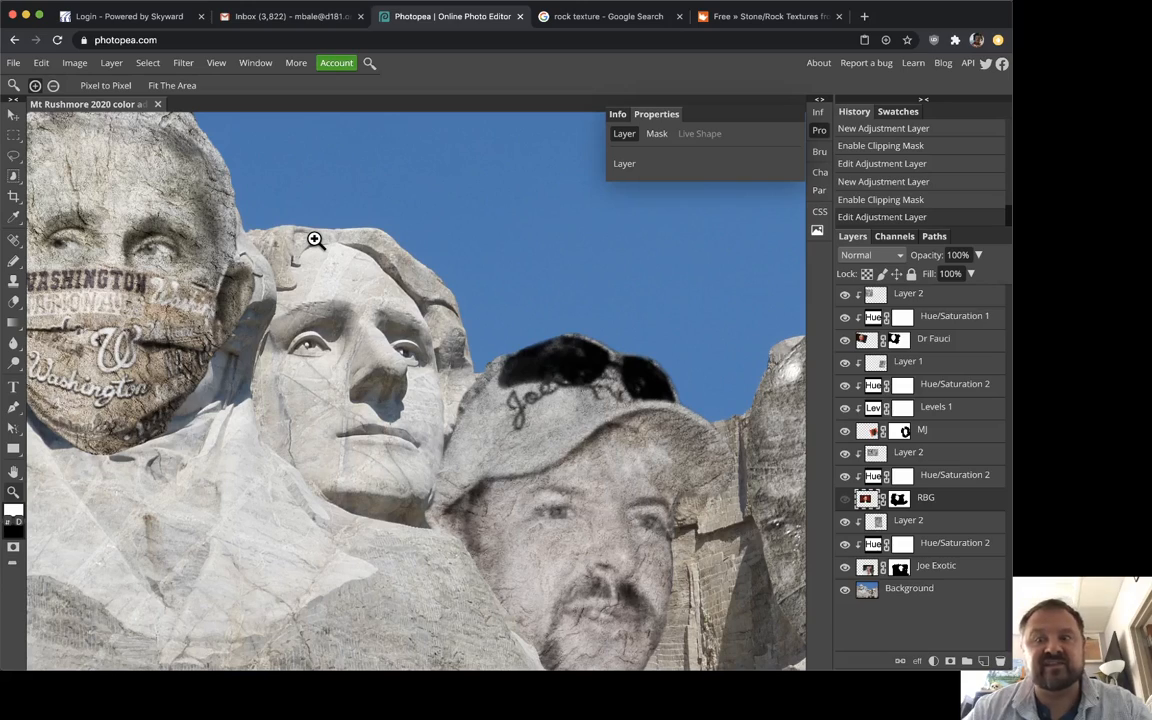
left_click(844, 498)
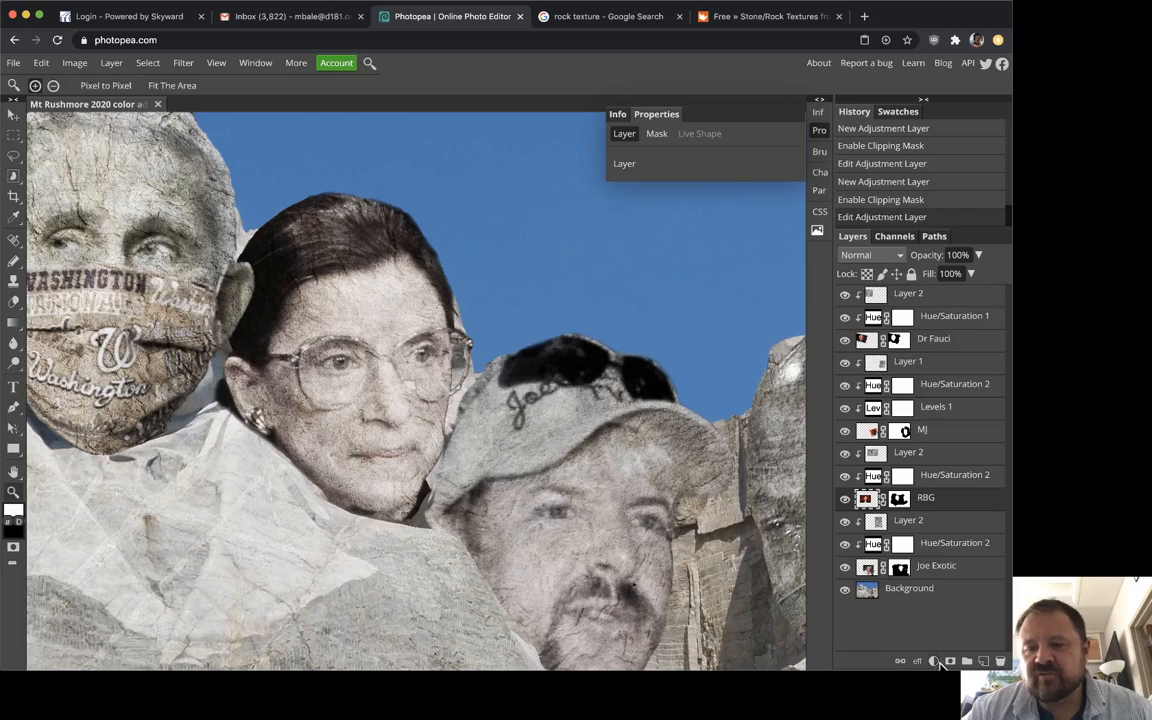
- Add a Levels adjustment layer directly above RBG and turn it into a clipping mask on that layer
left_click(933, 661)
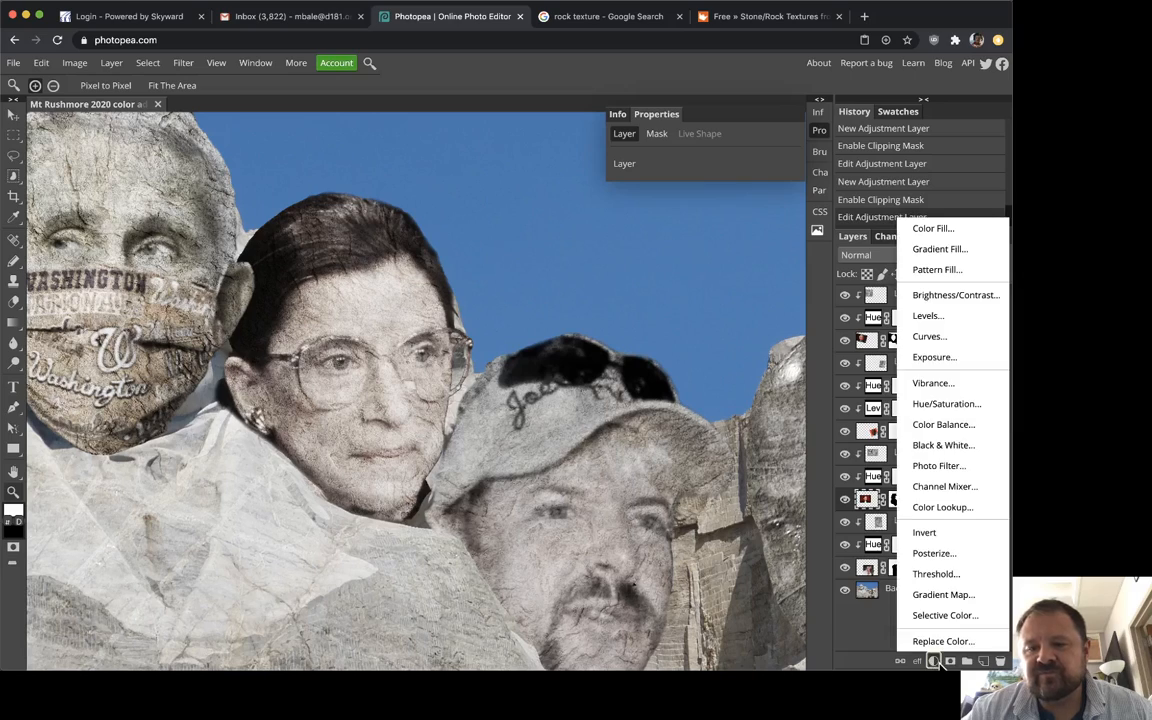
left_click(948, 316)
right_click(946, 505)
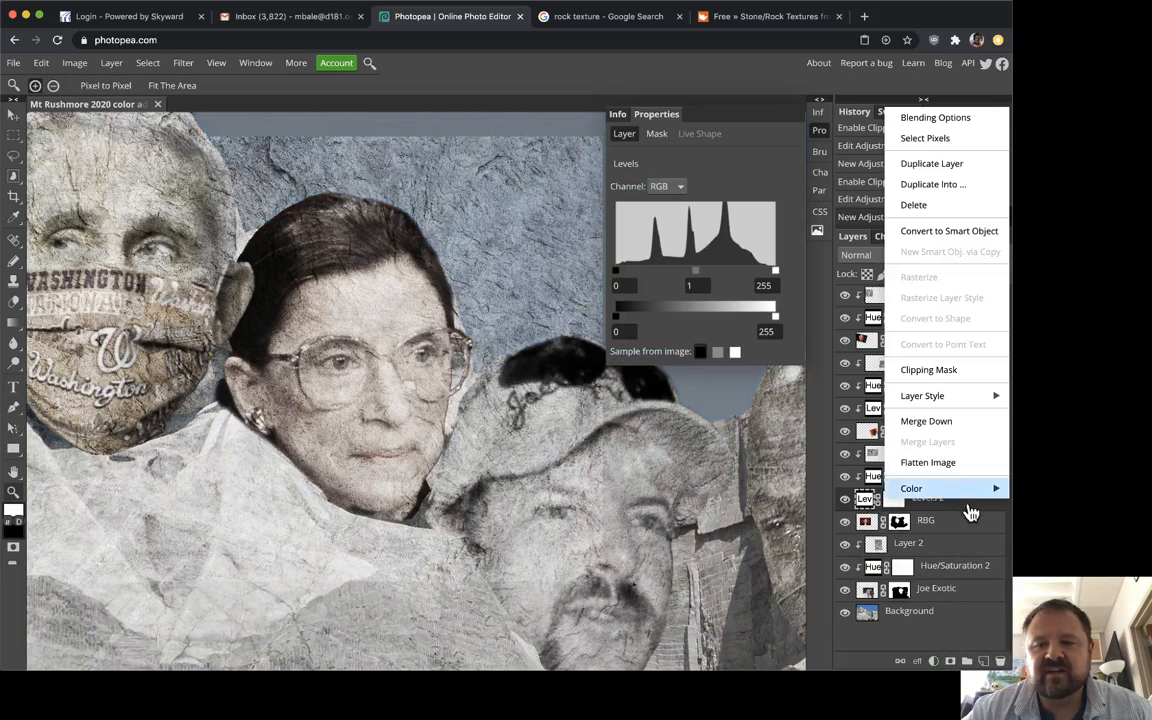
left_click(929, 370)
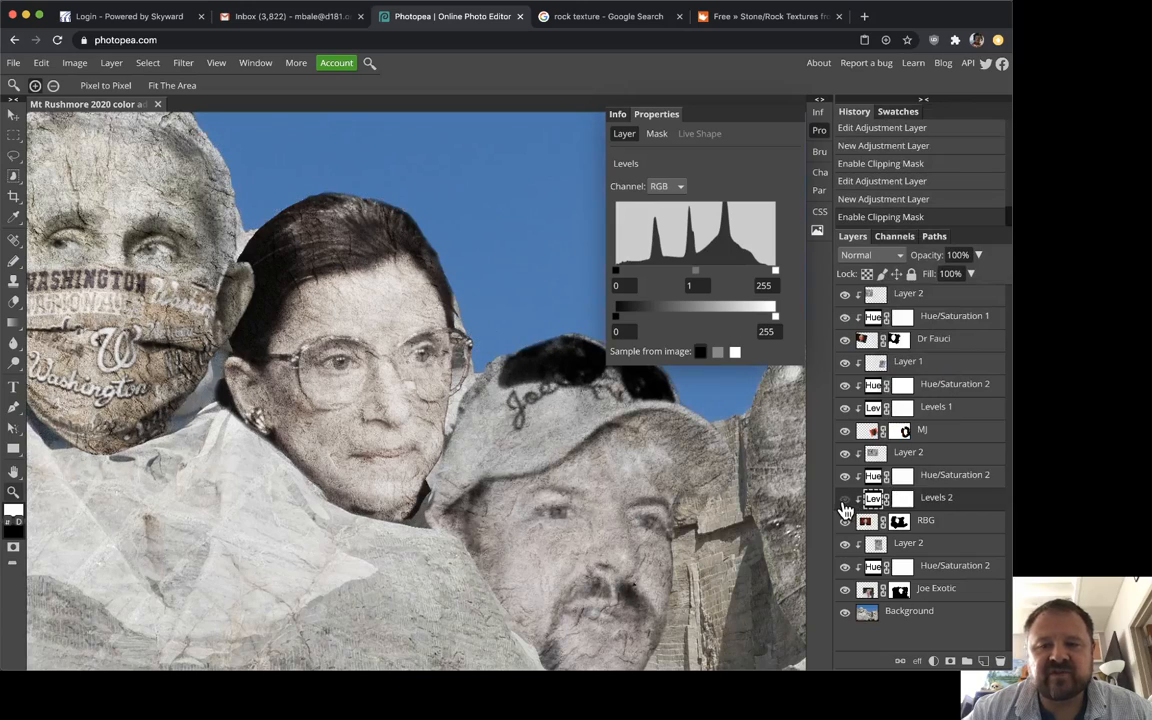
- Set RBG's Levels adjustment to input black 26, midtones 0.55 and output black 73, judging the tone against the whole composite
mouse_move(695, 270)
left_mouse_down()
mouse_move(728, 276)
mouse_move(681, 276)
mouse_move(765, 283)
mouse_move(676, 278)
mouse_move(715, 278)
mouse_move(695, 280)
left_mouse_up()
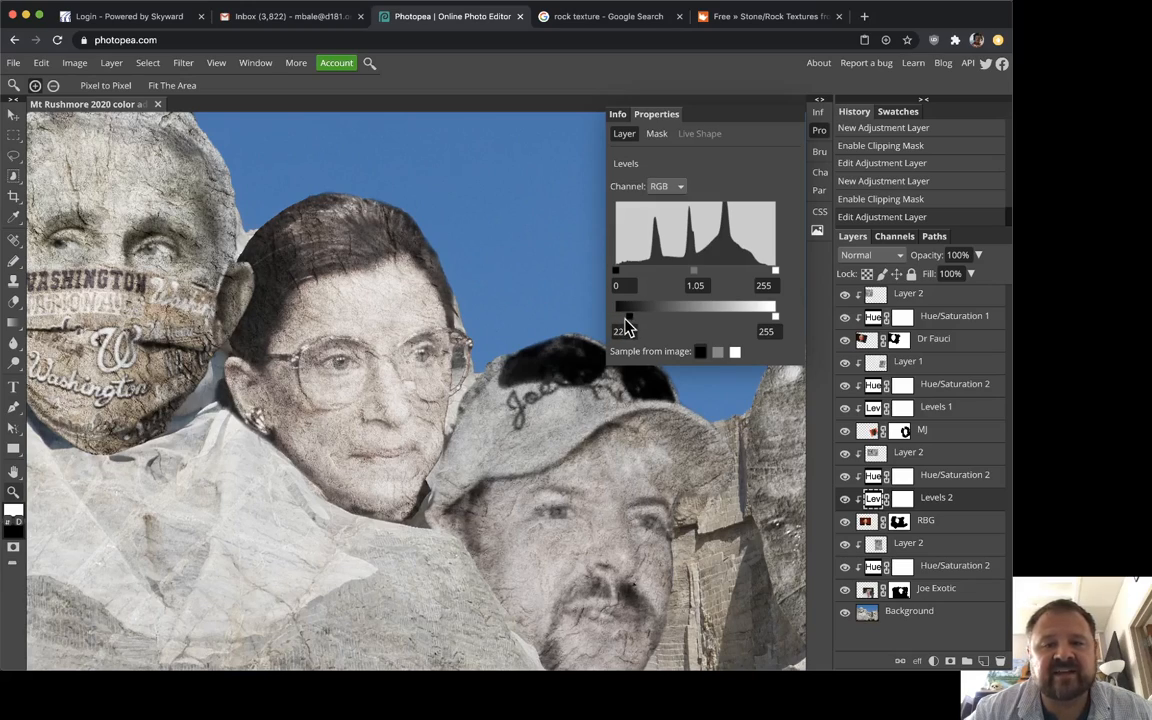
left_click_drag(624, 320, 621, 320)
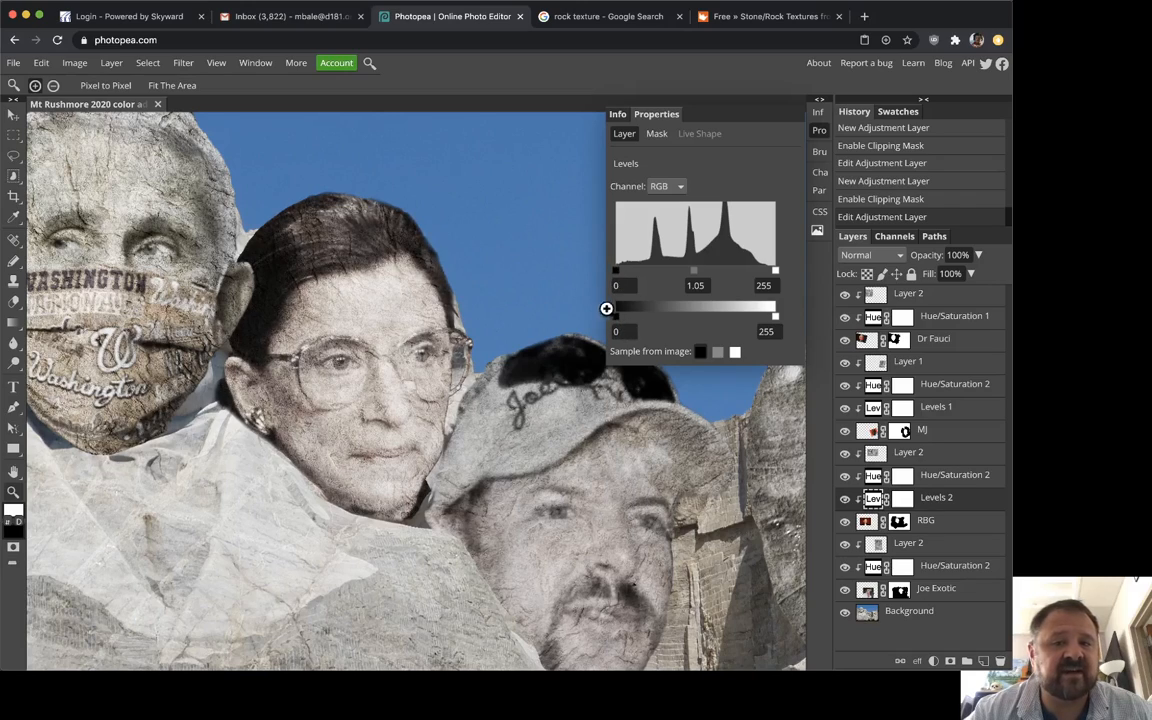
left_click_drag(620, 318, 662, 318)
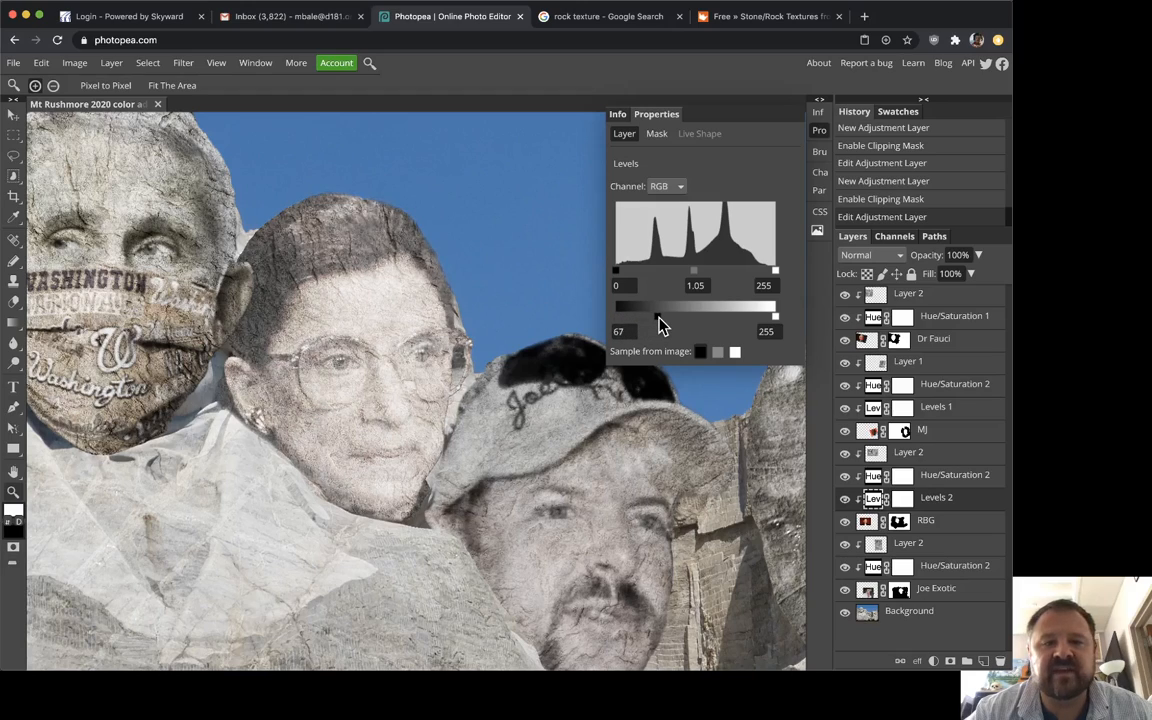
left_click(460, 415, "alt")
left_click(460, 415, "alt")
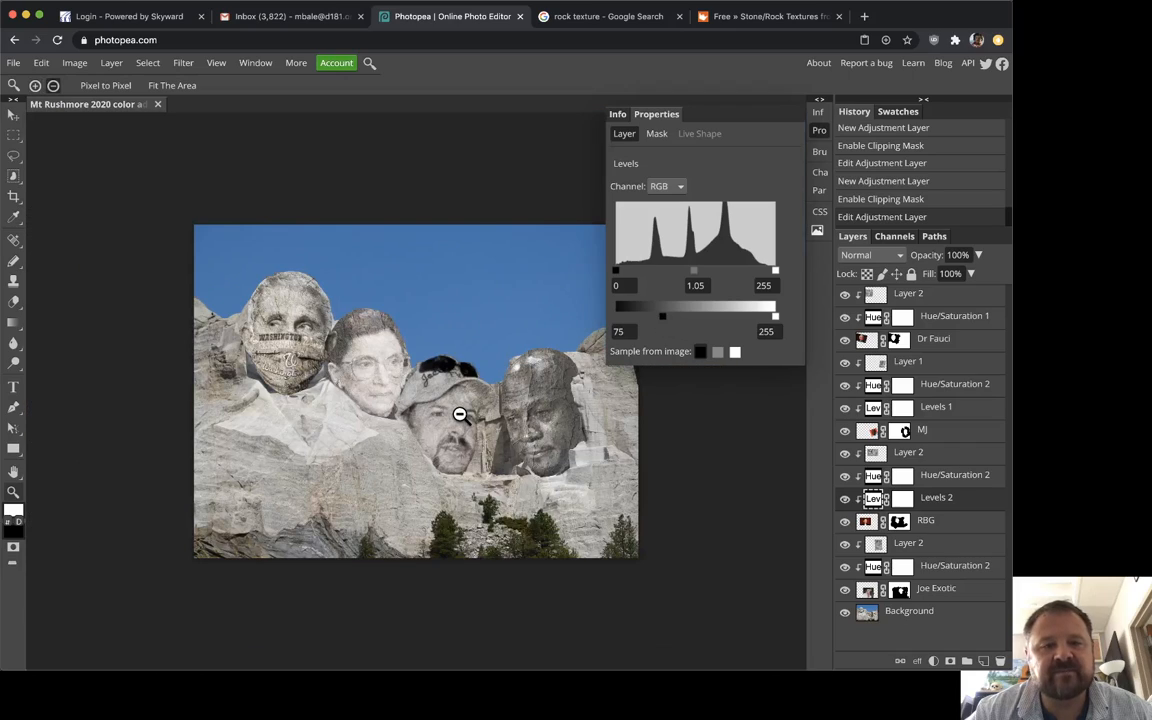
left_click(366, 384)
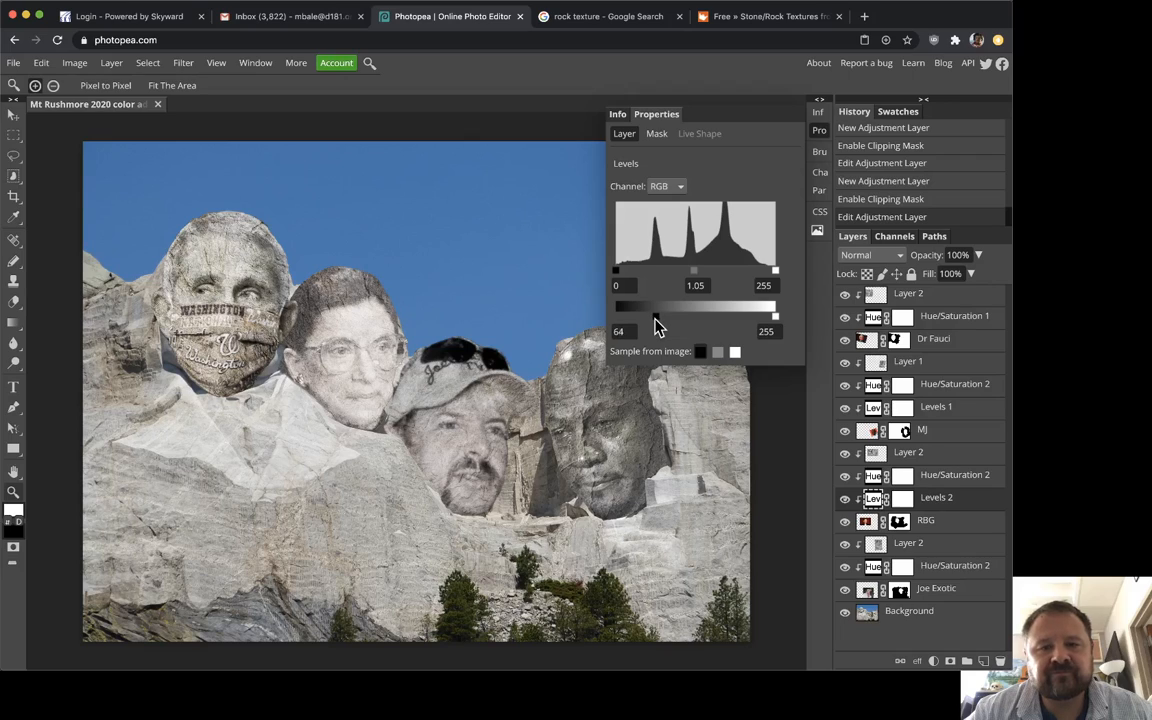
left_click(366, 339)
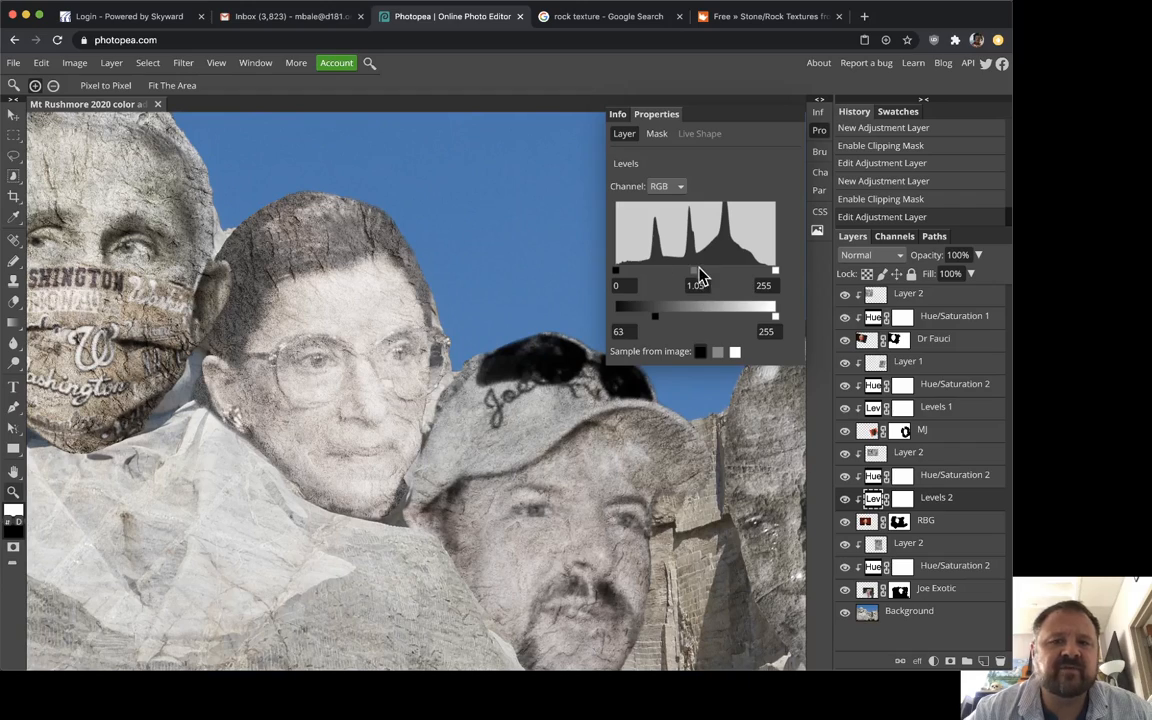
mouse_move(705, 278)
left_mouse_down()
mouse_move(722, 278)
mouse_move(699, 275)
mouse_move(711, 278)
left_mouse_up()
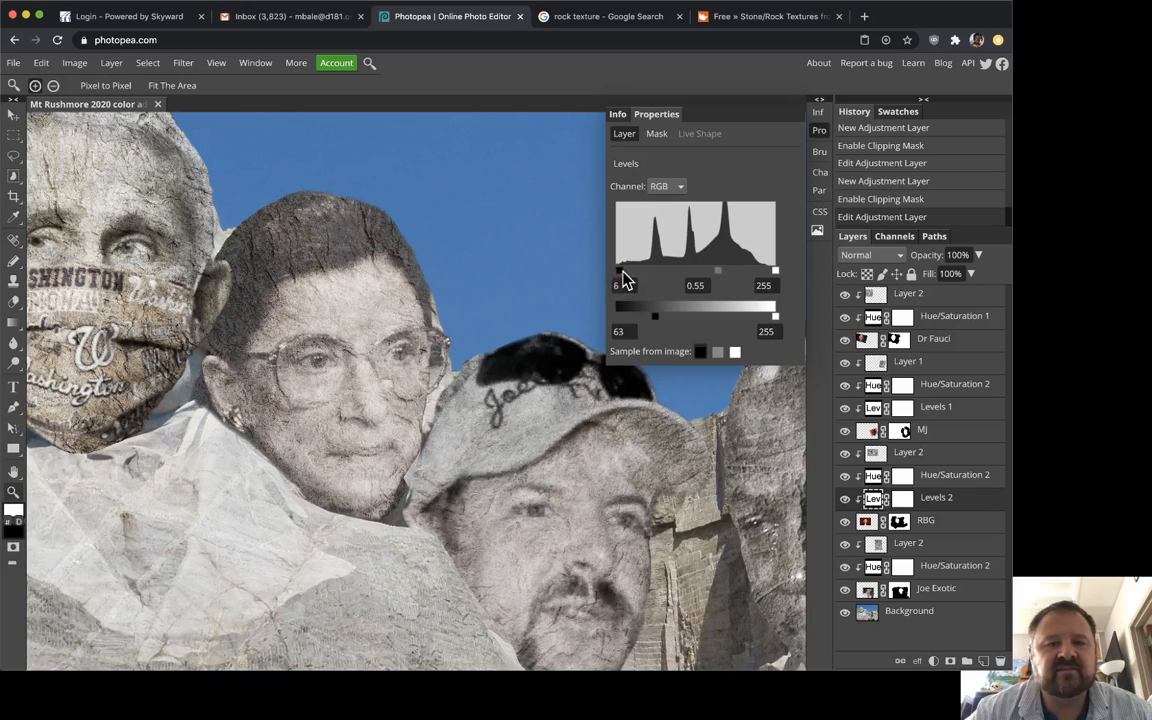
left_click_drag(630, 280, 661, 321)
key("ctrl+0")
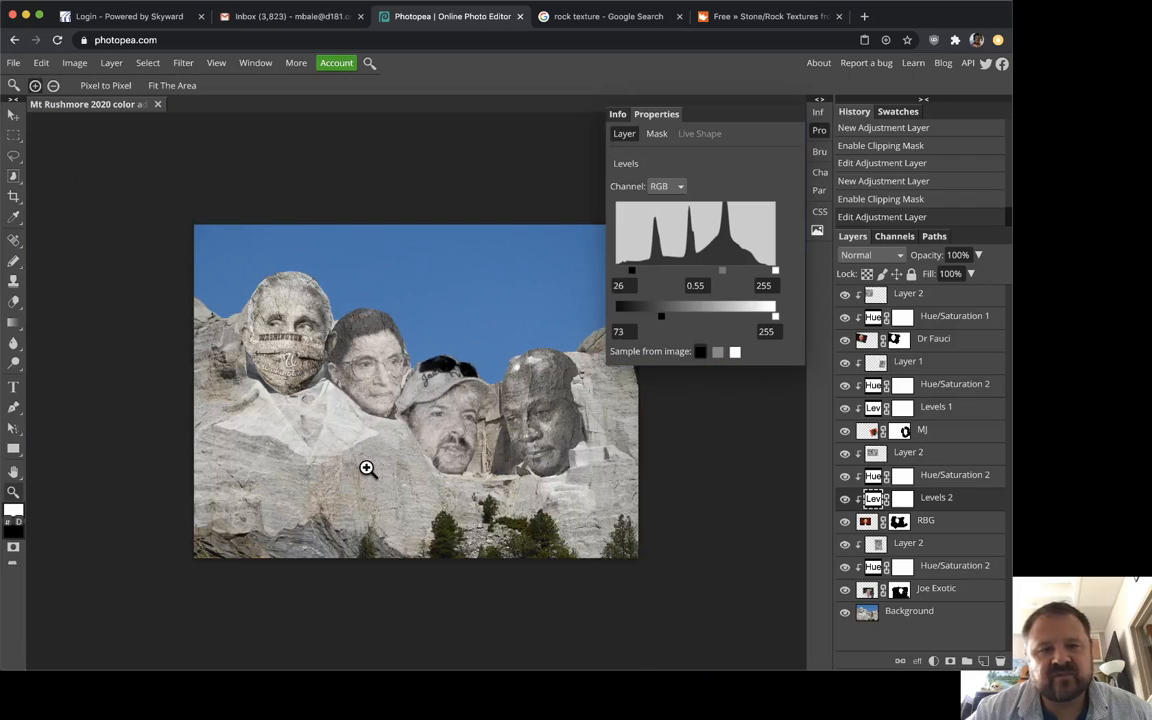
- Compare RBG's face with and without its Levels adjustment, leaving the adjustment shown
left_click(845, 499)
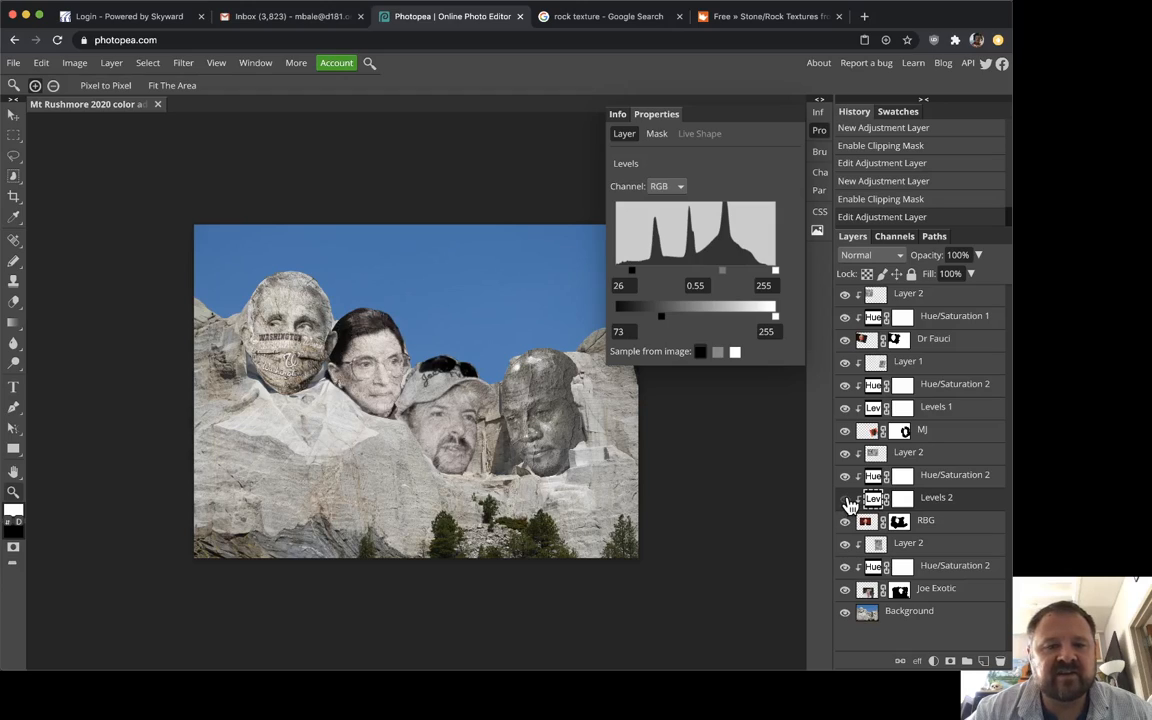
left_click(845, 499)
left_click(845, 499)
left_click(845, 499)
left_click(845, 499)
left_click(845, 499)
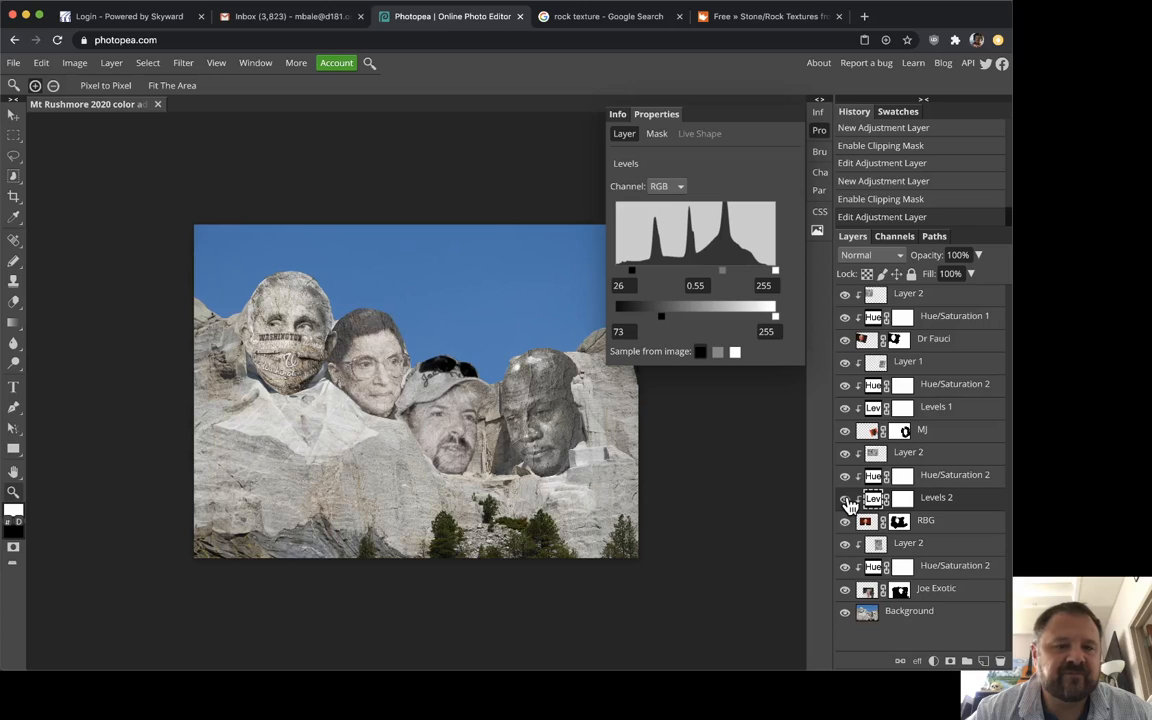
- Add a Levels adjustment layer directly above Joe Exotic and turn it into a clipping mask on that layer
left_click(476, 410)
left_click(476, 410, "alt")
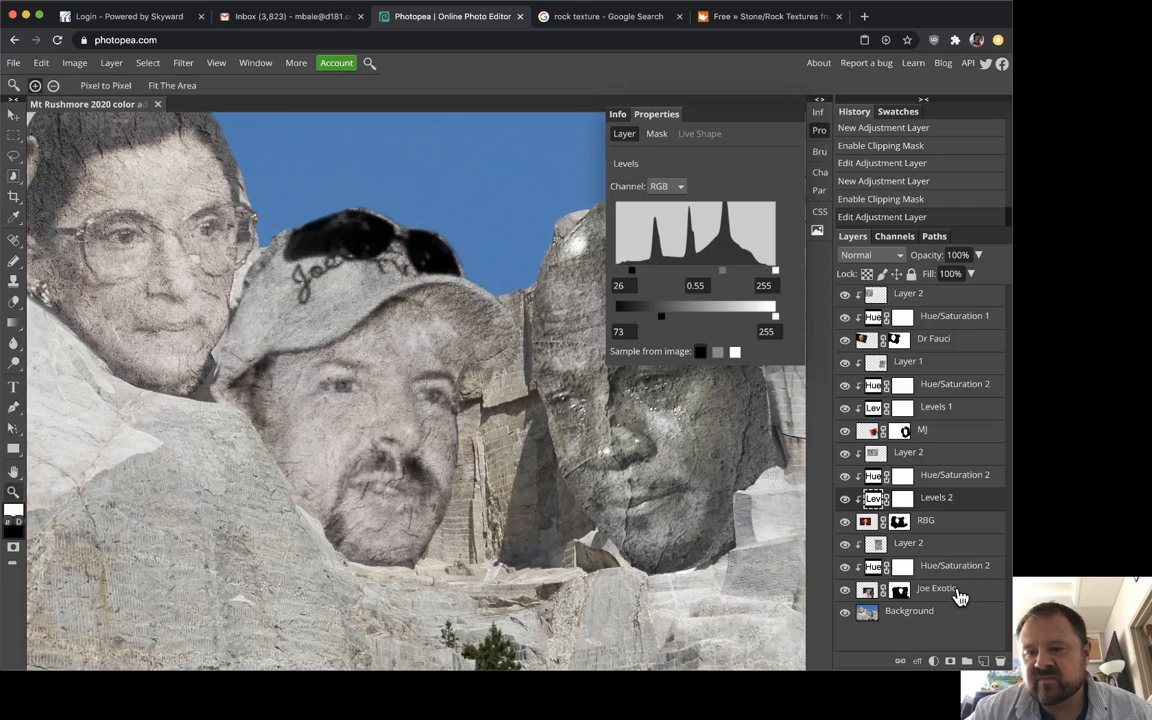
left_click(955, 590)
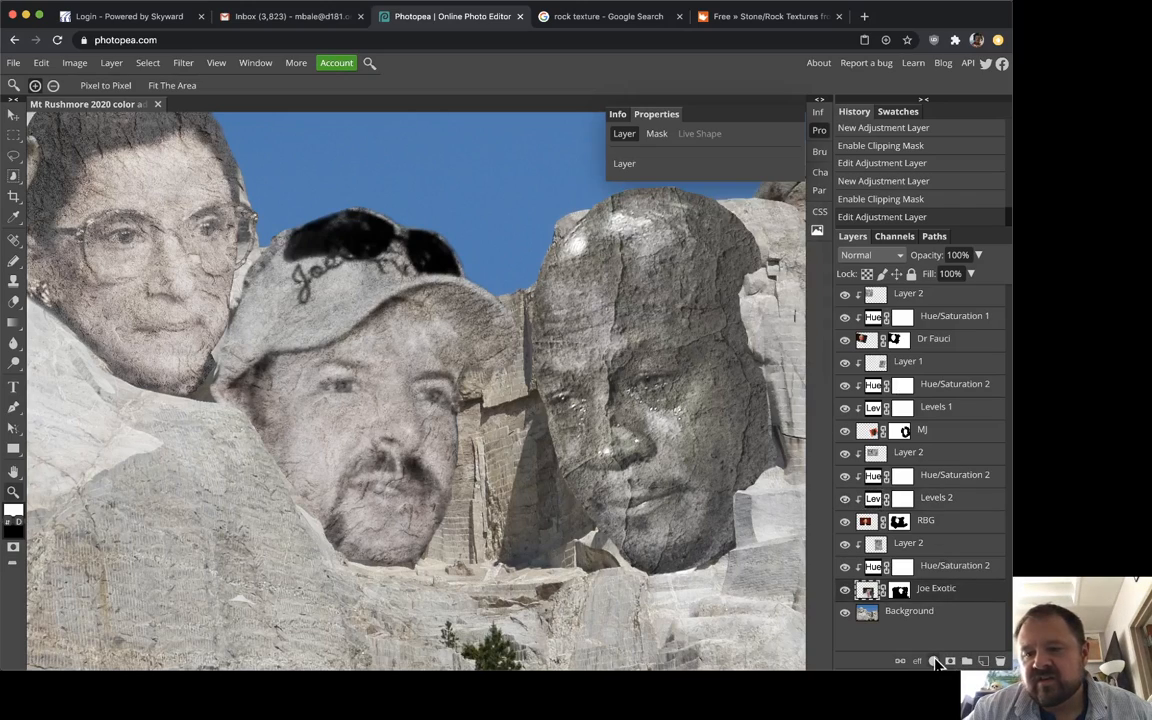
left_click(933, 661)
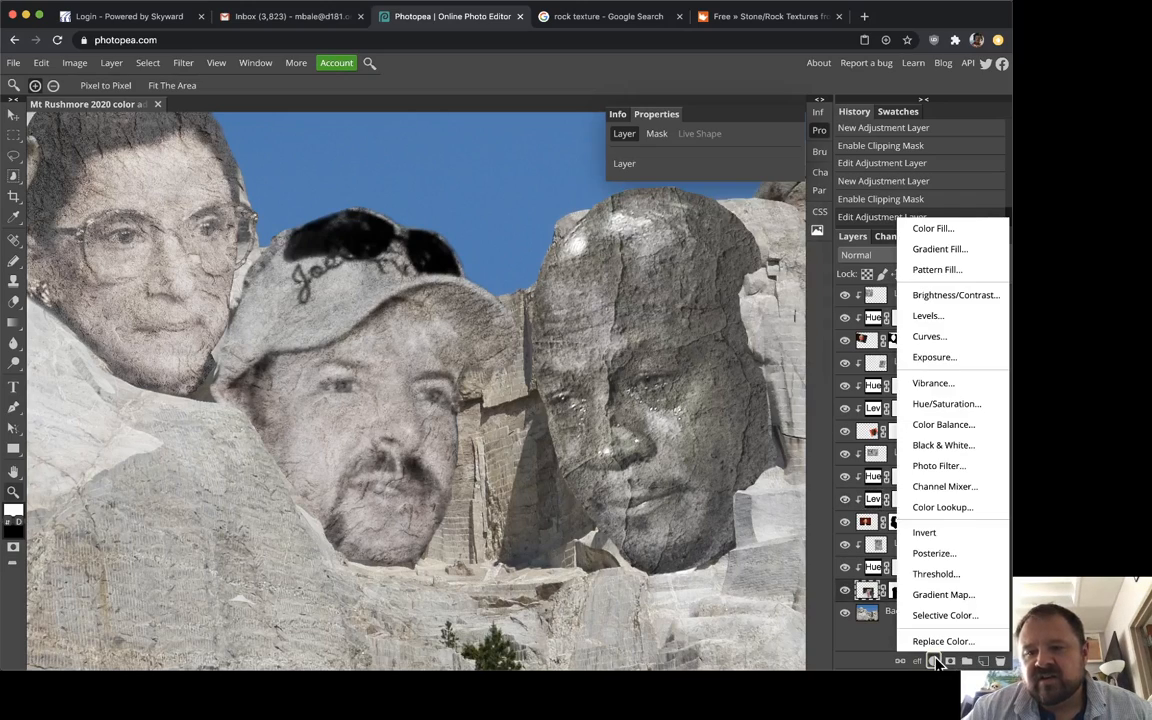
left_click(957, 318)
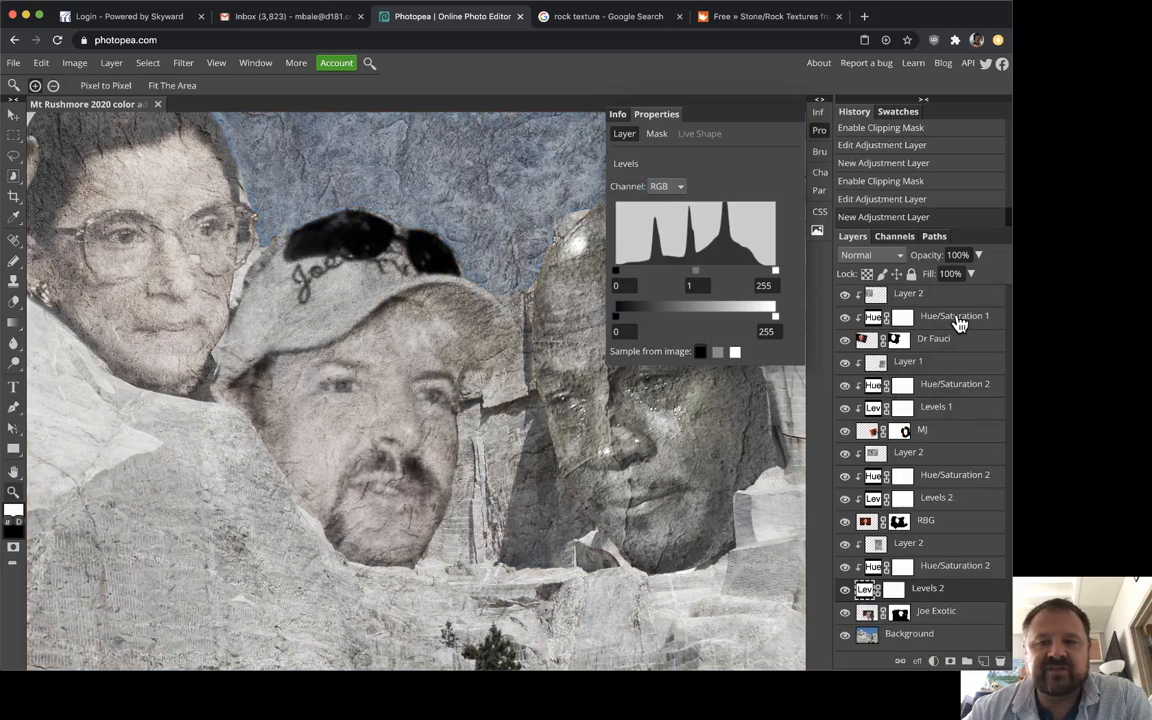
right_click(970, 590)
left_click(957, 461)
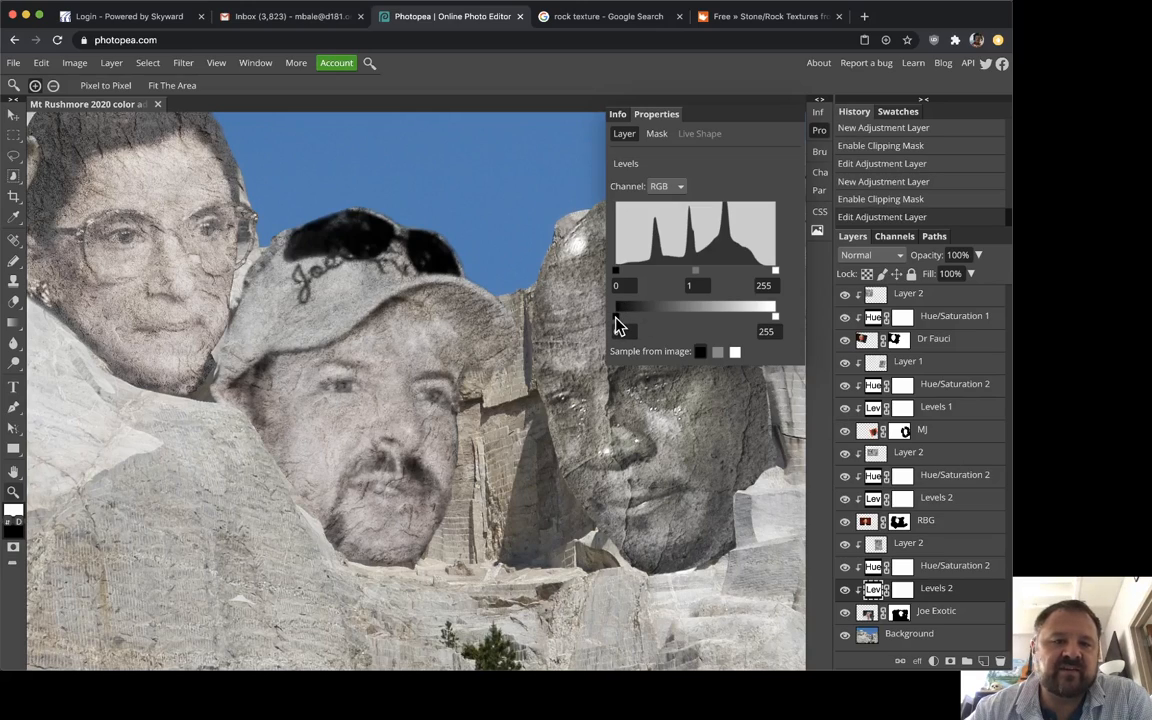
- Set Joe Exotic's Levels adjustment to input black 41, midtones 0.51, input white 219 and output black 81
left_click_drag(614, 322, 661, 332)
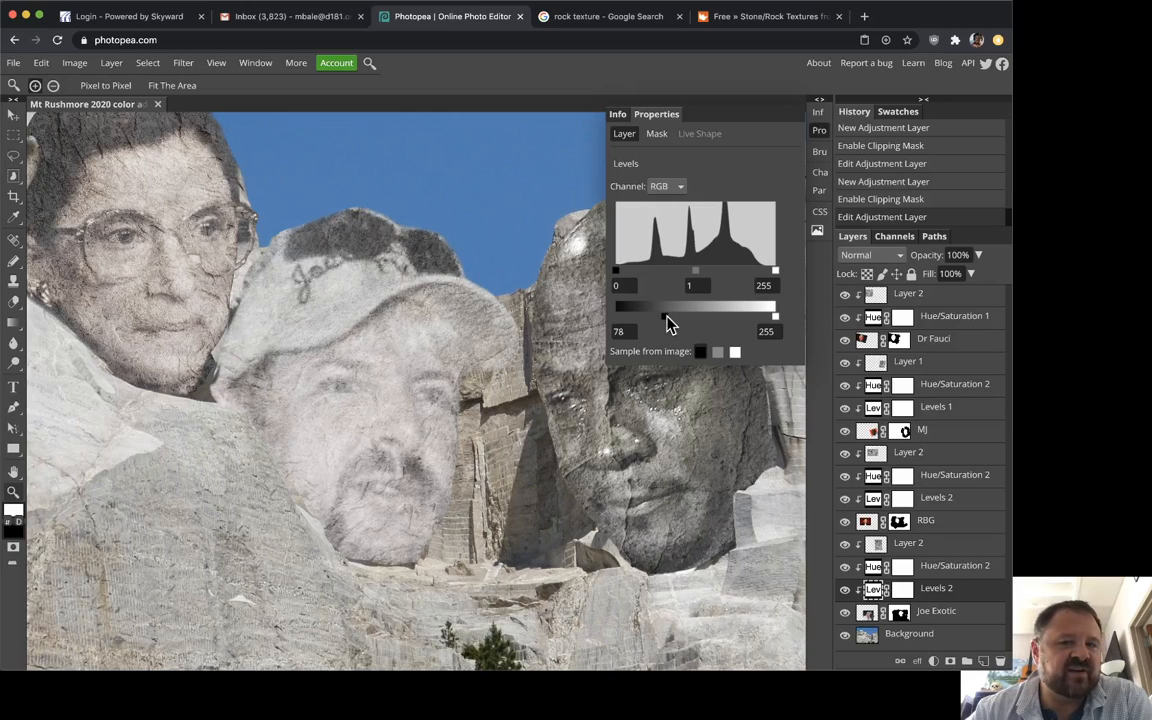
left_click_drag(677, 323, 668, 319)
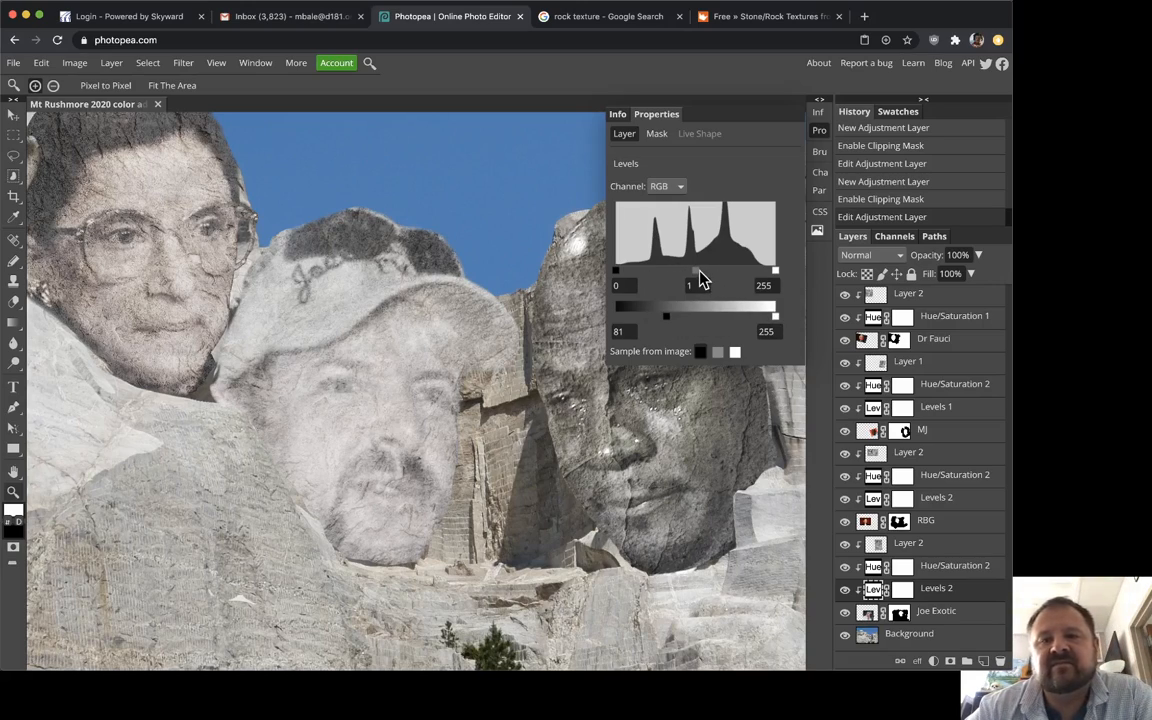
left_click_drag(698, 273, 710, 271)
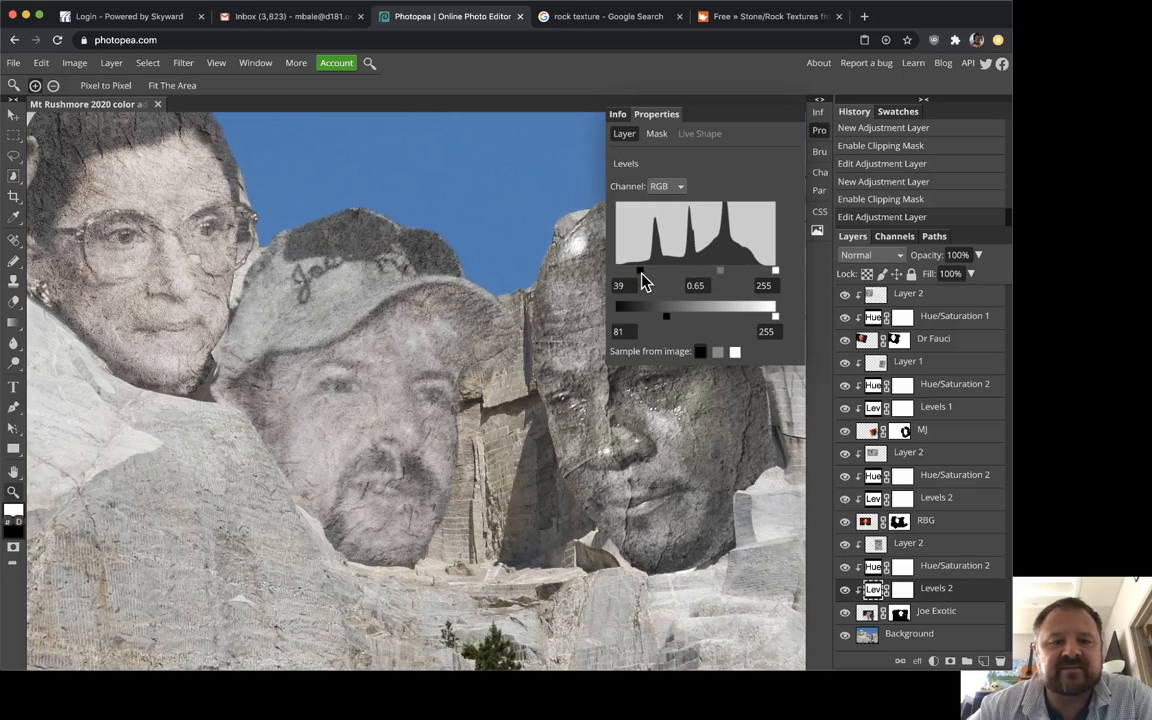
left_click_drag(629, 279, 633, 281)
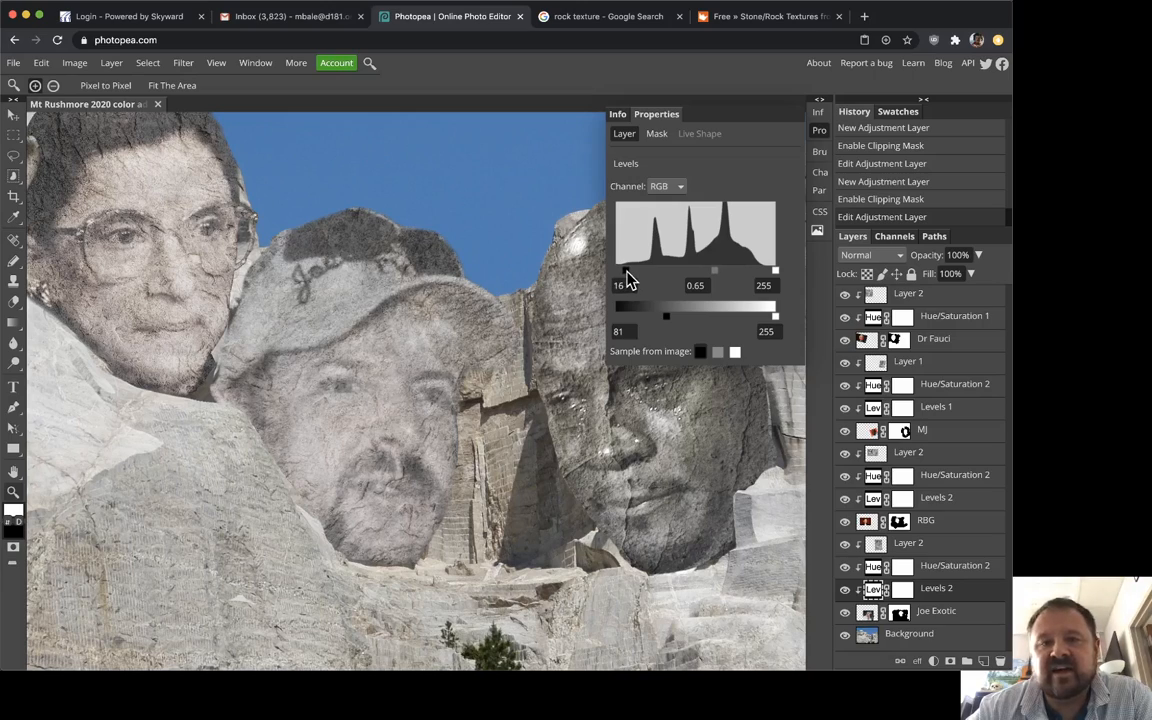
mouse_move(720, 278)
left_mouse_down()
mouse_move(738, 275)
mouse_move(711, 272)
mouse_move(755, 281)
mouse_move(712, 274)
left_mouse_up()
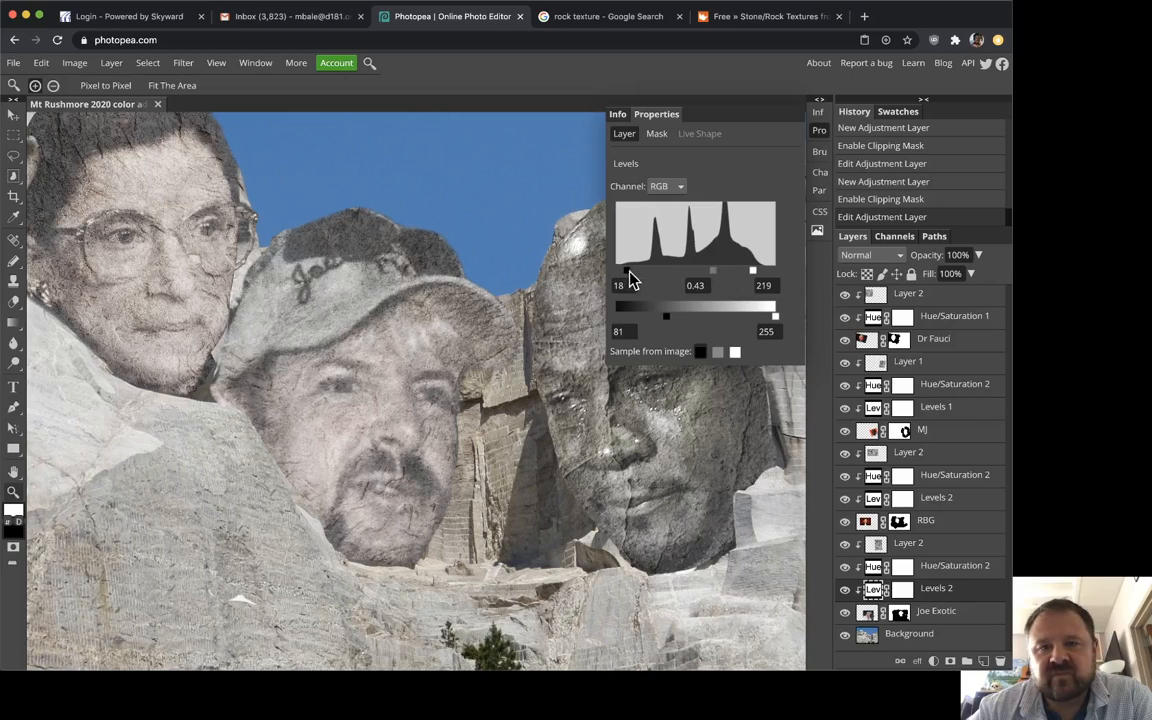
left_click_drag(630, 280, 643, 280)
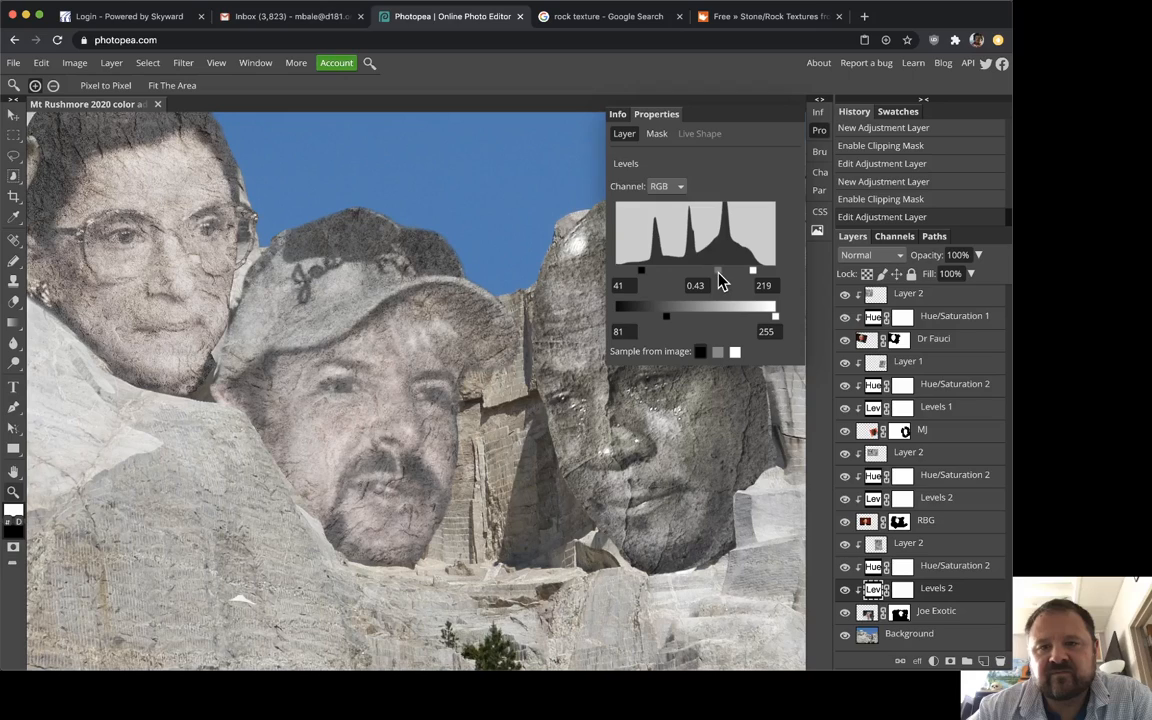
mouse_move(719, 273)
left_mouse_down()
mouse_move(699, 277)
mouse_move(713, 274)
left_mouse_up()
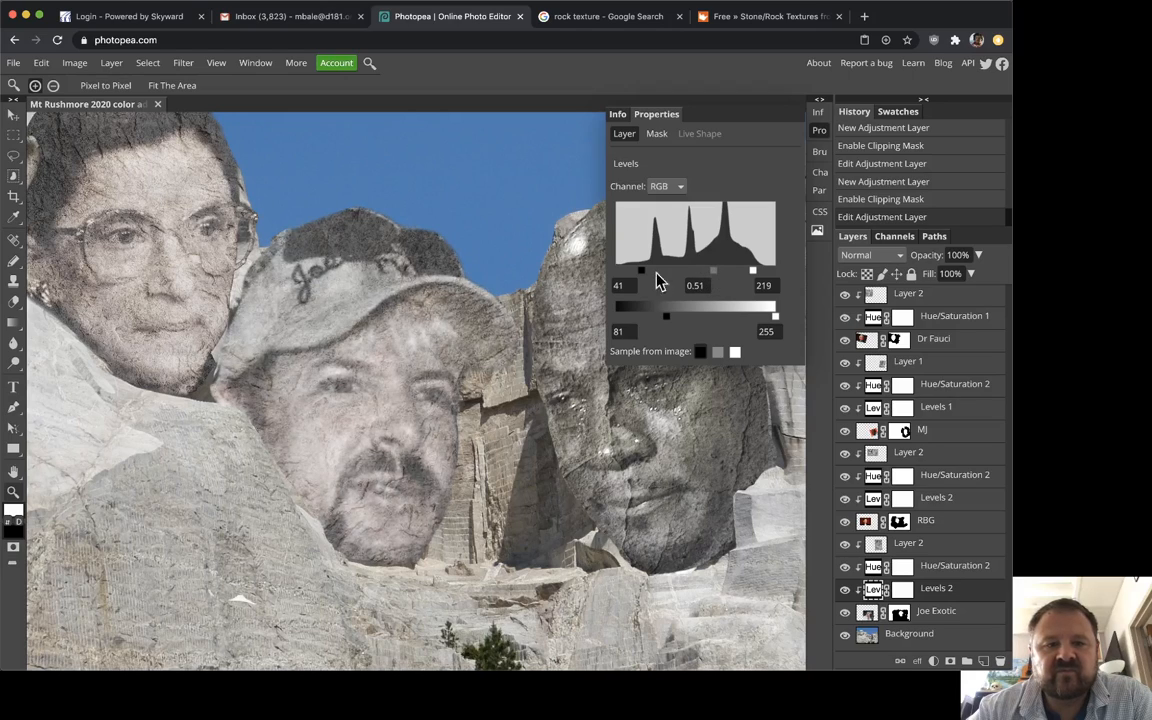
- Shift the hue in Joe Exotic's Hue/Saturation adjustment to 14
left_click(434, 368, "alt")
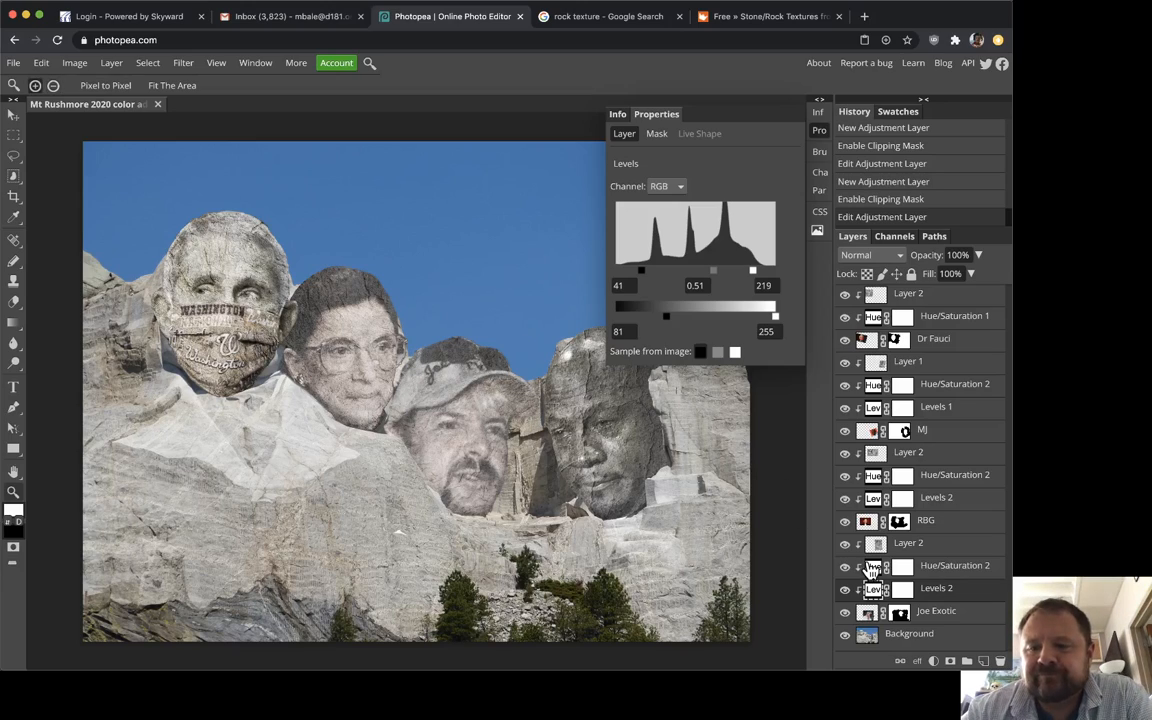
left_click(873, 568)
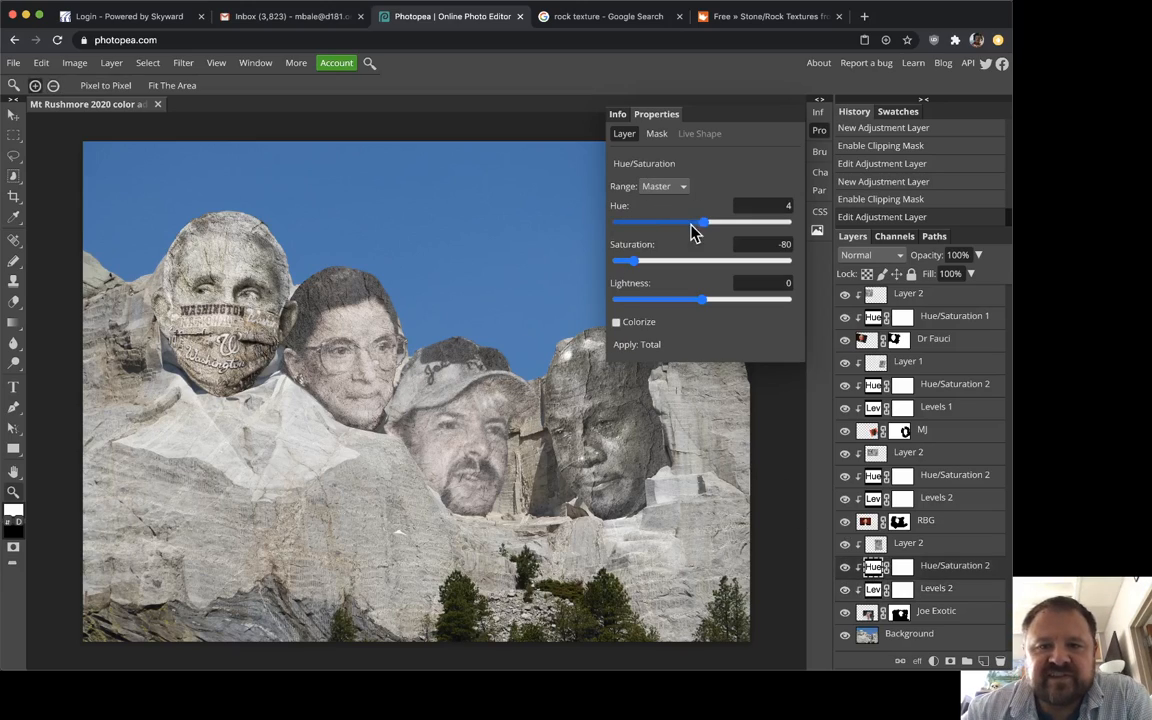
left_click_drag(704, 228, 707, 230)
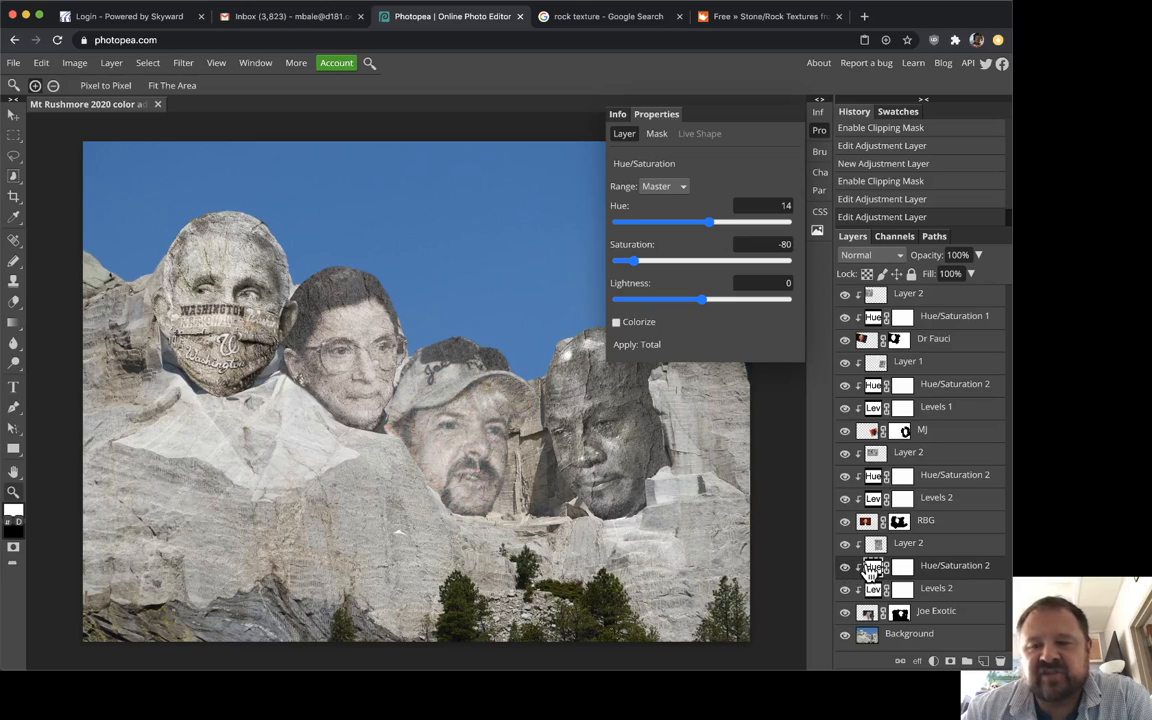
- Review the Levels and Hue/Saturation adjustments of Joe Exotic and RBG, and select Dr Fauci's rock texture layer
left_click(873, 589)
left_click(873, 566)
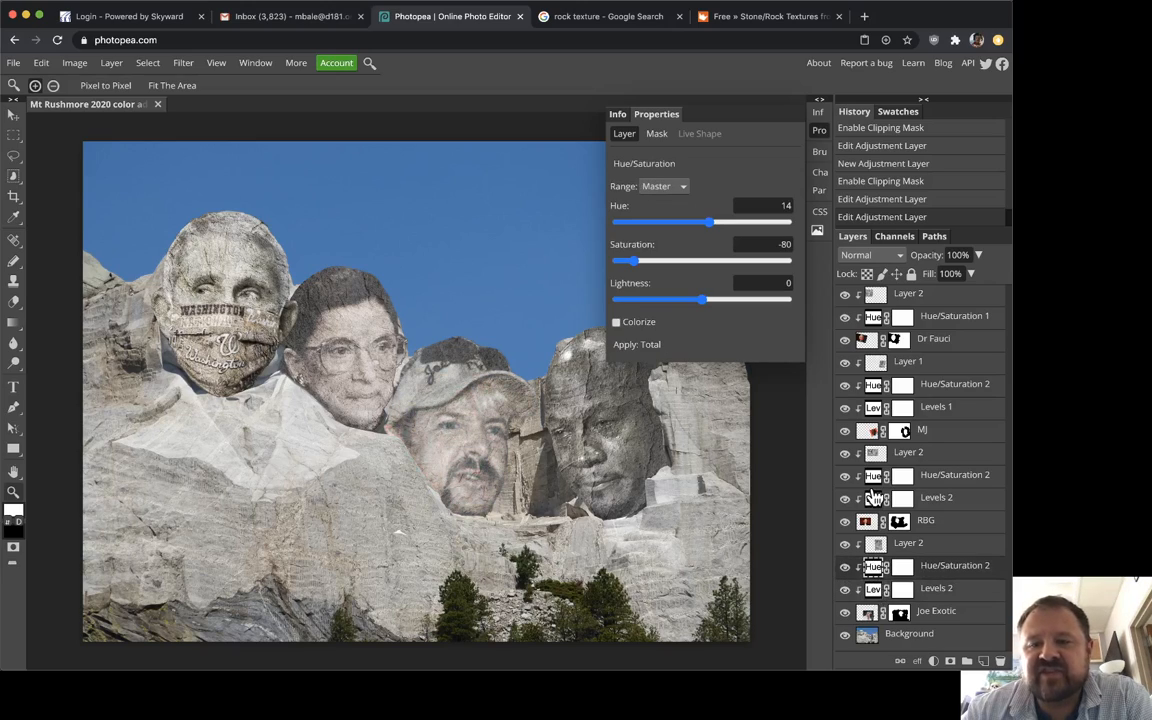
left_click(874, 497)
left_click(874, 478)
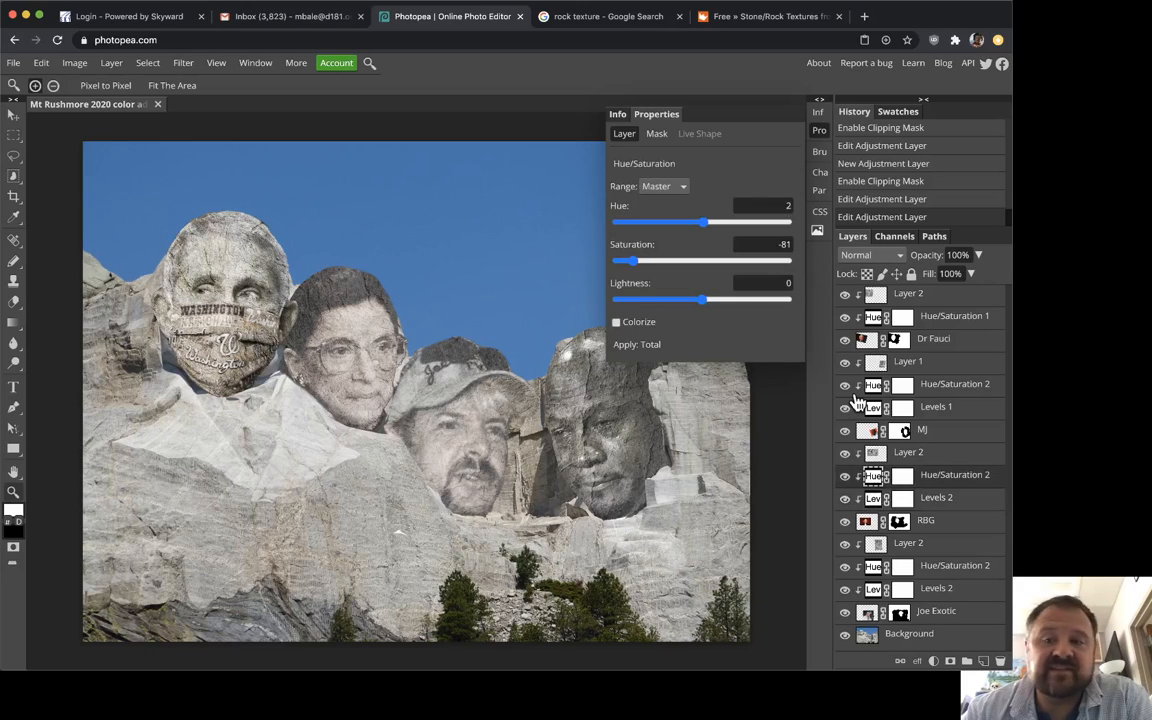
left_click(875, 296)
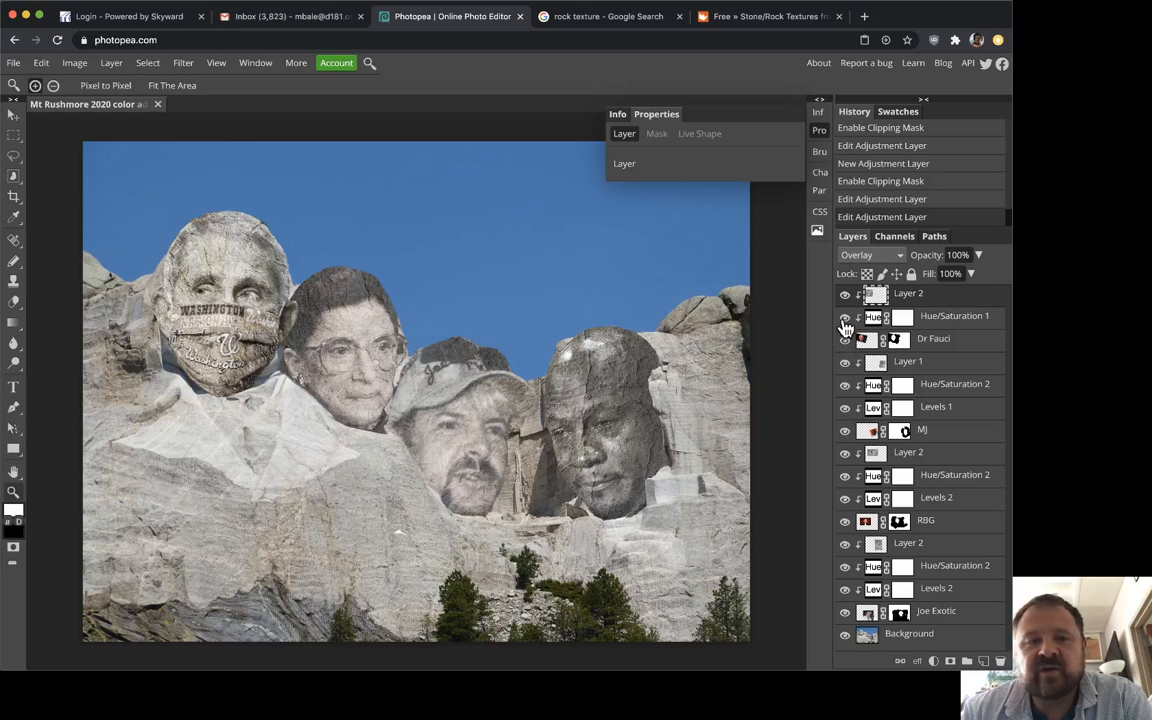
- Set the saturation in Dr Fauci's Hue/Saturation adjustment to -78
left_click(874, 318)
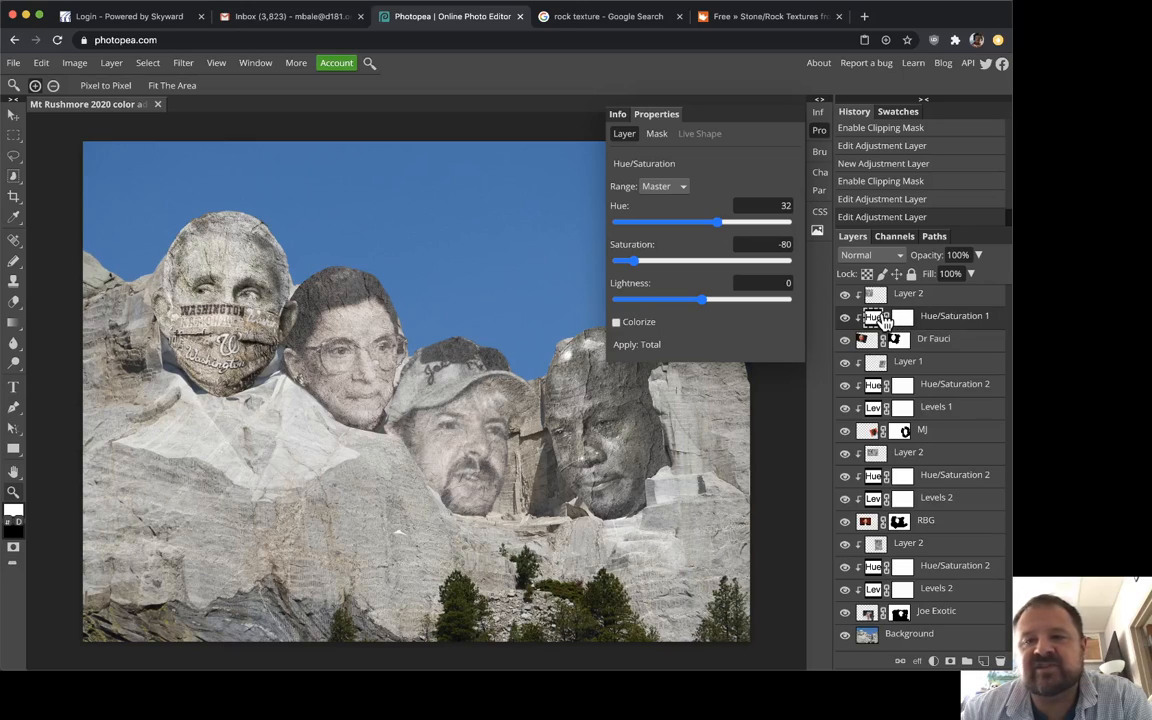
left_click_drag(632, 262, 640, 262)
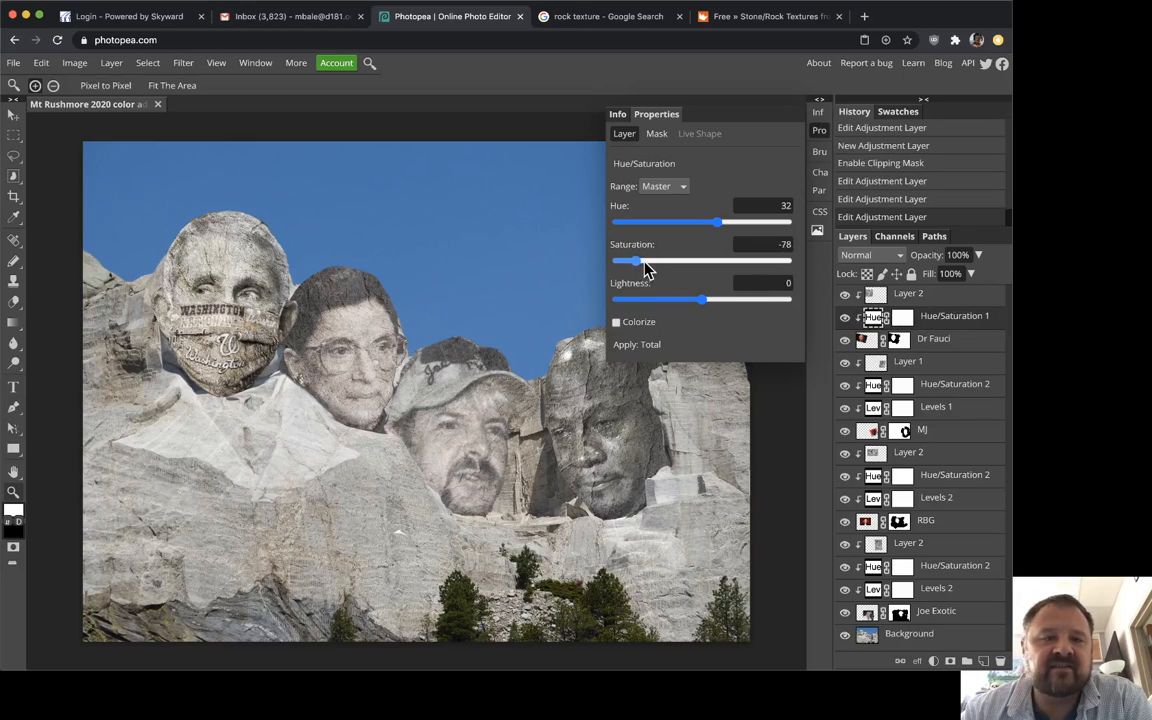
- Shift the hue in RBG's Hue/Saturation adjustment to 20
left_click(872, 522)
left_click(875, 500)
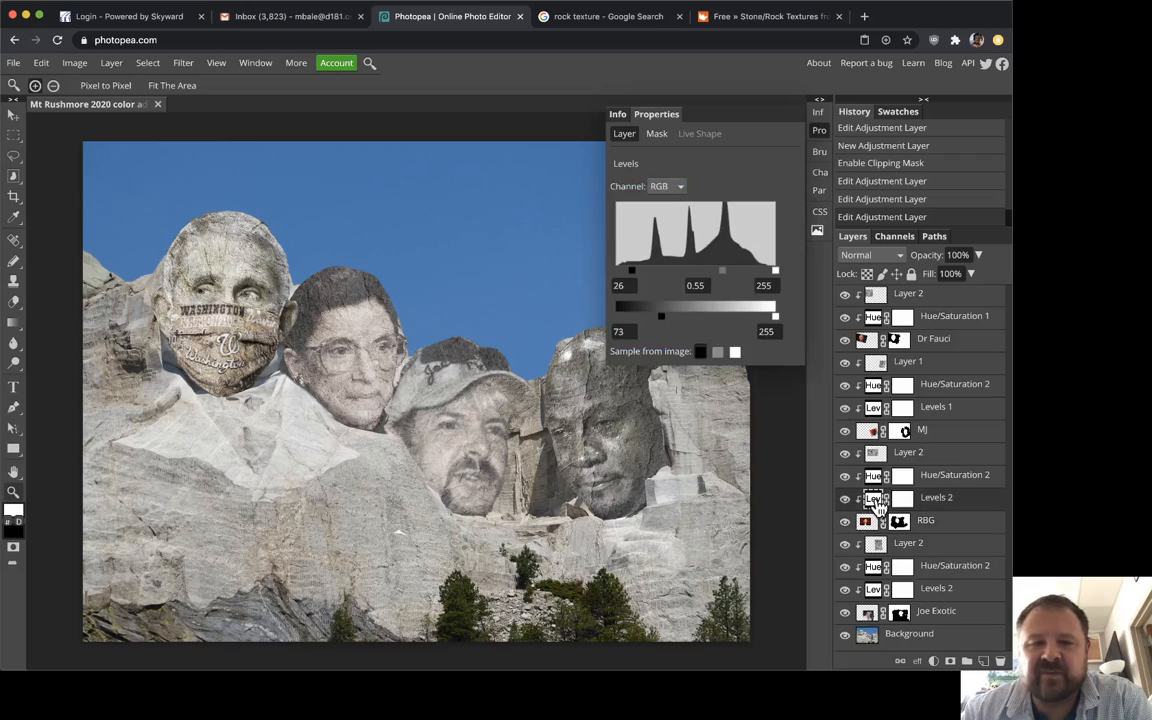
left_click(872, 476)
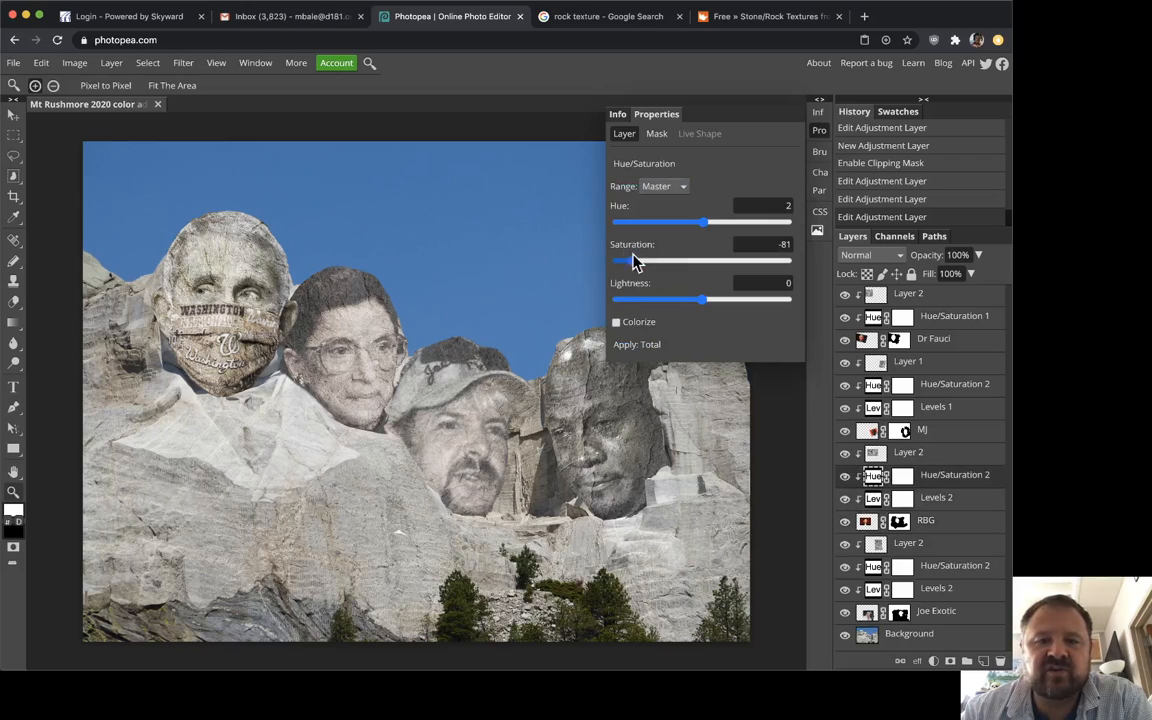
left_click_drag(702, 224, 712, 229)
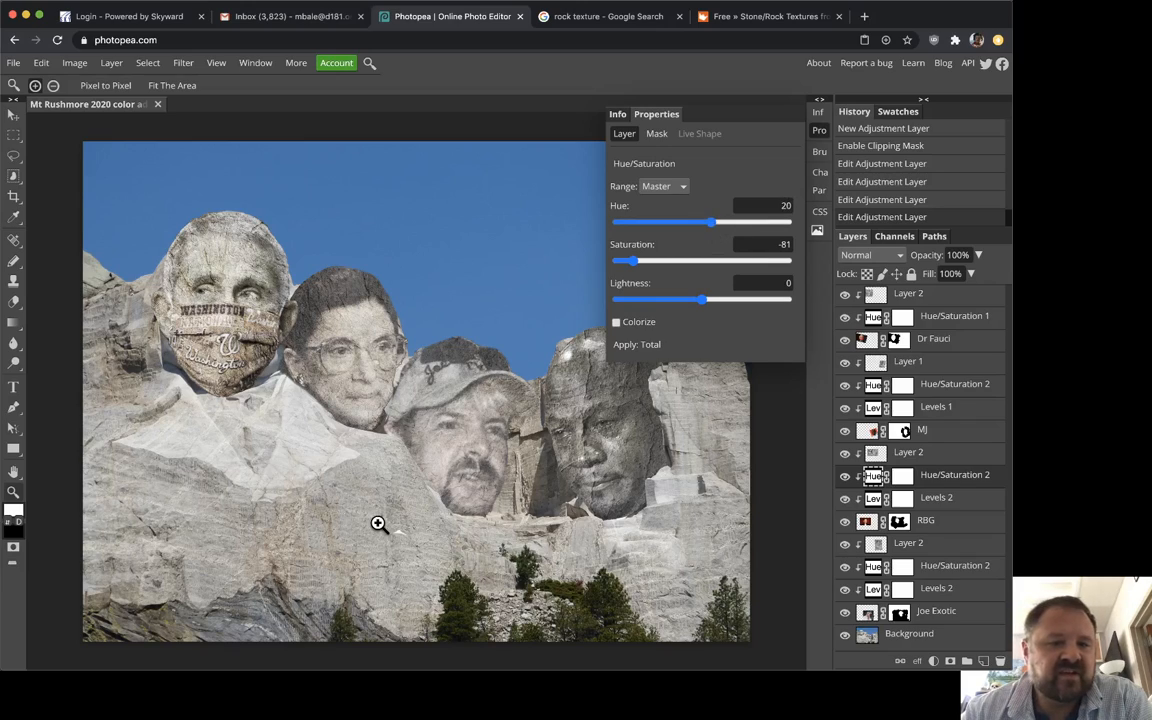
- Darken Joe Exotic's Levels adjustment to midtones 0.36 and lower its input white to 213
left_click(941, 614)
left_click(954, 593)
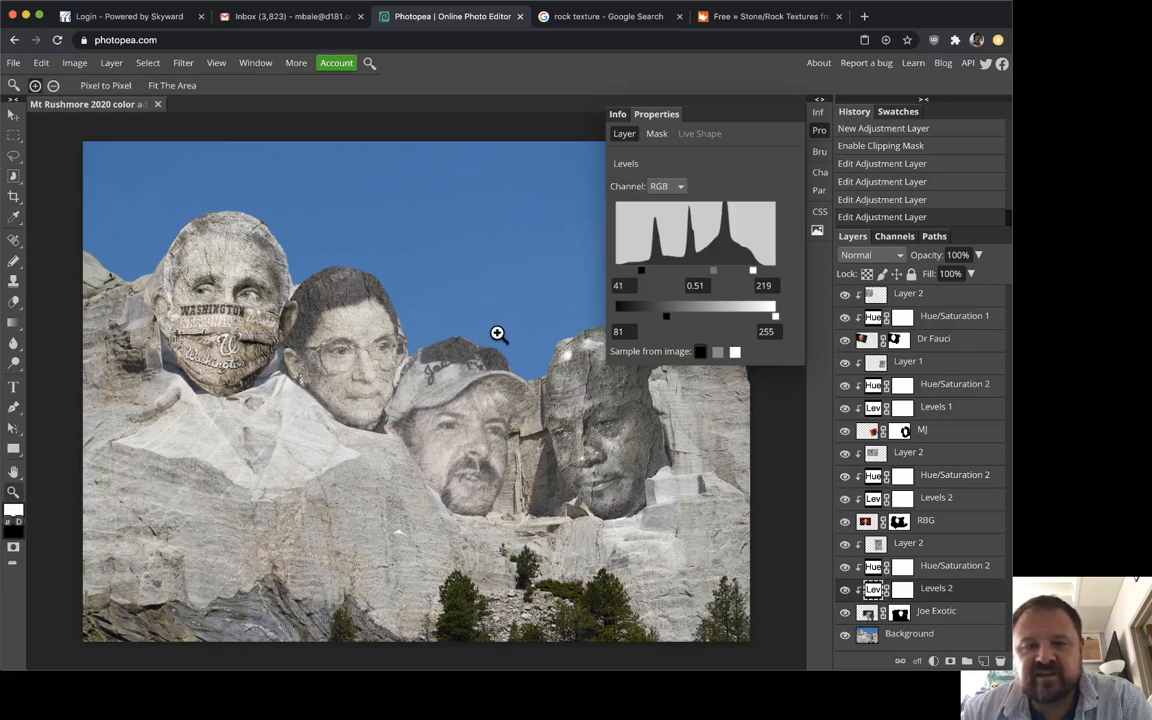
left_click_drag(714, 270, 723, 277)
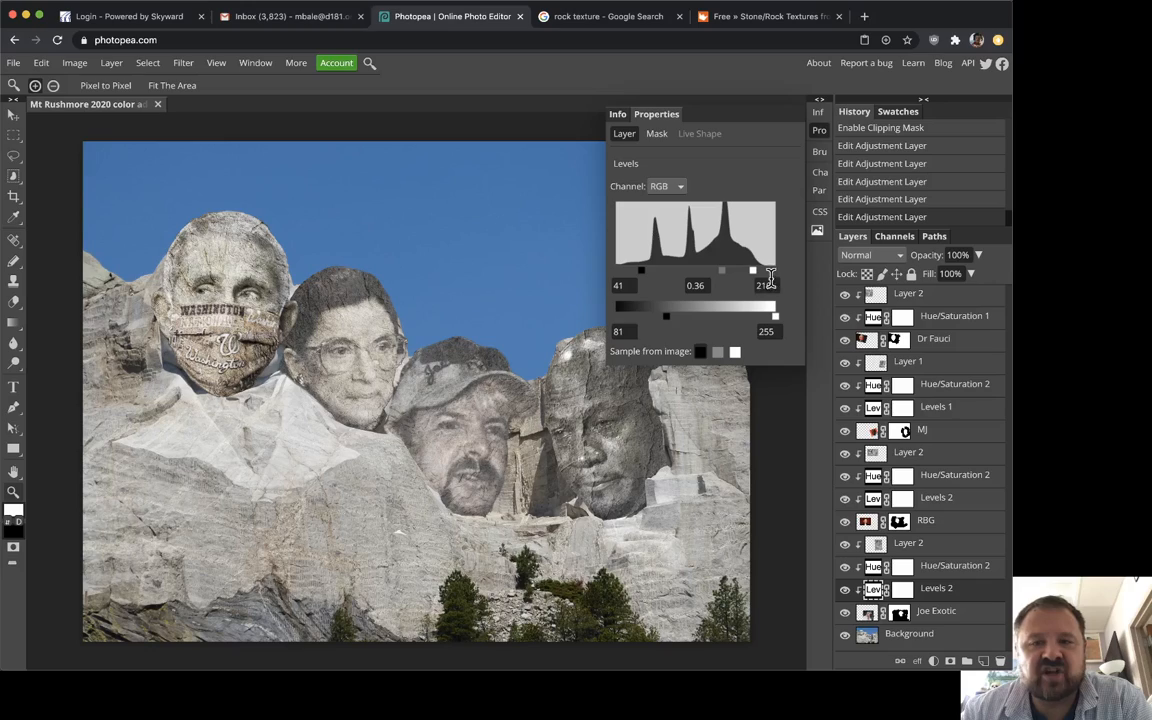
left_click_drag(756, 273, 749, 272)
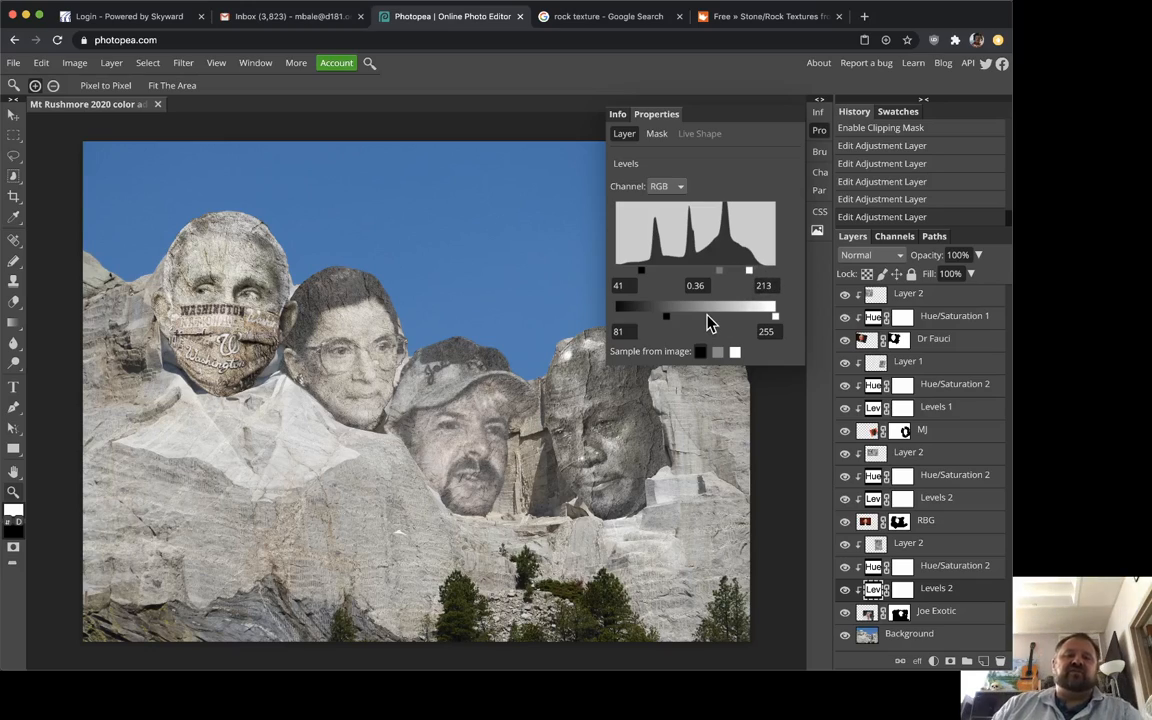
- Add a Levels adjustment layer directly above Dr Fauci and turn it into a clipping mask on that layer
left_click(940, 340)
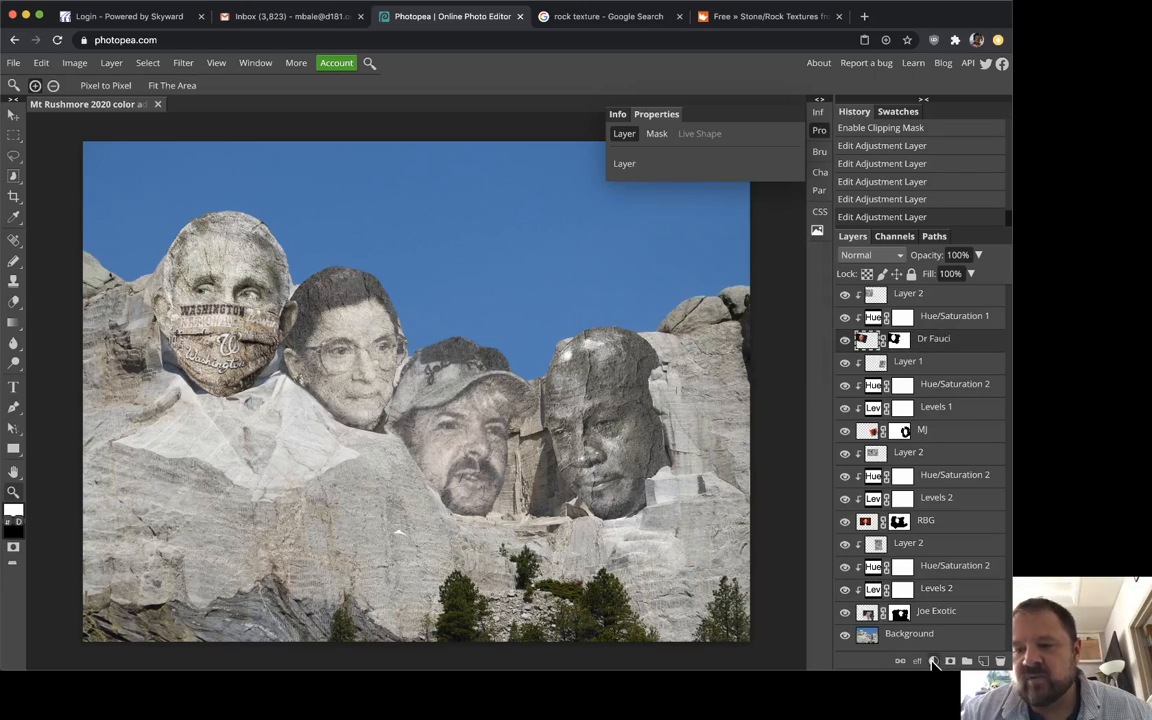
left_click(933, 661)
left_click(947, 319)
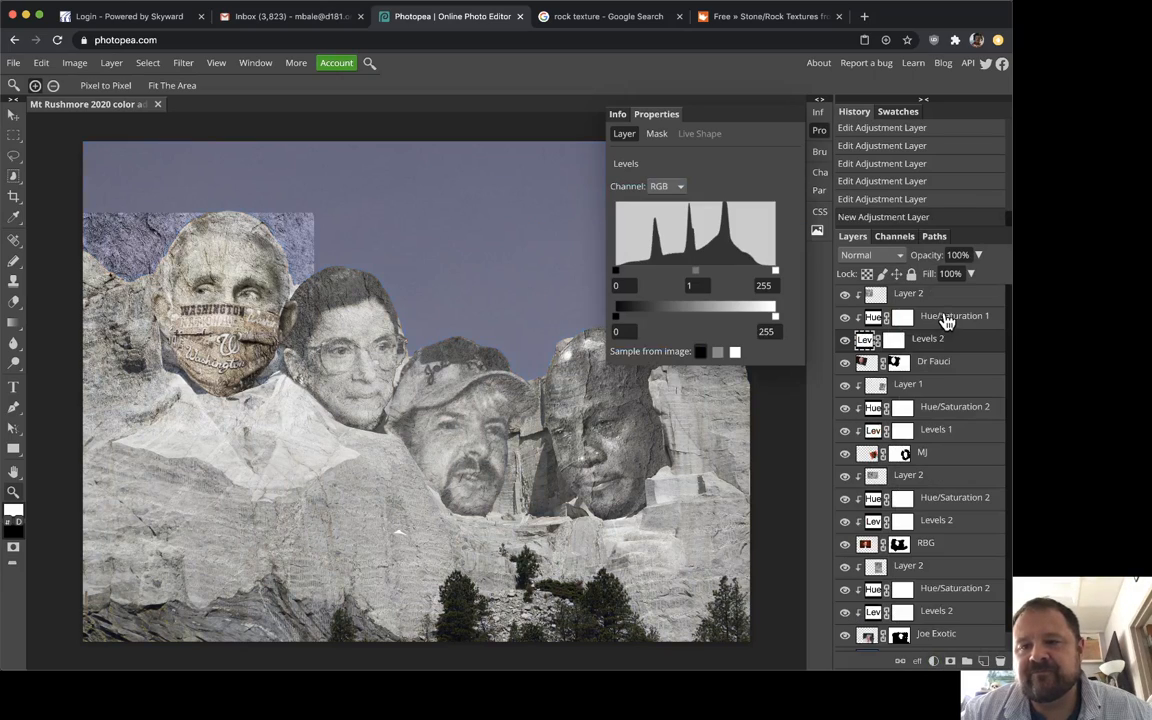
right_click(949, 338)
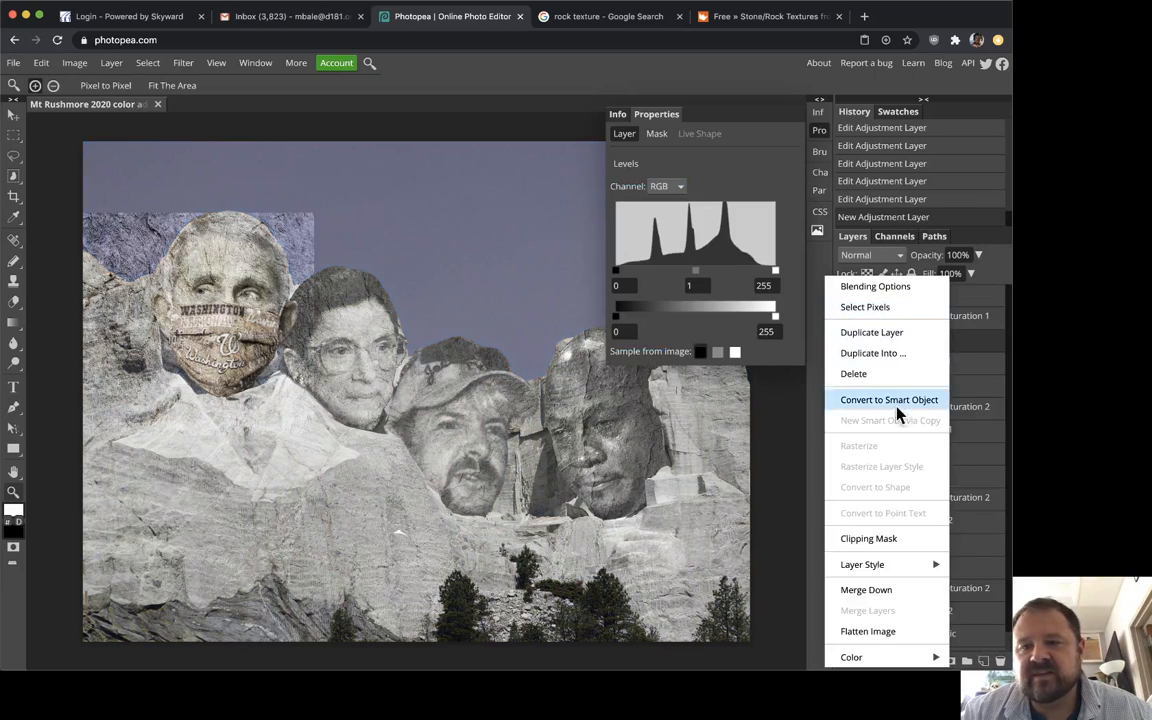
left_click(899, 542)
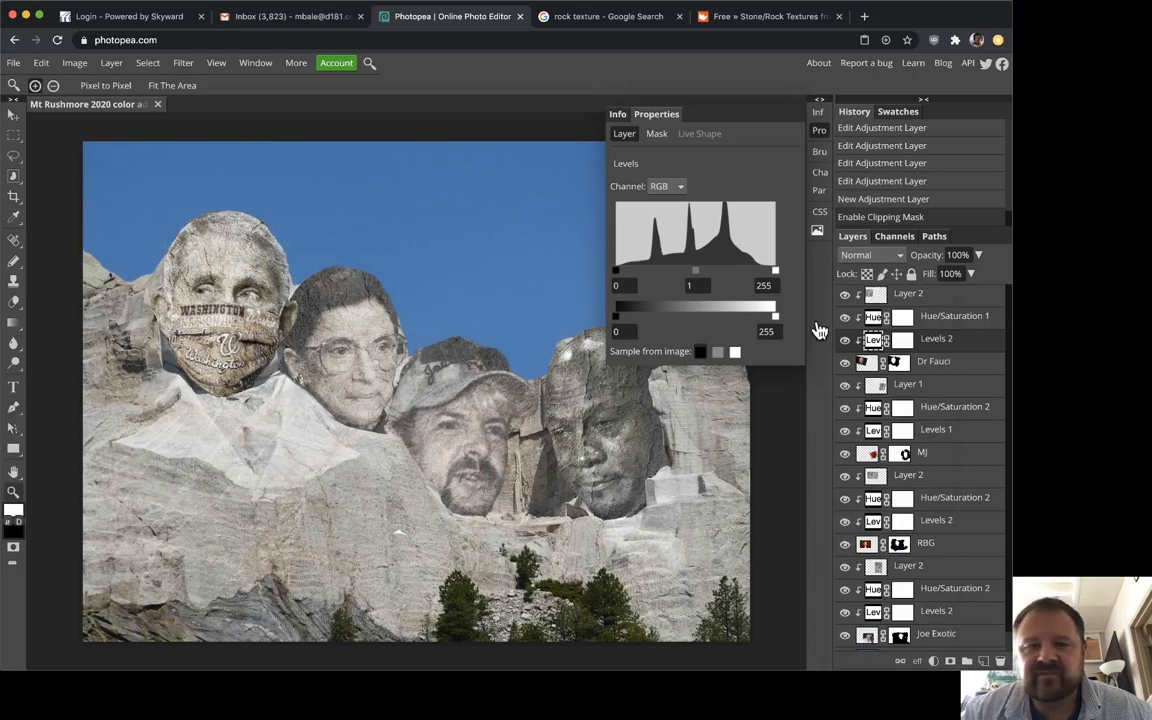
- Set Dr Fauci's Levels adjustment to input black 20, midtones 0.68 and output black 52, and close its properties
left_click_drag(617, 317, 639, 319)
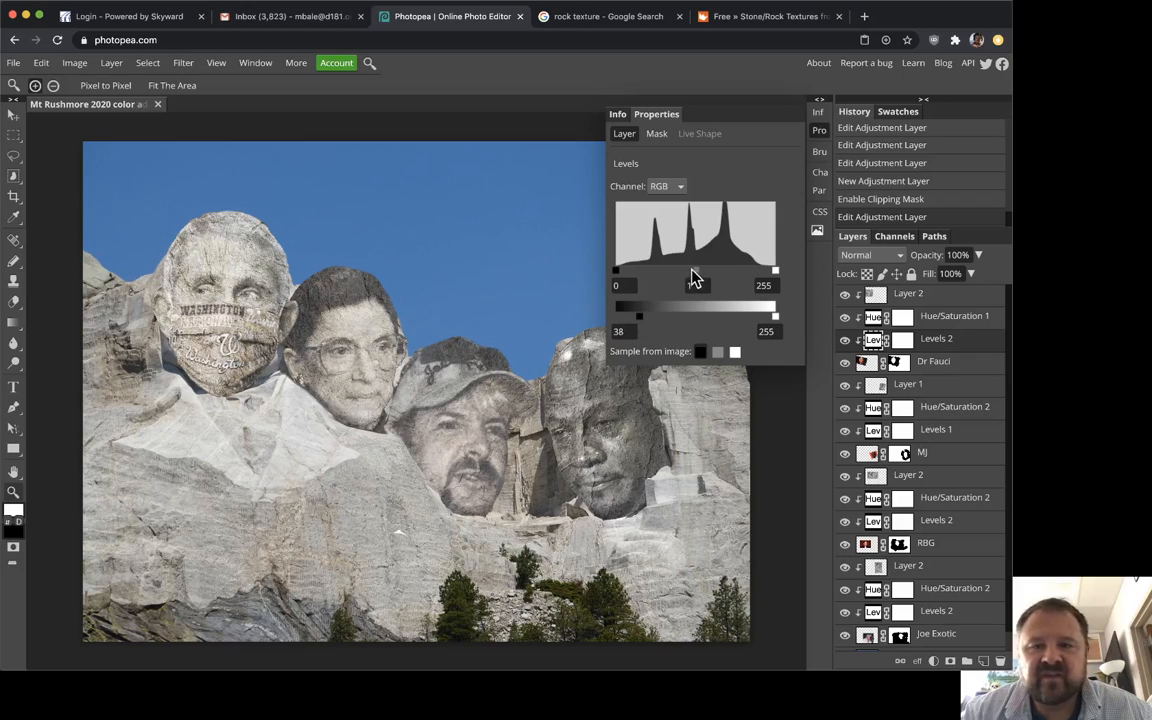
left_click_drag(697, 272, 664, 290)
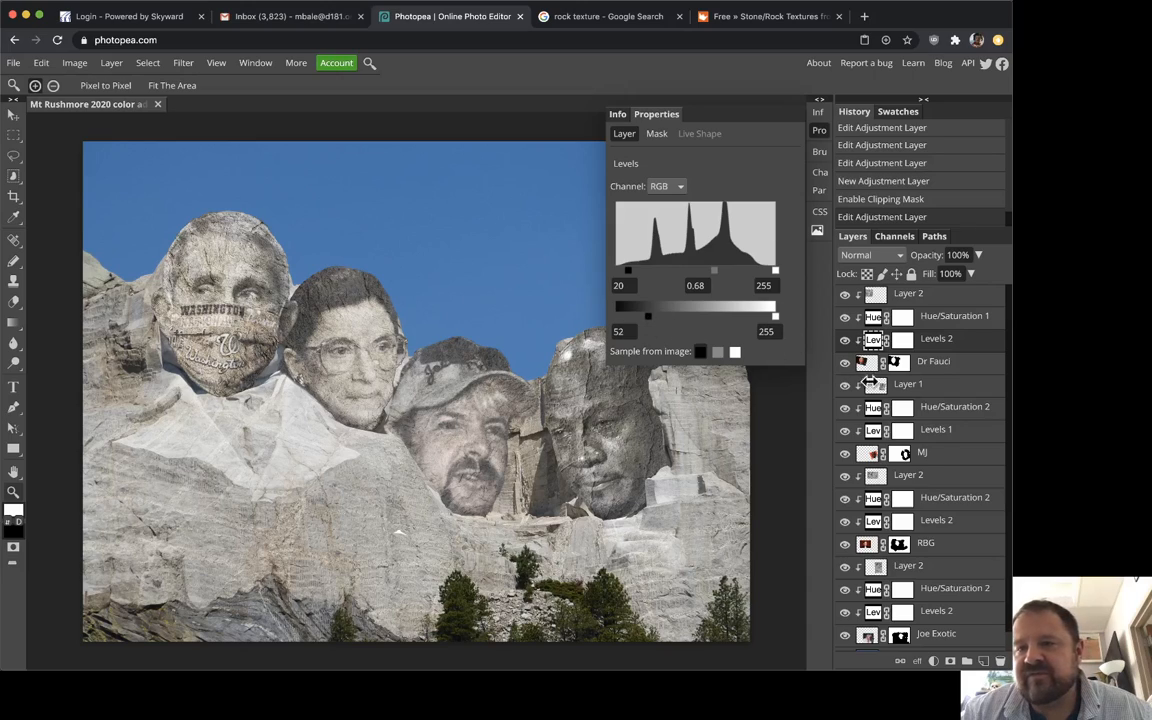
left_click(820, 131)
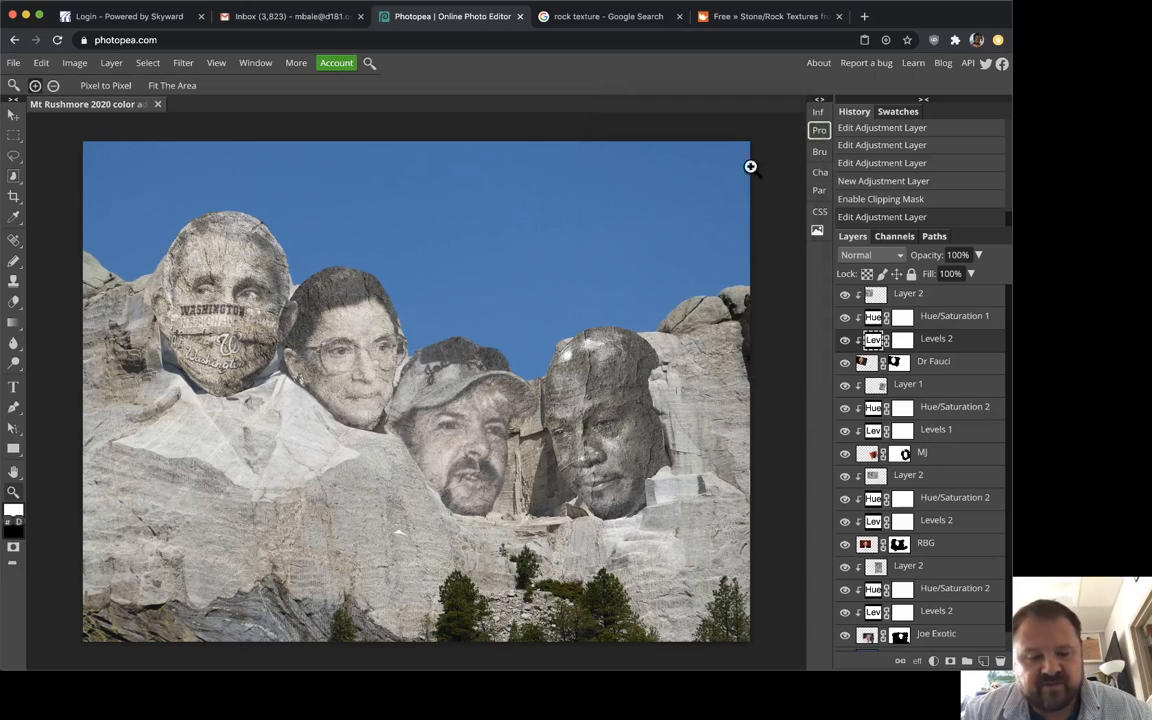
- Examine the four faces as a whole and up close to judge how well their tone and texture match the rock
key("super+minus")
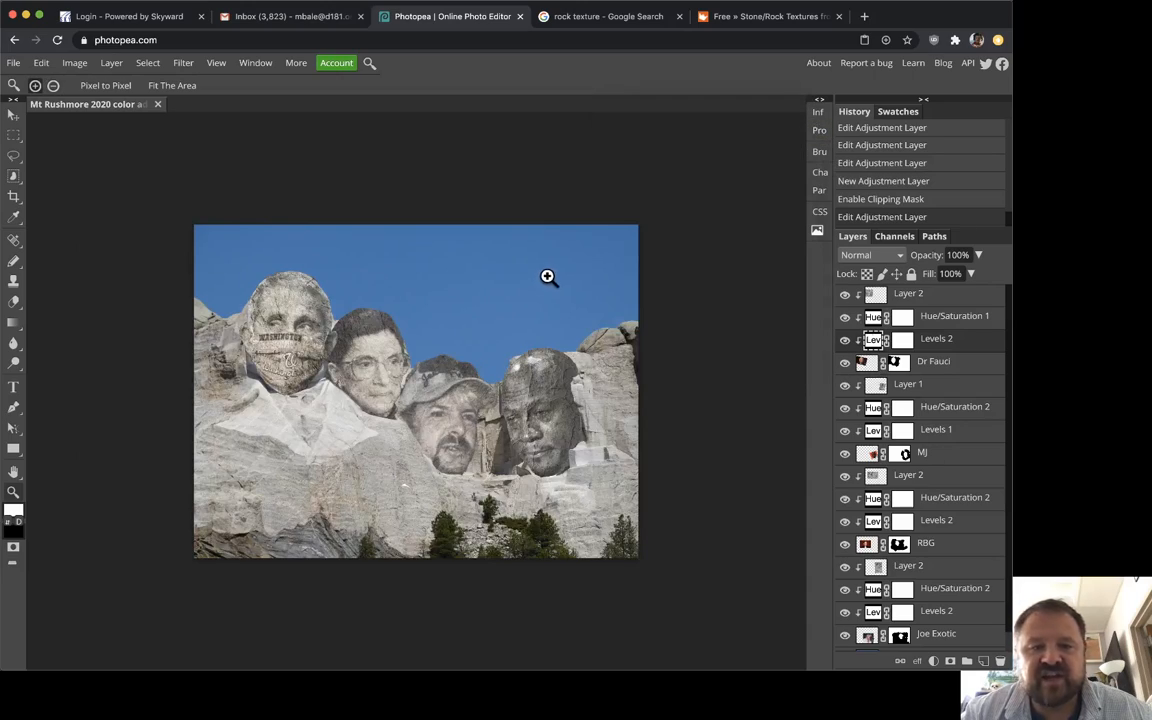
left_click(505, 332)
left_click(458, 337)
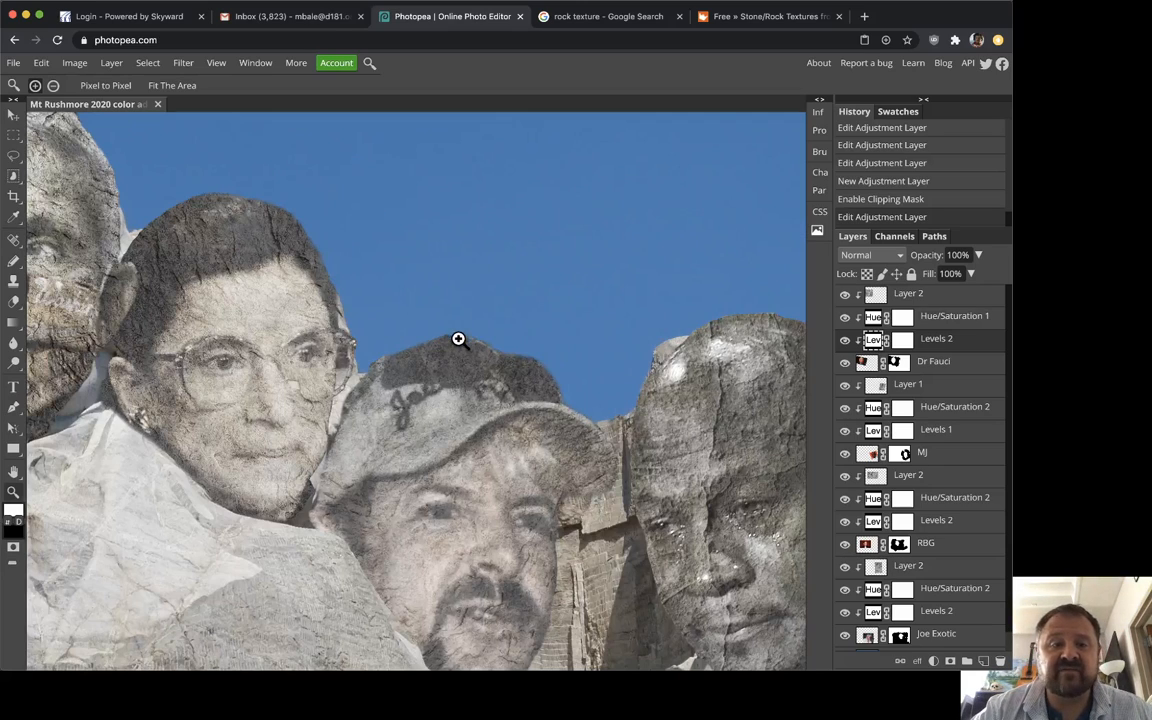
left_click(343, 344, "alt")
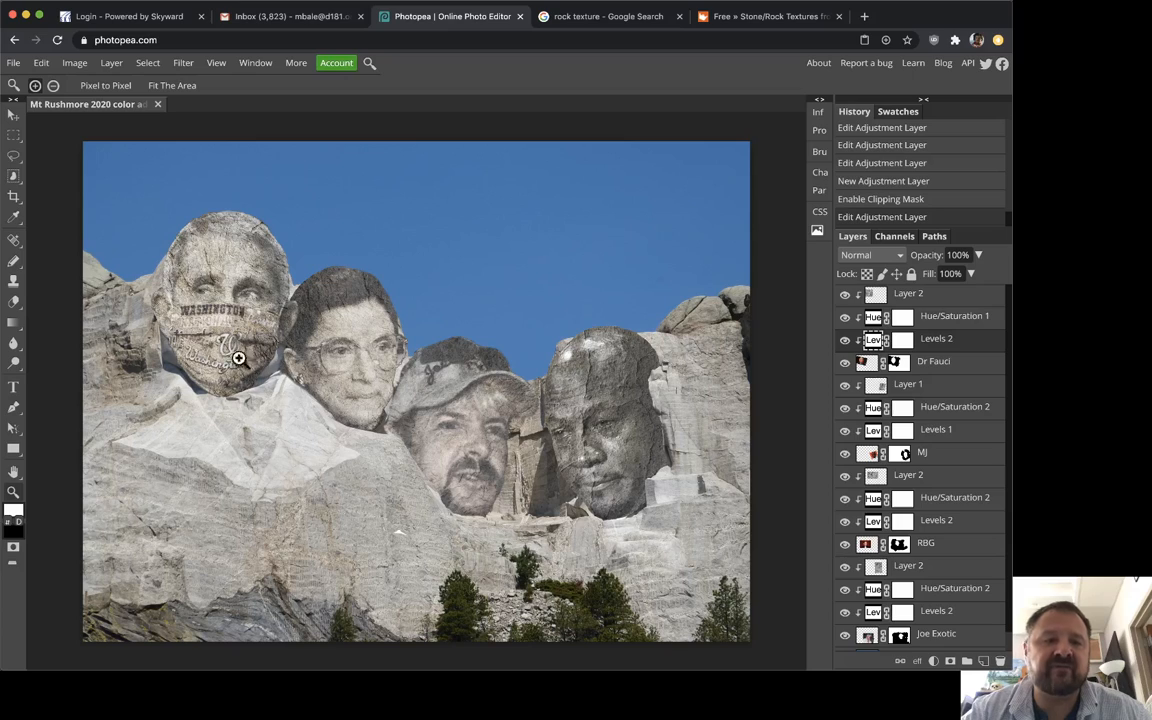
left_click(588, 465)
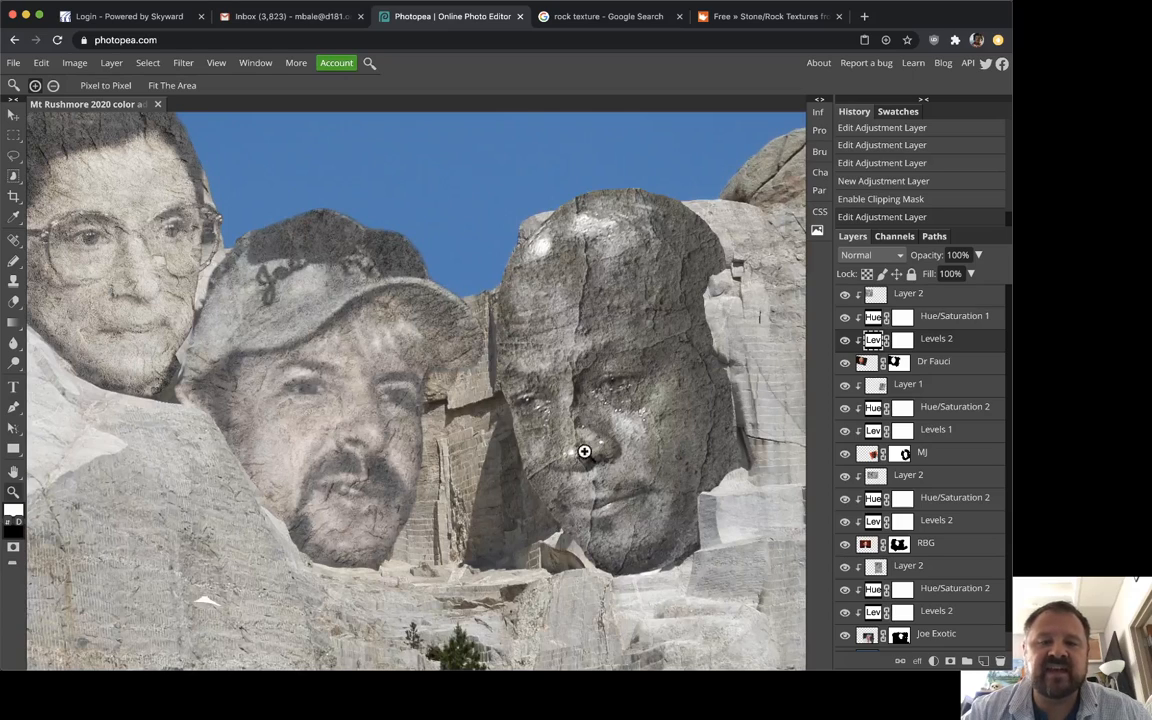
left_click_drag(697, 440, 586, 406)
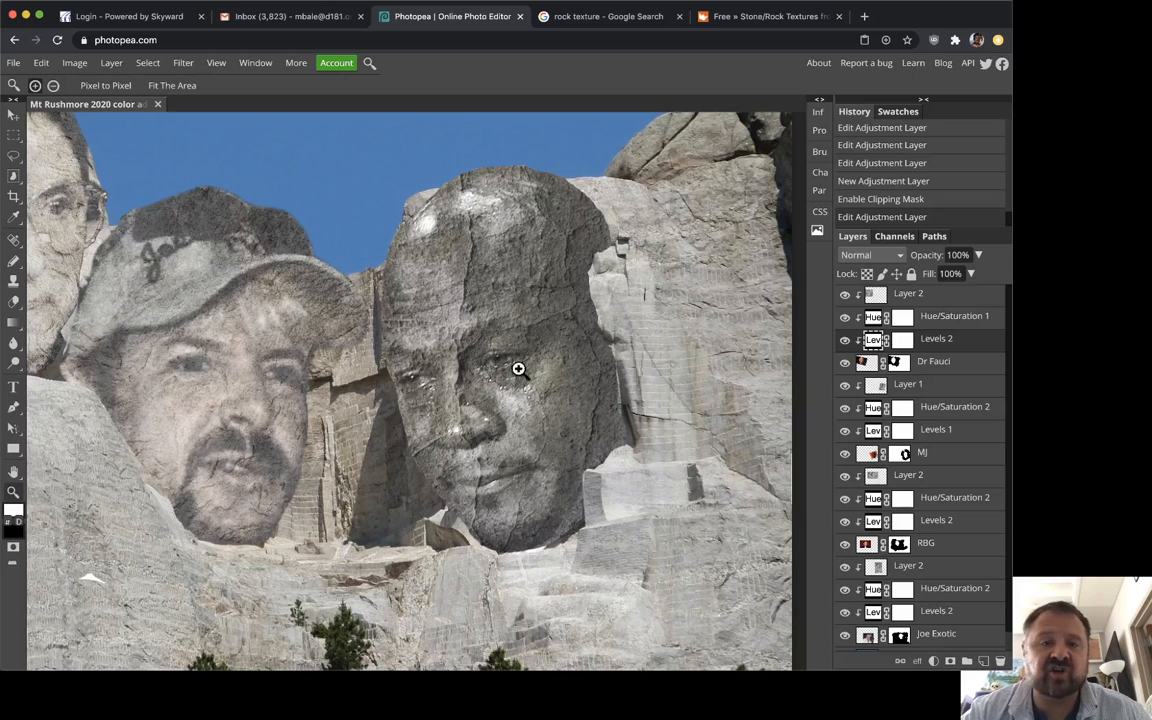
left_click_drag(610, 354, 653, 309)
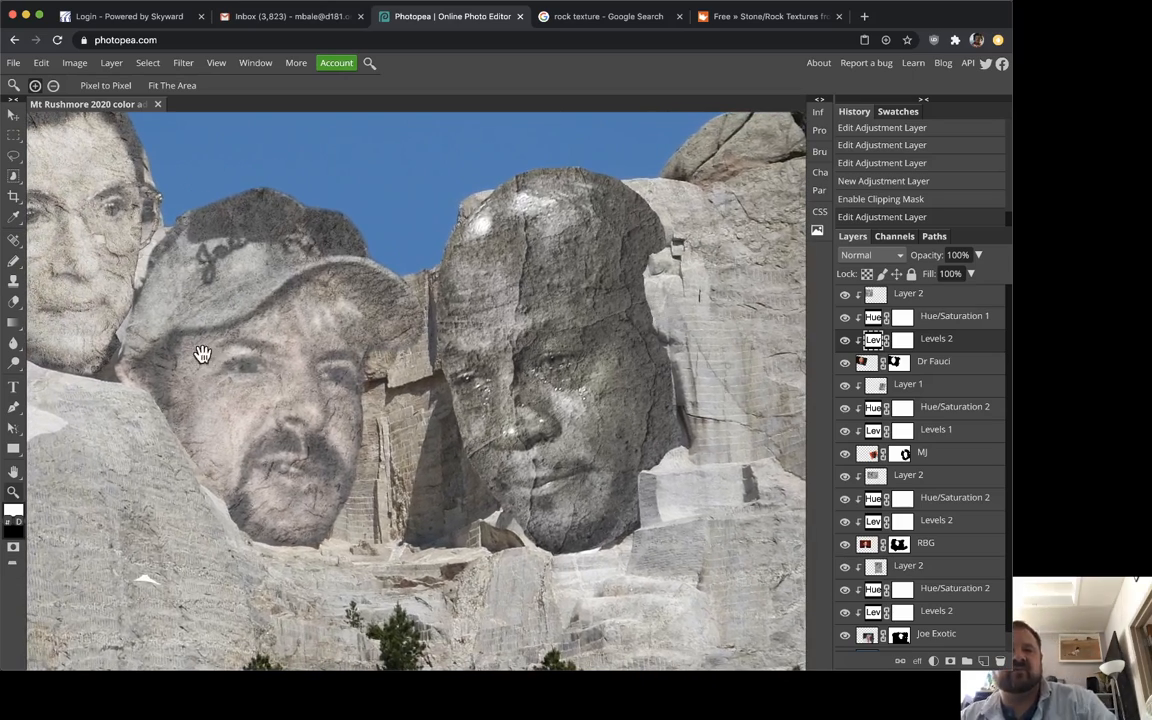
left_click_drag(200, 352, 545, 362)
left_click_drag(325, 358, 406, 409)
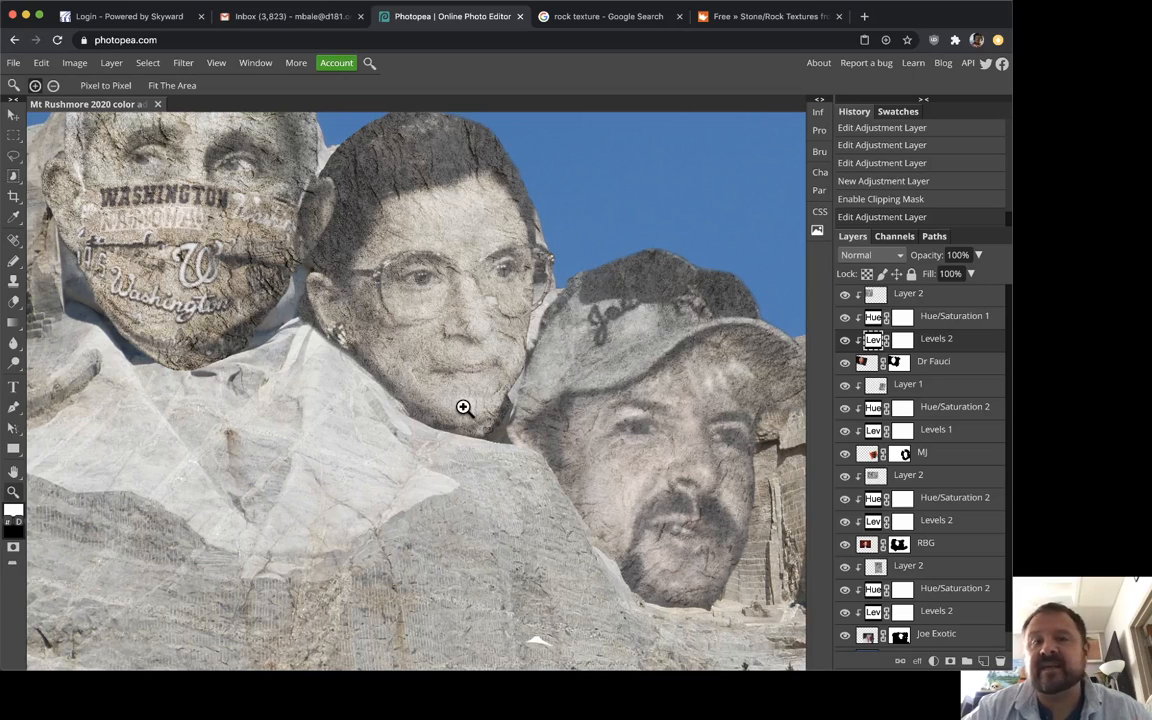
left_click_drag(450, 406, 375, 478)
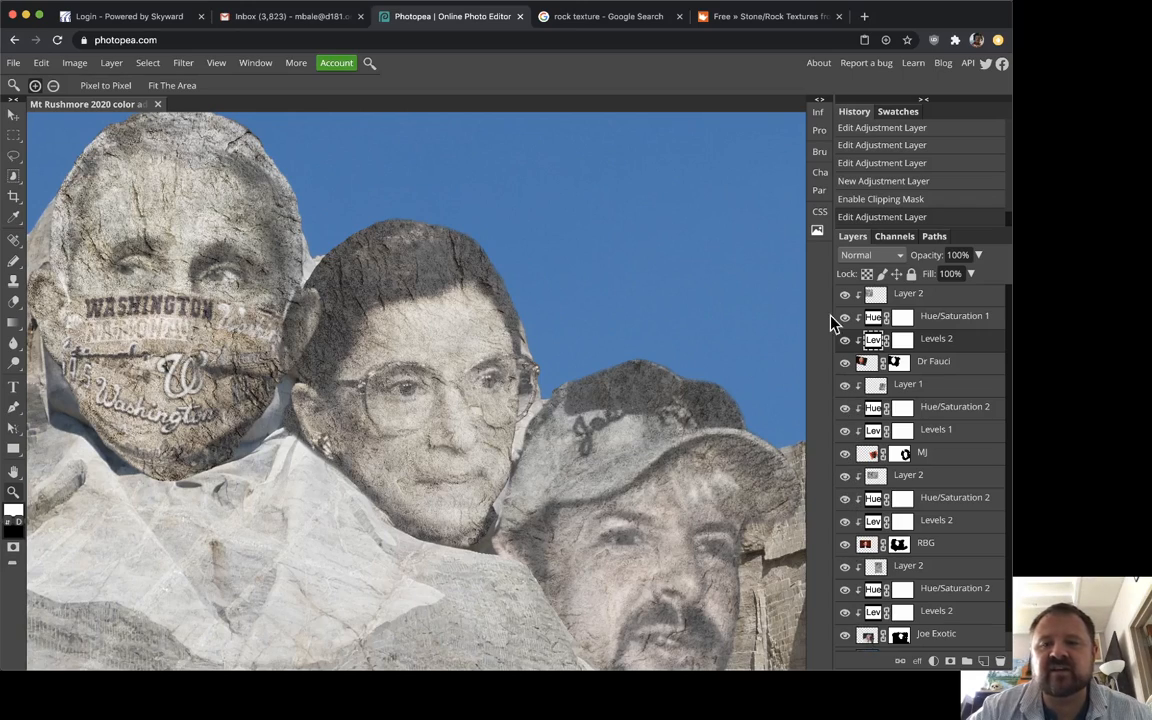
- Select the Dr Fauci layer
left_click(948, 370)
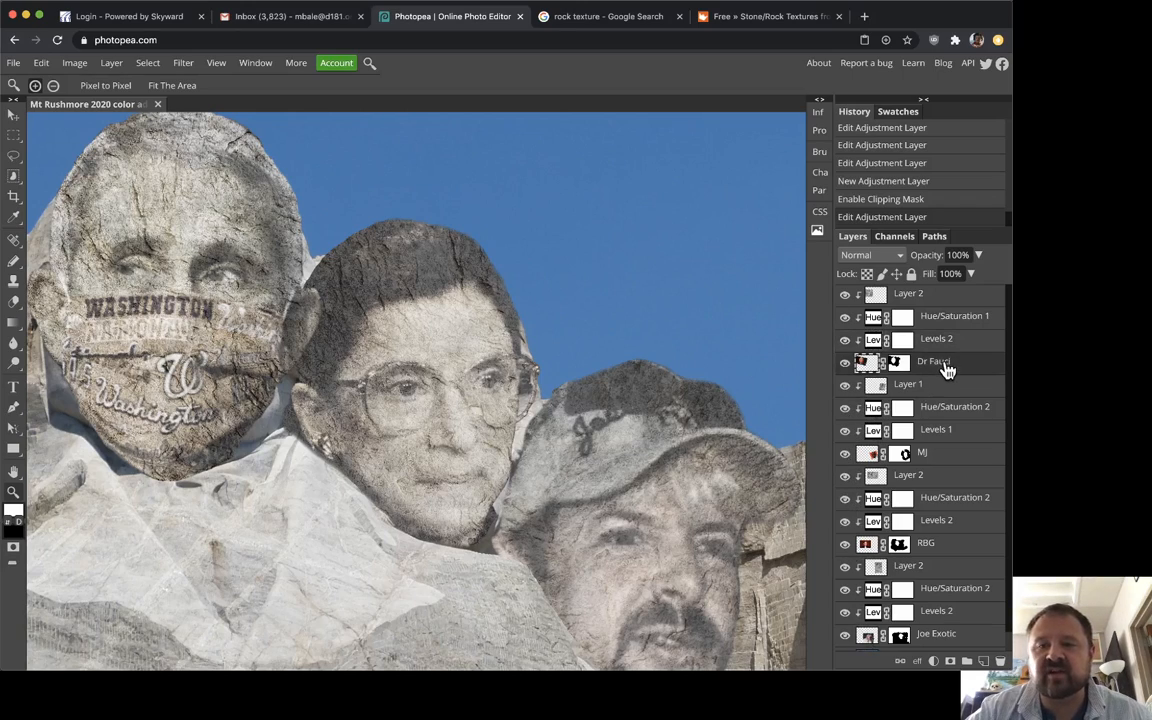